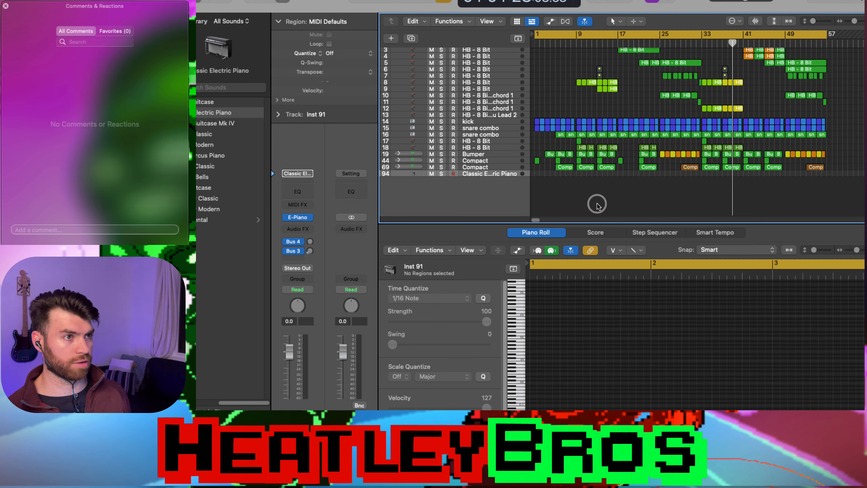
# - Play the open 8-bit arrangement from its beginning to listen through it
pyautogui.scroll(-3, 663, 157)
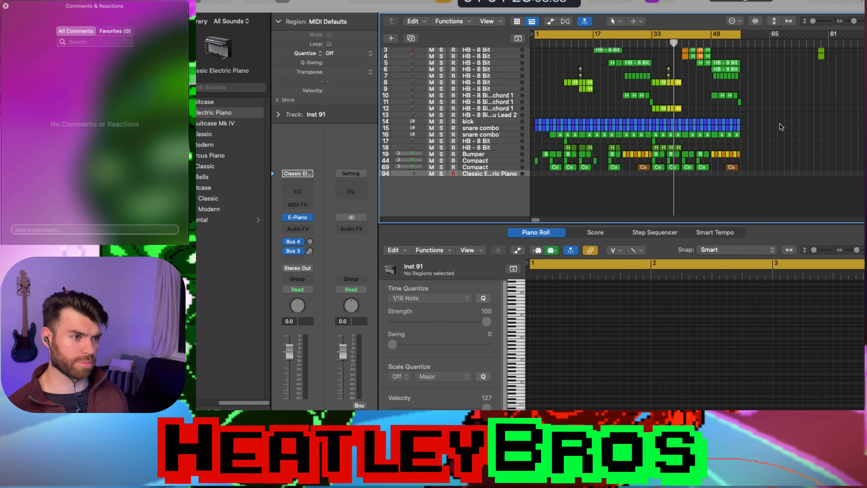
pyautogui.press('Return')
pyautogui.press('space')
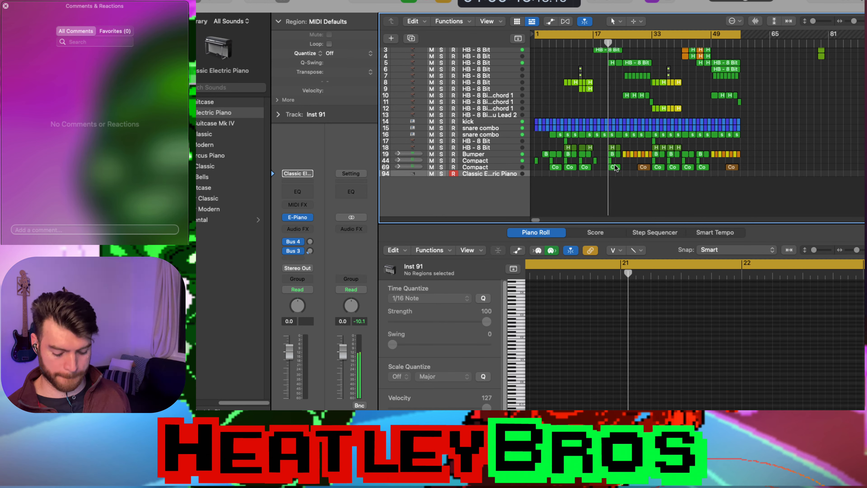
pyautogui.scroll(2, 616, 168)
pyautogui.scroll(-3, 616, 168)
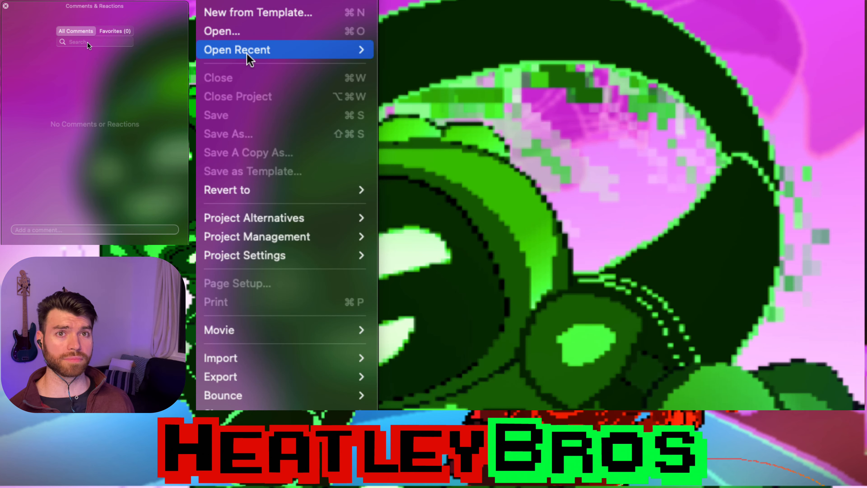
# - Open the recent project Kirby and fit its arrangement from bar 1 to bar 37 in view
pyautogui.moveTo(249, 58)
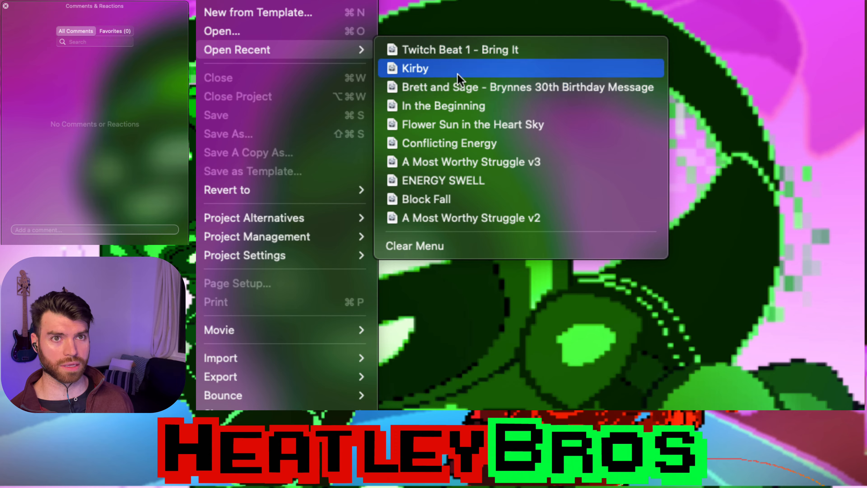
pyautogui.click(559, 70)
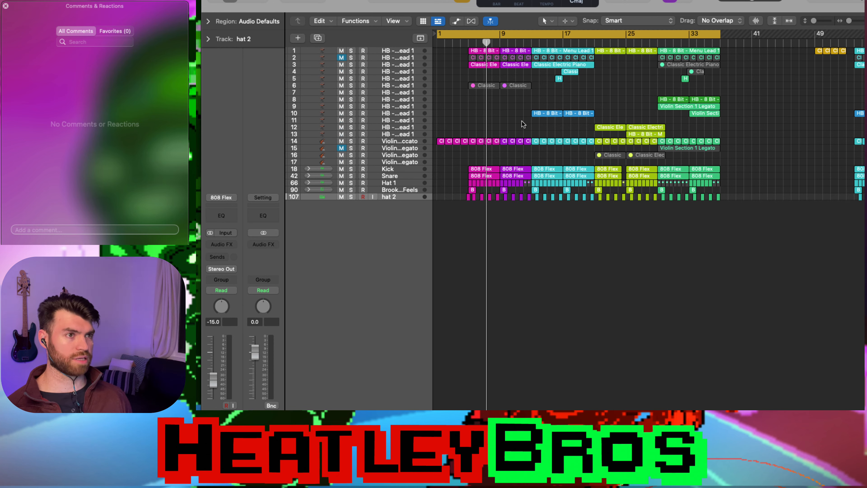
pyautogui.press('super+Left')
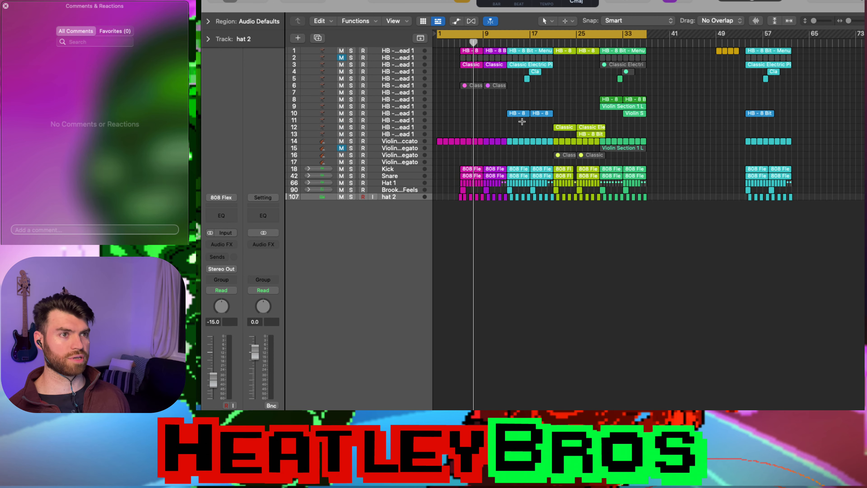
pyautogui.press('super+Right')
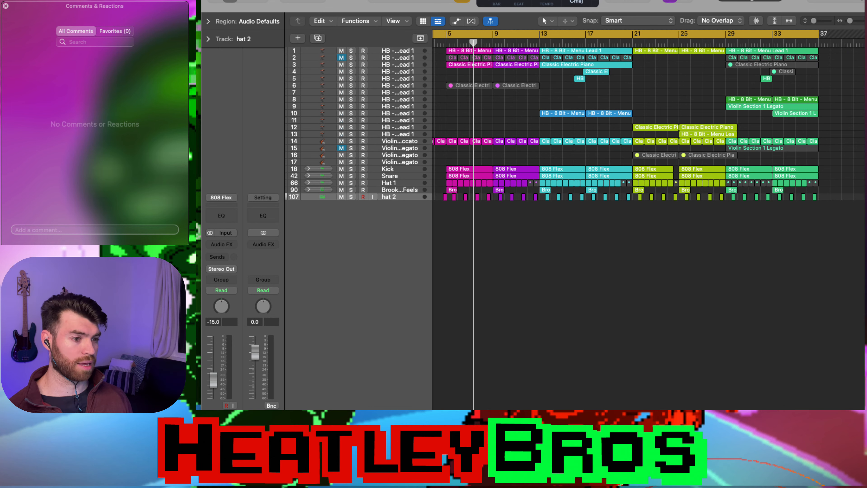
pyautogui.hscroll(-2, 480, 47)
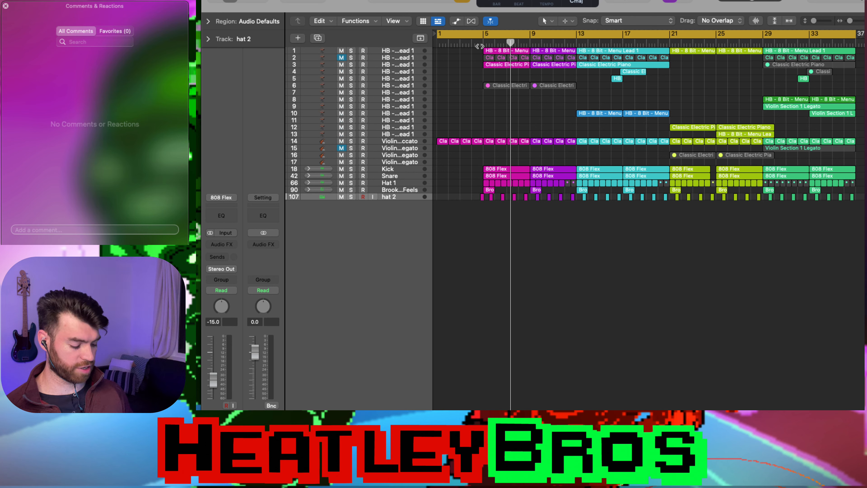
# - Return the playhead to the start of the song and set the control bar display to Beats & Time
pyautogui.press('Return')
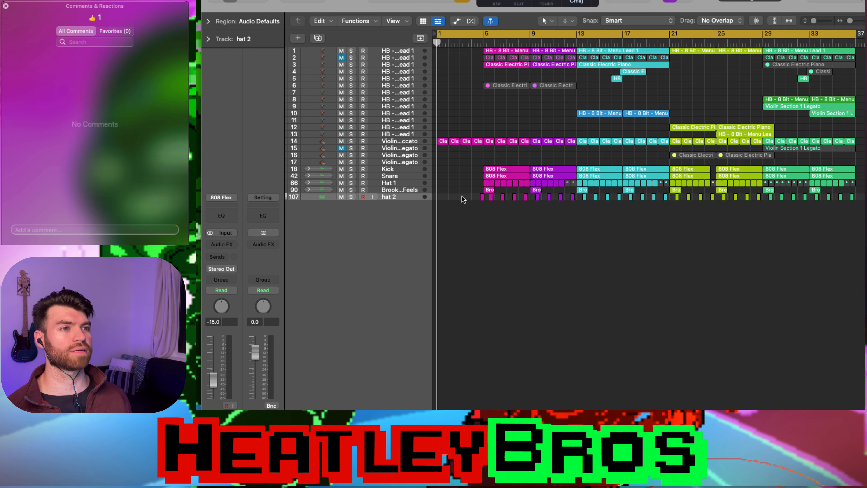
pyautogui.press('super+Left')
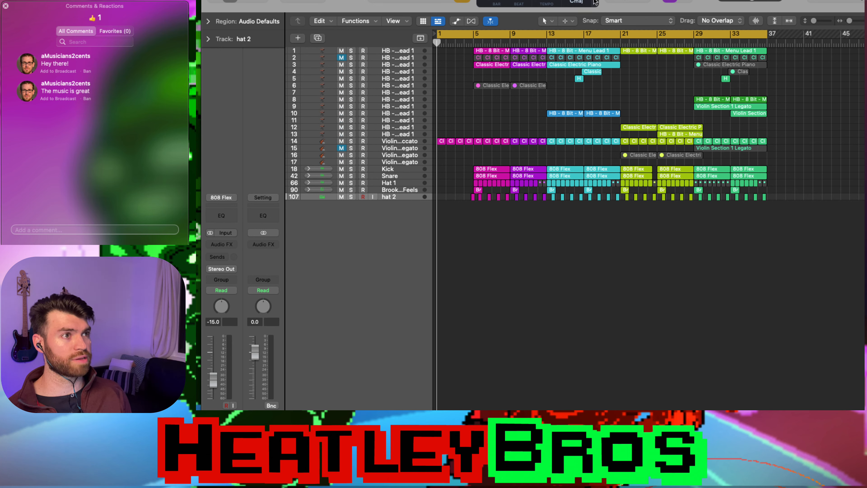
pyautogui.click(595, 3)
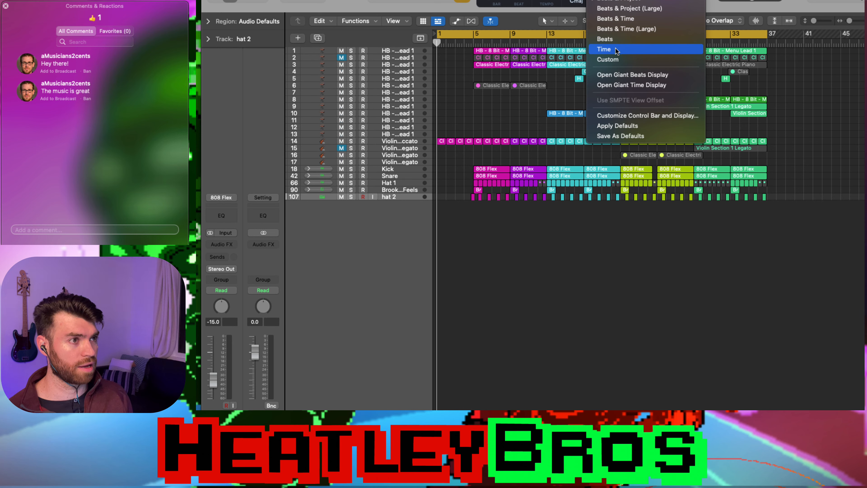
pyautogui.click(624, 20)
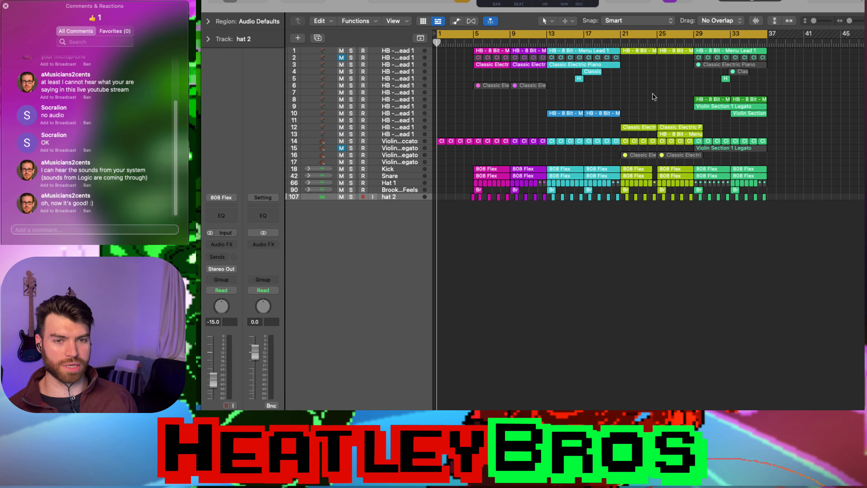
# - Play the song from bar 1, then listen again from around bar 13
pyautogui.press('space')
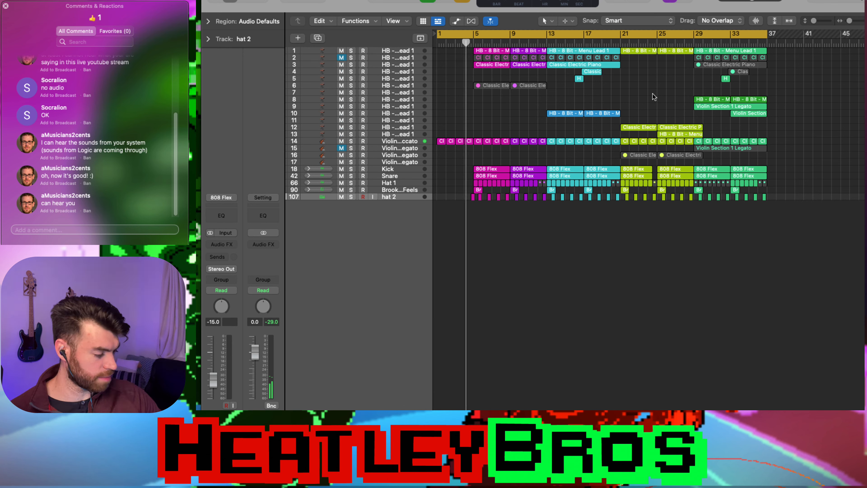
pyautogui.moveTo(752, 1); pyautogui.dragTo(757, 1)
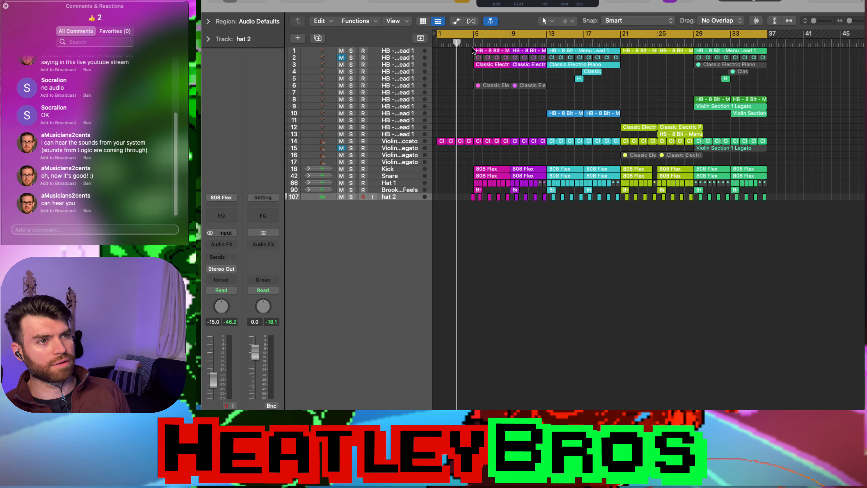
pyautogui.moveTo(477, 40)
pyautogui.mouseDown()
pyautogui.moveTo(444, 40)
pyautogui.moveTo(481, 39)
pyautogui.moveTo(447, 39)
pyautogui.moveTo(473, 41)
pyautogui.mouseUp()
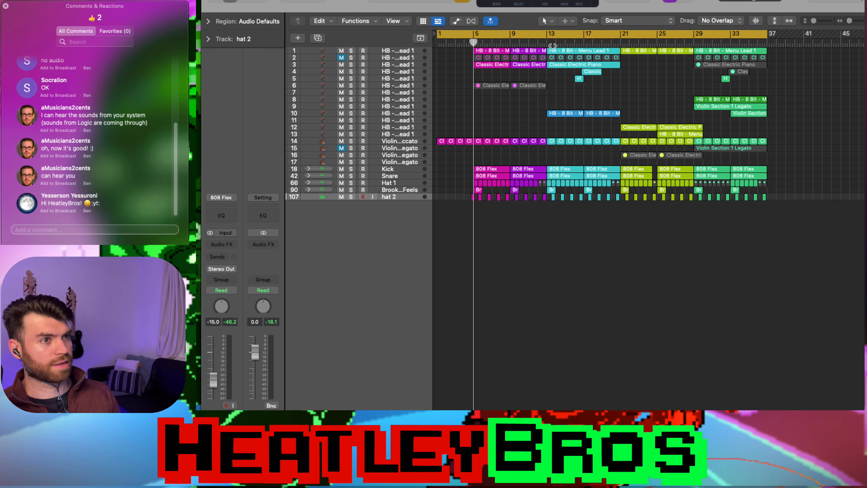
pyautogui.click(544, 43)
pyautogui.press('space')
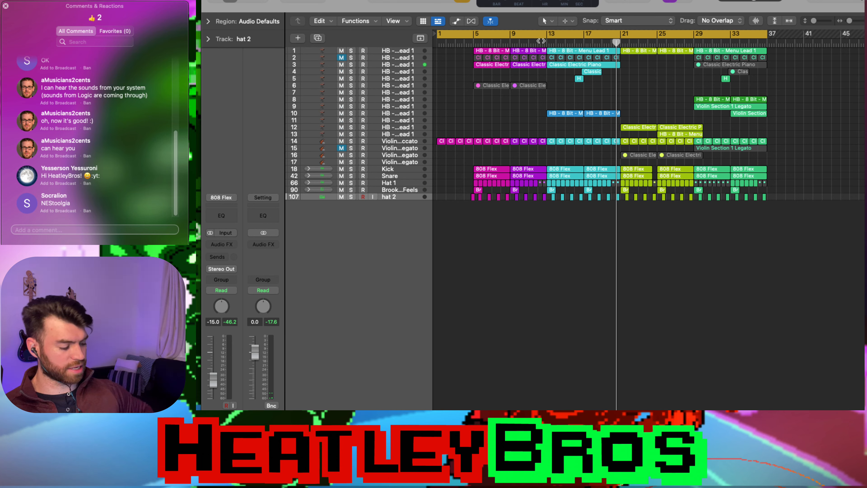
# - Turn off cycle mode and play the arrangement from bar 21 through its end
pyautogui.click(616, 32)
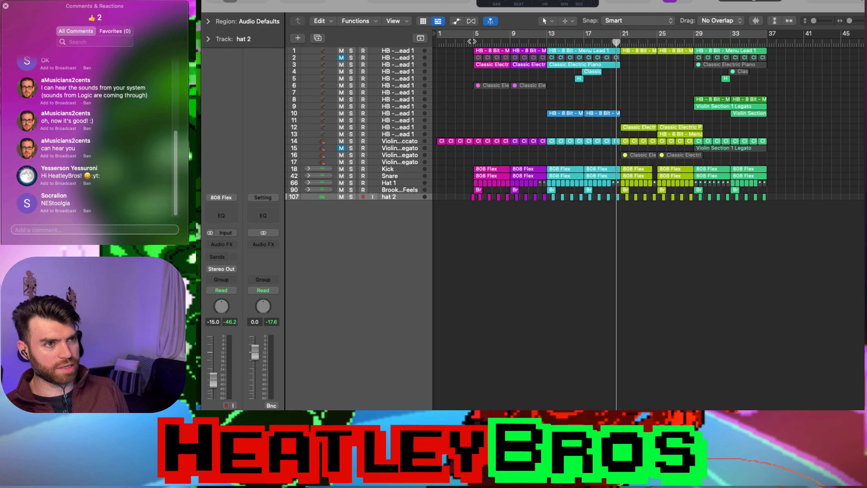
pyautogui.moveTo(473, 41); pyautogui.dragTo(539, 45)
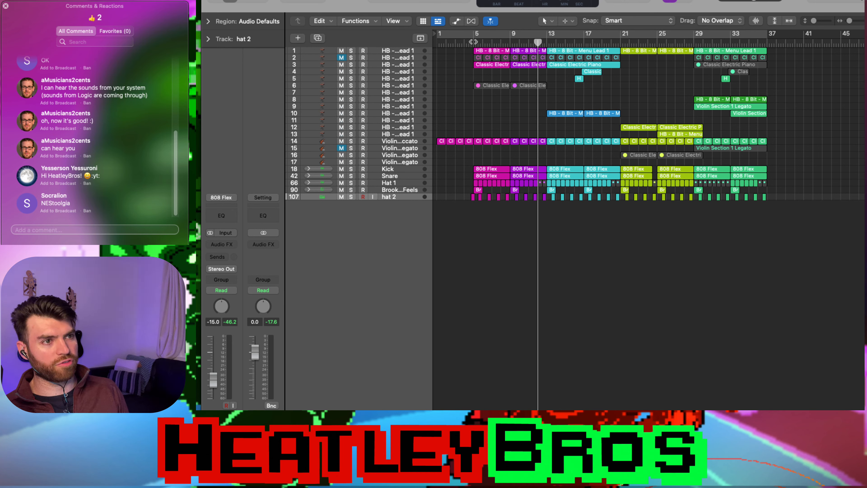
pyautogui.click(621, 42)
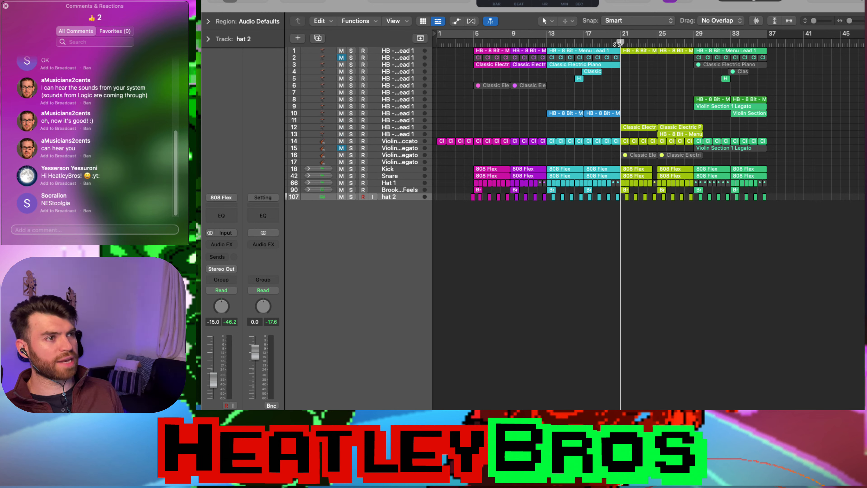
pyautogui.press('space')
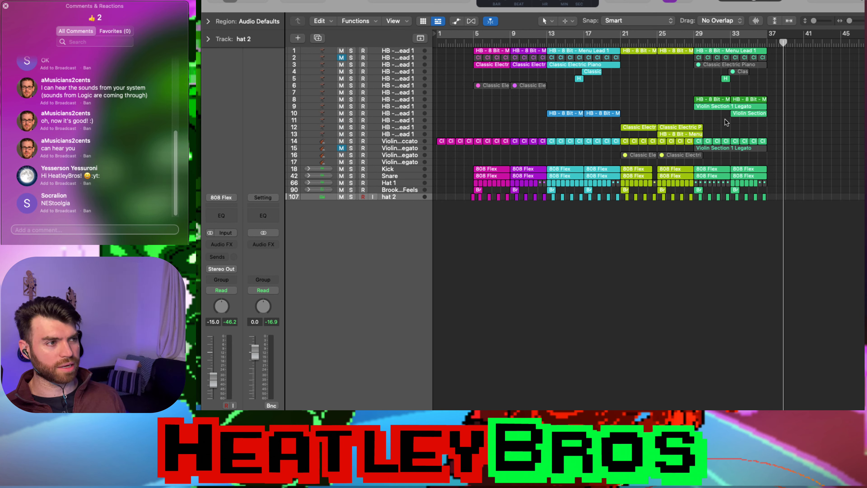
# - Review the colour-coded sections of the arrangement, outlining each one and then all regions, and clear the selection
pyautogui.moveTo(619, 107); pyautogui.dragTo(550, 99)
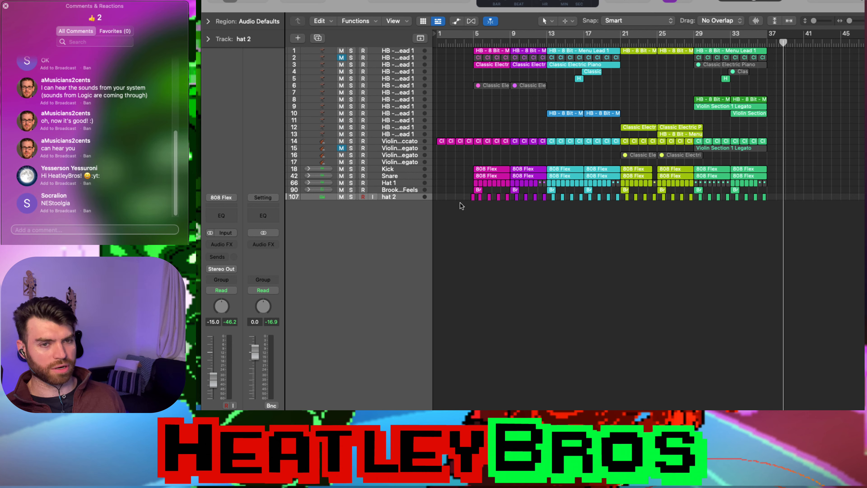
pyautogui.moveTo(460, 204); pyautogui.dragTo(547, 37)
pyautogui.moveTo(622, 205); pyautogui.dragTo(692, 46)
pyautogui.moveTo(620, 205); pyautogui.dragTo(550, 46)
pyautogui.moveTo(777, 217); pyautogui.dragTo(698, 52)
pyautogui.click(705, 92)
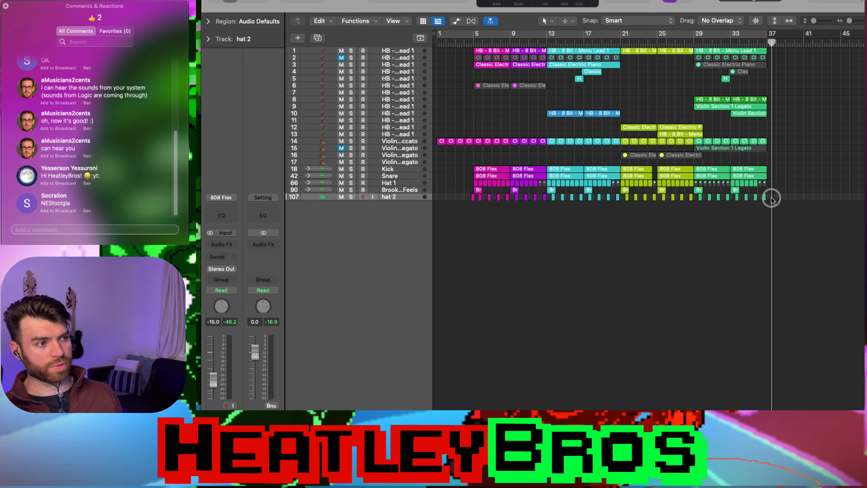
pyautogui.moveTo(773, 200); pyautogui.dragTo(490, 67)
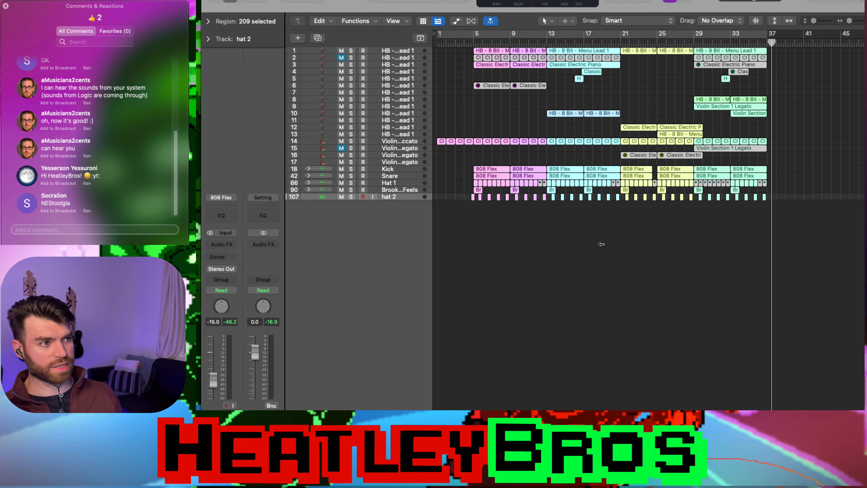
pyautogui.click(601, 244)
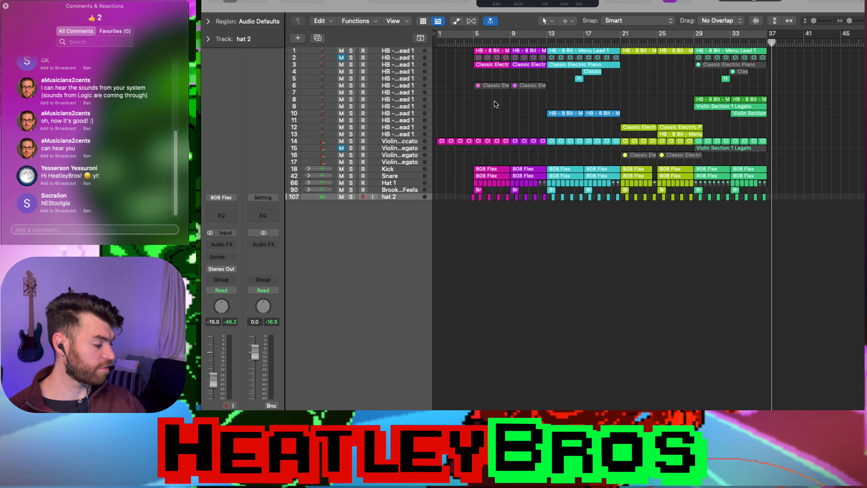
# - Play the intro from bar 1 and examine the regions leading into bar 5
pyautogui.click(433, 43)
pyautogui.press('space')
pyautogui.press('super+Right')
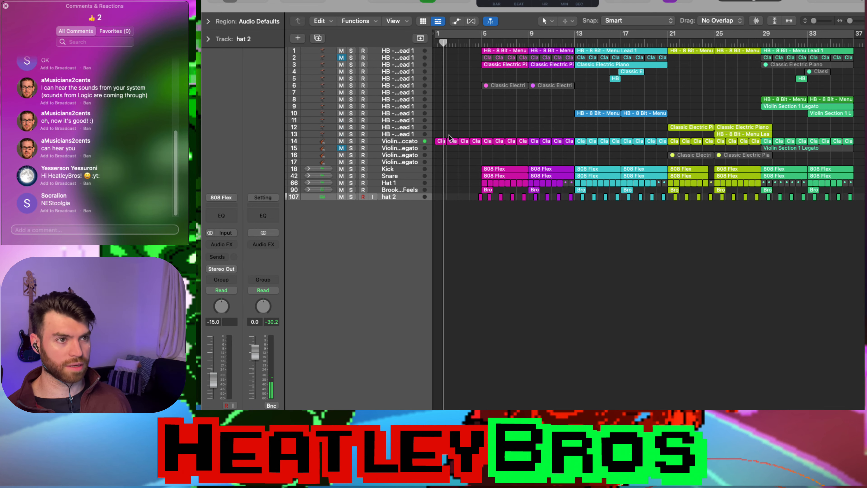
pyautogui.press('super+Right')
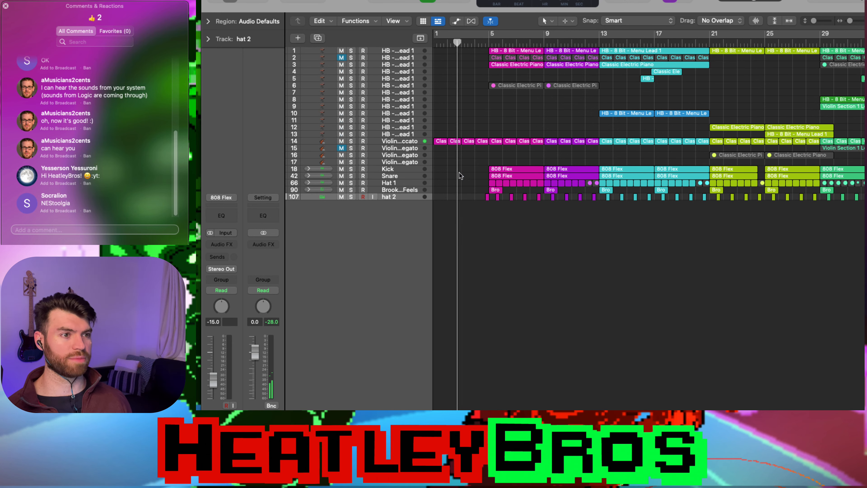
pyautogui.press('super+Right')
pyautogui.press('super+Right')
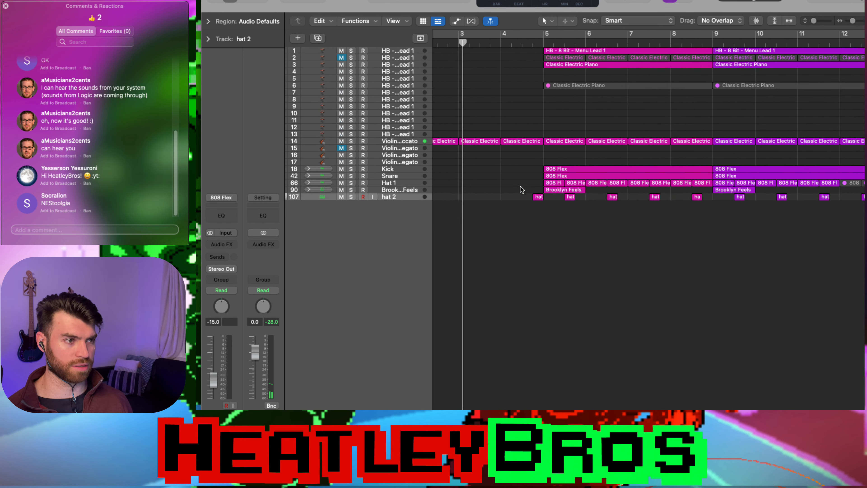
# - Inspect the first two Hat 1 regions at bar 5 in the Piano Roll and audition the Hat 1 track soloed
pyautogui.click(555, 184)
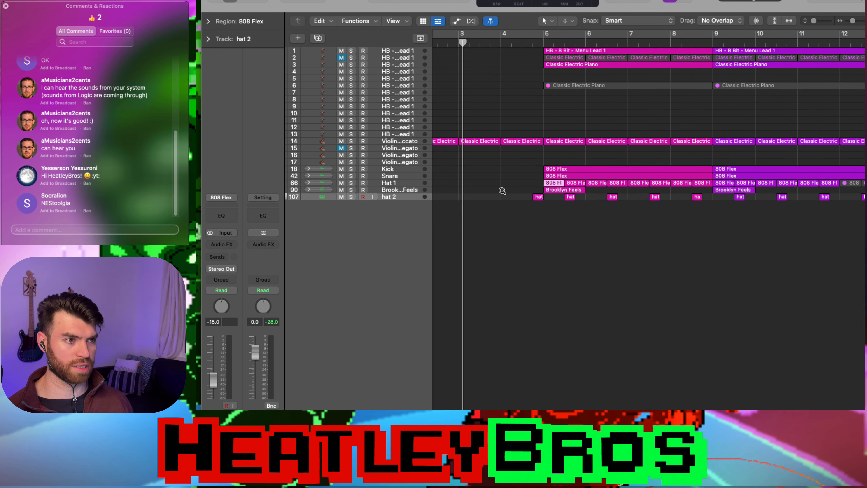
pyautogui.keyDown('shift'); pyautogui.click(575, 184); pyautogui.keyUp('shift')
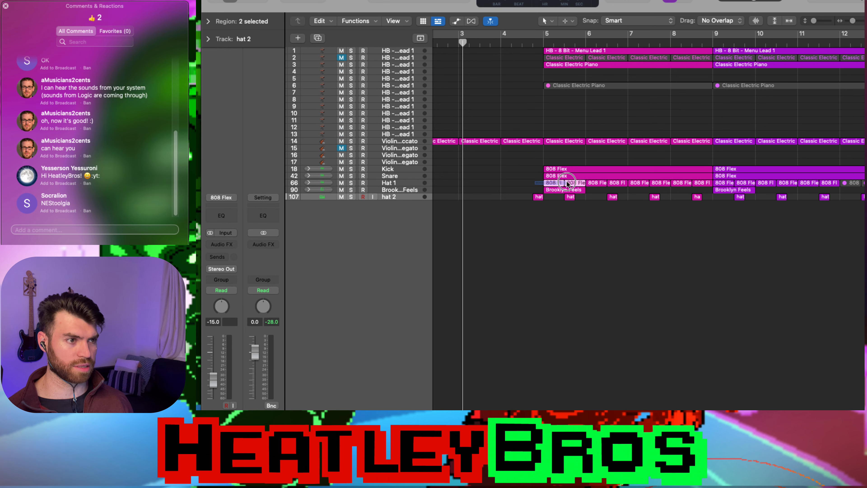
pyautogui.doubleClick(552, 184)
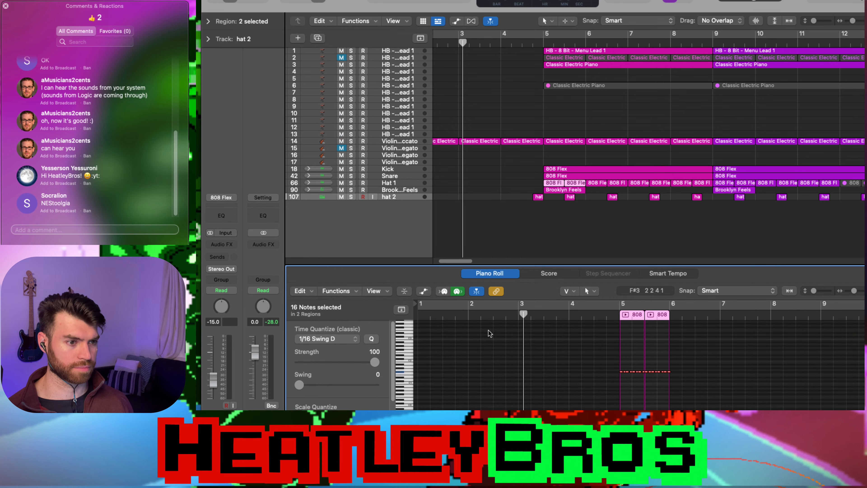
pyautogui.doubleClick(615, 313)
pyautogui.click(350, 176)
pyautogui.click(350, 176)
pyautogui.click(351, 183)
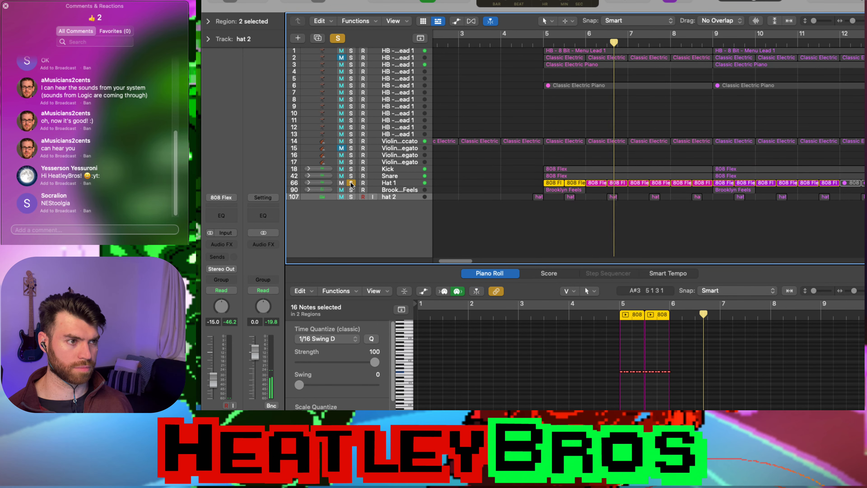
pyautogui.click(351, 183)
# - Split the Snare track's 808 Flex region that starts at bar 5 at the playhead on bar 7
pyautogui.click(523, 182)
pyautogui.click(548, 182)
pyautogui.click(586, 178)
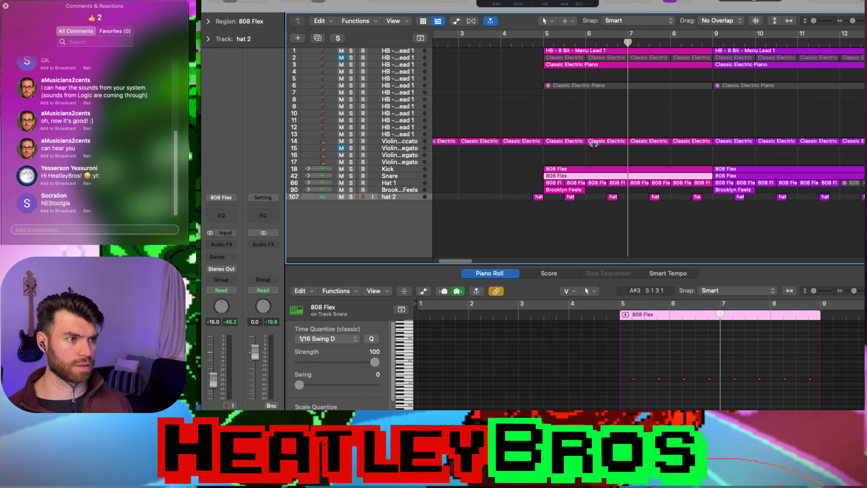
pyautogui.rightClick(625, 182)
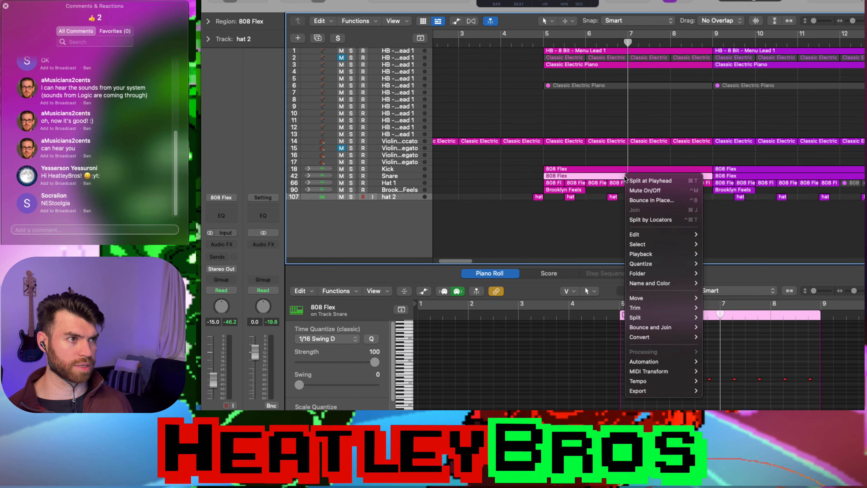
pyautogui.click(639, 179)
# - Copy the Snare region and the four Hat 1 regions of bars 5–6 to bar 3
pyautogui.keyDown('shift'); pyautogui.click(616, 183); pyautogui.keyUp('shift')
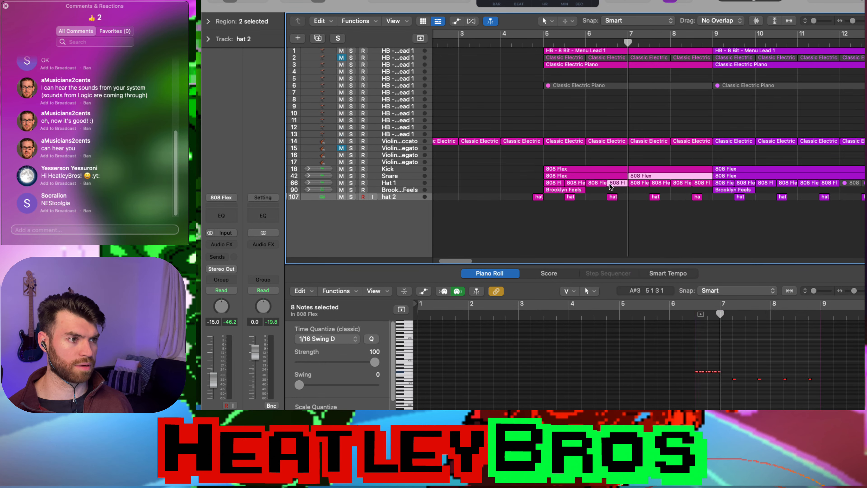
pyautogui.keyDown('shift'); pyautogui.click(595, 183); pyautogui.keyUp('shift')
pyautogui.keyDown('shift'); pyautogui.click(574, 183); pyautogui.keyUp('shift')
pyautogui.keyDown('shift'); pyautogui.click(557, 183); pyautogui.keyUp('shift')
pyautogui.keyDown('shift'); pyautogui.click(562, 176); pyautogui.keyUp('shift')
pyautogui.moveTo(576, 176); pyautogui.dragTo(624, 170)
pyautogui.keyDown('shift'); pyautogui.click(683, 171); pyautogui.keyUp('shift')
pyautogui.moveTo(555, 178); pyautogui.dragTo(487, 163)
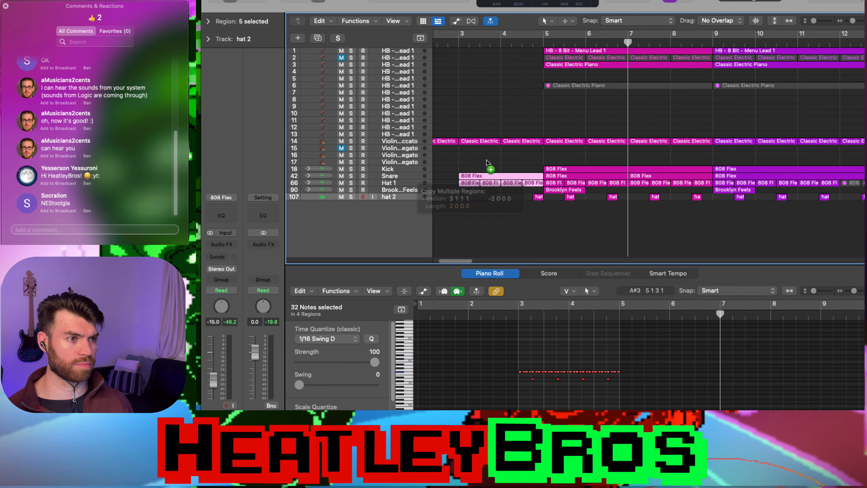
# - Mute the copied Snare and Hat 1 regions in bars 3–4 and play the intro from bar 1 without them
pyautogui.scroll(-3, 488, 161)
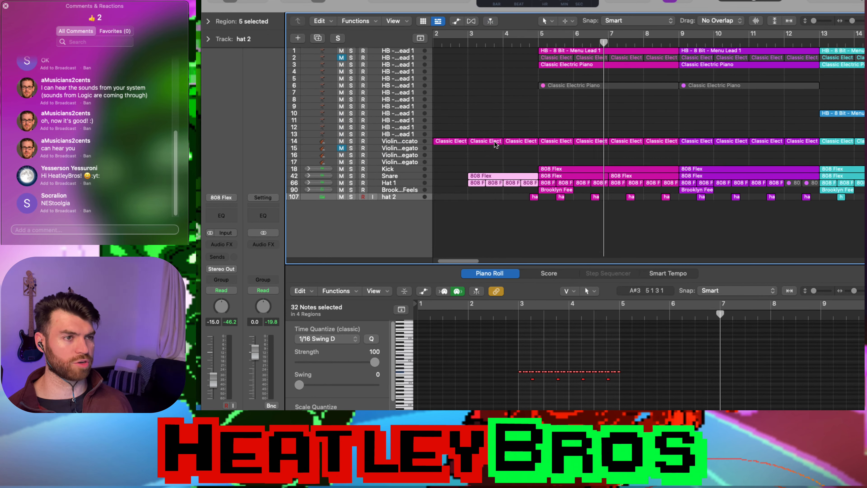
pyautogui.hscroll(-3, 494, 138)
pyautogui.click(532, 127)
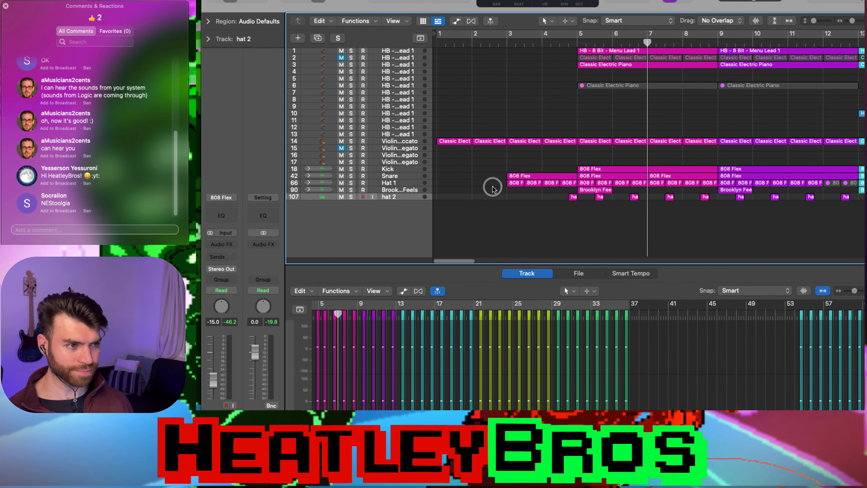
pyautogui.moveTo(491, 187); pyautogui.dragTo(577, 164)
pyautogui.rightClick(573, 173)
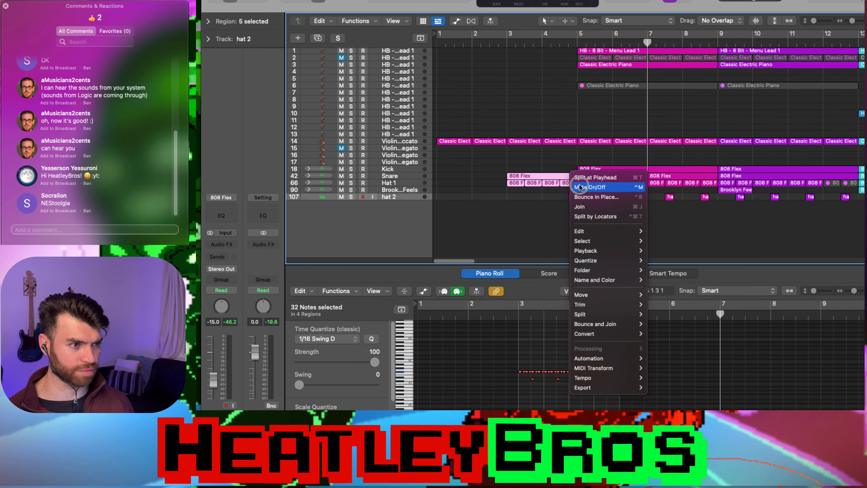
pyautogui.click(580, 187)
pyautogui.press('Return')
pyautogui.press('space')
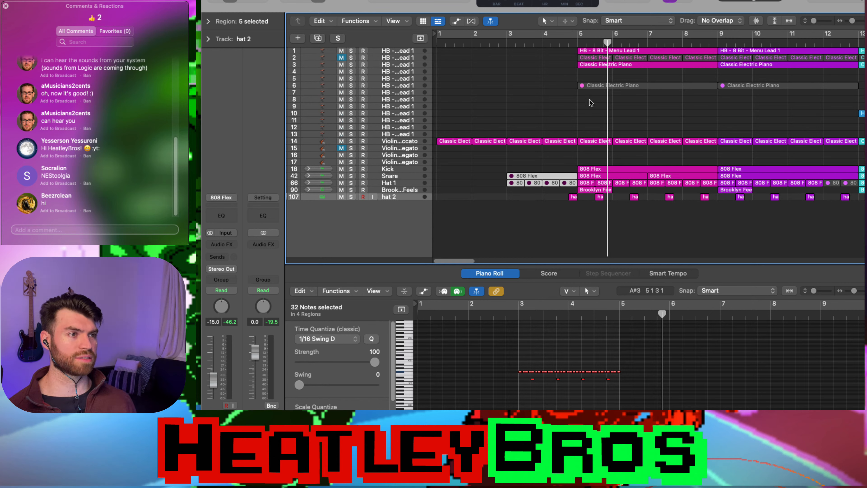
# - Unmute the Snare and Hat 1 regions in bars 3–4 and play the intro from bar 1 again
pyautogui.rightClick(533, 177)
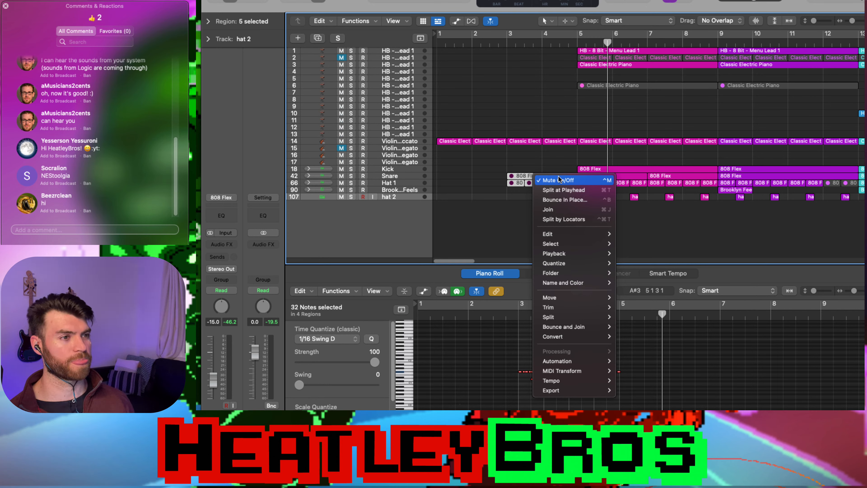
pyautogui.click(558, 179)
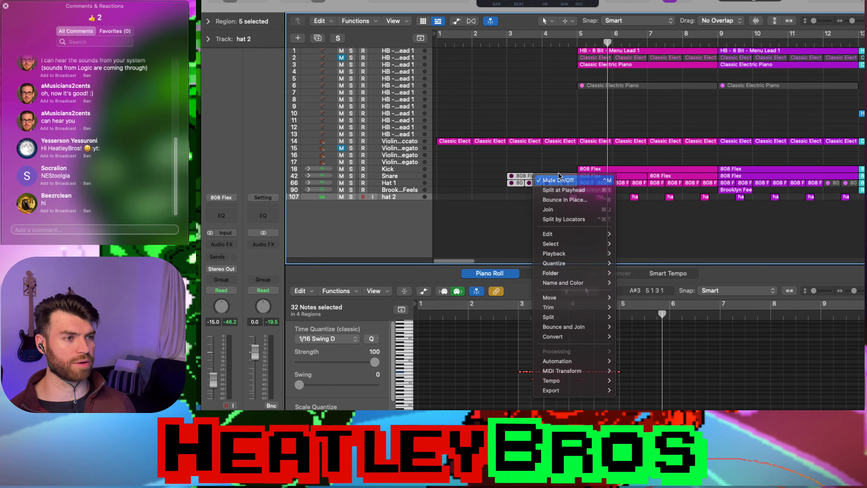
pyautogui.click(436, 40)
pyautogui.press('space')
pyautogui.click(516, 57)
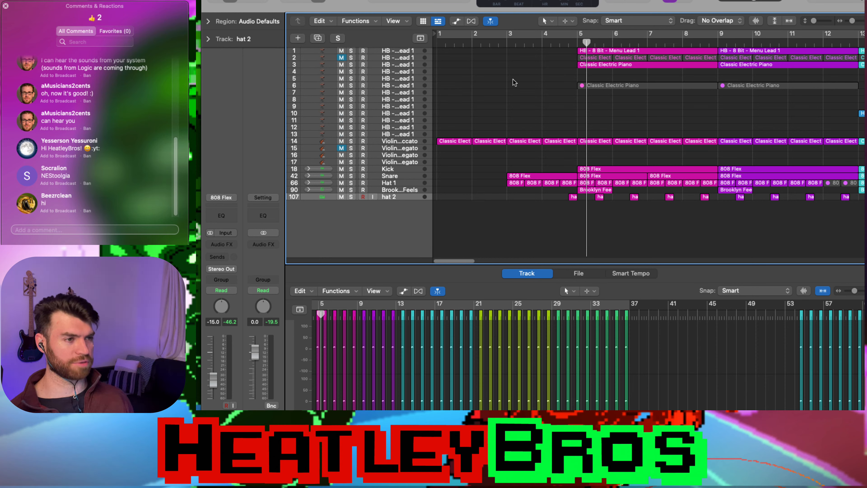
# - Examine the hat 2 region just before bar 5 at close zoom in the arrangement and in the audio track editor
pyautogui.press('super+Left')
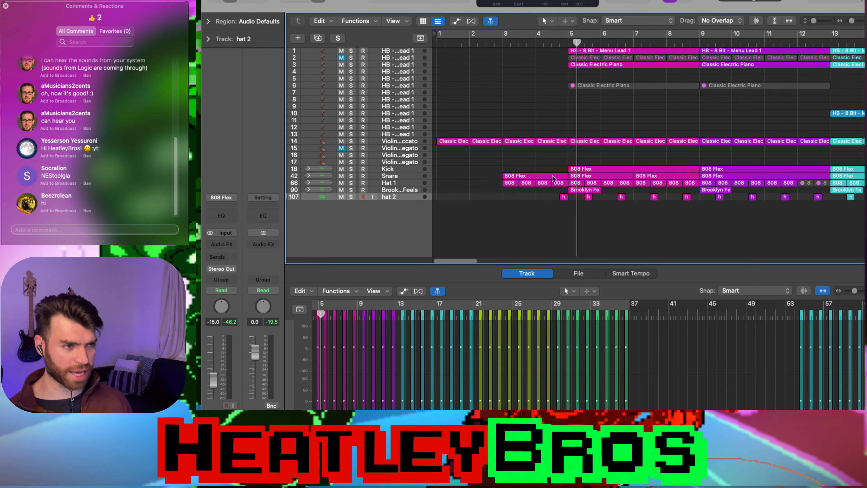
pyautogui.click(555, 158)
pyautogui.press('super+Right')
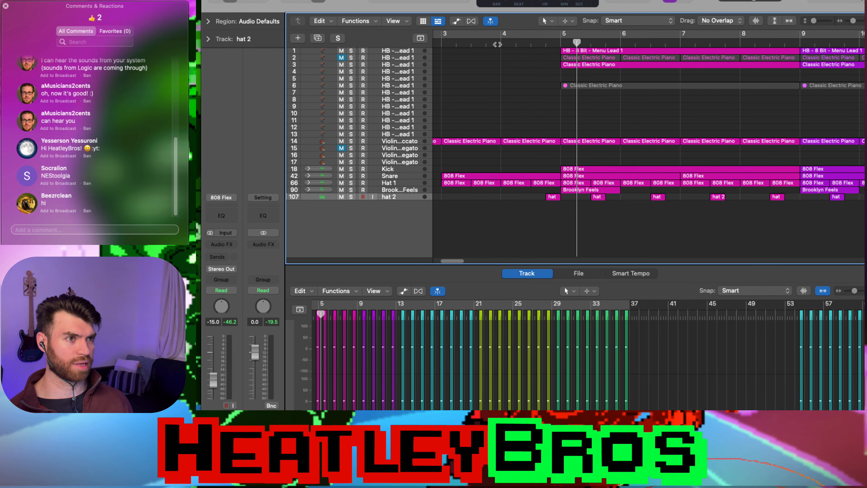
pyautogui.click(554, 197)
pyautogui.doubleClick(555, 197)
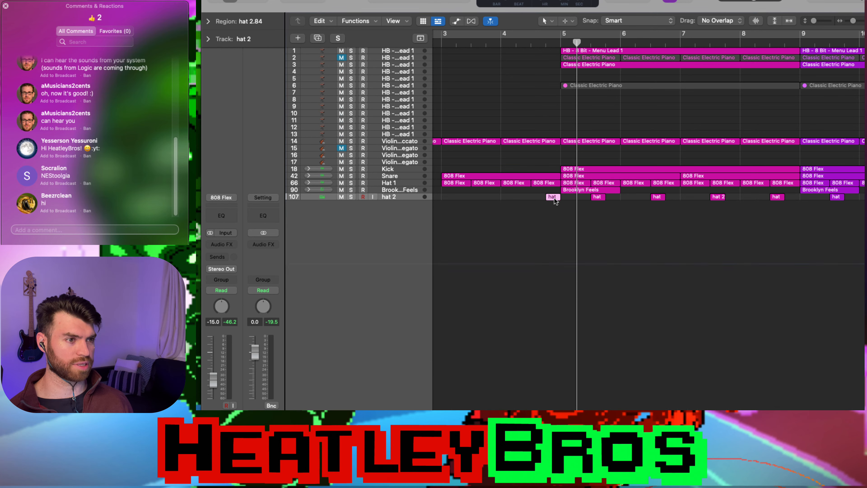
pyautogui.doubleClick(555, 198)
pyautogui.press('super+Right')
pyautogui.press('super+Right')
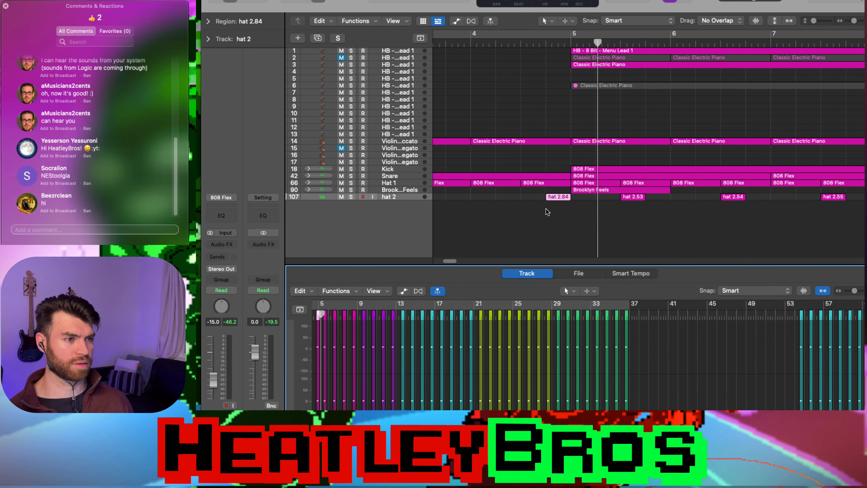
pyautogui.press('super+Down')
pyautogui.press('super+Down')
pyautogui.scroll(6, 583, 209)
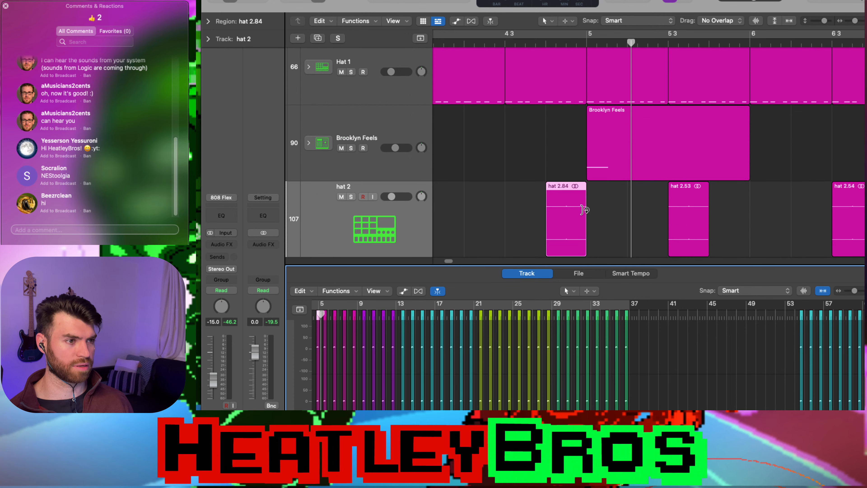
pyautogui.click(612, 236)
pyautogui.click(554, 209)
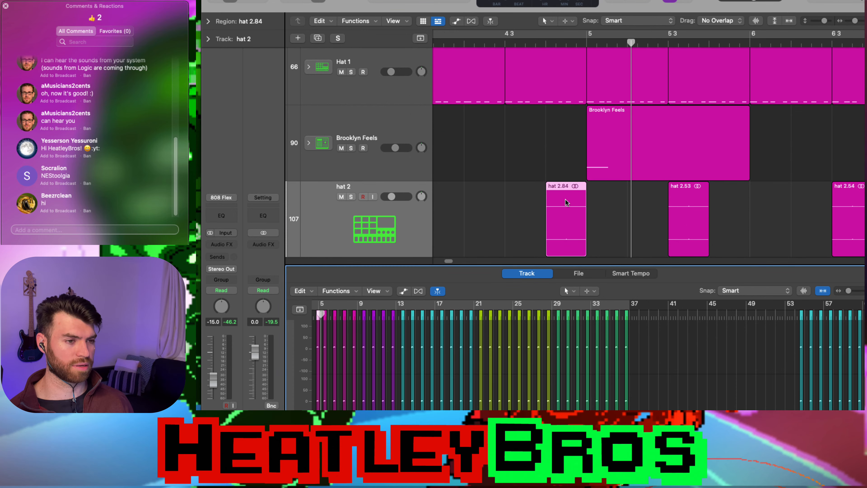
pyautogui.doubleClick(570, 222)
pyautogui.doubleClick(562, 338)
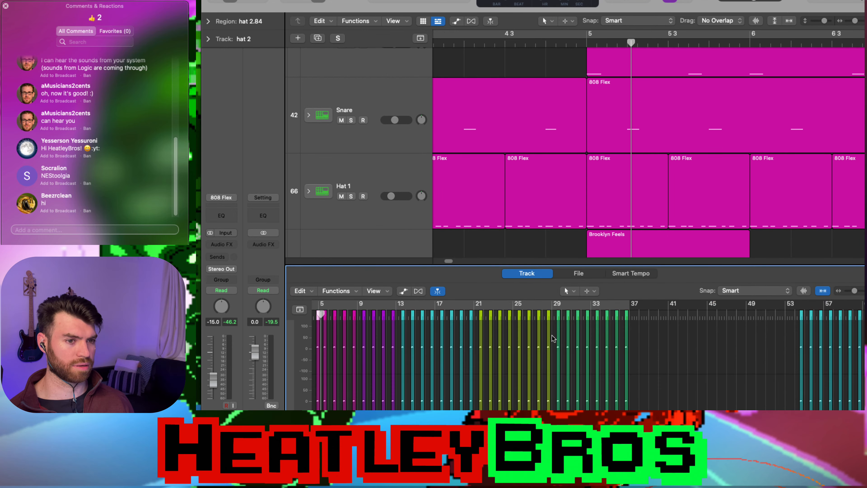
pyautogui.scroll(3, 396, 330)
pyautogui.scroll(5, 396, 330)
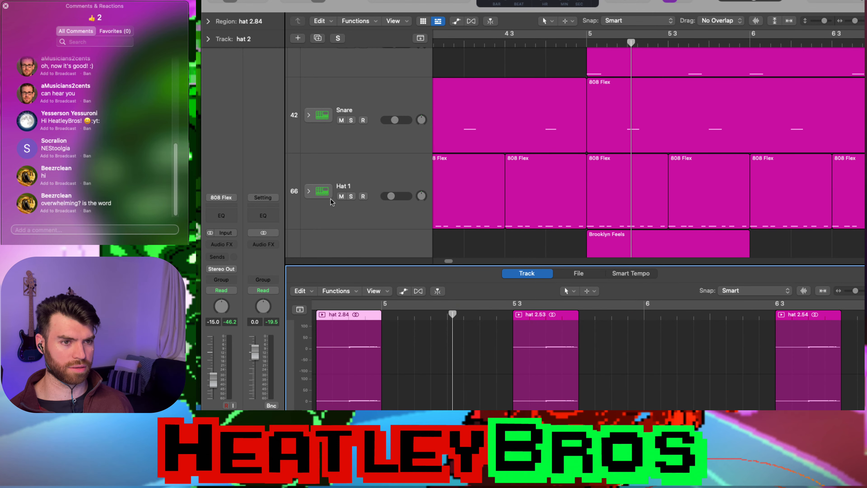
# - Select the hat 2 track's regions and play the transition from bar 4 into bar 5
pyautogui.hscroll(2, 505, 214)
pyautogui.scroll(-3, 506, 215)
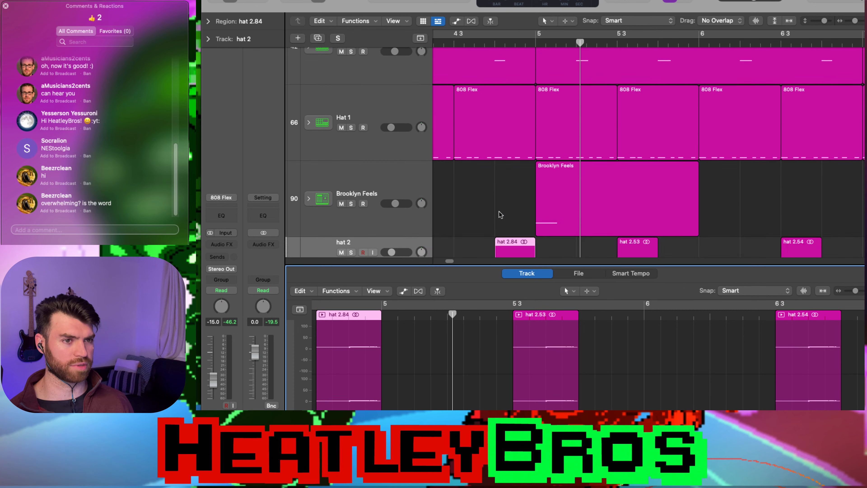
pyautogui.scroll(-1, 505, 213)
pyautogui.click(488, 181)
pyautogui.click(404, 150)
pyautogui.click(377, 226)
pyautogui.scroll(-4, 459, 210)
pyautogui.doubleClick(492, 44)
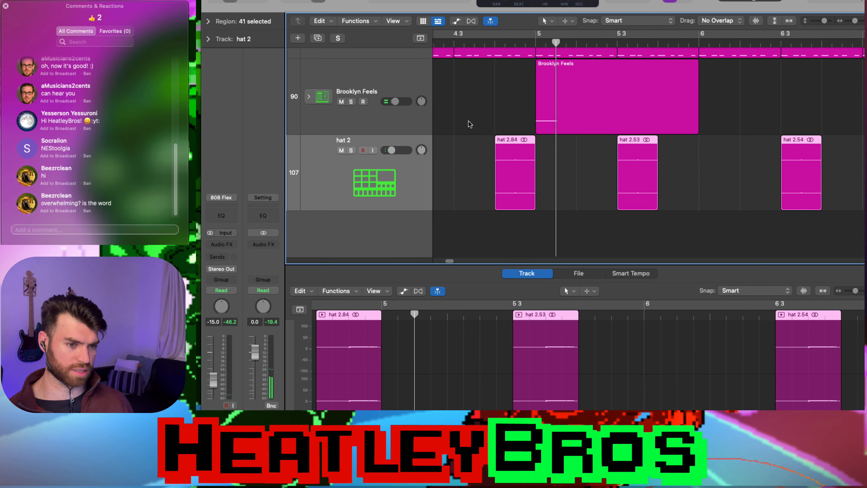
# - Inspect the waveform of the hat 2.84 region before bar 5 and audition that region soloed
pyautogui.click(515, 178)
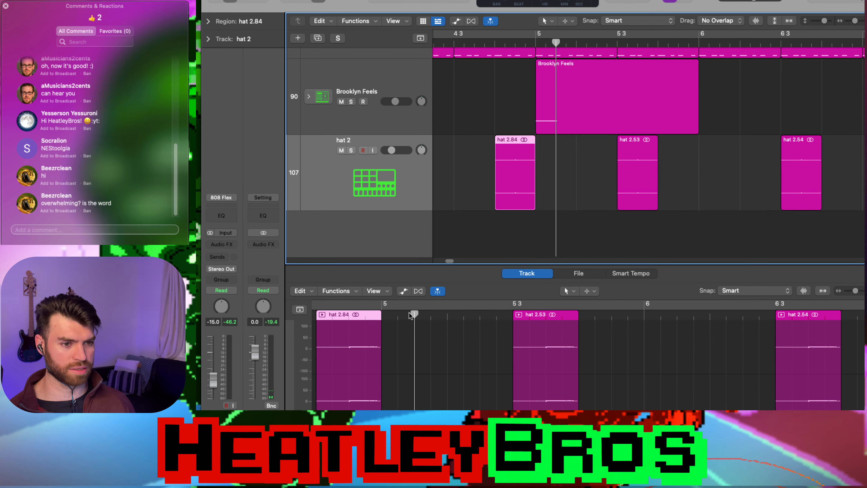
pyautogui.press('z')
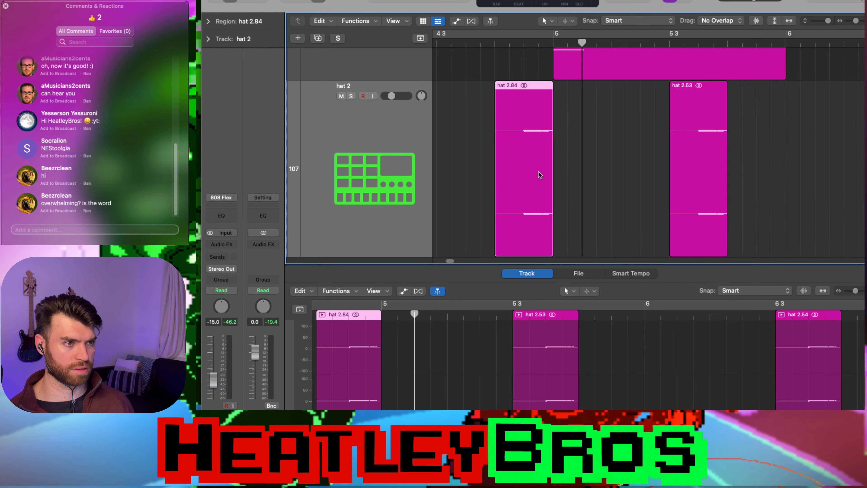
pyautogui.click(649, 177)
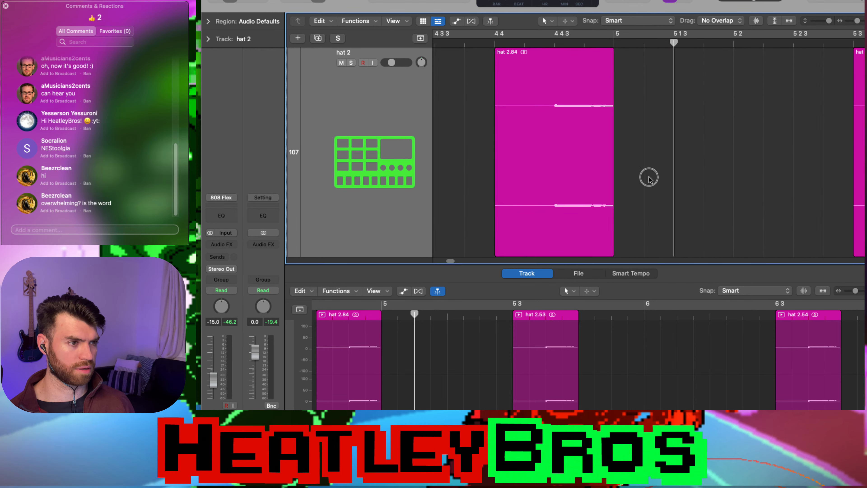
pyautogui.scroll(-3, 627, 211)
pyautogui.scroll(10, 626, 211)
pyautogui.scroll(-3, 566, 212)
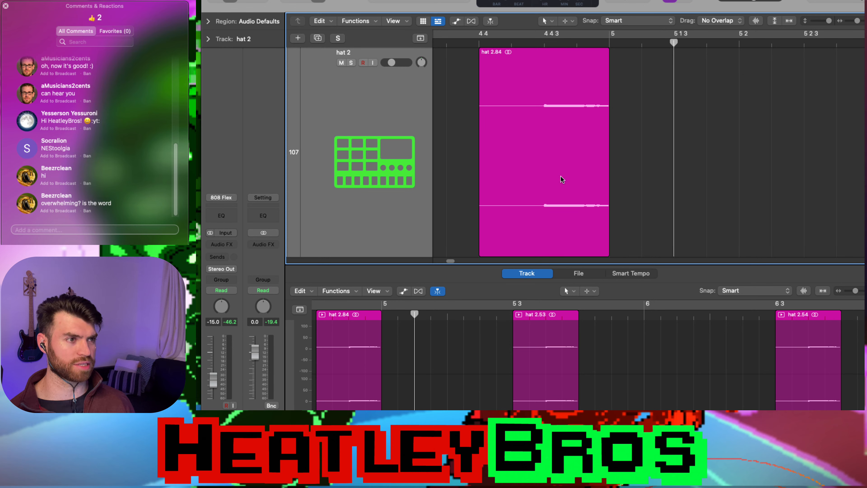
pyautogui.click(548, 149)
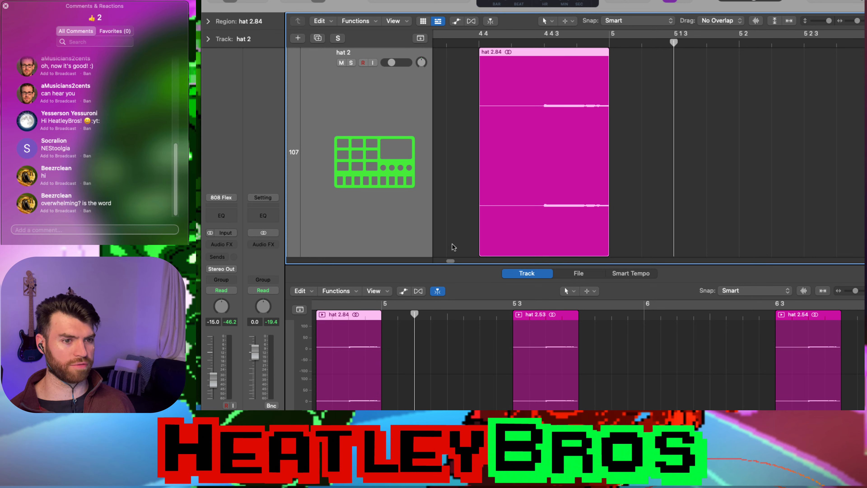
pyautogui.click(322, 315)
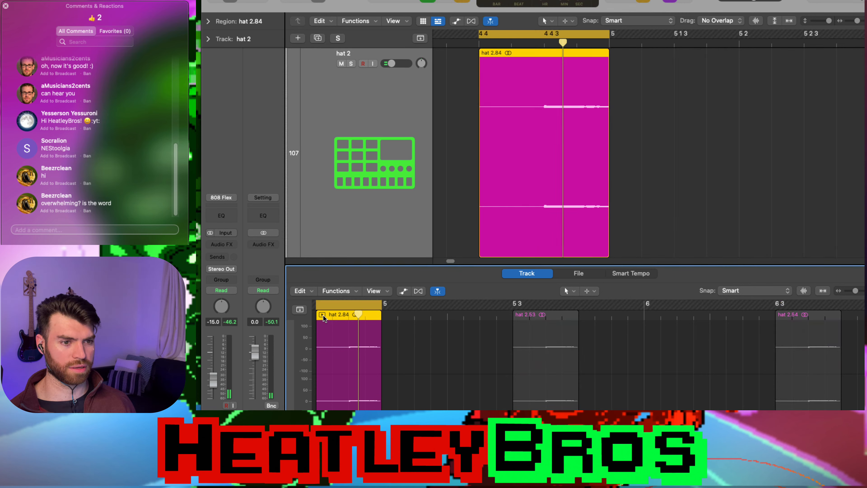
pyautogui.click(322, 315)
pyautogui.click(616, 185)
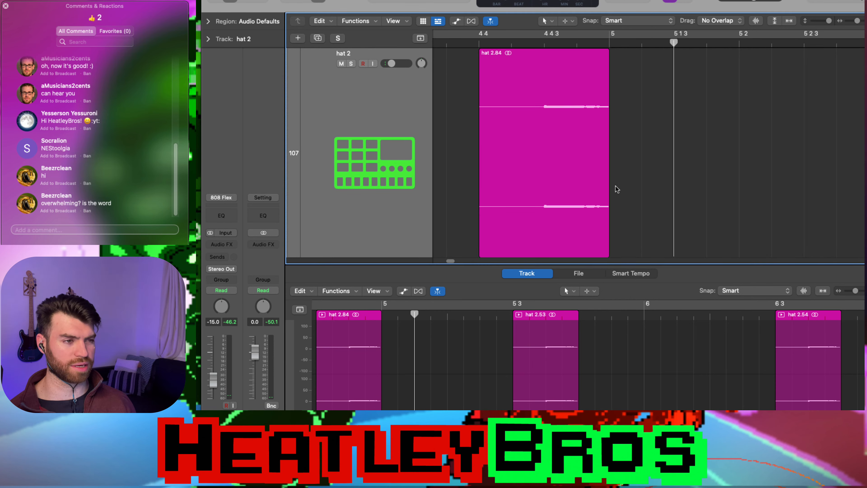
# - Inspect the Brooklyn Feels region at bar 5 in the Piano Roll and audition its note
pyautogui.scroll(-3, 632, 190)
pyautogui.scroll(-1, 633, 189)
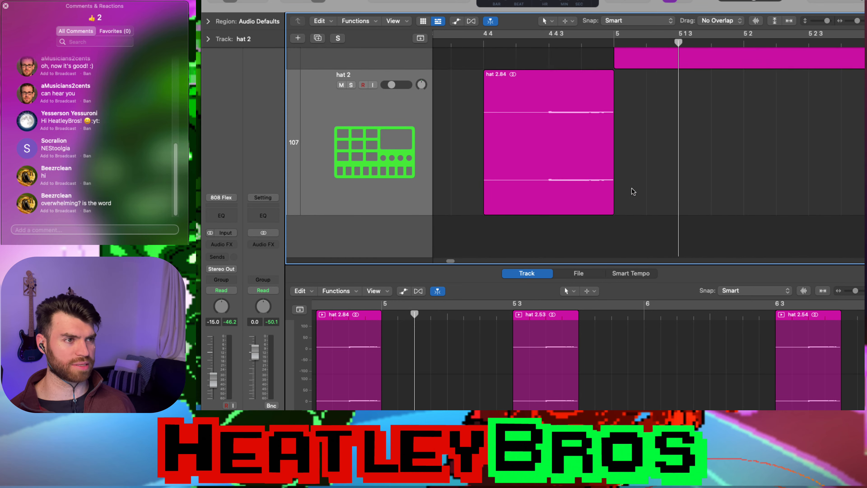
pyautogui.hscroll(-5, 640, 188)
pyautogui.scroll(-5, 668, 179)
pyautogui.hscroll(-3, 673, 190)
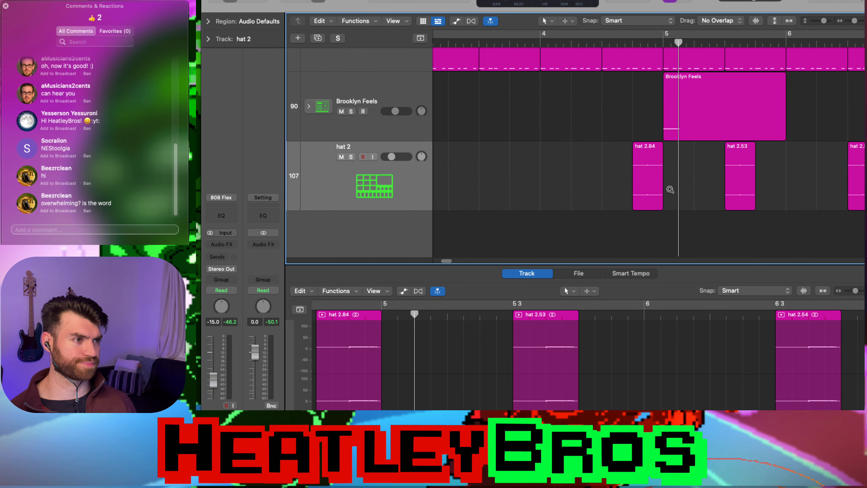
pyautogui.click(674, 116)
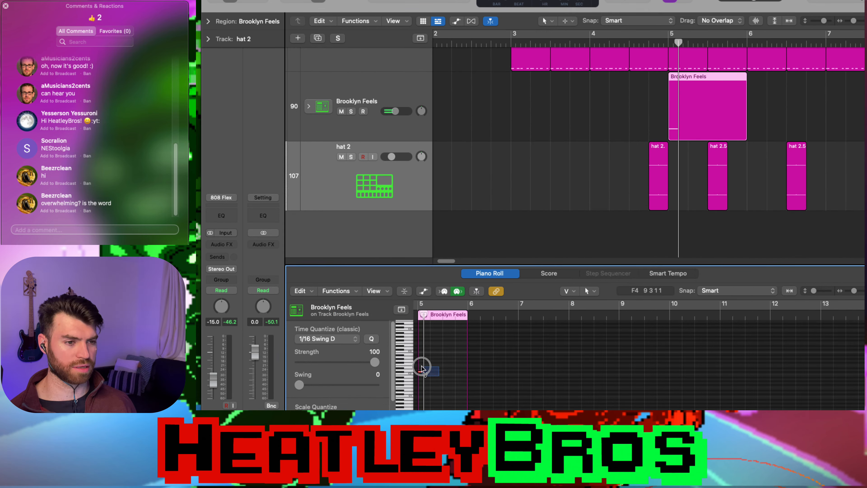
pyautogui.click(637, 131)
pyautogui.hscroll(5, 637, 131)
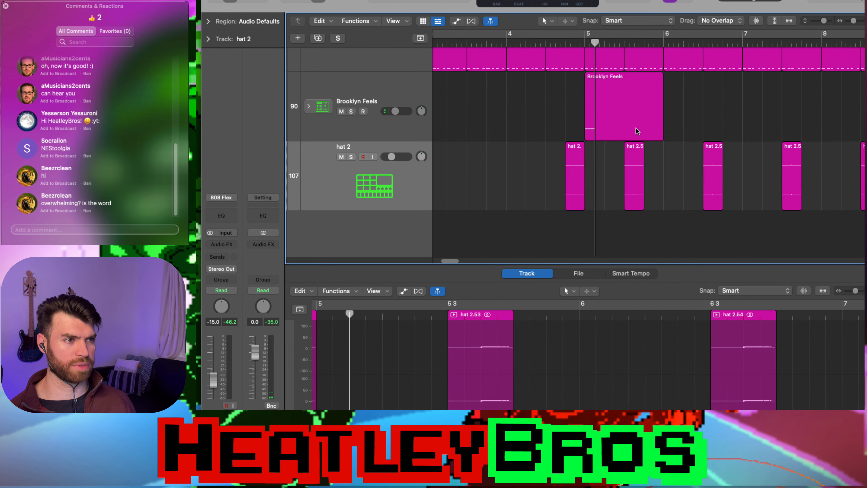
# - Try bouncing the Brooklyn Feels region at bar 5 in place to a new track with the source muted, and undo the bounce
pyautogui.click(605, 110)
pyautogui.rightClick(607, 116)
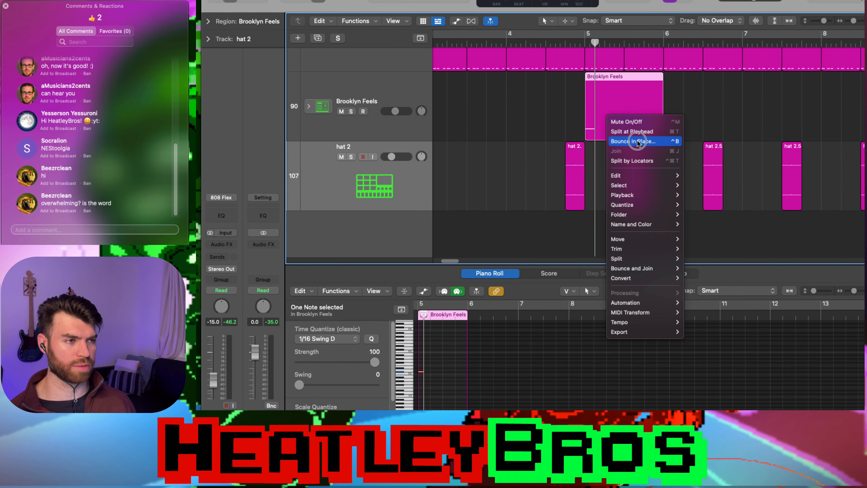
pyautogui.click(639, 140)
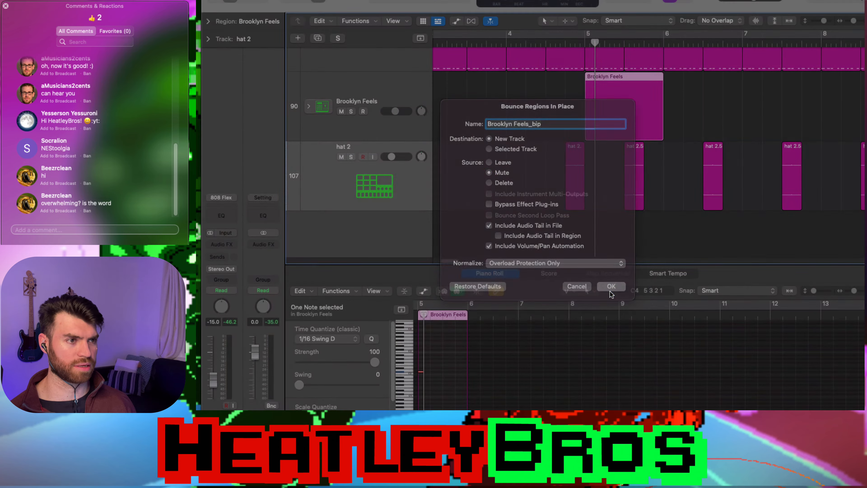
pyautogui.click(611, 287)
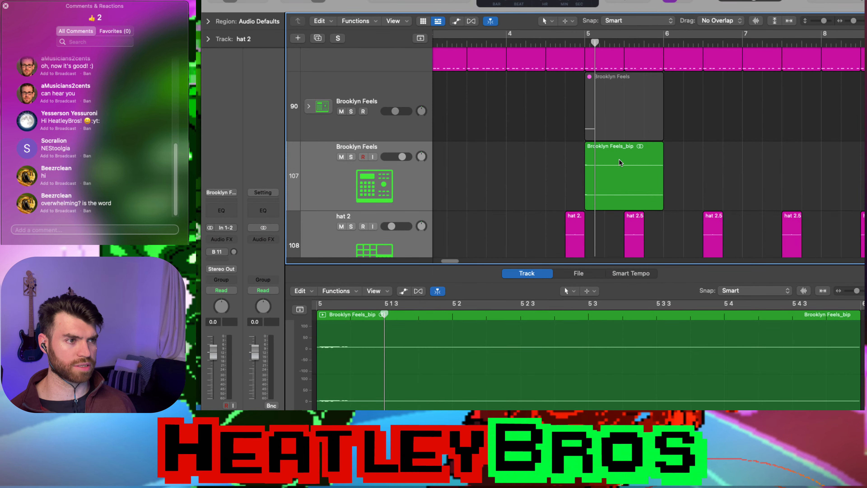
pyautogui.press('super+z')
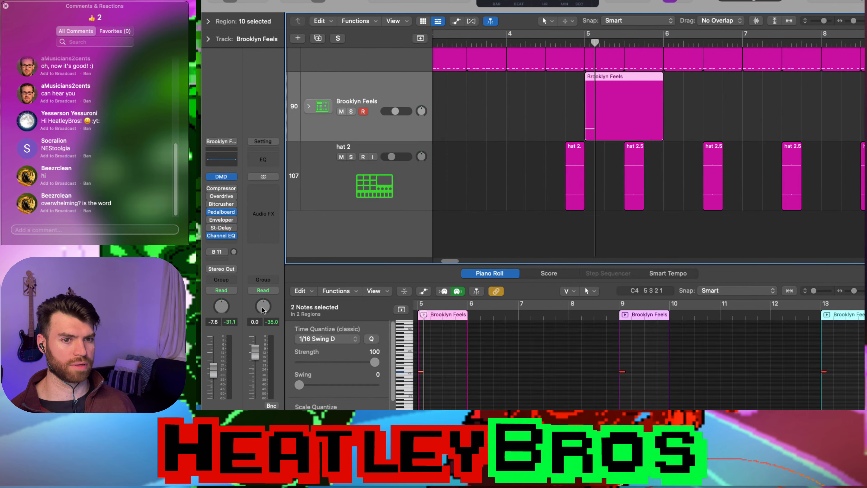
# - Set the Brooklyn Feels track's volume to 0.0 dB and bounce its bar 5 region in place to a new track, muting the source
pyautogui.keyDown('alt'); pyautogui.click(213, 369); pyautogui.keyUp('alt')
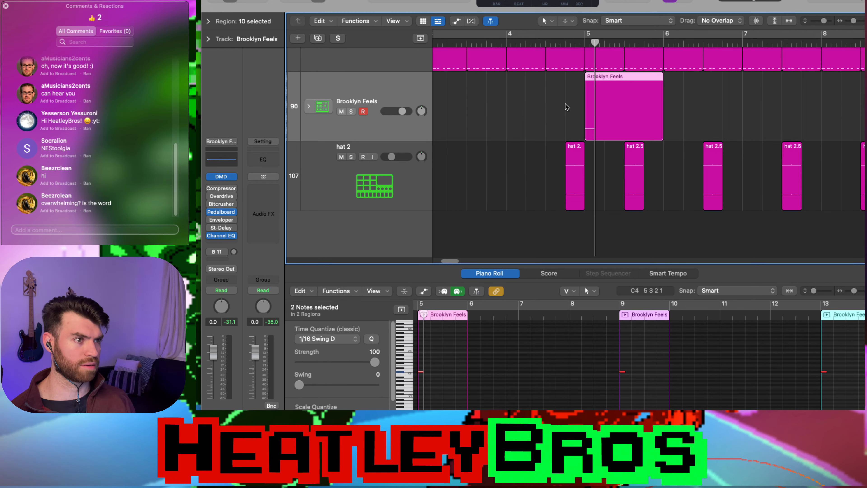
pyautogui.click(592, 106)
pyautogui.rightClick(593, 104)
pyautogui.click(608, 110)
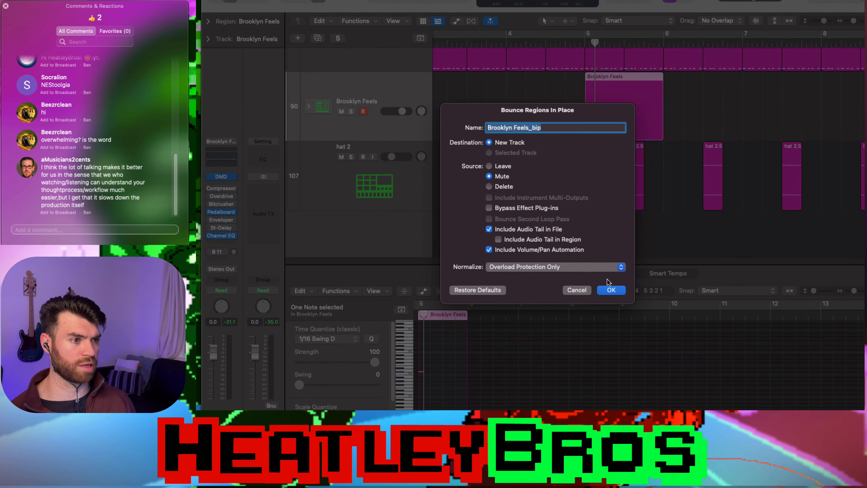
pyautogui.click(612, 290)
# - Open the bounced Brooklyn Feels_bip_1 region in the Audio File Editor and reverse its audio
pyautogui.click(615, 172)
pyautogui.rightClick(616, 170)
pyautogui.doubleClick(604, 174)
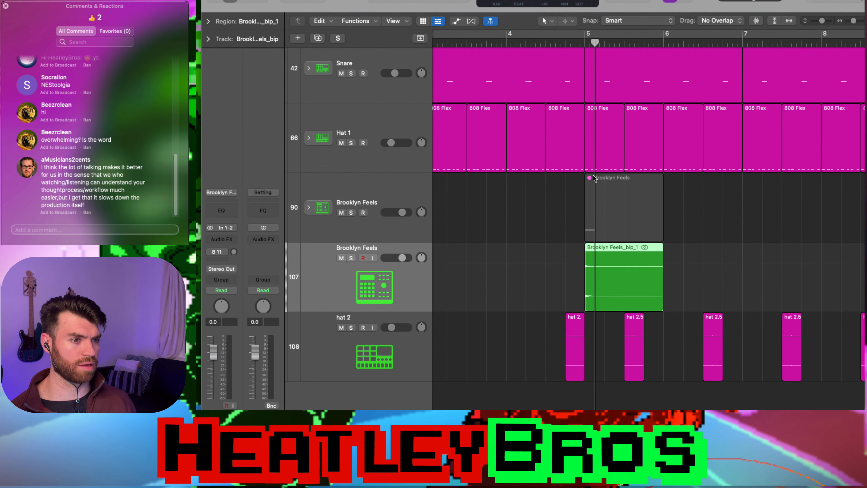
pyautogui.doubleClick(618, 261)
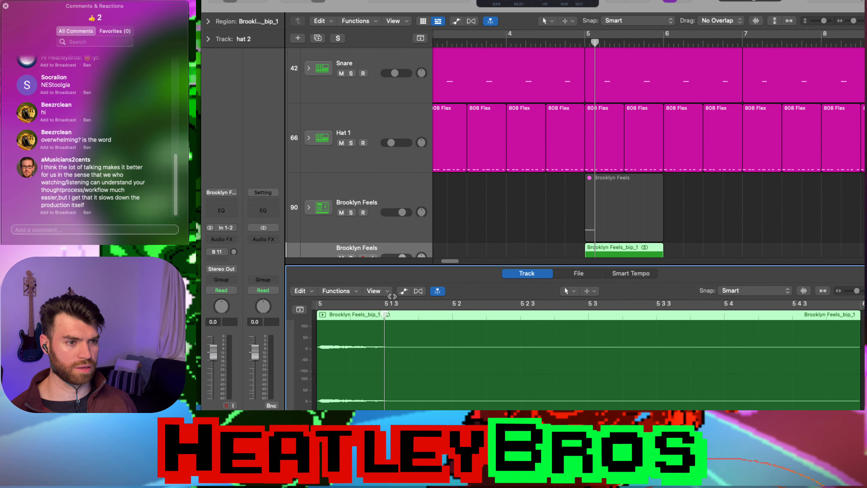
pyautogui.click(581, 274)
pyautogui.click(393, 292)
pyautogui.click(393, 364)
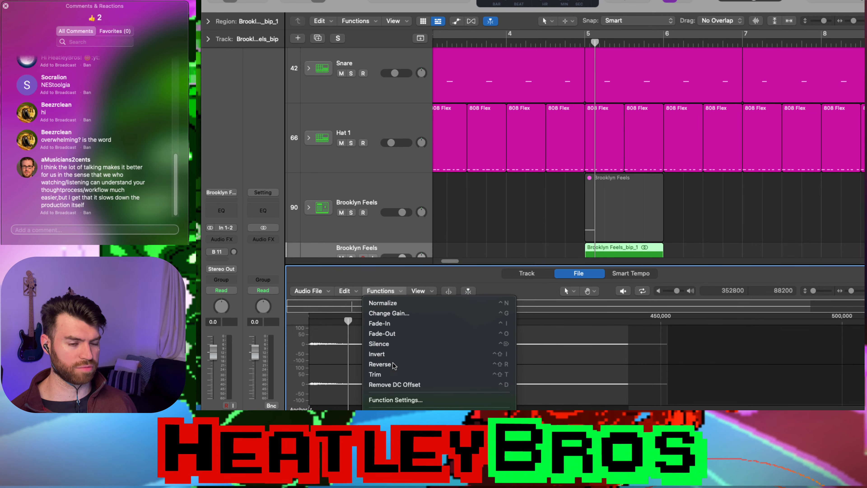
# - Examine the waveform of the reversed Brooklyn Feels_bip_1 region up to its end at bar 6
pyautogui.click(521, 188)
pyautogui.click(605, 206)
pyautogui.click(522, 196)
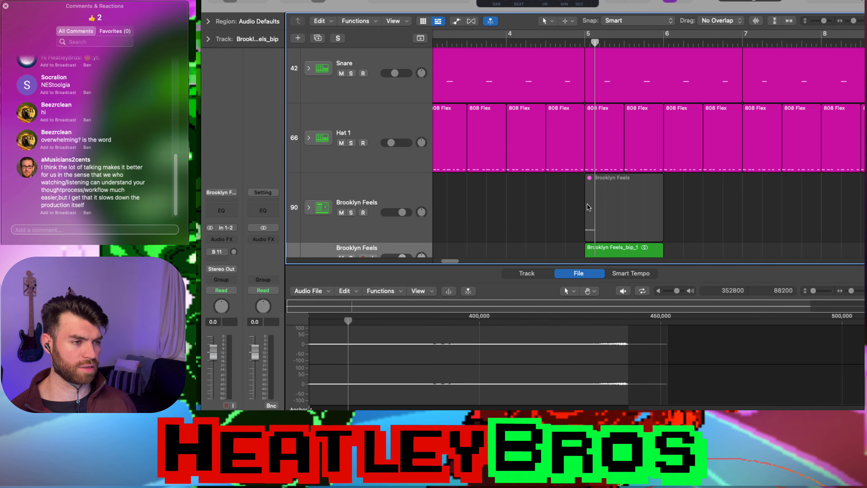
pyautogui.scroll(-6, 590, 205)
pyautogui.click(601, 192)
pyautogui.scroll(5, 633, 186)
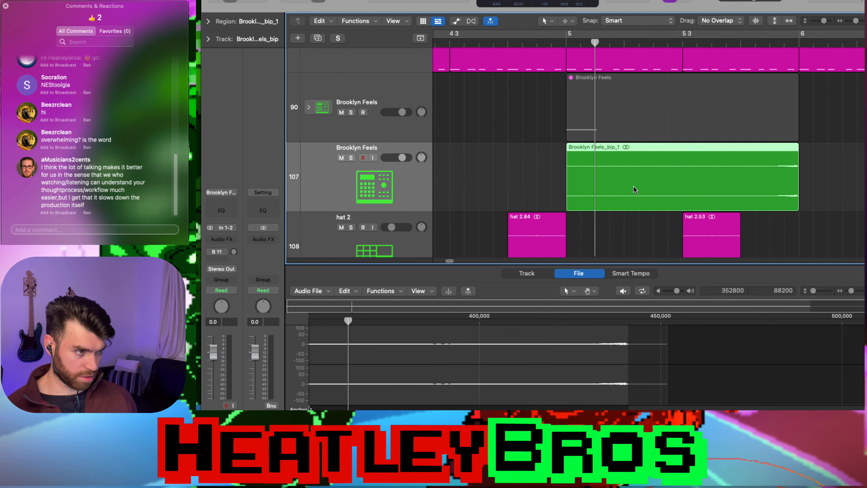
pyautogui.scroll(5, 806, 202)
pyautogui.scroll(2, 807, 203)
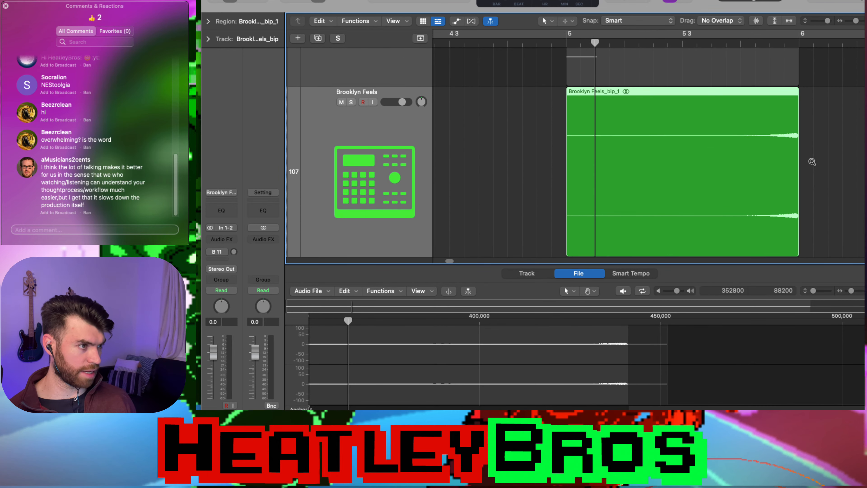
pyautogui.scroll(3, 811, 157)
pyautogui.hscroll(5, 801, 176)
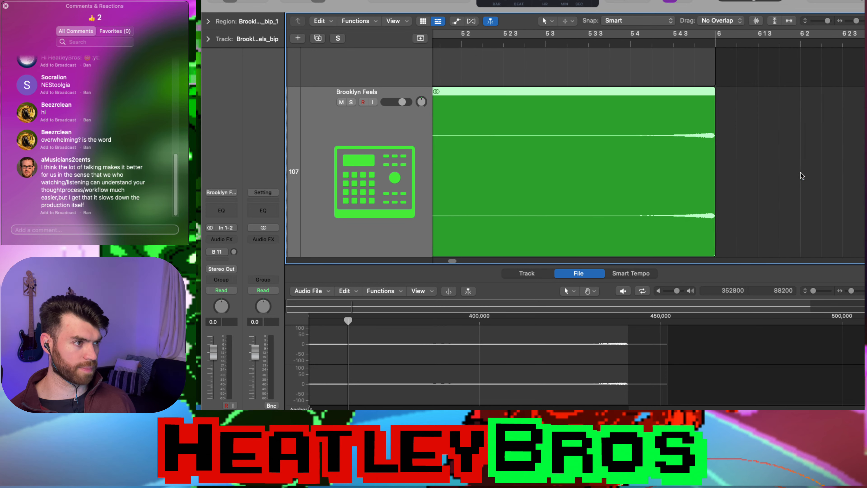
pyautogui.click(739, 147)
pyautogui.moveTo(649, 135); pyautogui.dragTo(659, 134)
pyautogui.press('super+z')
# - Solo the bounced Brooklyn Feels track and audition the end of its reversed region before bar 6
pyautogui.click(758, 156)
pyautogui.press('super+Right')
pyautogui.press('super+Right')
pyautogui.press('super+Right')
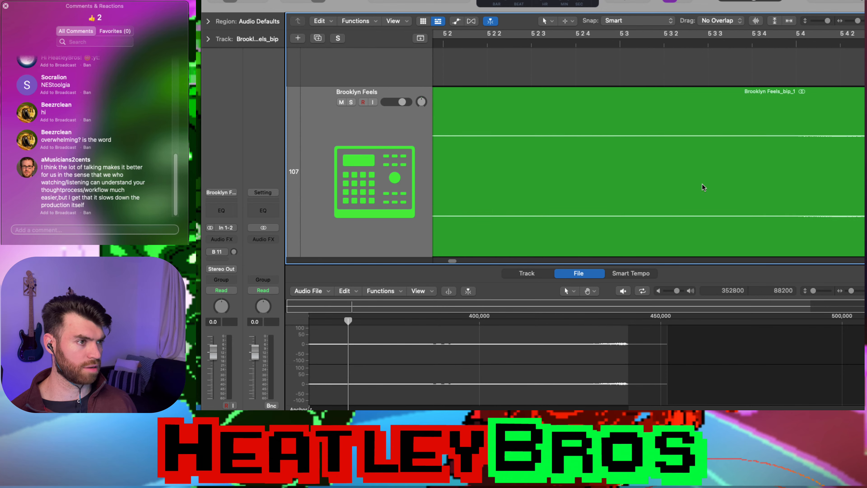
pyautogui.hscroll(5, 703, 184)
pyautogui.click(586, 209)
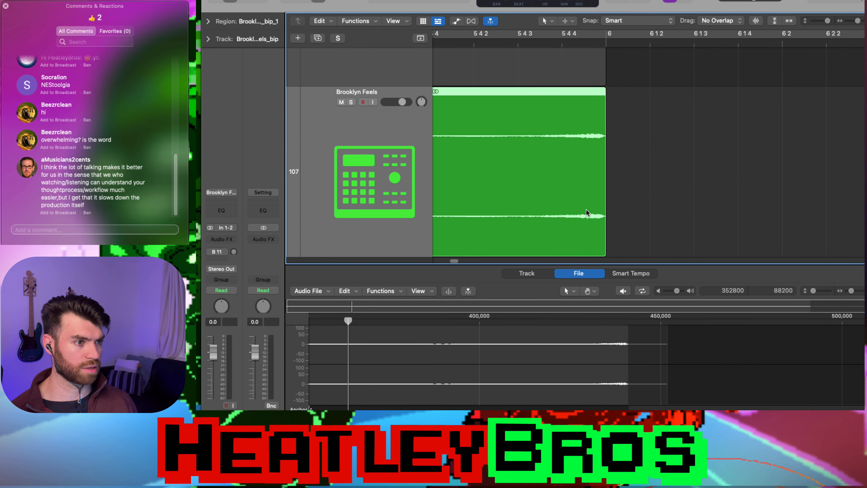
pyautogui.press('super+Right')
pyautogui.press('super+Right')
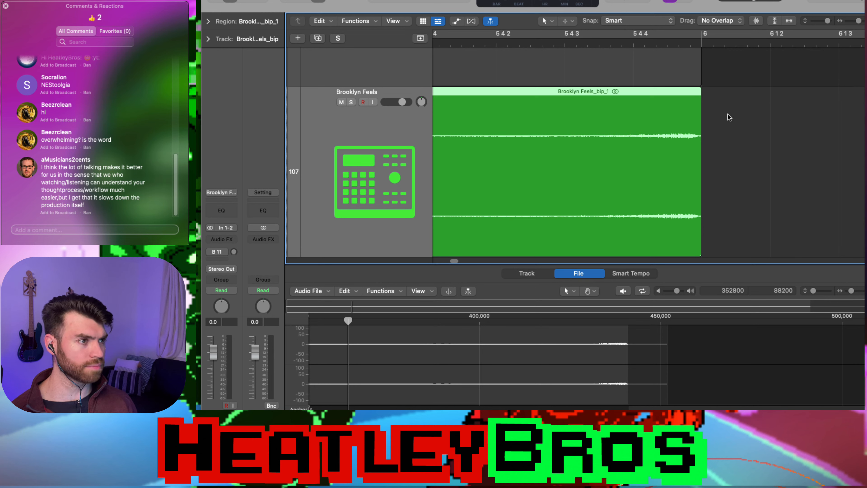
pyautogui.moveTo(716, 45); pyautogui.dragTo(673, 45)
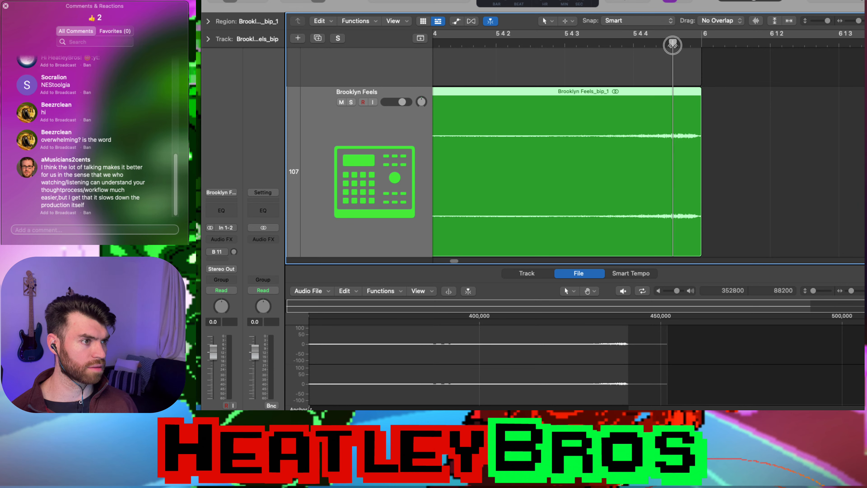
pyautogui.rightClick(683, 88)
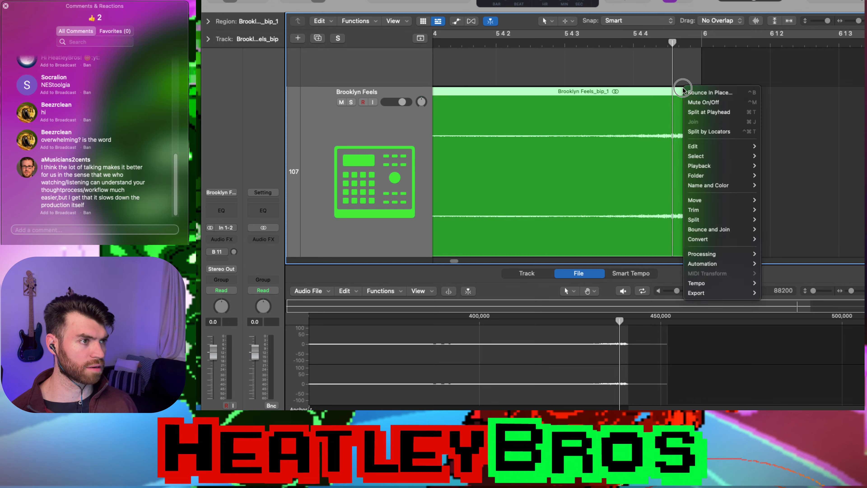
pyautogui.click(680, 96)
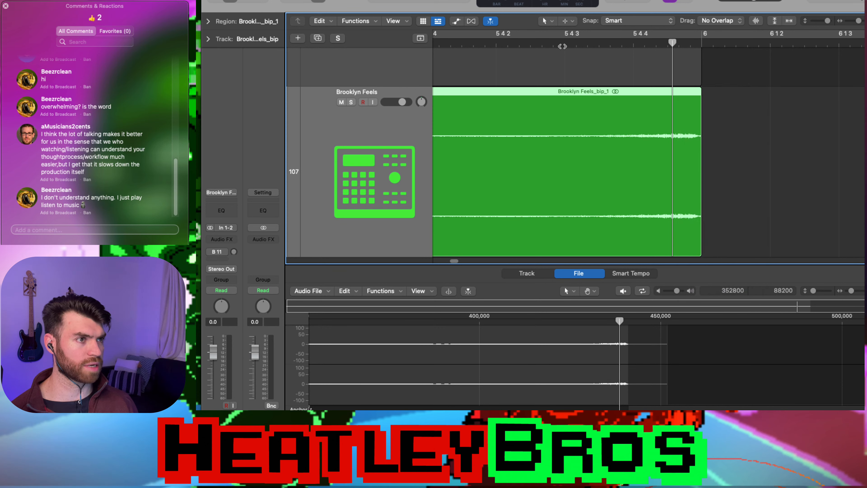
pyautogui.click(350, 102)
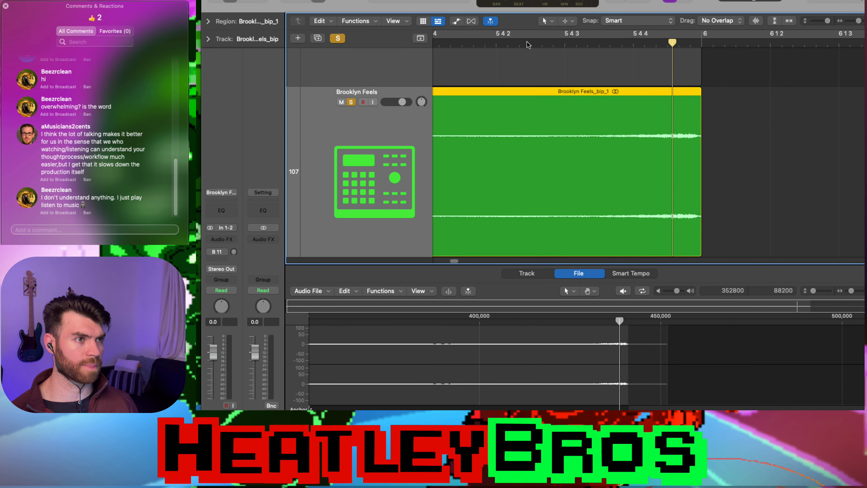
pyautogui.press('space')
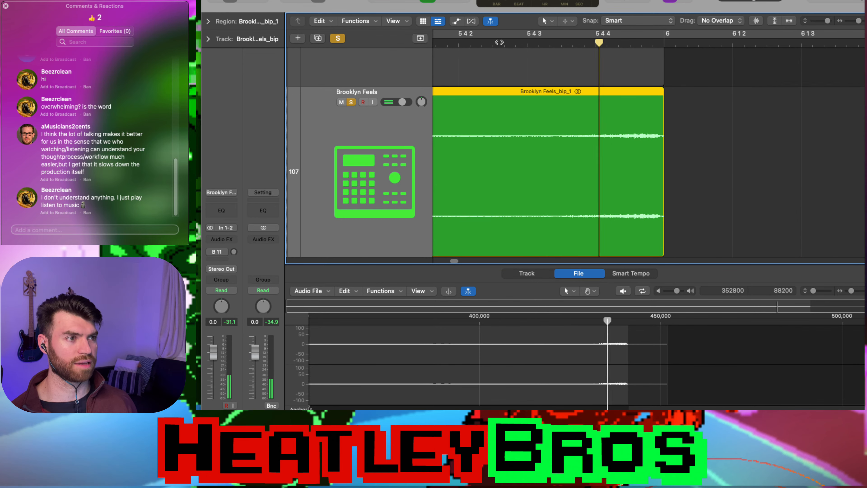
# - Trim the end of the reversed region slightly before bar 6 and audition the soloed result
pyautogui.click(682, 144)
pyautogui.moveTo(660, 248); pyautogui.dragTo(651, 248)
pyautogui.click(610, 72)
pyautogui.click(502, 43)
pyautogui.press('space')
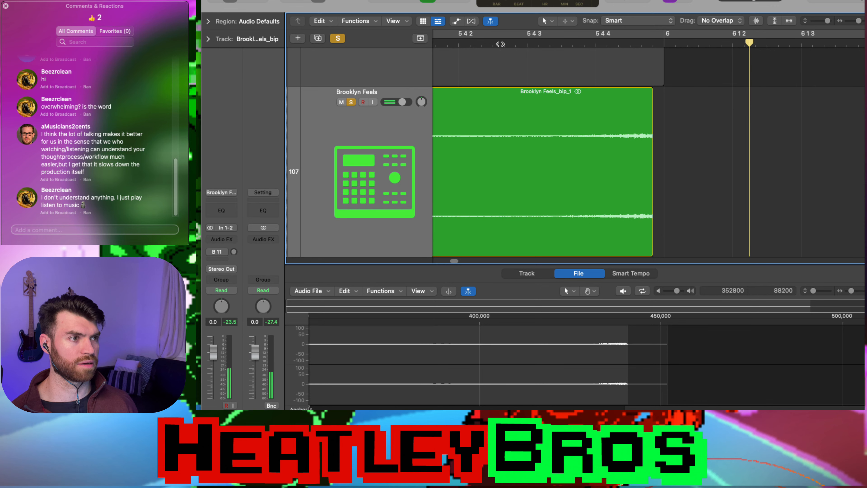
pyautogui.press('space')
pyautogui.click(466, 44)
pyautogui.press('space')
pyautogui.press('space')
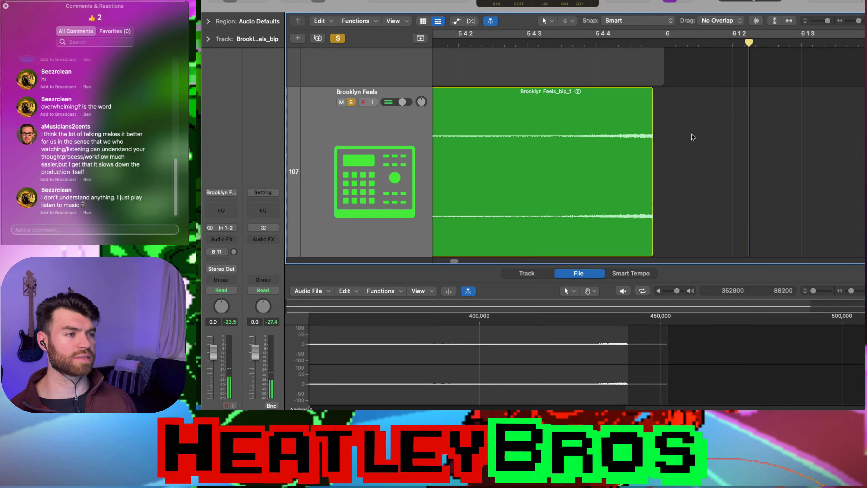
# - Move the reversed Brooklyn Feels_bip_1 region one bar earlier so it starts at bar 4
pyautogui.scroll(-3, 692, 132)
pyautogui.scroll(-3, 686, 139)
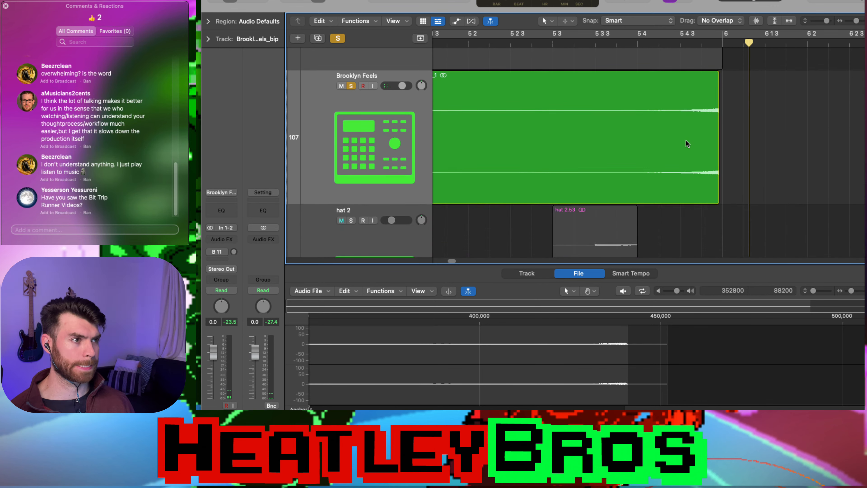
pyautogui.scroll(-5, 685, 140)
pyautogui.moveTo(715, 123); pyautogui.dragTo(691, 118)
pyautogui.scroll(5, 707, 120)
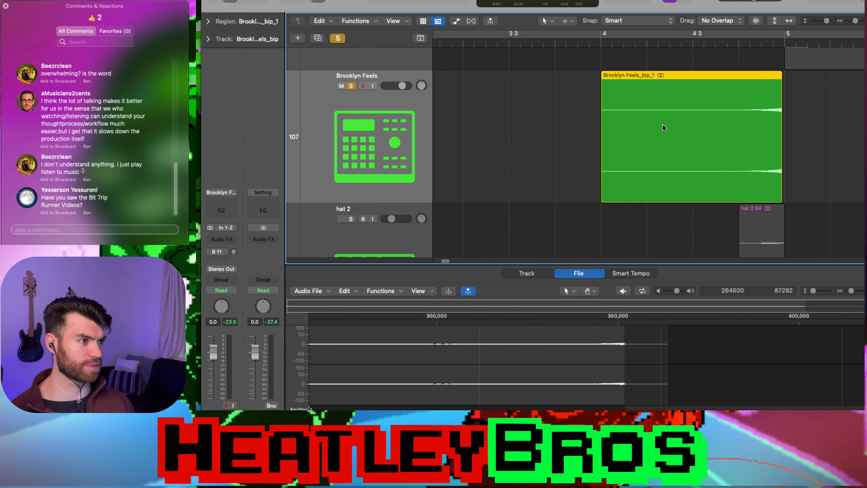
# - Nudge the reversed region slightly later so its end meets bar 5, and check the alignment closely
pyautogui.hscroll(6, 663, 124)
pyautogui.click(564, 117)
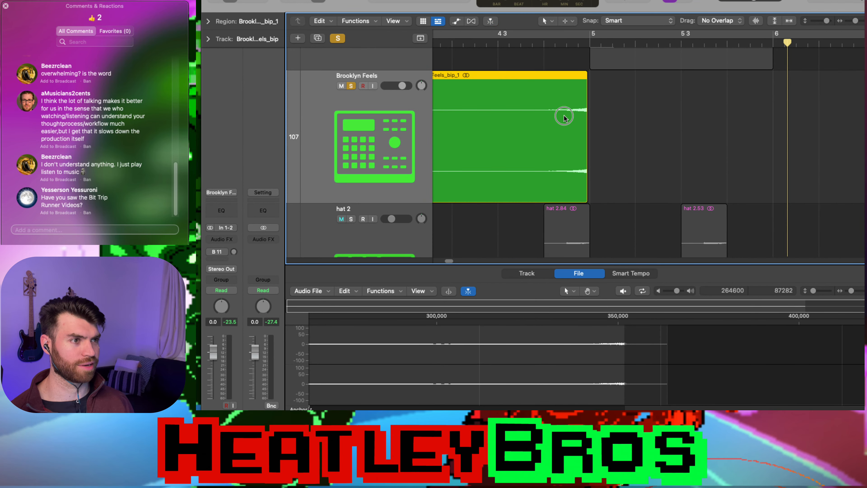
pyautogui.scroll(5, 576, 114)
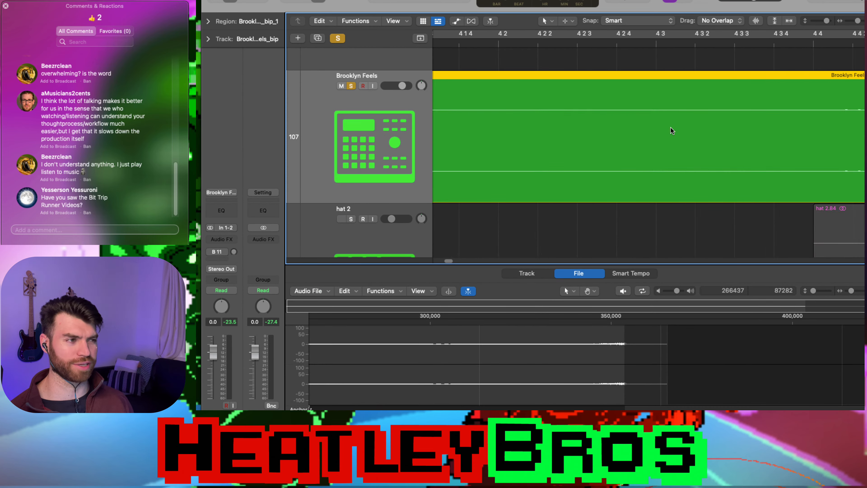
pyautogui.hscroll(6, 666, 127)
pyautogui.moveTo(613, 125); pyautogui.dragTo(606, 126)
pyautogui.click(694, 132)
pyautogui.press('super+Right')
pyautogui.press('super+Right')
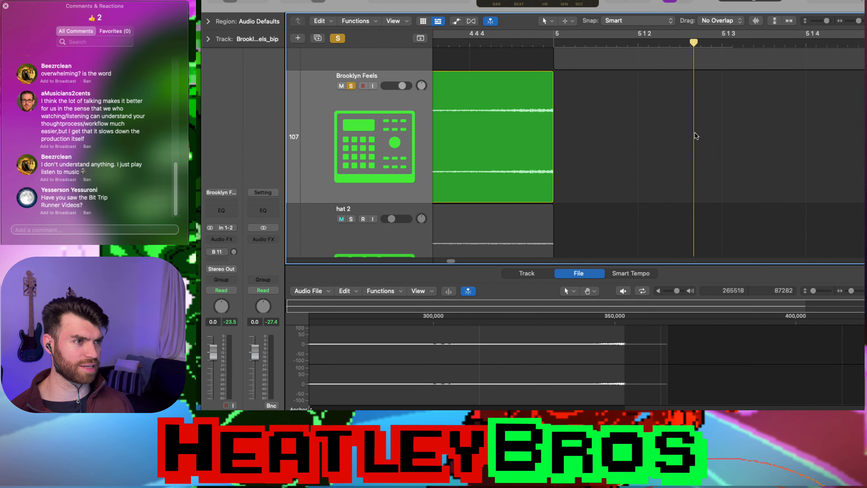
pyautogui.press('super+Right')
pyautogui.press('super+Right')
pyautogui.hscroll(-10, 621, 149)
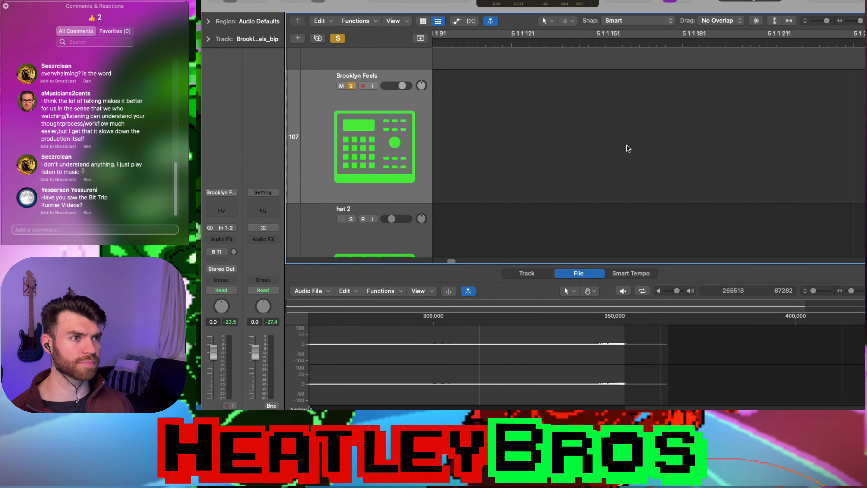
pyautogui.hscroll(-10, 629, 145)
pyautogui.click(600, 193)
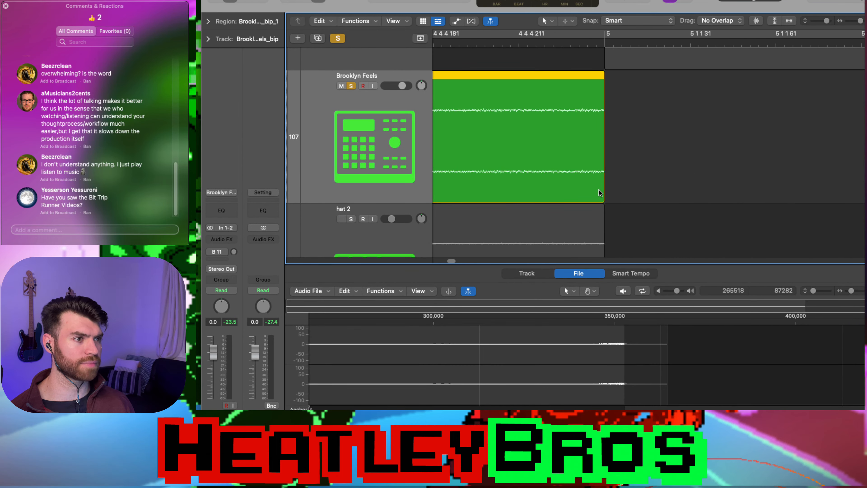
# - Extend the reversed region slightly past bar 5, split it at bar 5, and delete the leftover piece
pyautogui.moveTo(602, 195); pyautogui.dragTo(620, 196)
pyautogui.click(606, 46)
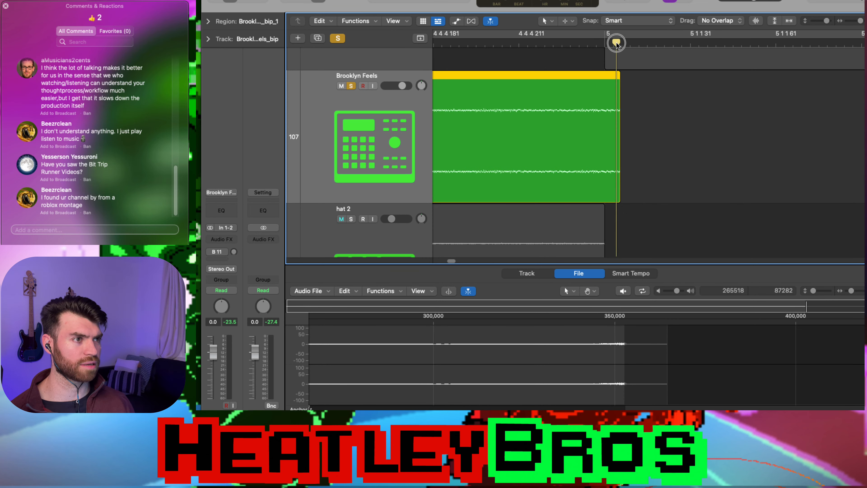
pyautogui.rightClick(589, 72)
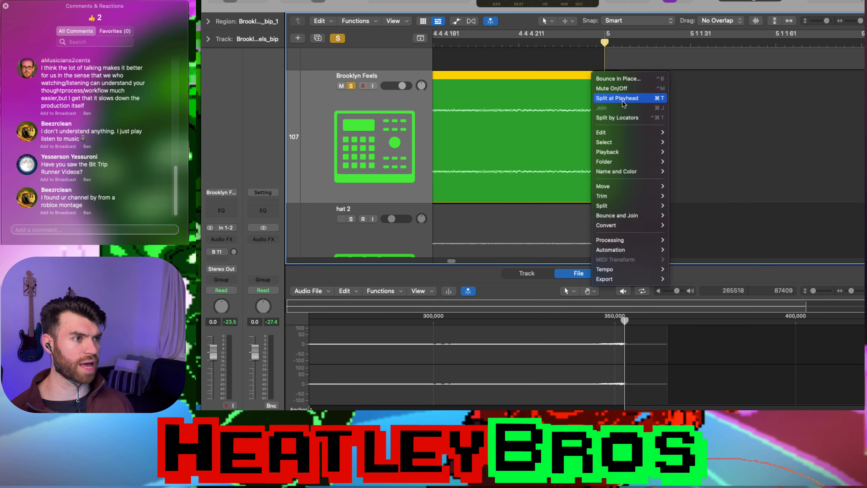
pyautogui.click(630, 97)
pyautogui.click(615, 93)
pyautogui.press('Delete')
# - Review the reversed region's placement against the Brooklyn Feels and hat 2 regions around bar 5
pyautogui.press('super+Left')
pyautogui.press('super+Left')
pyautogui.press('super+Left')
pyautogui.press('super+Left')
pyautogui.press('super+Left')
pyautogui.press('super+Left')
pyautogui.press('super+Left')
pyautogui.press('super+Left')
pyautogui.press('super+Left')
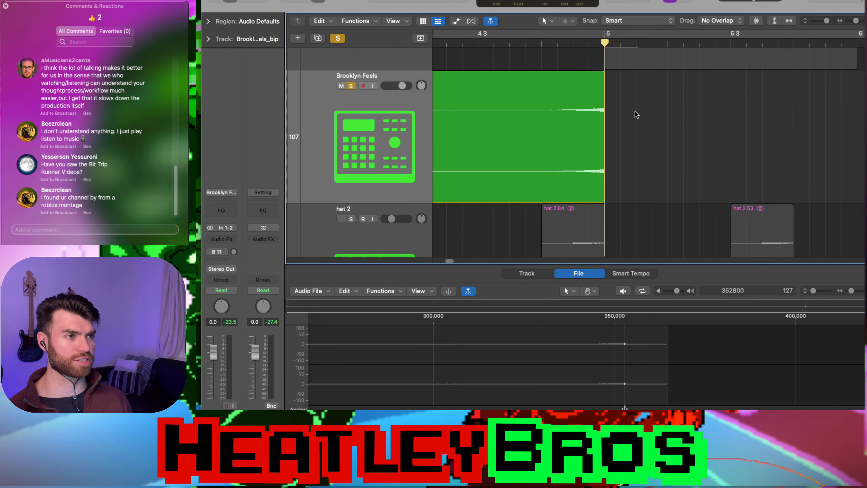
pyautogui.scroll(3, 638, 118)
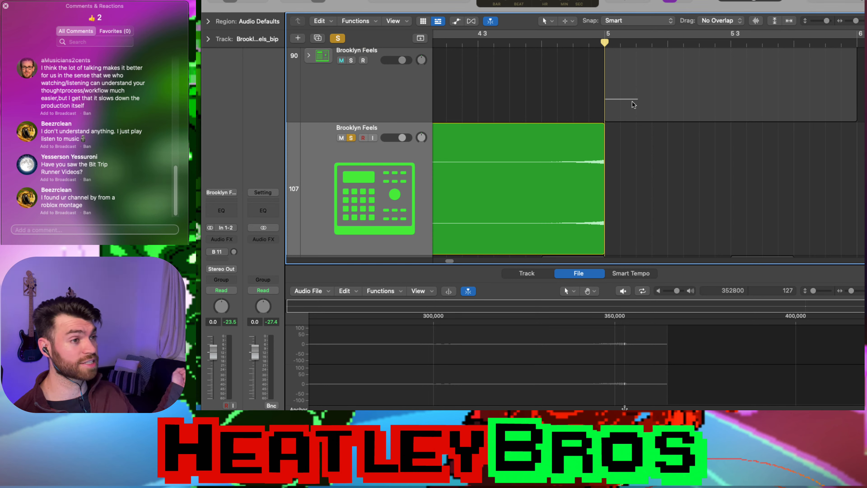
pyautogui.scroll(-5, 606, 141)
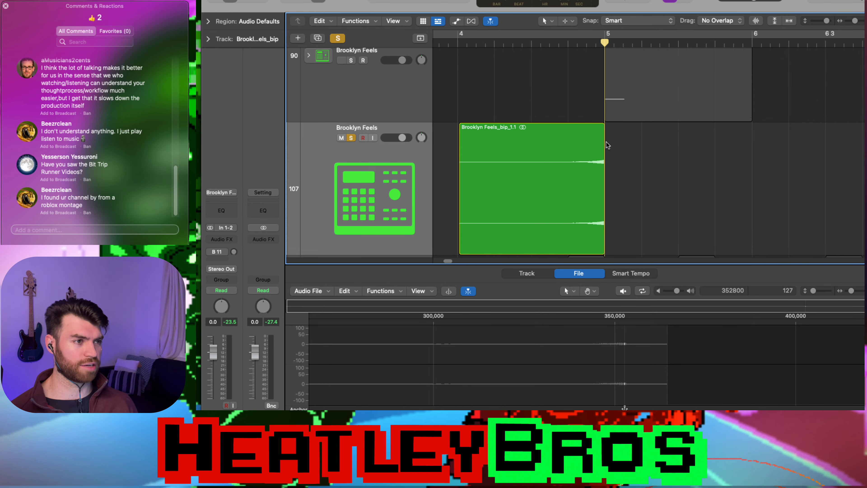
pyautogui.scroll(-3, 631, 156)
pyautogui.scroll(-4, 632, 156)
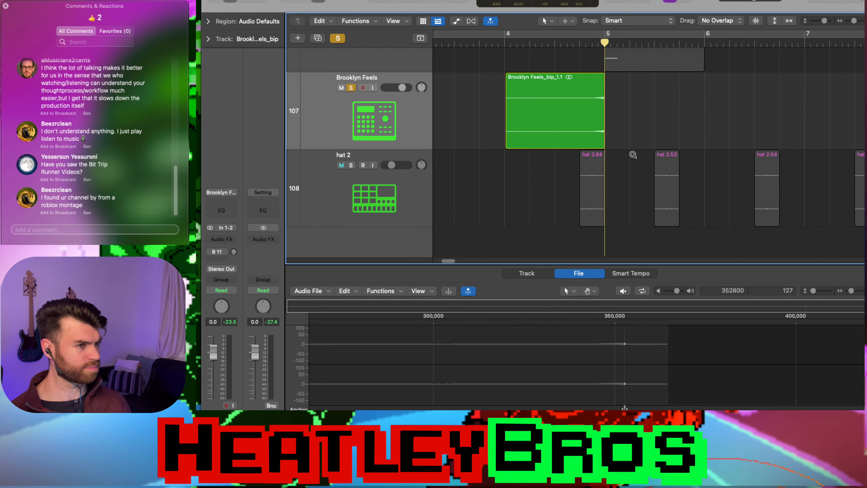
pyautogui.scroll(3, 640, 117)
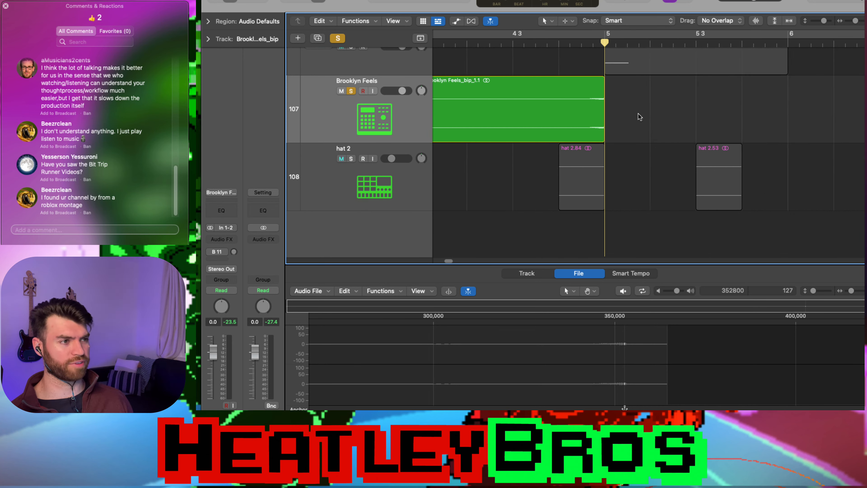
pyautogui.scroll(-3, 640, 117)
pyautogui.scroll(-3, 638, 118)
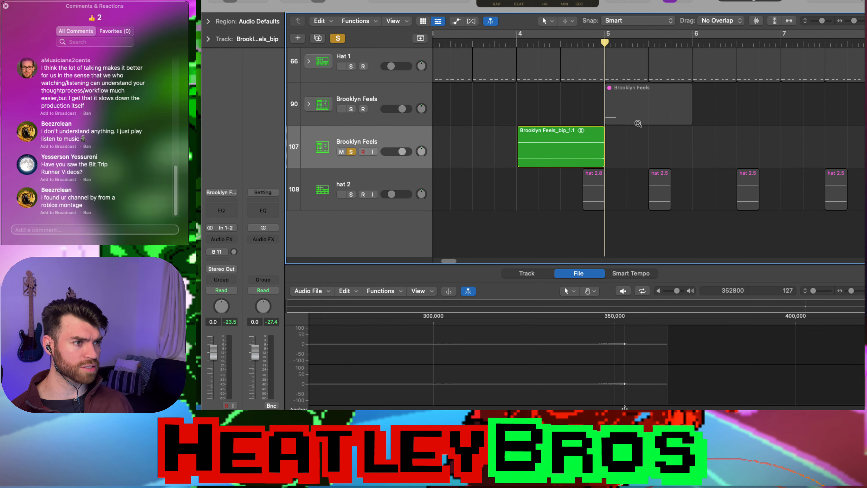
# - Rename the bounced Brooklyn Feels audio track as reverse
pyautogui.doubleClick(364, 139)
pyautogui.write('r')
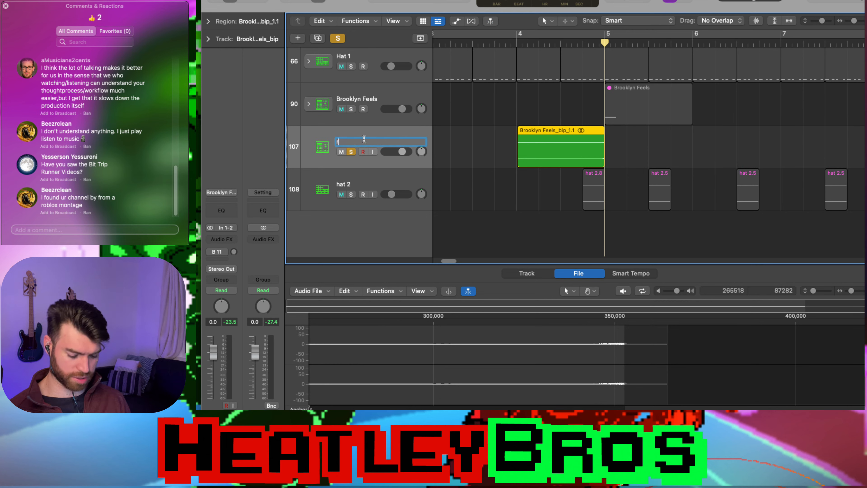
pyautogui.write('everfse')
pyautogui.press('Return')
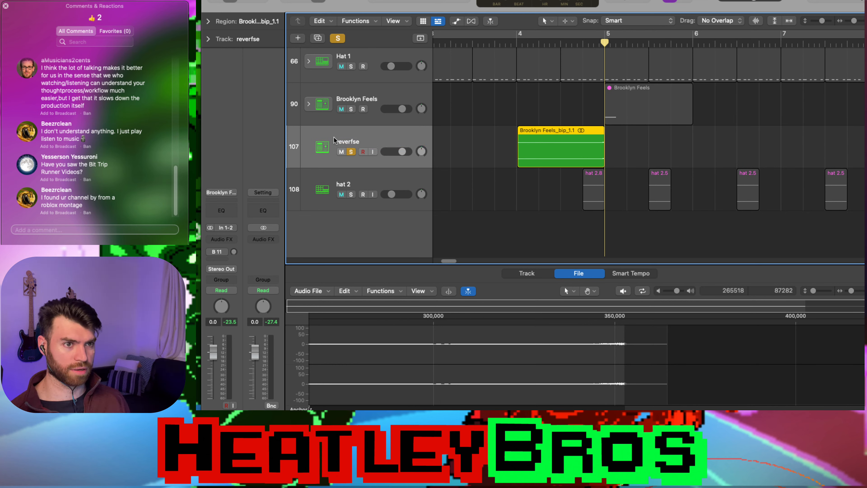
pyautogui.doubleClick(353, 141)
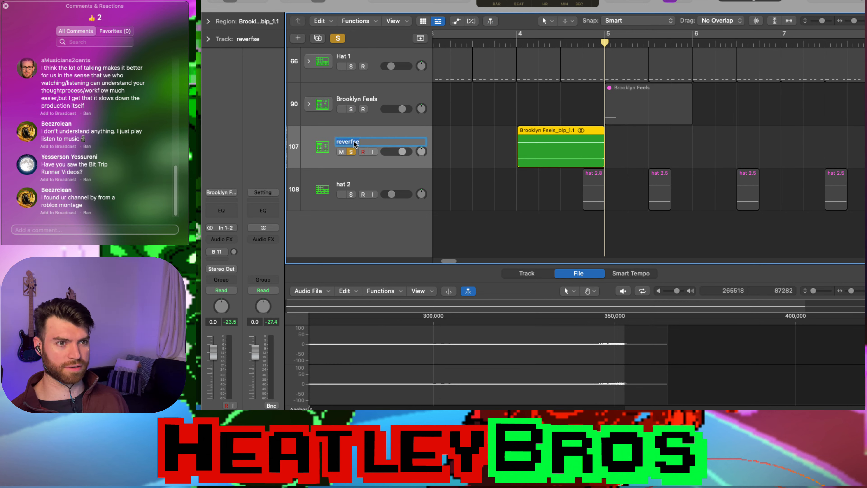
pyautogui.click(352, 141)
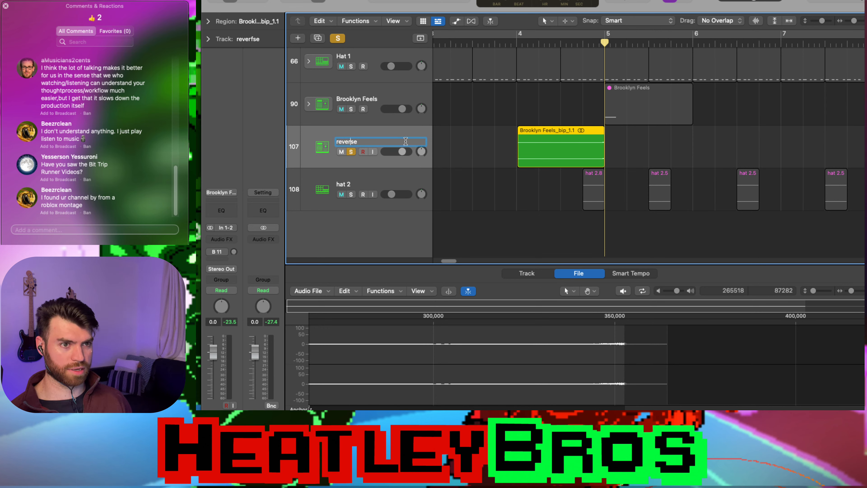
pyautogui.click(689, 151)
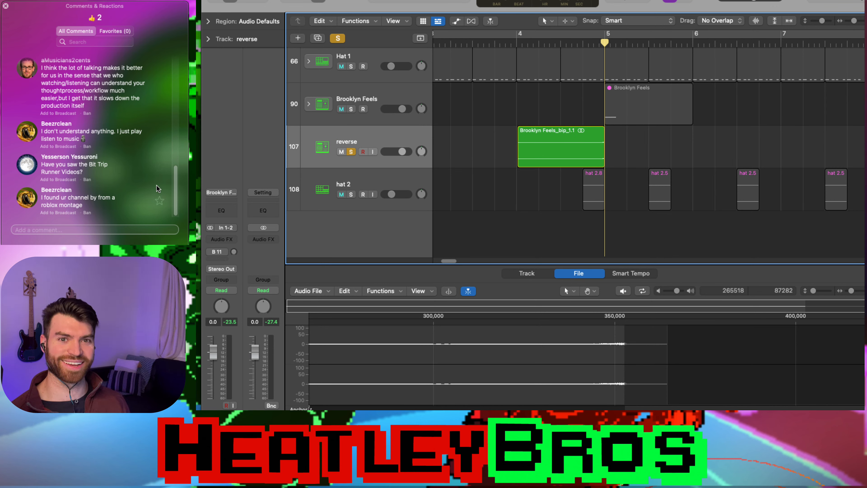
# - Read back through the viewer comments down to the most recent one
pyautogui.scroll(5, 156, 184)
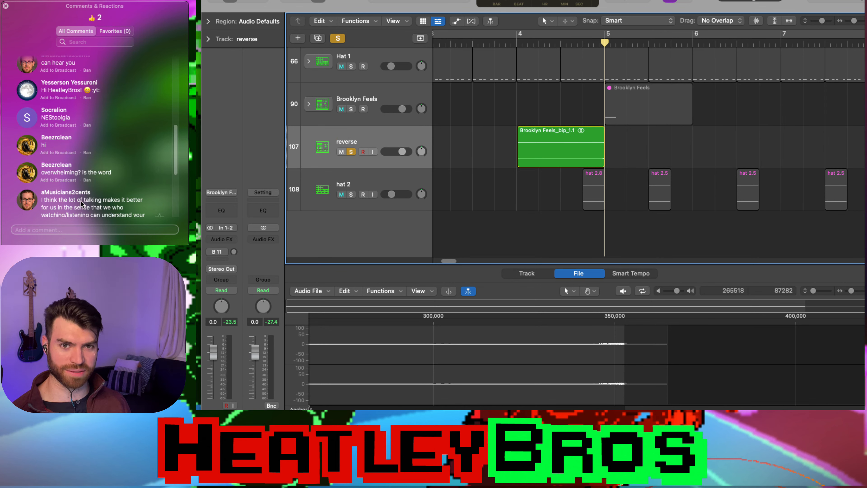
pyautogui.scroll(-2, 103, 180)
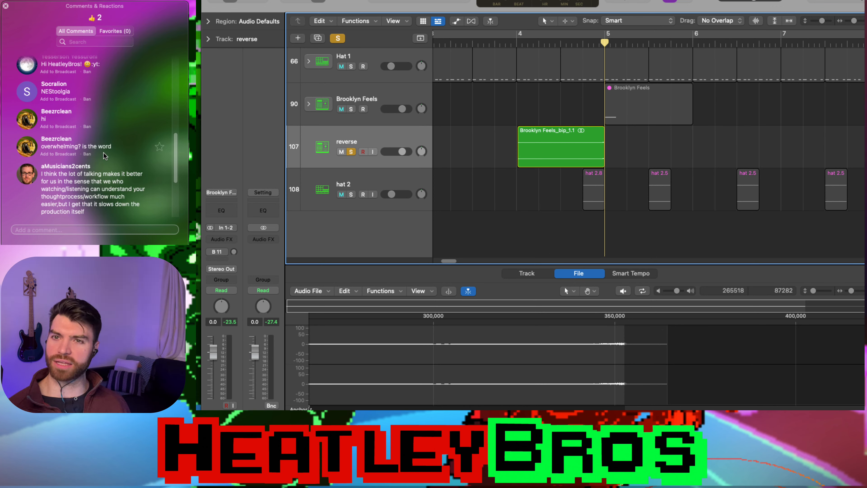
pyautogui.scroll(-2, 102, 161)
pyautogui.scroll(-1, 68, 166)
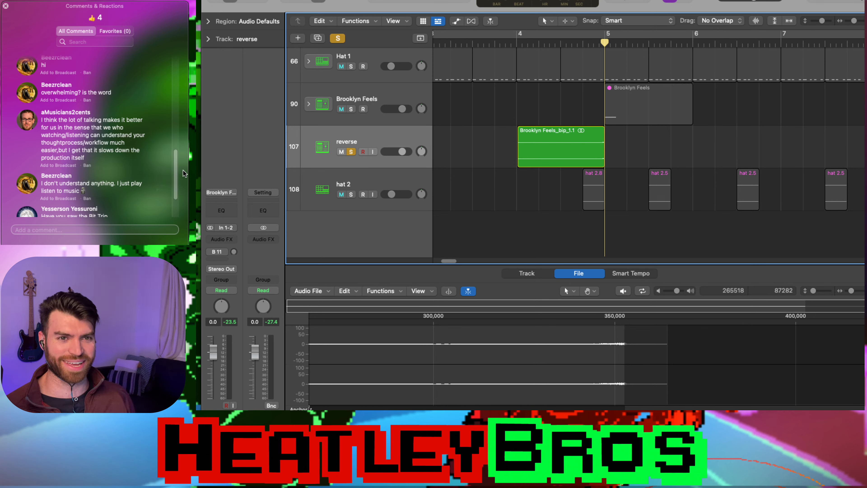
pyautogui.moveTo(175, 171); pyautogui.dragTo(176, 181)
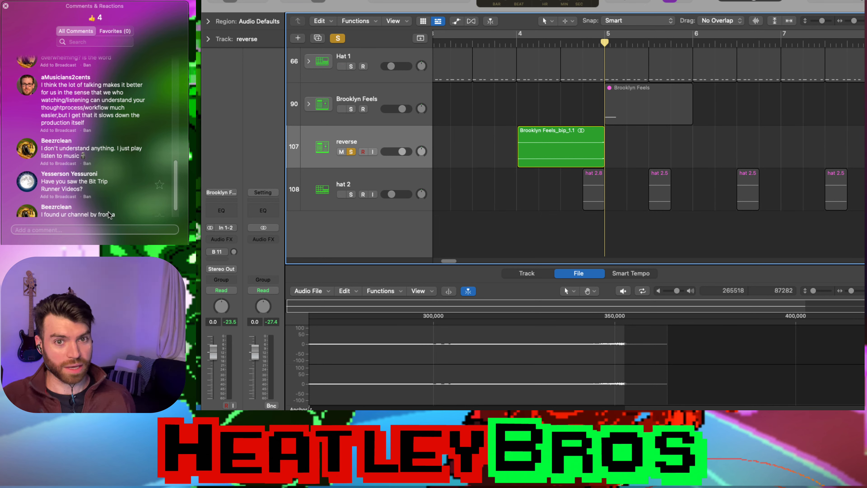
pyautogui.scroll(-1, 146, 167)
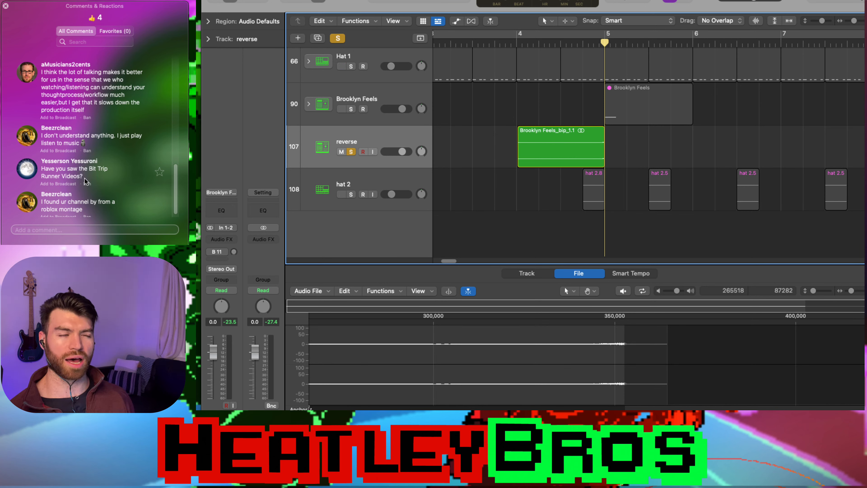
pyautogui.scroll(-1, 85, 180)
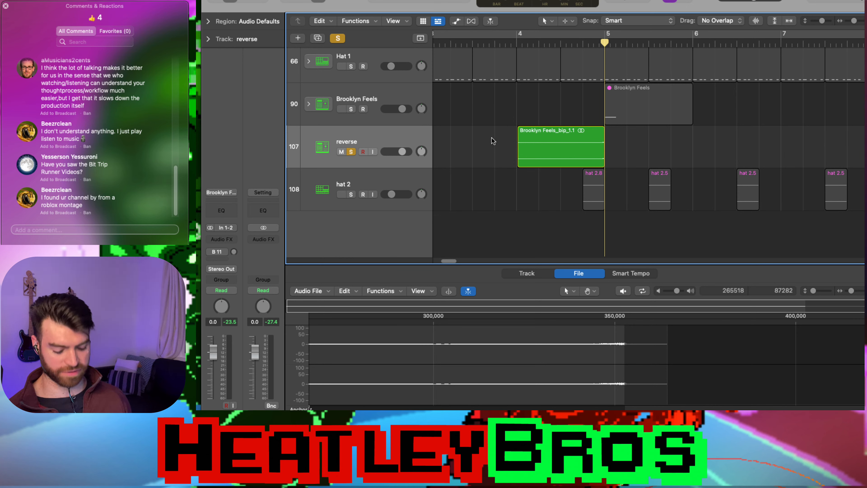
# - Turn off solo on the reverse track and mute the hat 2 track
pyautogui.scroll(-2, 529, 186)
pyautogui.scroll(5, 529, 185)
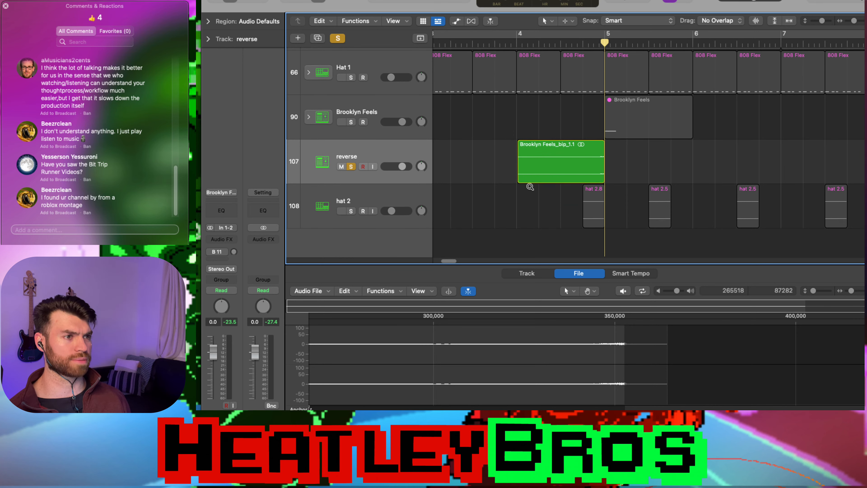
pyautogui.scroll(5, 529, 185)
pyautogui.scroll(-5, 585, 181)
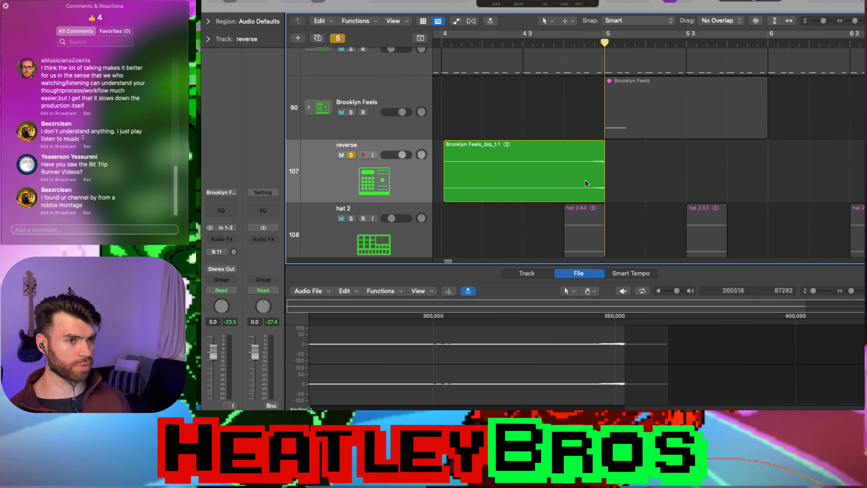
pyautogui.click(353, 154)
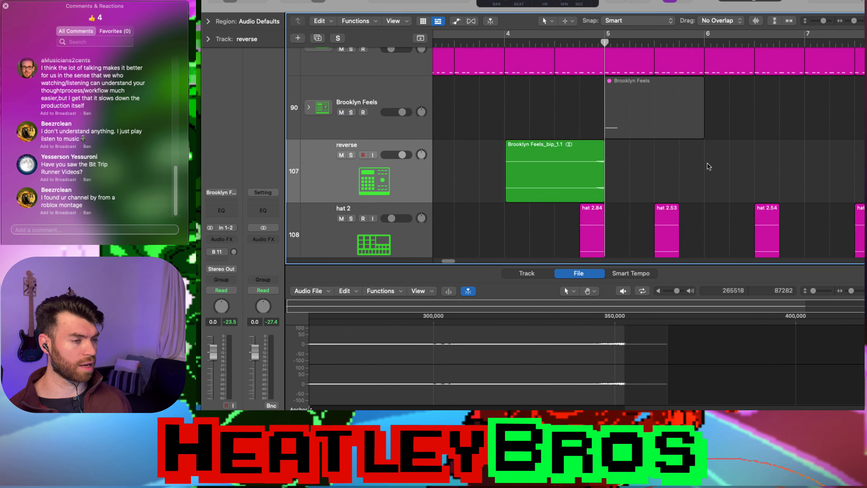
pyautogui.scroll(-3, 631, 195)
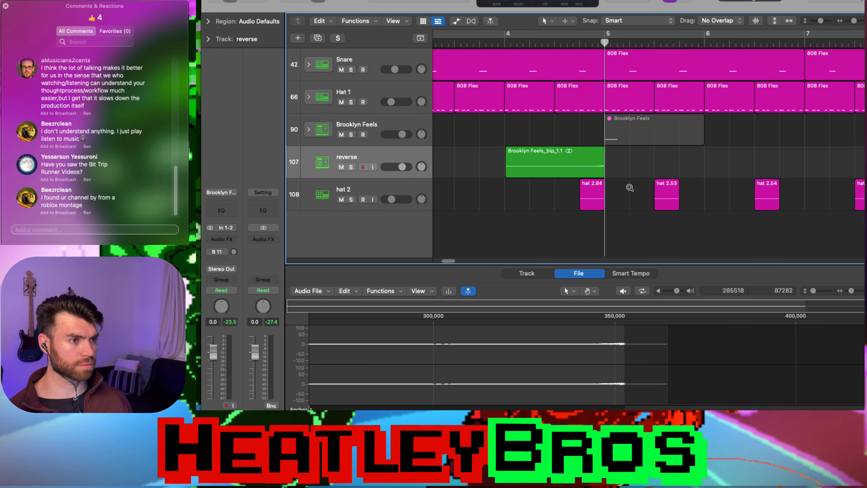
pyautogui.click(395, 195)
pyautogui.click(342, 200)
pyautogui.scroll(-3, 644, 177)
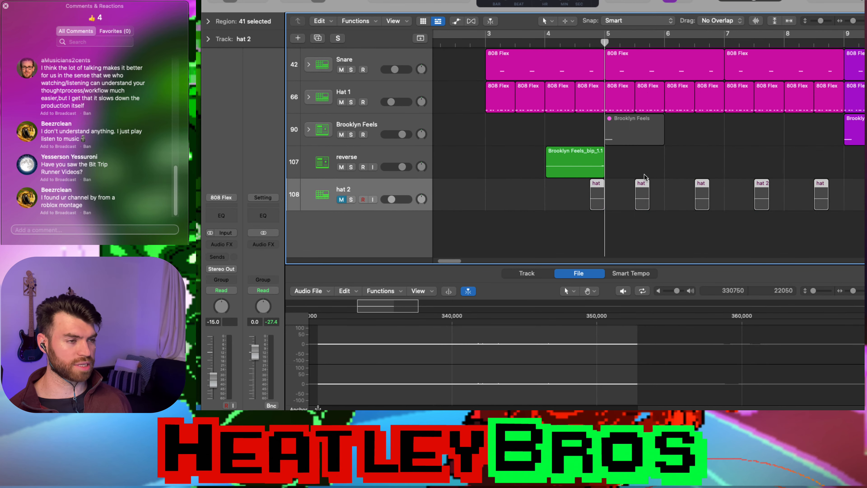
# - Play the arrangement from just after bar 4 to hear the reversed region lead into bar 5
pyautogui.click(574, 44)
pyautogui.press('space')
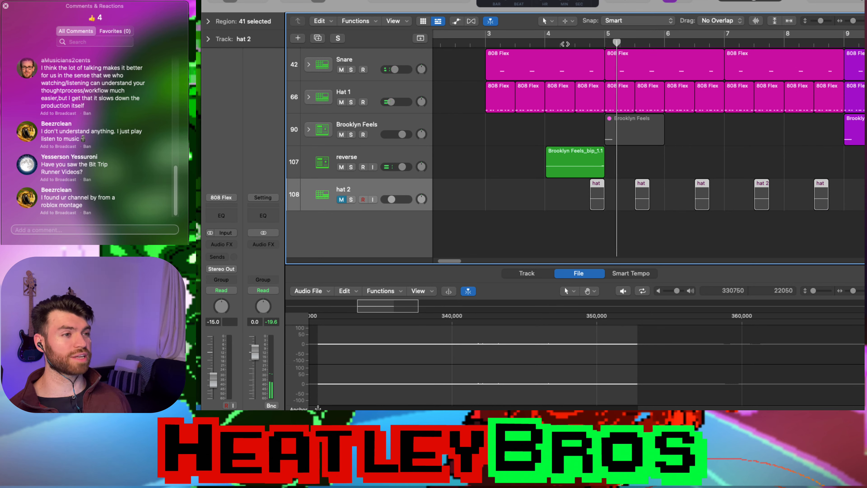
pyautogui.click(565, 44)
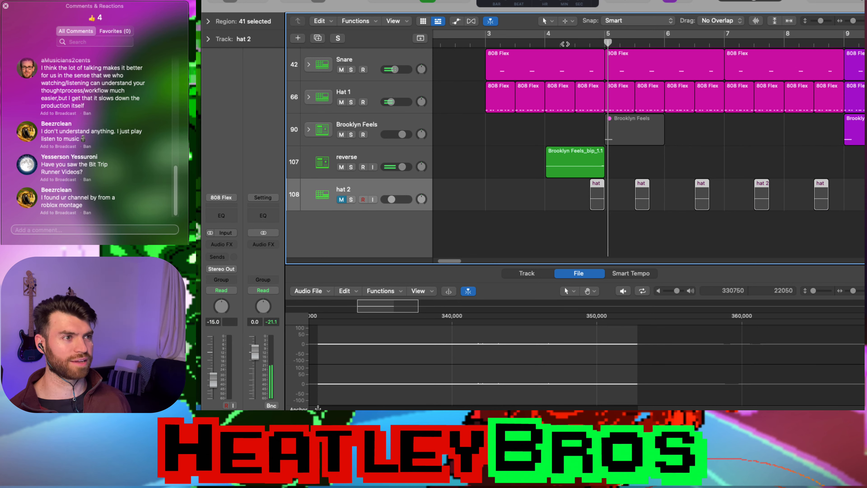
pyautogui.click(620, 170)
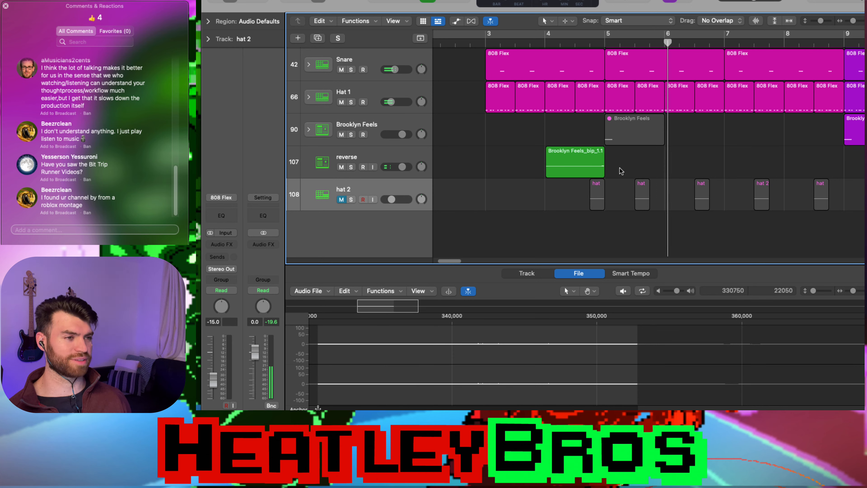
# - Unmute the Brooklyn Feels region at bar 5 and play the transition into it
pyautogui.press('super+Left')
pyautogui.press('super+Left')
pyautogui.click(601, 128)
pyautogui.rightClick(602, 126)
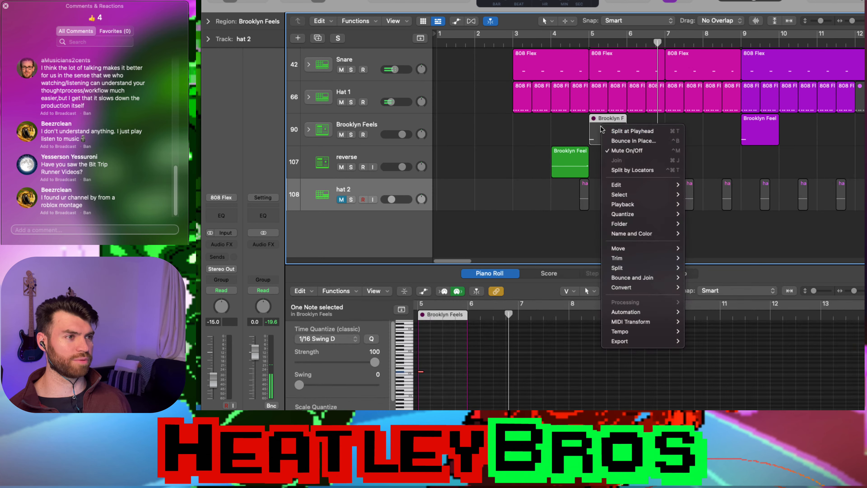
pyautogui.click(614, 152)
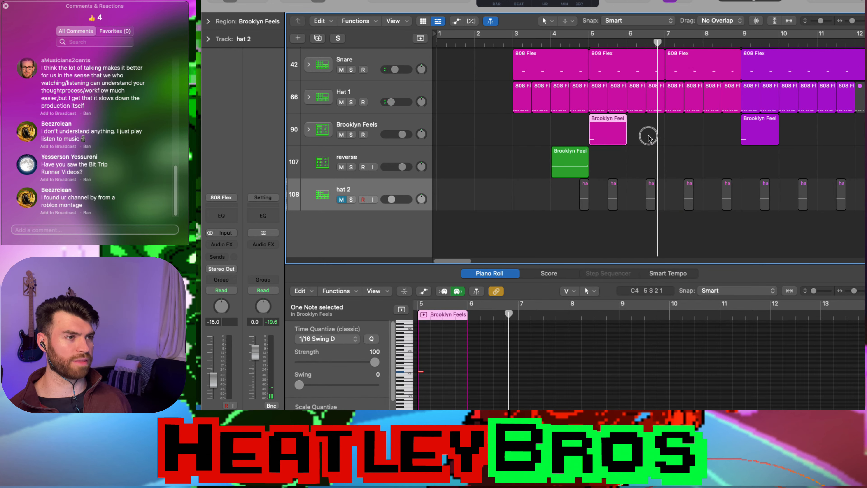
pyautogui.click(651, 138)
pyautogui.doubleClick(567, 46)
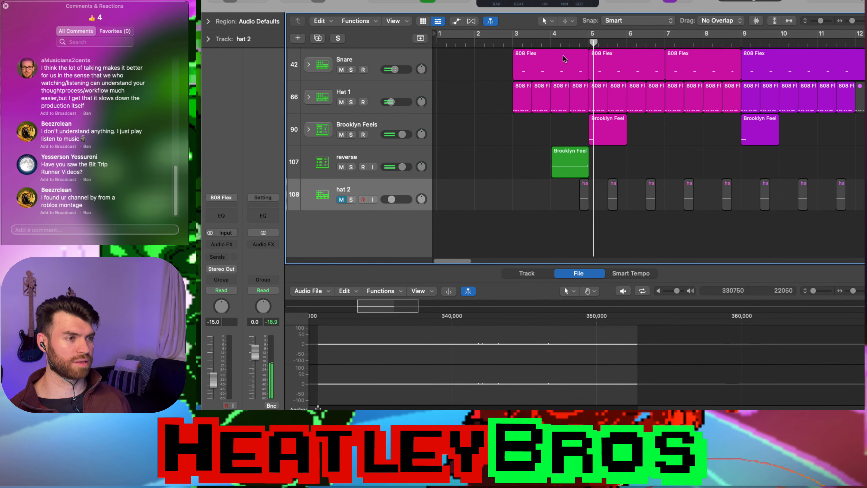
pyautogui.press('space')
# - Move the reversed region about half a beat earlier so it starts just before bar 4, and play it back
pyautogui.moveTo(582, 158); pyautogui.dragTo(578, 157)
pyautogui.press('super+Right')
pyautogui.press('super+Right')
pyautogui.press('super+Right')
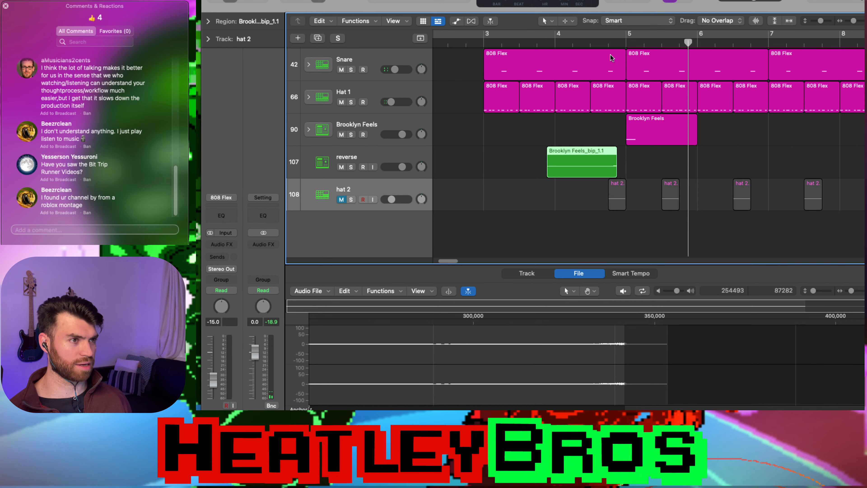
pyautogui.click(590, 42)
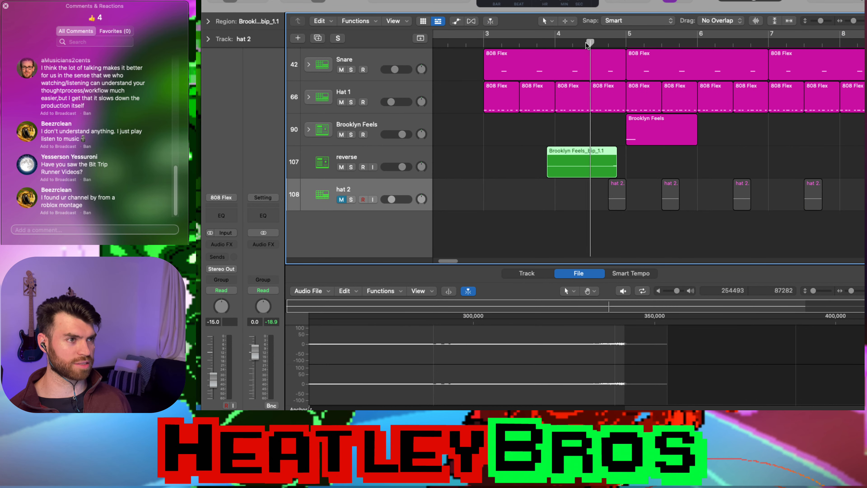
pyautogui.press('space')
pyautogui.press('space')
# - Shift the reversed region further back so it ends one beat before bar 5, and listen to the transition
pyautogui.press('super+Right')
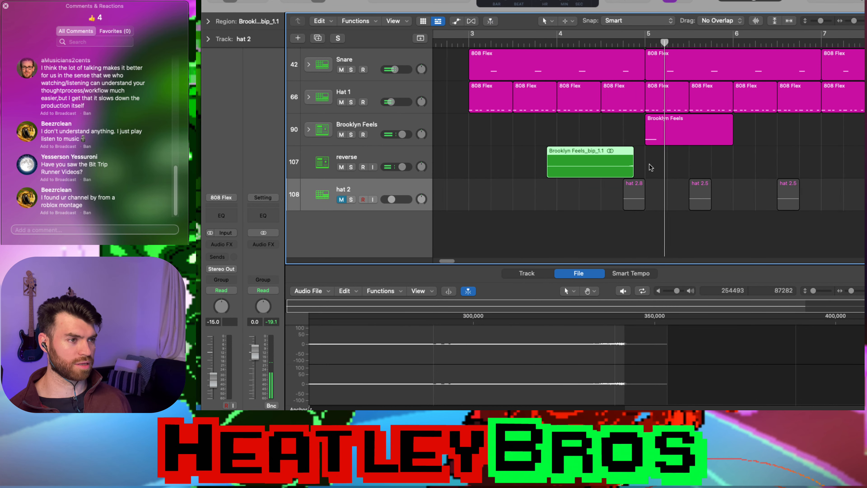
pyautogui.press('super+Right')
pyautogui.moveTo(649, 170); pyautogui.dragTo(672, 168)
pyautogui.click(610, 40)
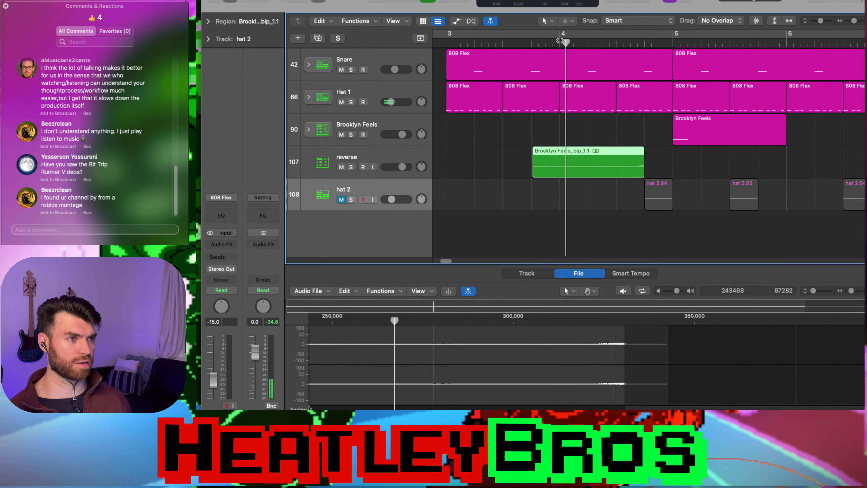
pyautogui.press('space')
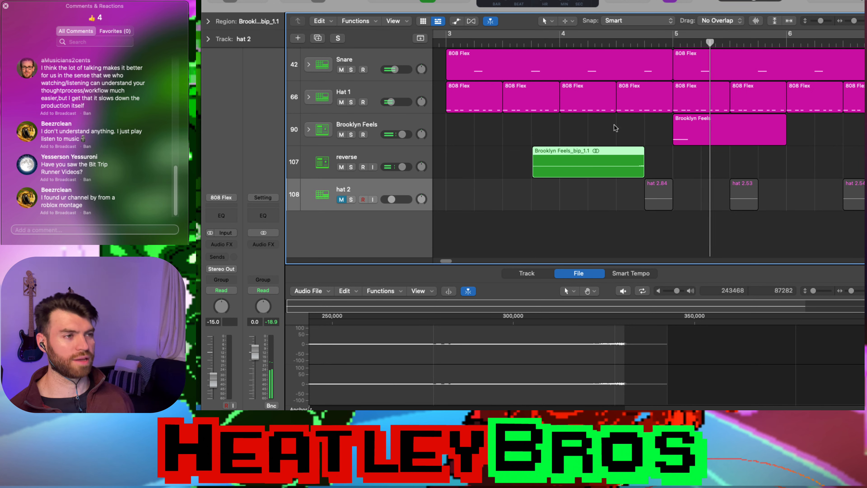
pyautogui.click(648, 129)
# - Trim the start of the reversed region so it begins exactly at bar 4
pyautogui.press('super+Left')
pyautogui.scroll(4, 670, 141)
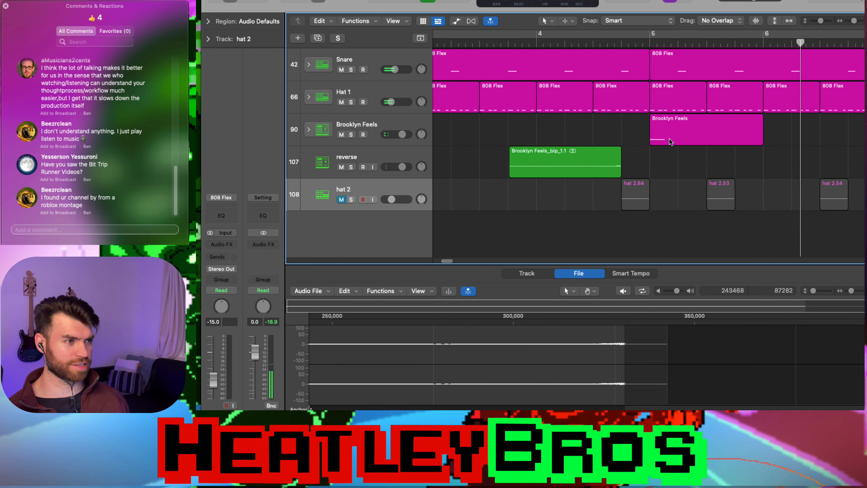
pyautogui.hscroll(2, 635, 152)
pyautogui.hscroll(-3, 631, 149)
pyautogui.scroll(-4, 630, 148)
pyautogui.hscroll(5, 641, 144)
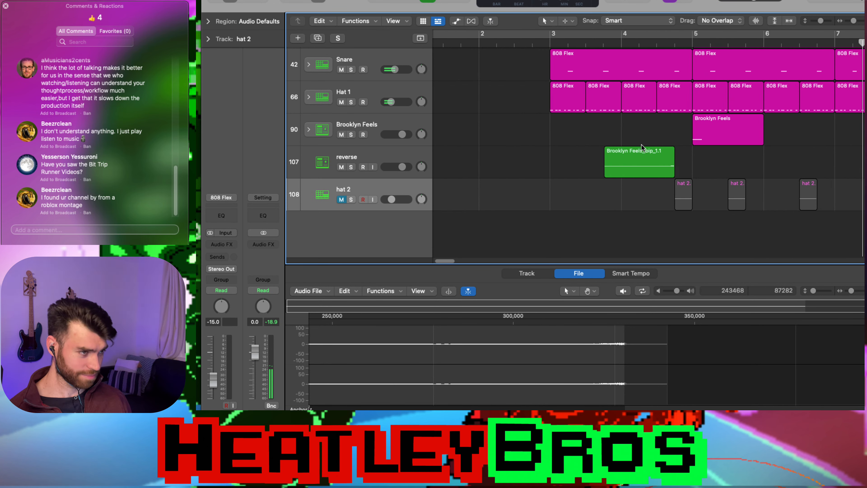
pyautogui.scroll(-2, 642, 147)
pyautogui.click(519, 166)
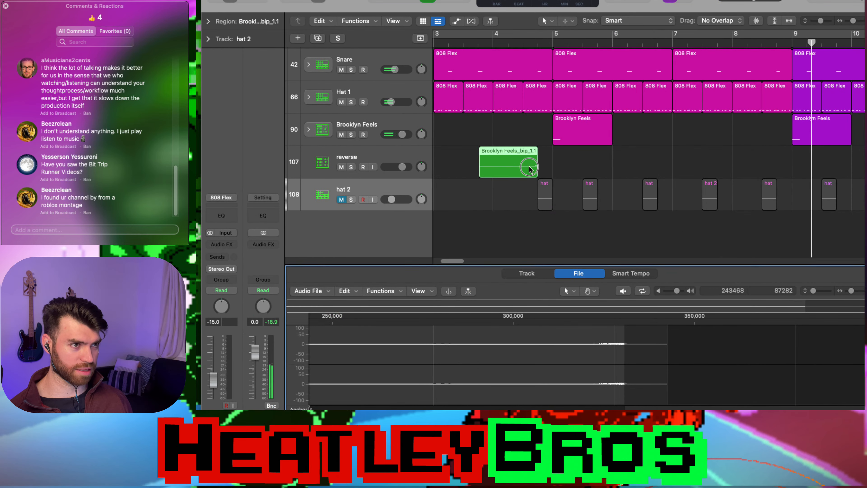
pyautogui.moveTo(481, 175); pyautogui.dragTo(495, 176)
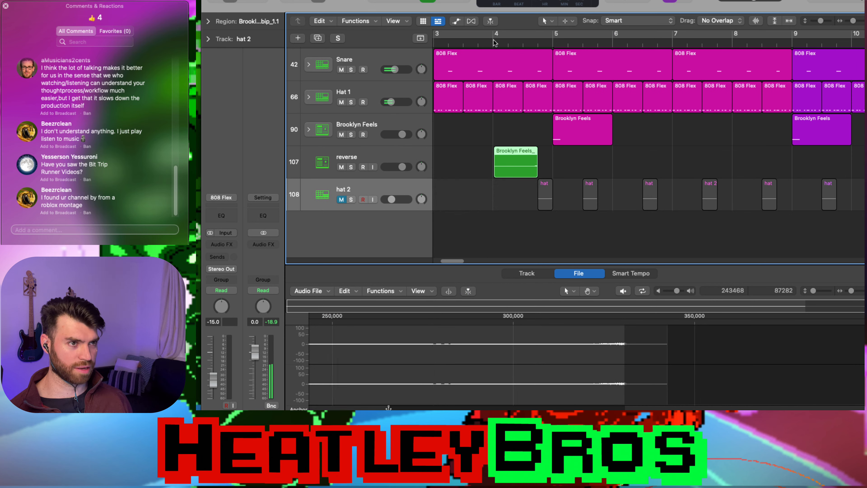
pyautogui.press('z')
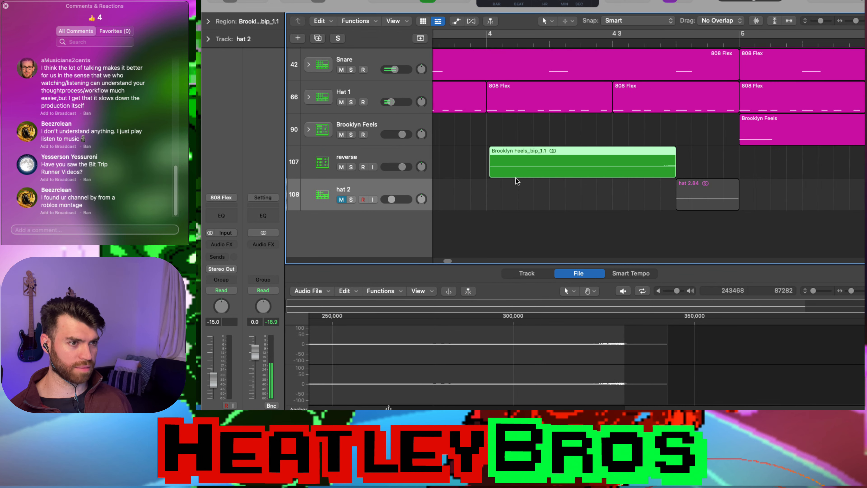
pyautogui.moveTo(491, 174); pyautogui.dragTo(485, 175)
# - Copy the reversed region along its track so copies start at bars 8, 12, 16, 20 and 24
pyautogui.keyDown('ctrl'); pyautogui.keyDown('alt'); pyautogui.click(577, 140); pyautogui.keyUp('alt'); pyautogui.keyUp('ctrl')
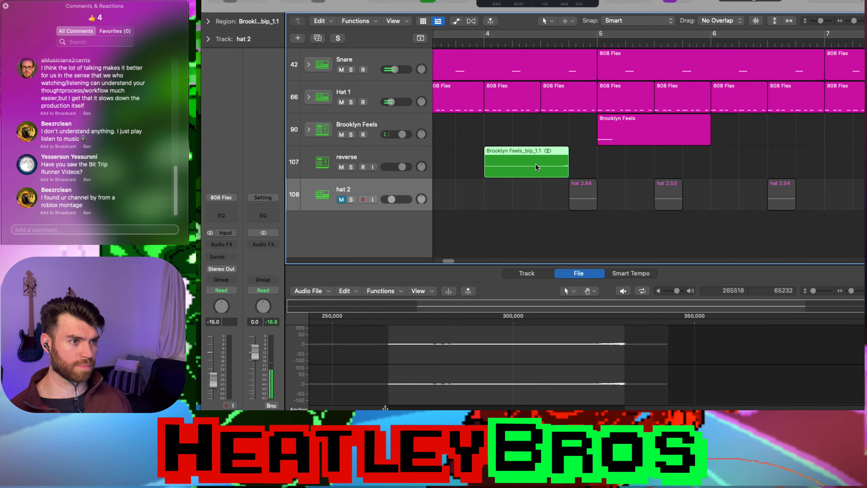
pyautogui.moveTo(506, 163); pyautogui.dragTo(807, 156)
pyautogui.scroll(-5, 819, 156)
pyautogui.moveTo(570, 168); pyautogui.dragTo(801, 157)
pyautogui.scroll(-5, 802, 157)
pyautogui.moveTo(657, 155); pyautogui.dragTo(732, 159)
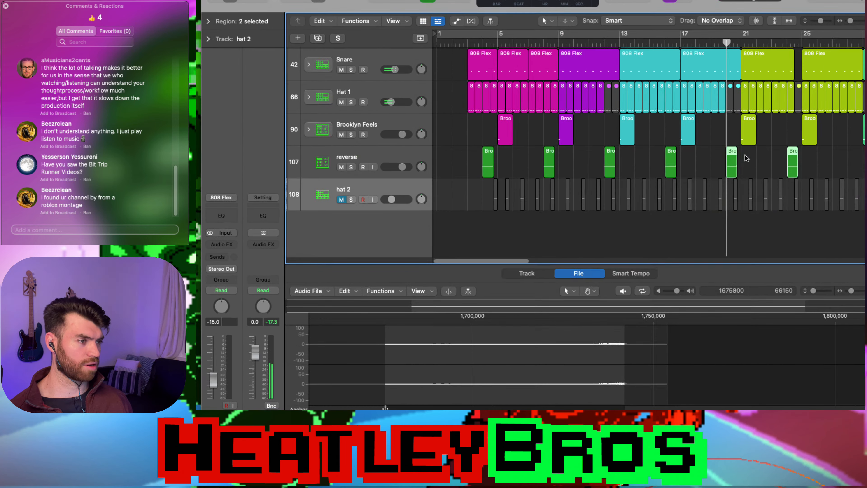
# - Copy the reversed hit to bars 28, 32 and 36 as well, then clear the selection
pyautogui.scroll(-3, 747, 158)
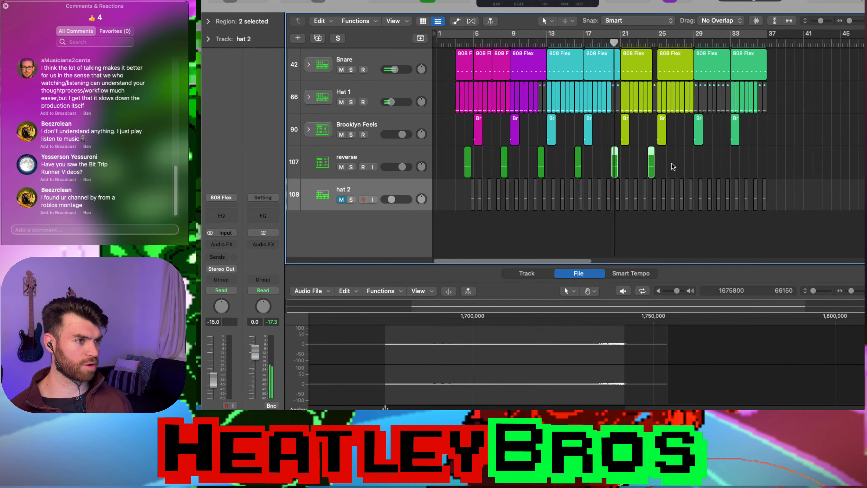
pyautogui.moveTo(616, 160); pyautogui.dragTo(768, 164)
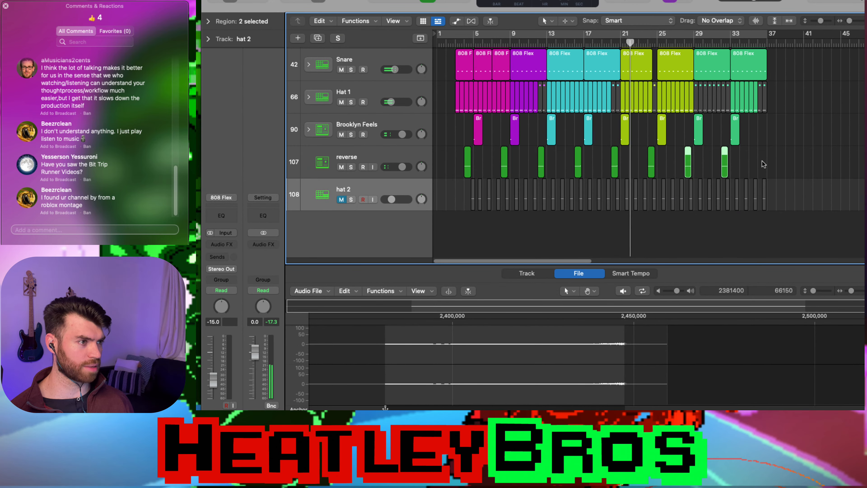
pyautogui.click(764, 164)
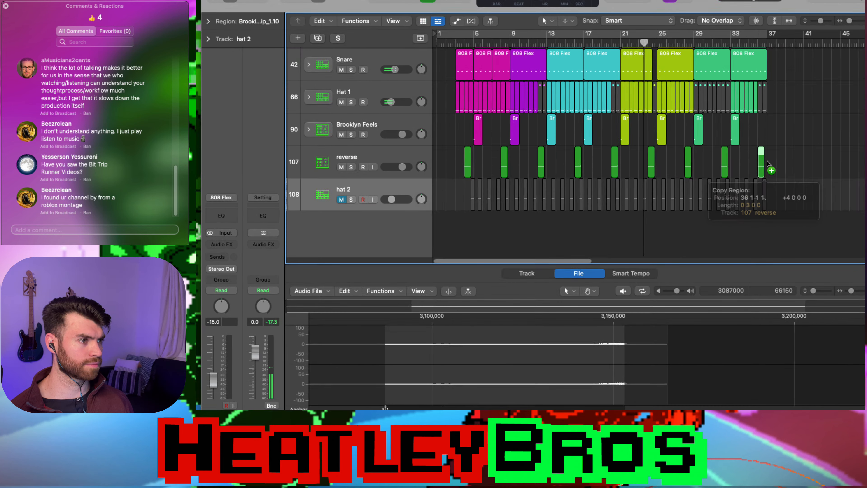
pyautogui.click(732, 167)
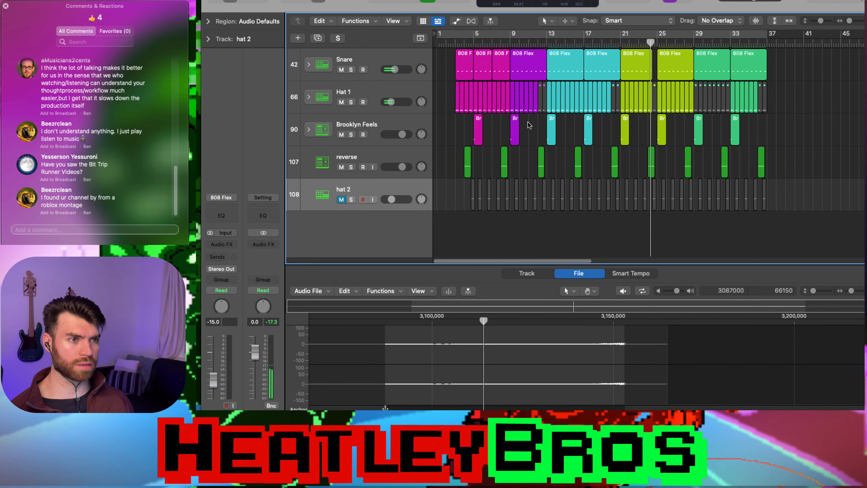
# - Play the arrangement from bar 3 and listen to the reversed hits together with the drum tracks
pyautogui.press('super+Right')
pyautogui.hscroll(-4, 533, 125)
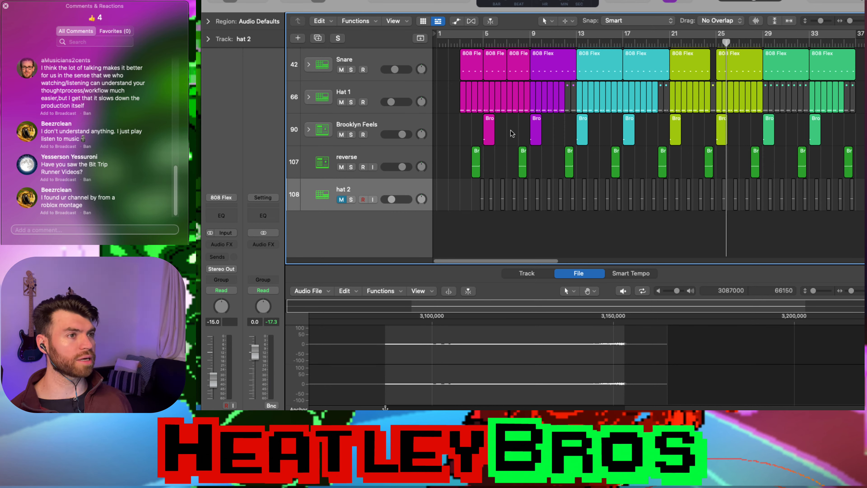
pyautogui.scroll(1, 510, 130)
pyautogui.scroll(-3, 511, 130)
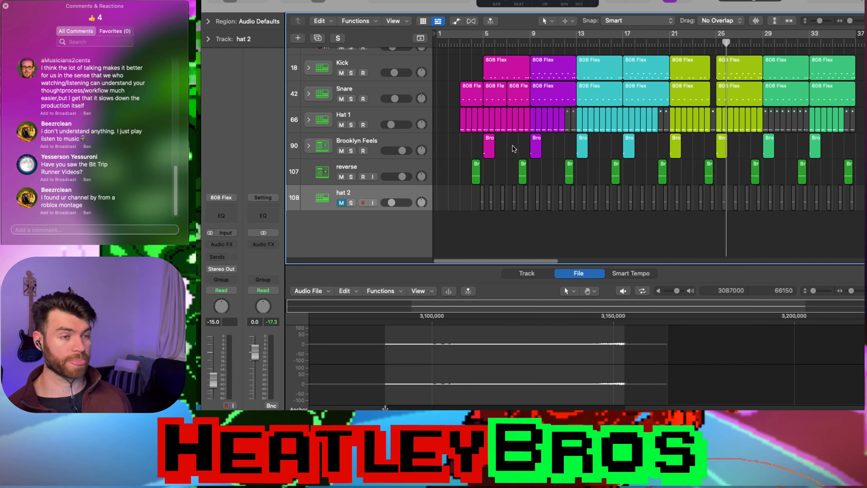
pyautogui.press('super+Left')
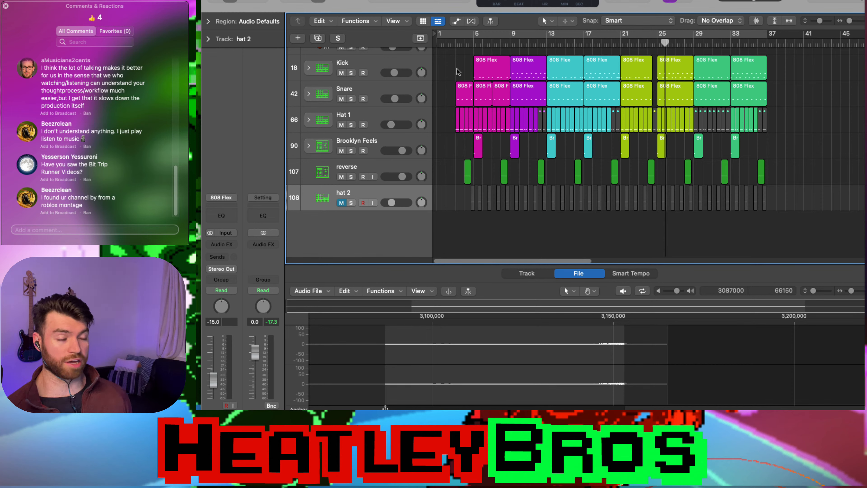
pyautogui.press('super+Right')
pyautogui.press('super+Right')
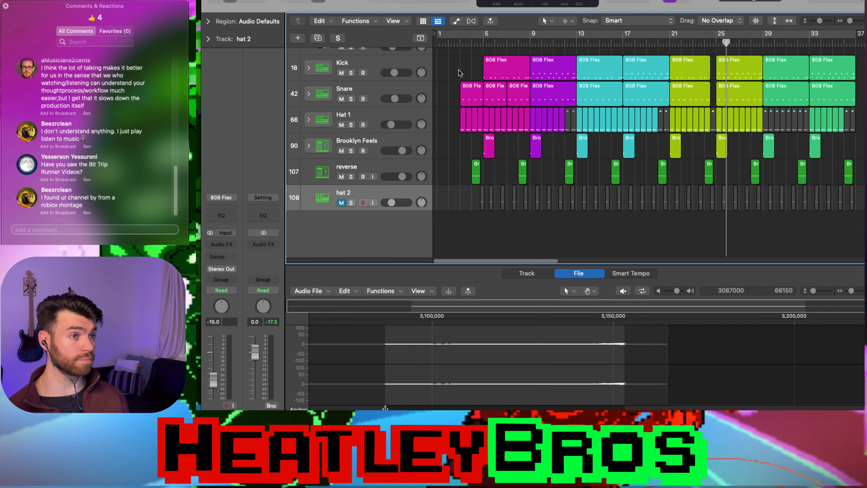
pyautogui.click(459, 43)
pyautogui.press('space')
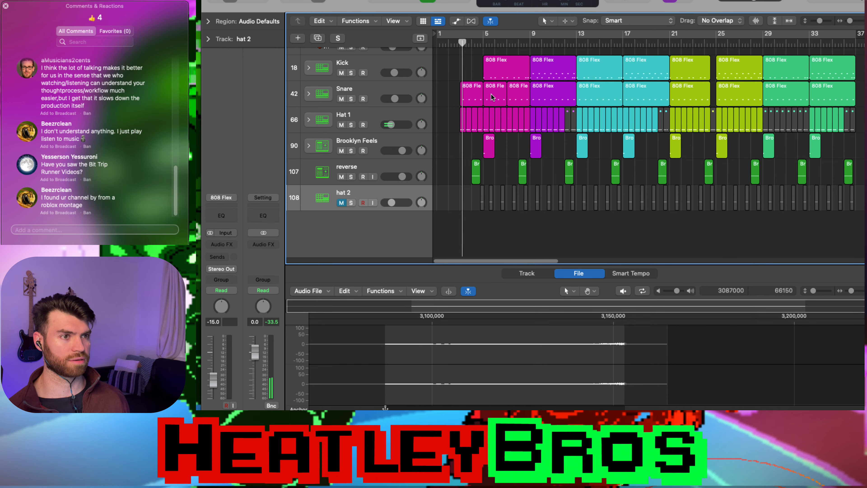
pyautogui.scroll(-2, 495, 94)
pyautogui.scroll(-2, 494, 94)
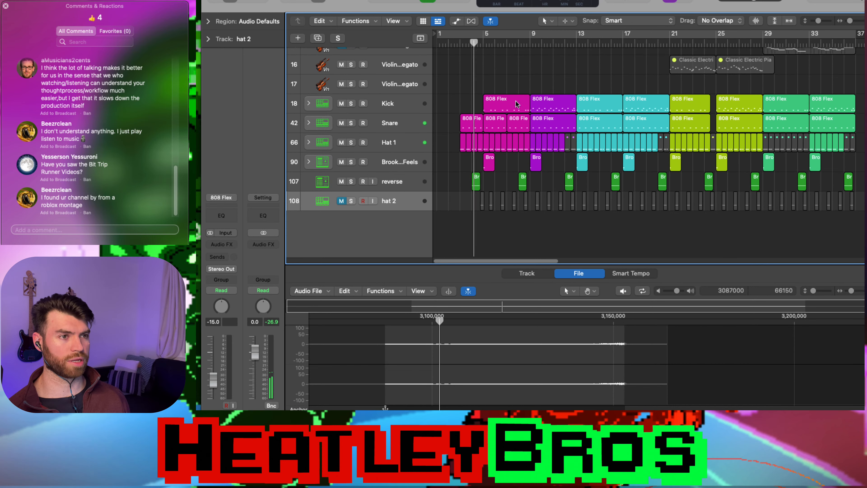
pyautogui.hscroll(5, 535, 107)
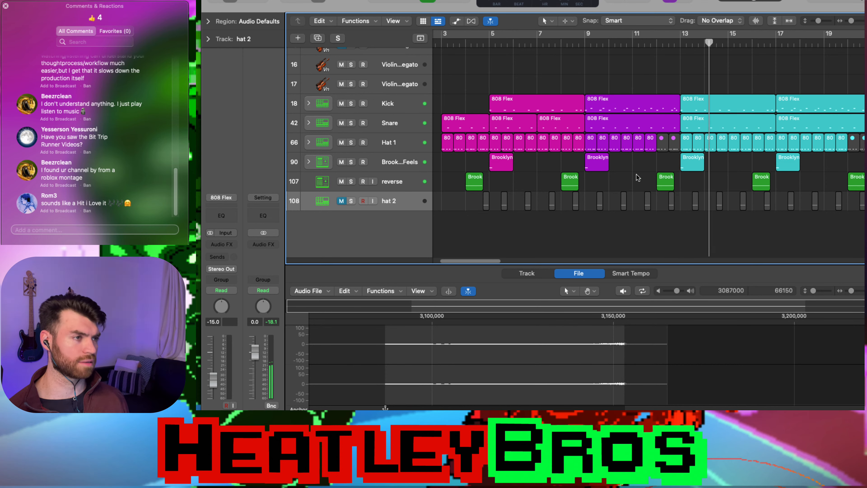
# - Examine the melodic and drum tracks across the whole arrangement while it plays
pyautogui.press('super+Left')
pyautogui.press('super+Left')
pyautogui.press('super+Up')
pyautogui.press('super+Up')
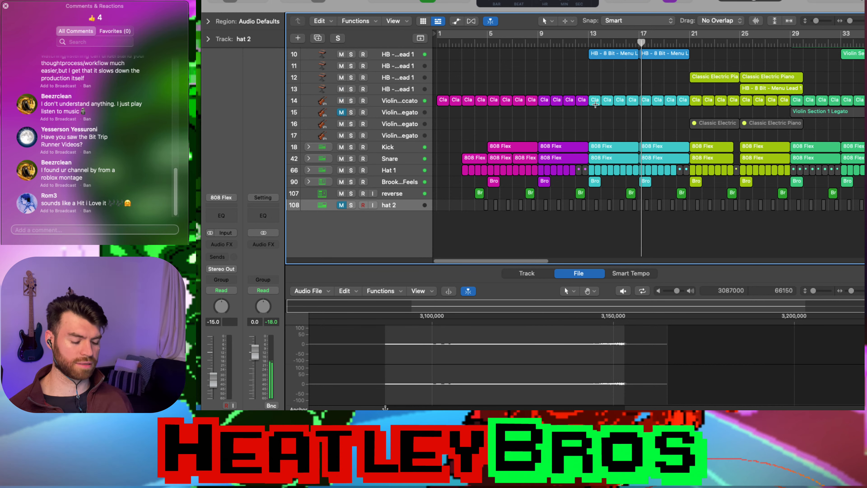
pyautogui.press('super+Left')
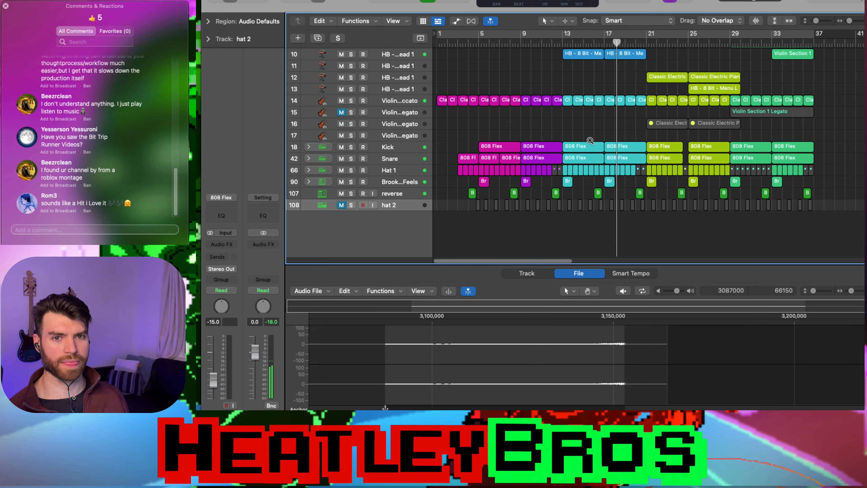
pyautogui.press('super+Up')
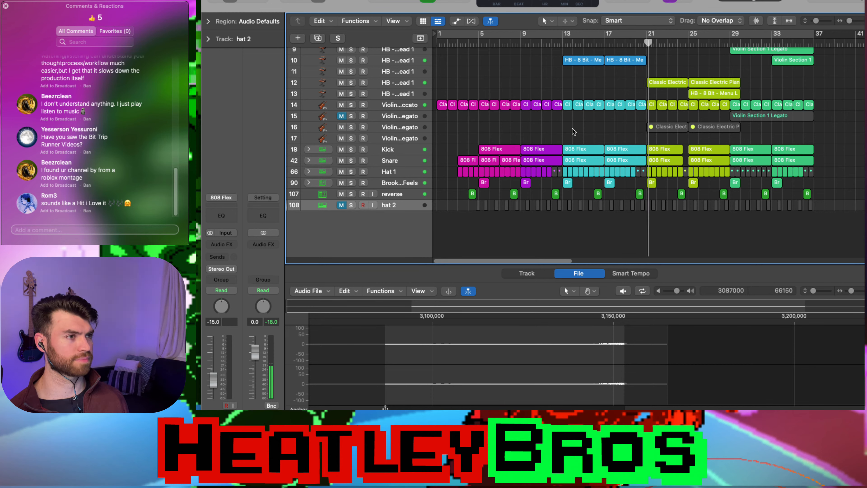
pyautogui.press('super+Up')
pyautogui.press('super+Up')
pyautogui.press('super+Up')
pyautogui.press('super+Left')
pyautogui.press('super+Left')
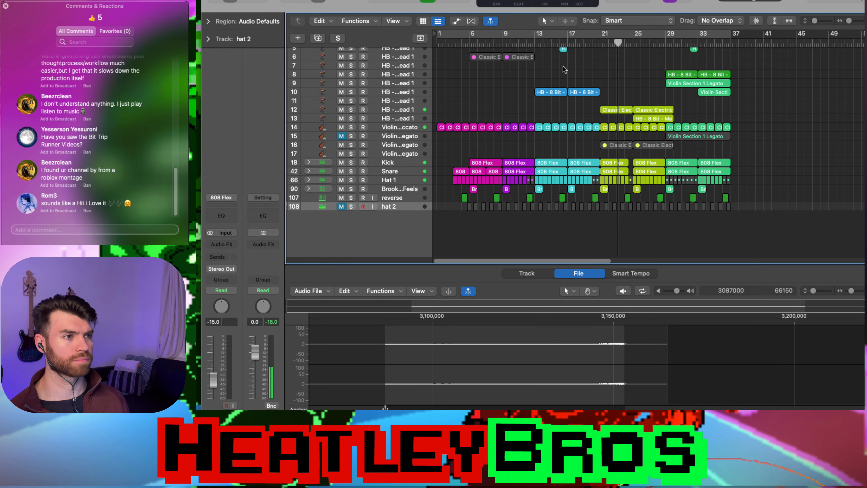
pyautogui.press('super+Left')
pyautogui.press('super+Right')
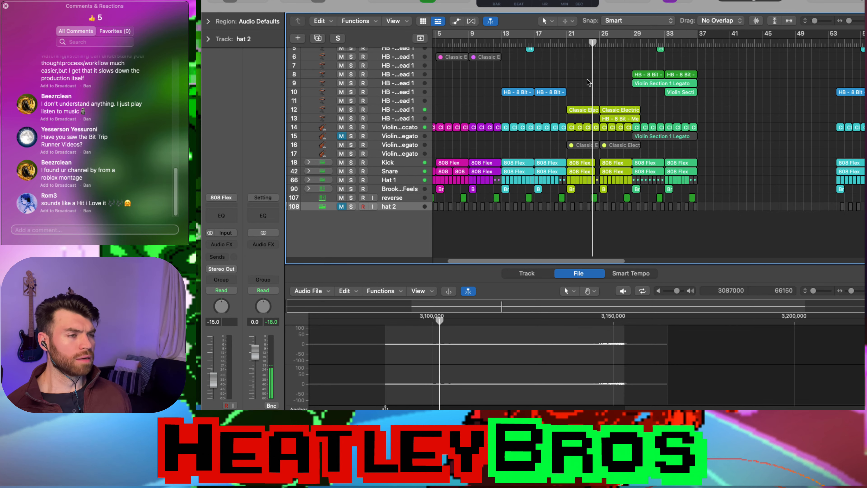
# - Solo lead tracks 9 and 10, which hold the green Violin Section 1 Legato regions from bars 29 and 33
pyautogui.click(678, 93)
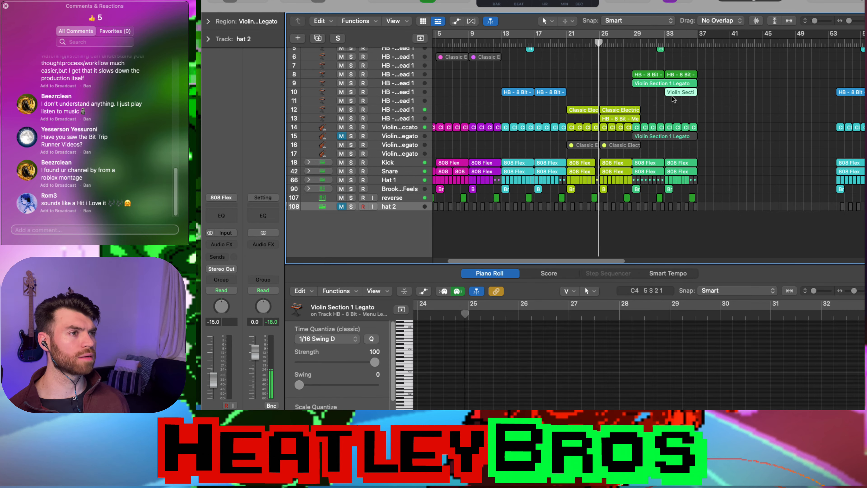
pyautogui.click(673, 110)
pyautogui.press('super+Right')
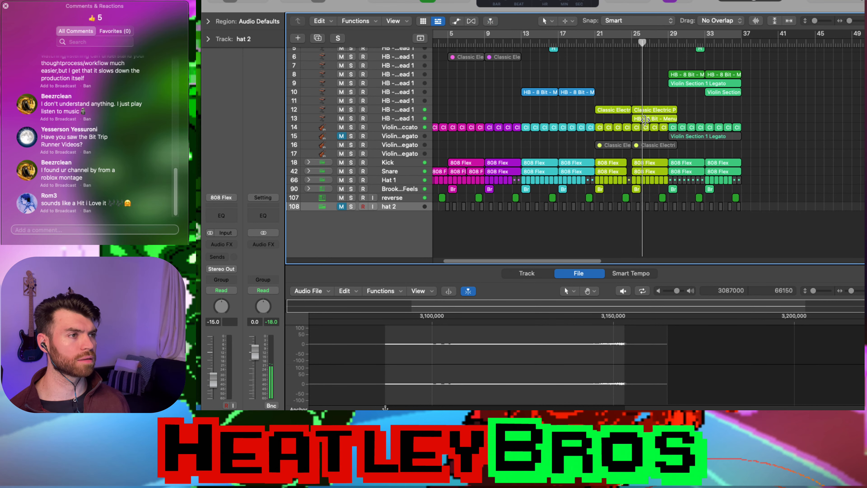
pyautogui.hscroll(5, 644, 123)
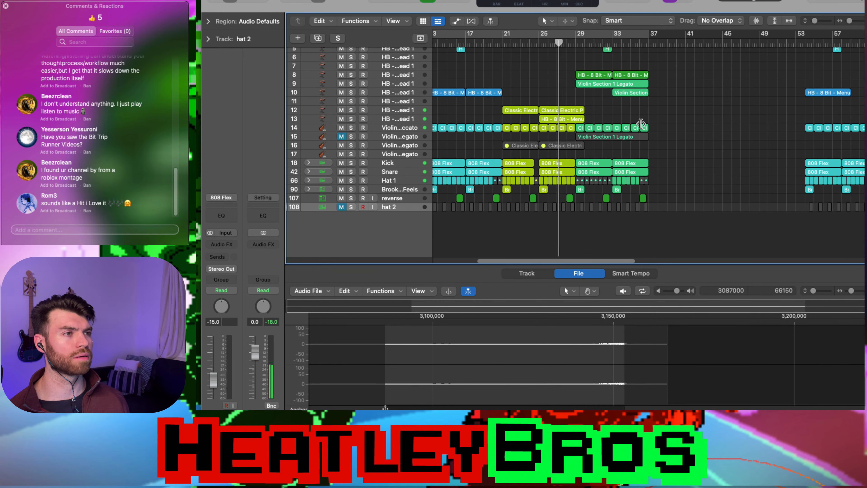
pyautogui.scroll(3, 648, 117)
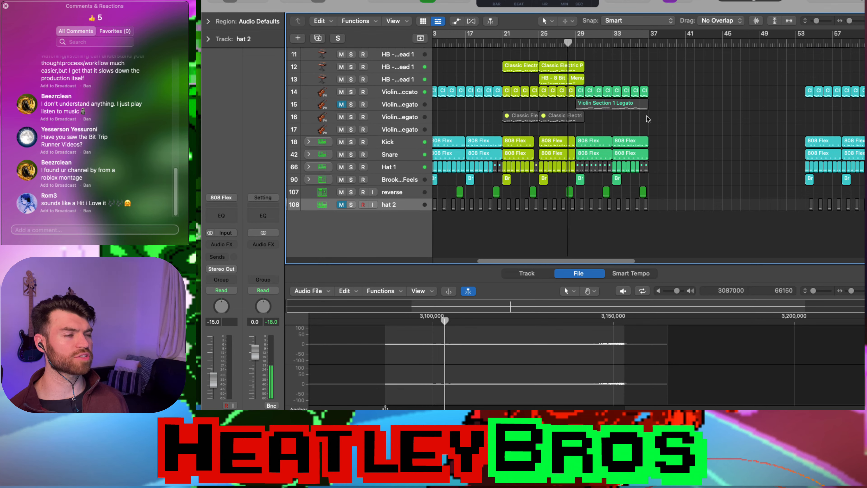
pyautogui.scroll(5, 648, 117)
pyautogui.click(686, 178)
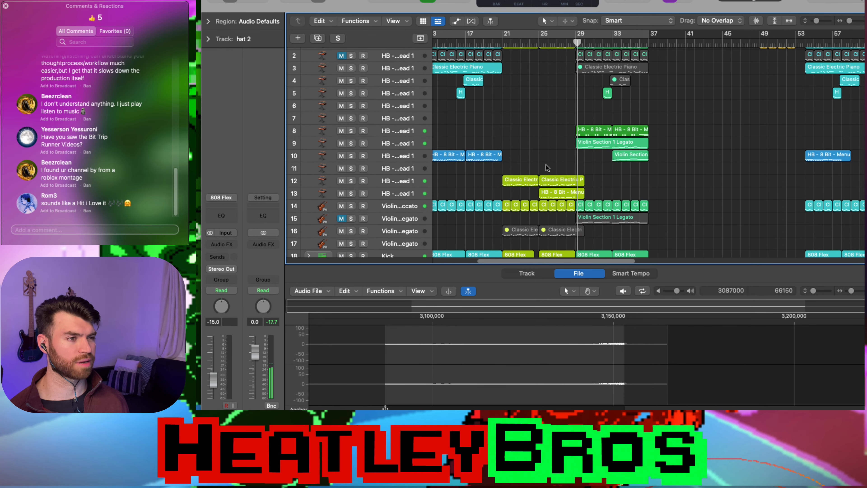
pyautogui.click(350, 144)
pyautogui.click(351, 156)
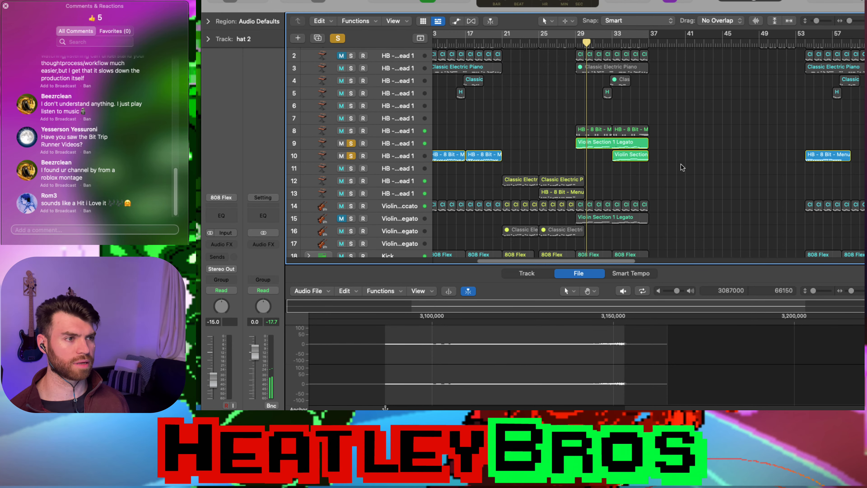
# - Inspect the notes of the Violin Section 1 Legato region on track 9 in the Piano Roll while listening
pyautogui.click(609, 133)
pyautogui.click(611, 141)
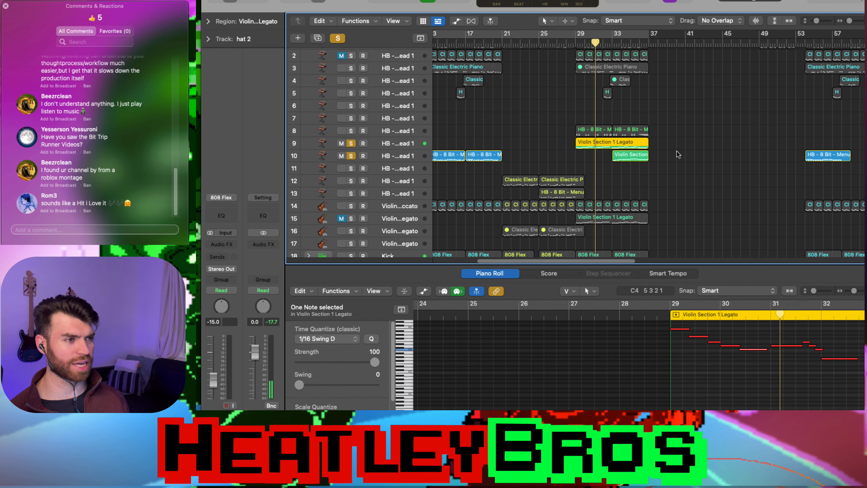
pyautogui.click(663, 146)
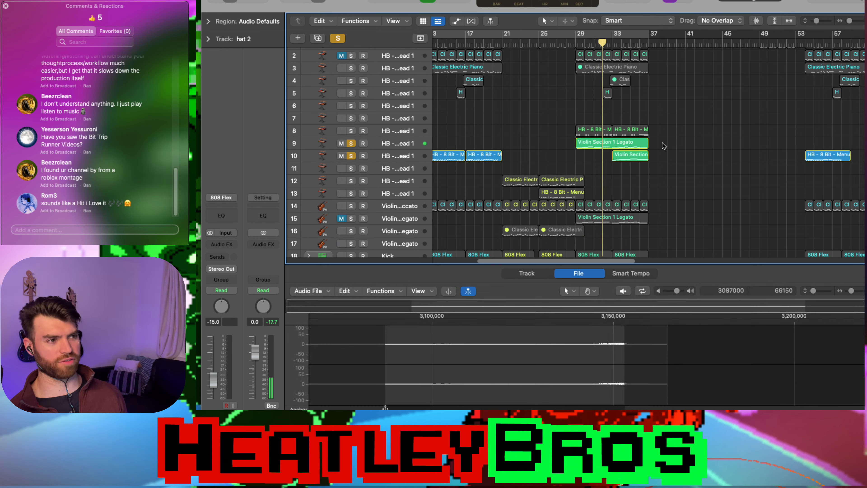
pyautogui.click(631, 142)
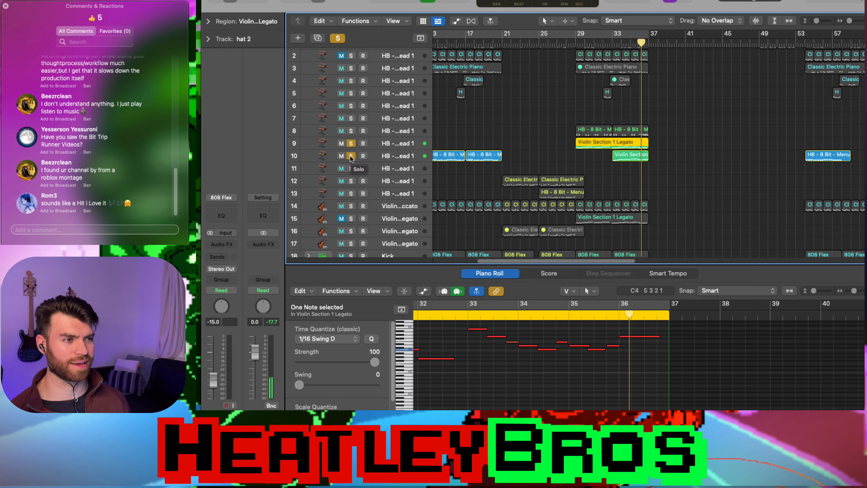
# - Leave only track 10 soloed and play its Violin Section 1 Legato region from about bar 33
pyautogui.click(604, 158)
pyautogui.click(602, 142)
pyautogui.click(589, 158)
pyautogui.click(635, 156)
pyautogui.click(351, 143)
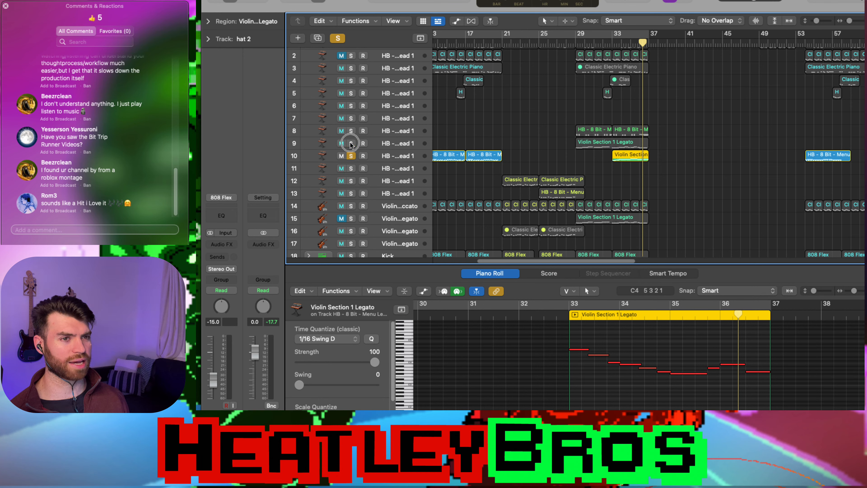
pyautogui.click(612, 42)
pyautogui.press('space')
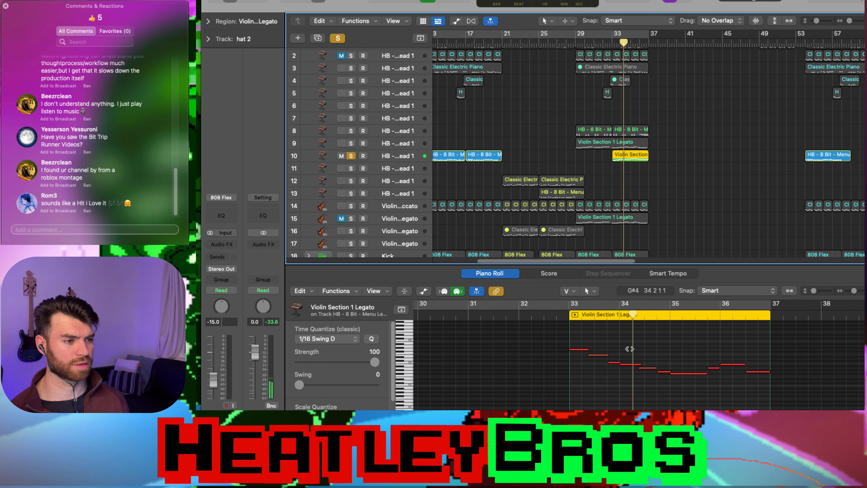
# - Set all notes in track 10's violin region to an equal velocity of 127 and replay the region
pyautogui.press('super+a')
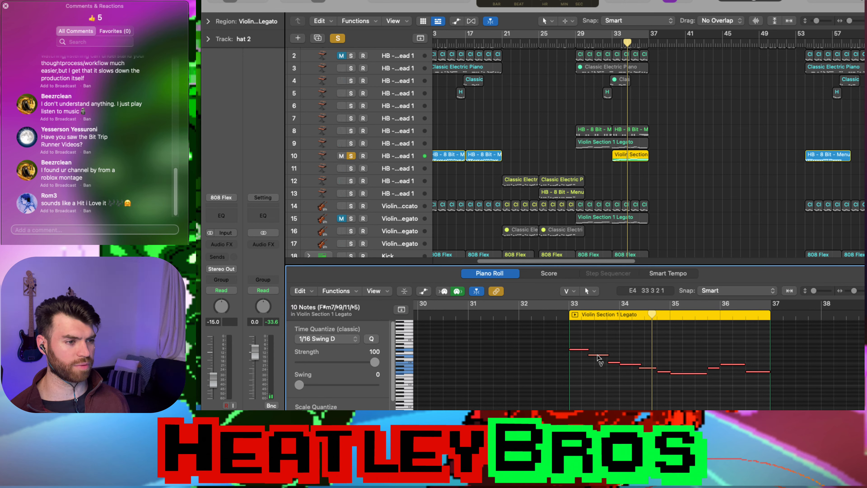
pyautogui.moveTo(597, 357); pyautogui.dragTo(597, 333)
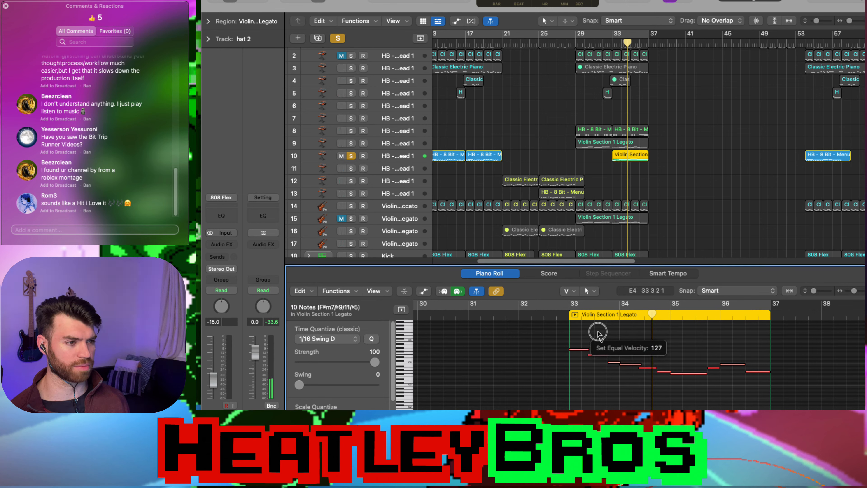
pyautogui.click(607, 376)
pyautogui.click(562, 318)
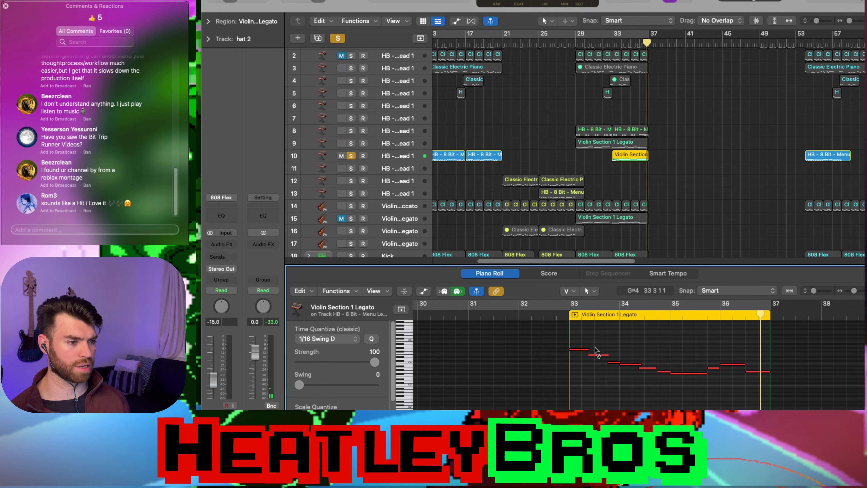
# - Try a much lower velocity on all notes of track 10's violin region, listen, and undo the change
pyautogui.press('super+a')
pyautogui.moveTo(595, 351); pyautogui.dragTo(584, 406)
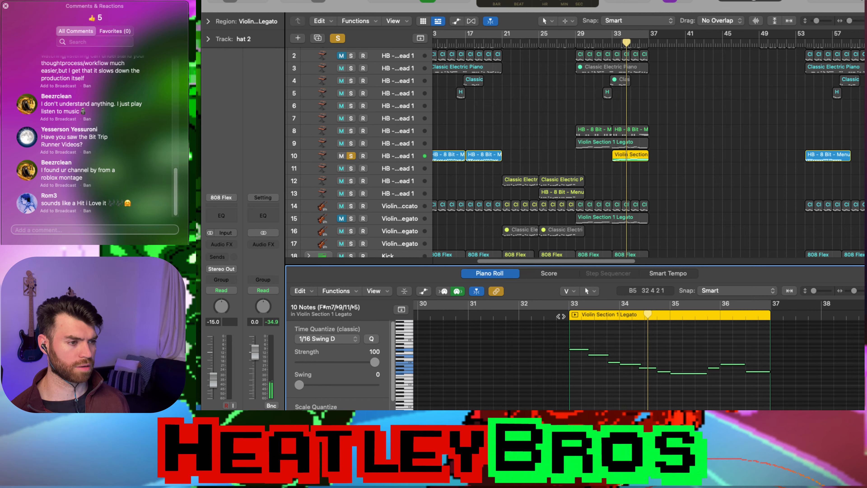
pyautogui.press('super+z')
pyautogui.click(654, 316)
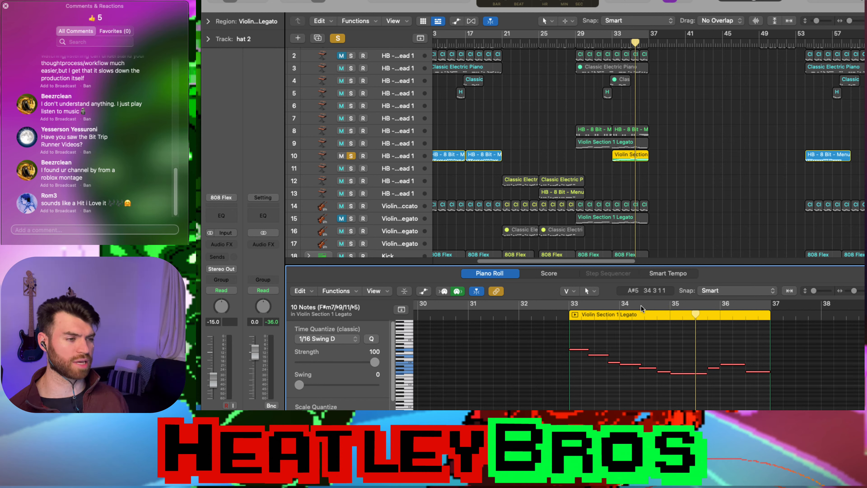
pyautogui.click(662, 350)
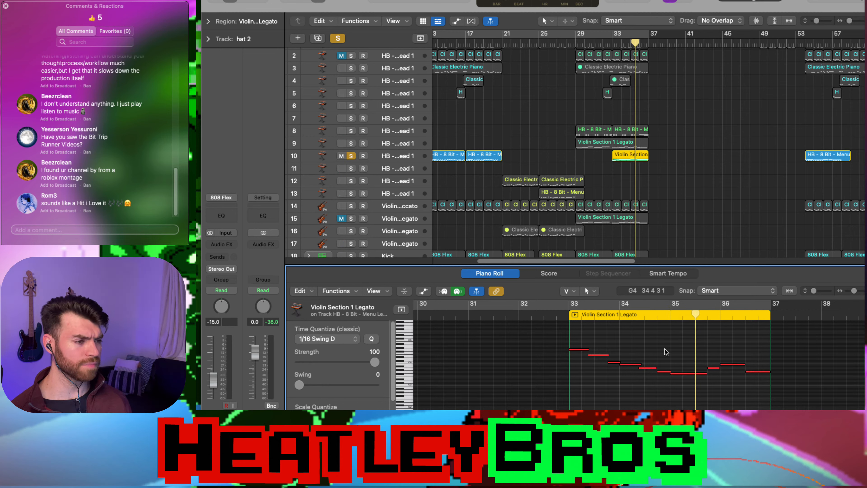
# - Turn off solo on track 10 to hear the full arrangement
pyautogui.click(604, 140)
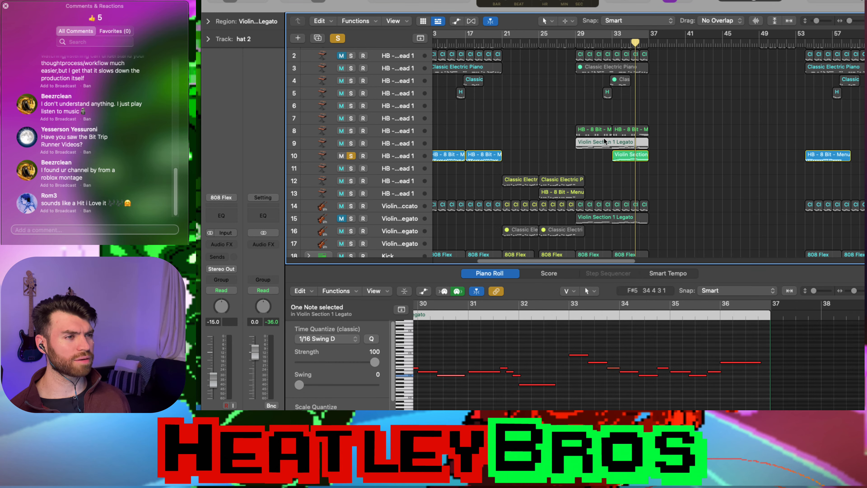
pyautogui.scroll(-4, 603, 151)
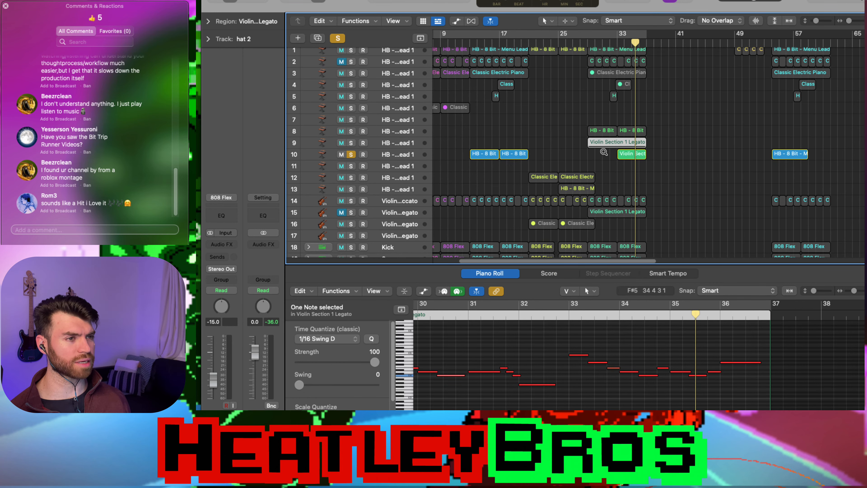
pyautogui.click(603, 161)
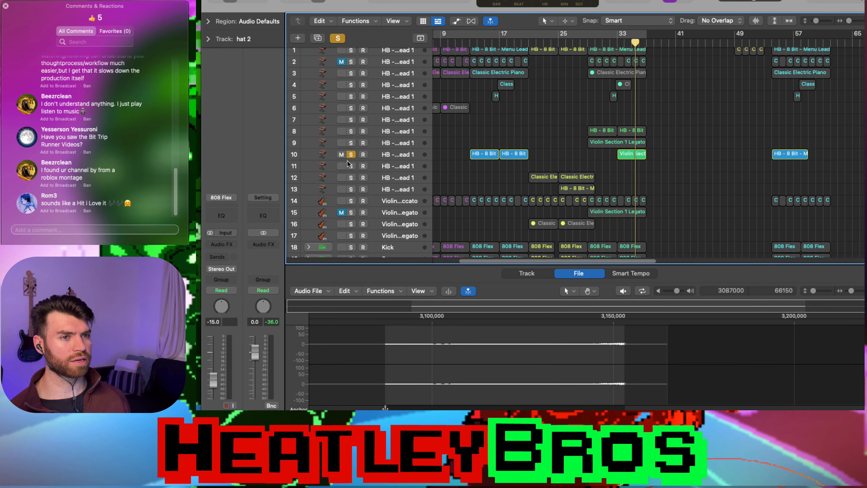
pyautogui.click(351, 155)
# - Copy track 9's Violin Section 1 Legato region from bar 29 to bar 13 and listen to it in the mix
pyautogui.click(627, 154)
pyautogui.click(612, 148)
pyautogui.moveTo(613, 145); pyautogui.dragTo(544, 142)
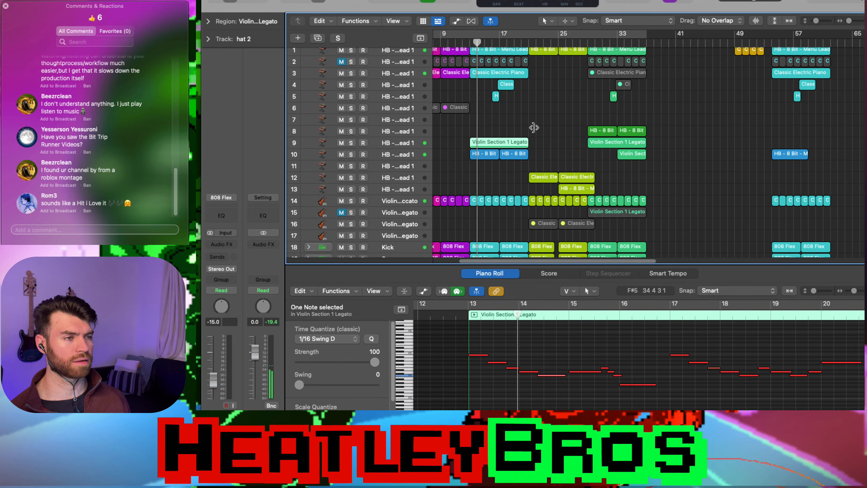
pyautogui.press('super+Left')
pyautogui.press('super+Left')
pyautogui.hscroll(-3, 544, 149)
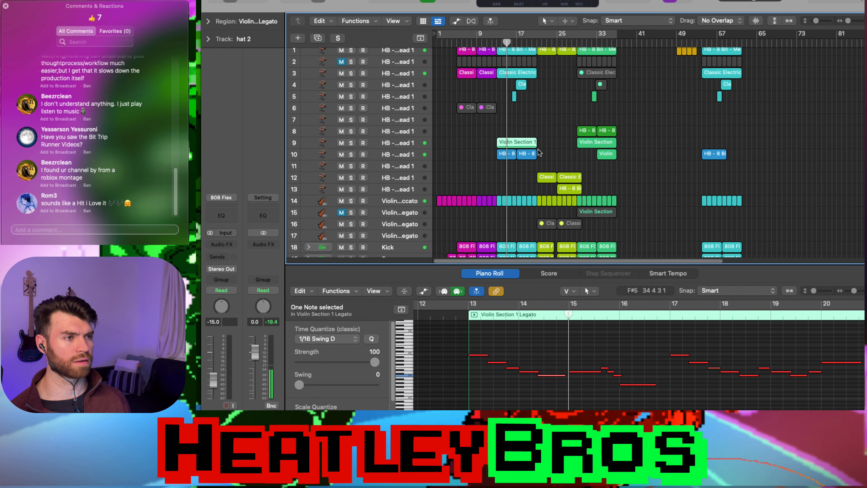
pyautogui.click(555, 149)
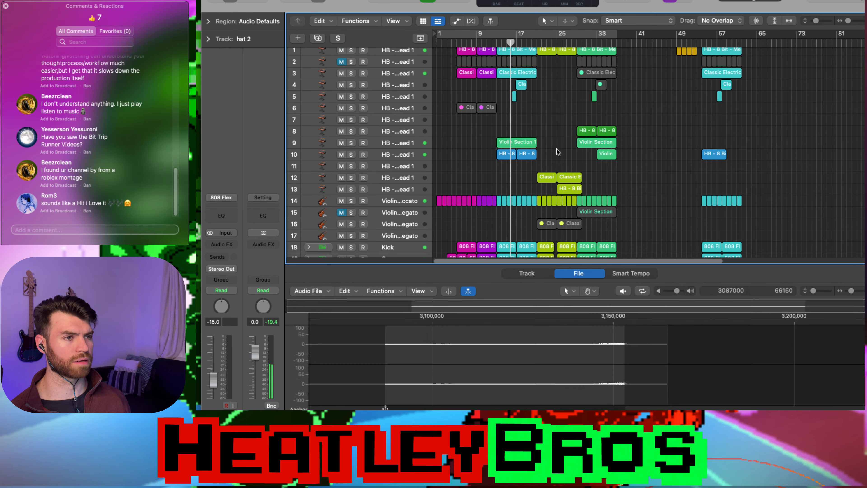
# - Try placing the short violin region from bar 33 at bar 17 on a duplicate of track 9, and undo both changes
pyautogui.click(396, 146)
pyautogui.press('super+d')
pyautogui.moveTo(606, 166); pyautogui.dragTo(523, 158)
pyautogui.moveTo(573, 150); pyautogui.dragTo(574, 151)
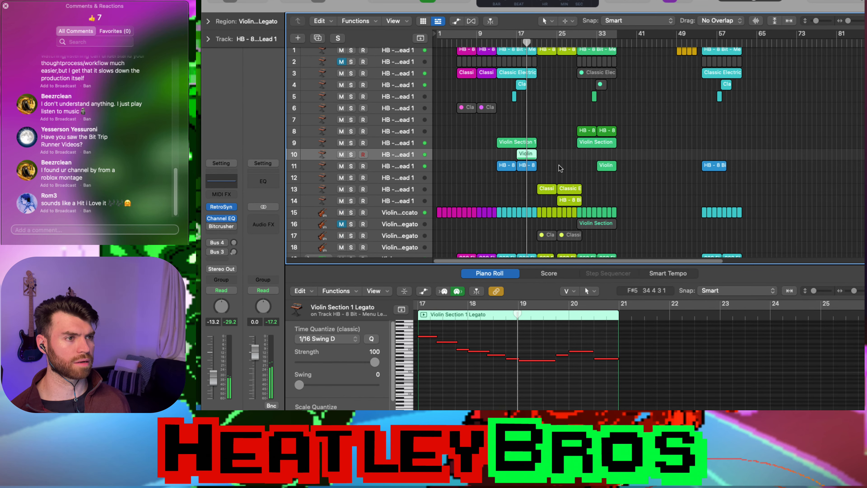
pyautogui.press('super+z')
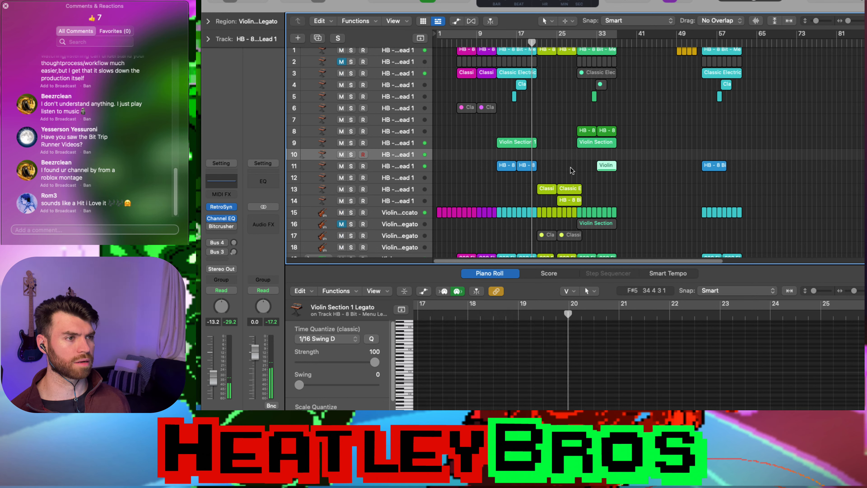
pyautogui.click(419, 168)
pyautogui.press('super+z')
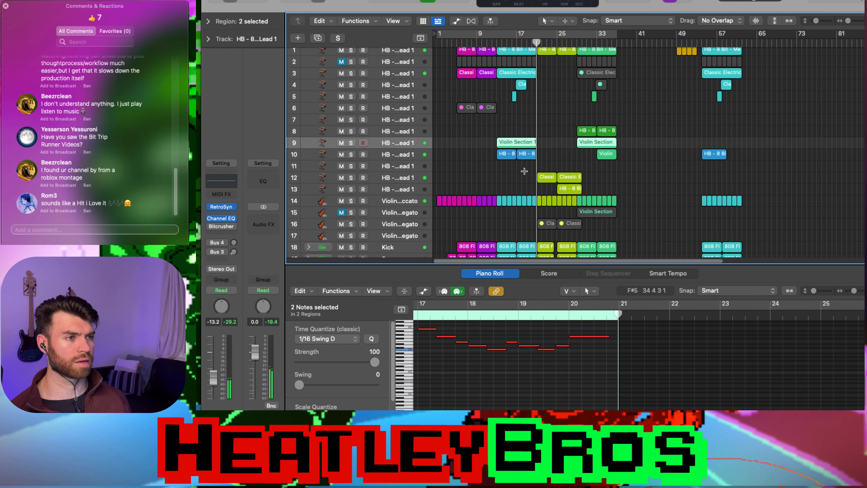
# - Examine the notes of the copied violin region at bar 13 on track 9
pyautogui.click(565, 159)
pyautogui.click(514, 142)
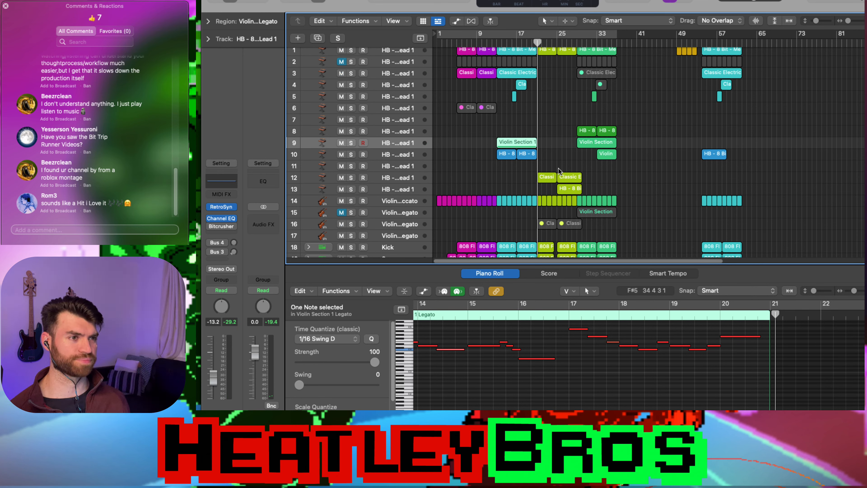
pyautogui.click(526, 121)
pyautogui.click(513, 150)
pyautogui.click(516, 142)
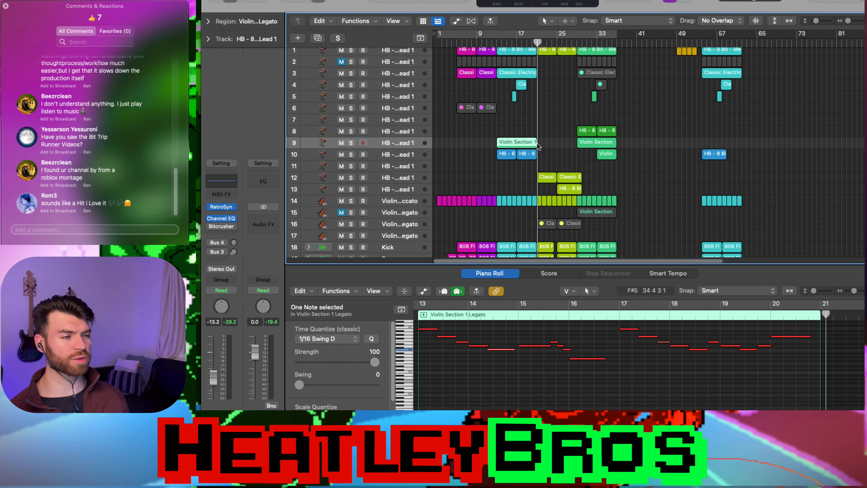
pyautogui.click(519, 130)
pyautogui.click(520, 143)
pyautogui.press('super+Left')
pyautogui.click(539, 147)
pyautogui.click(504, 145)
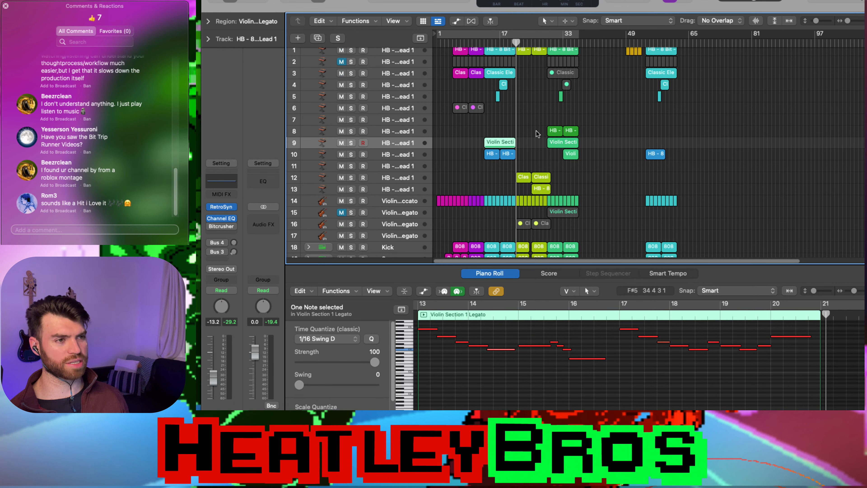
# - Compare the violin copy with the two HB - 8 Bit - Menu Lead 1 regions beneath it on track 10
pyautogui.click(486, 132)
pyautogui.click(514, 143)
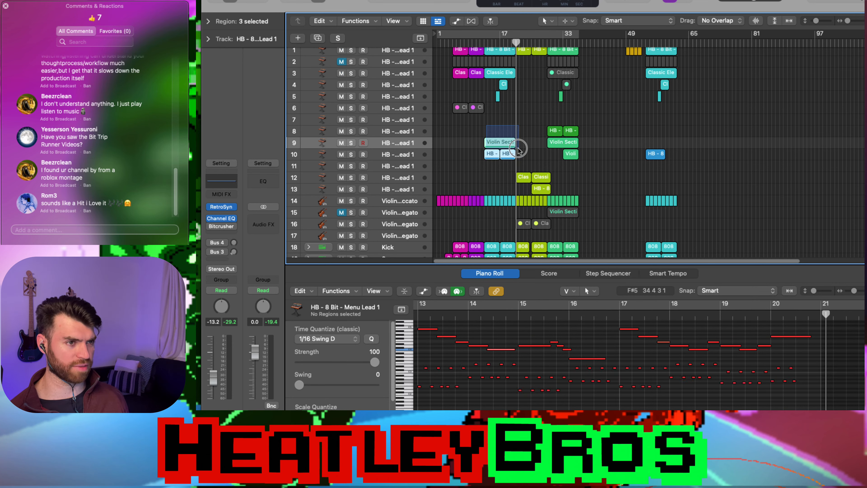
pyautogui.click(536, 147)
pyautogui.click(512, 157)
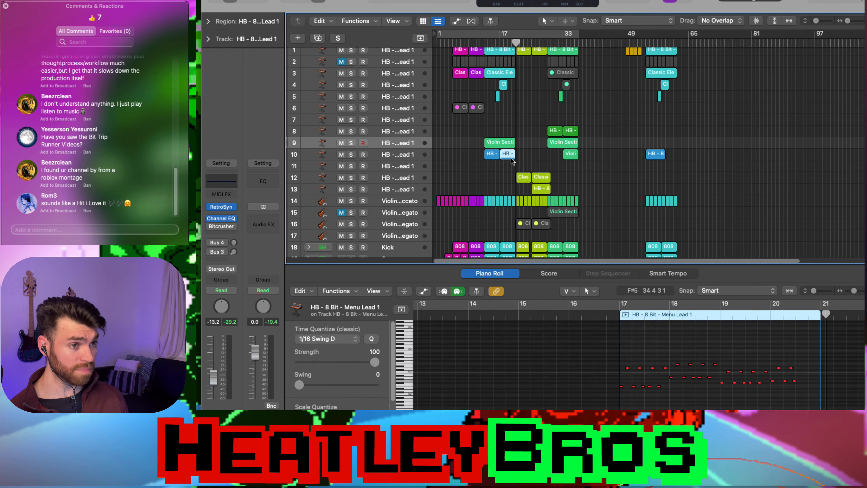
pyautogui.click(488, 158)
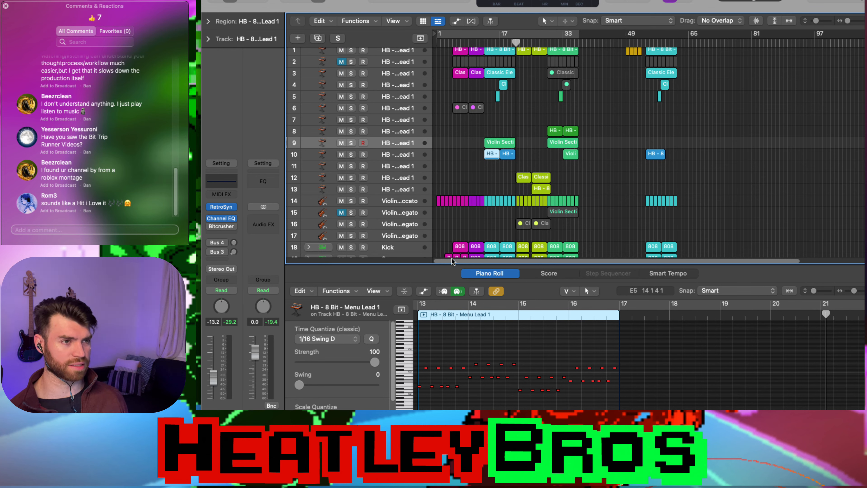
pyautogui.click(525, 157)
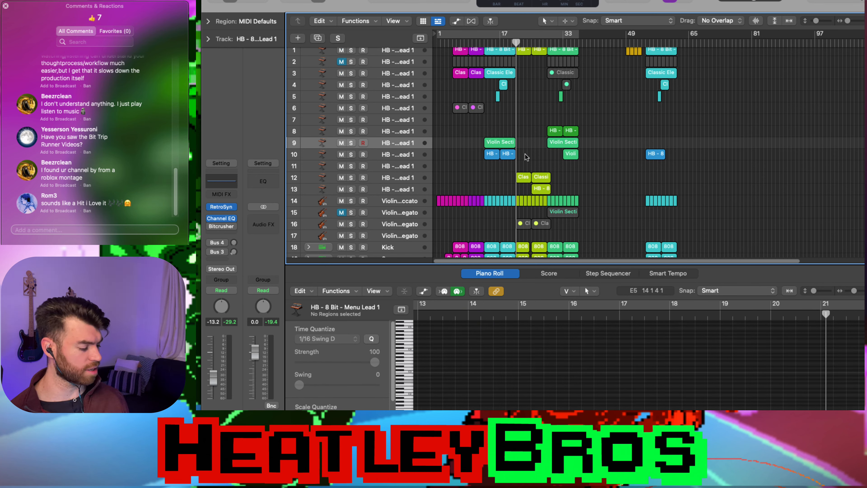
# - Delete the copied violin region at bar 13 on track 9
pyautogui.click(503, 140)
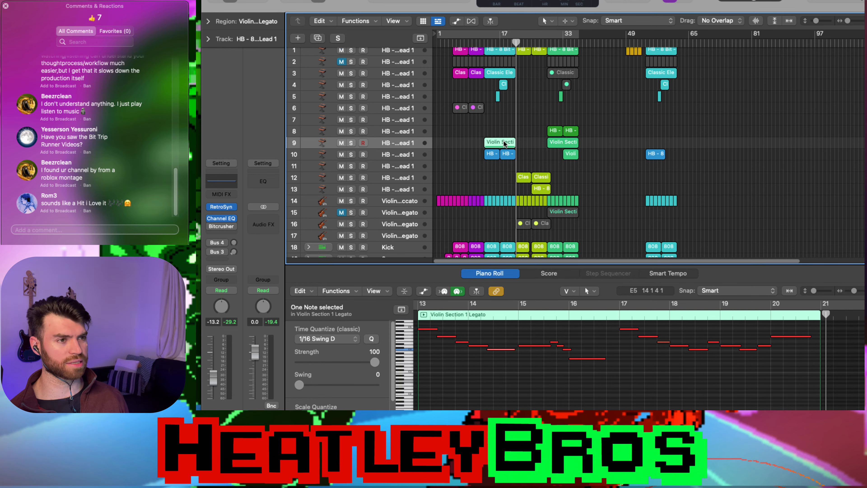
pyautogui.press('Delete')
pyautogui.scroll(5, 538, 152)
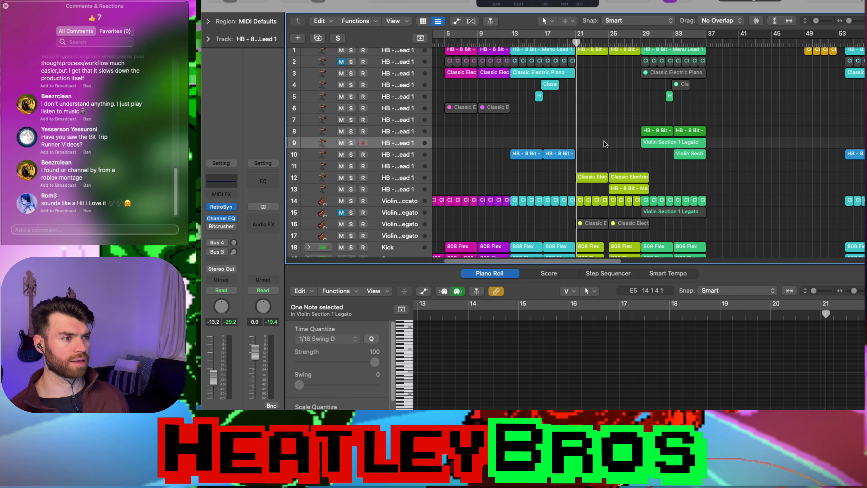
pyautogui.moveTo(726, 162); pyautogui.dragTo(633, 116)
pyautogui.click(616, 117)
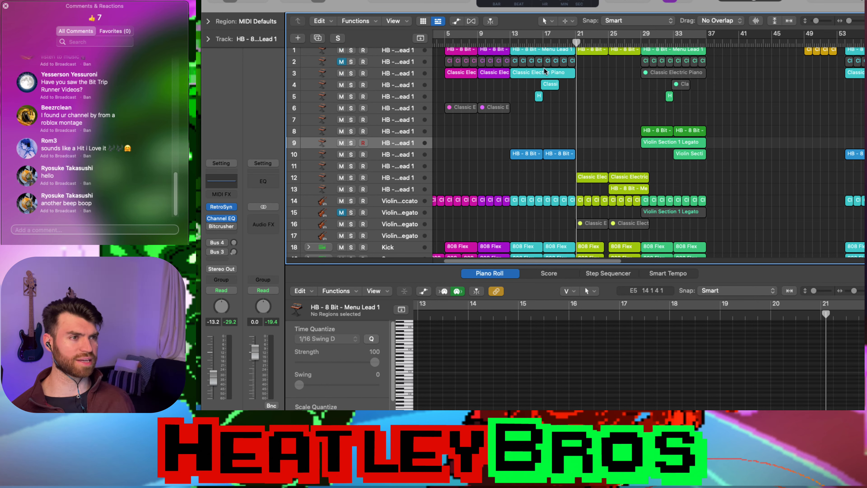
pyautogui.click(554, 63)
pyautogui.click(552, 74)
pyautogui.click(561, 107)
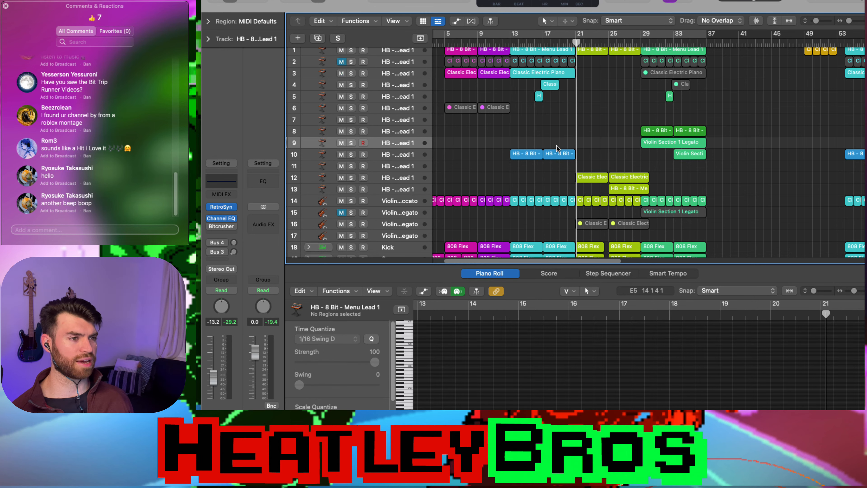
pyautogui.press('super+Left')
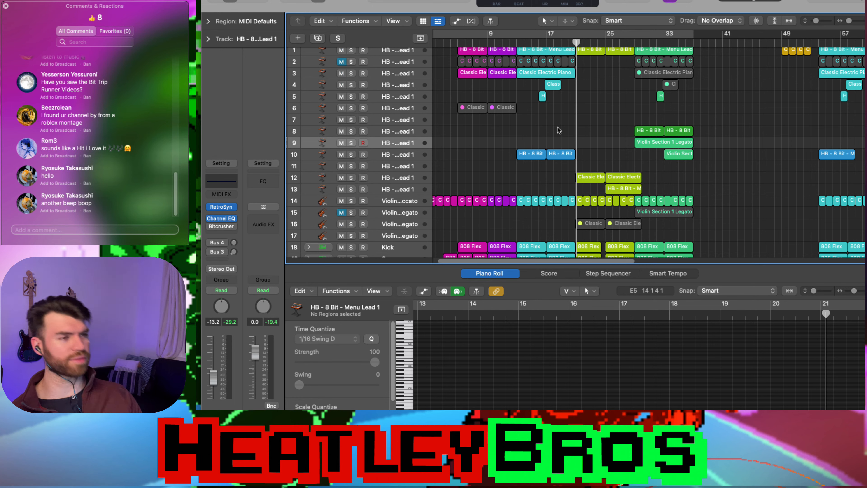
# - Play the section from about bar 29 and examine the notes of track 9's violin region
pyautogui.click(631, 43)
pyautogui.press('space')
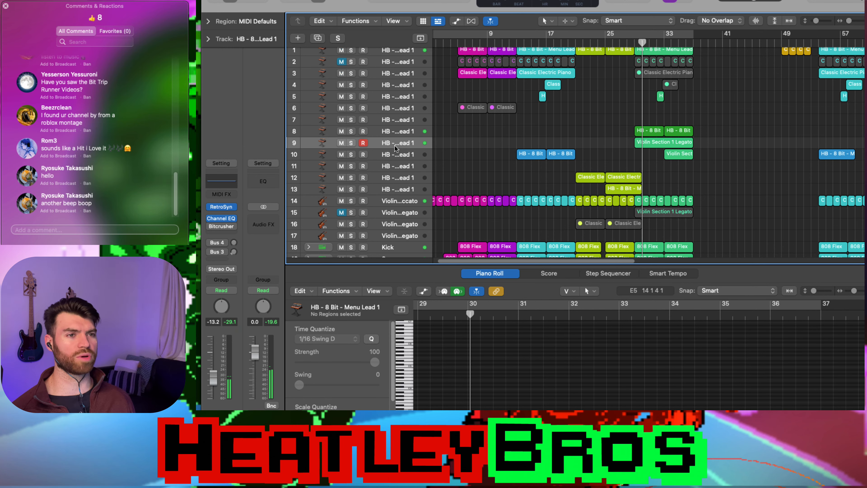
pyautogui.click(677, 134)
pyautogui.click(686, 144)
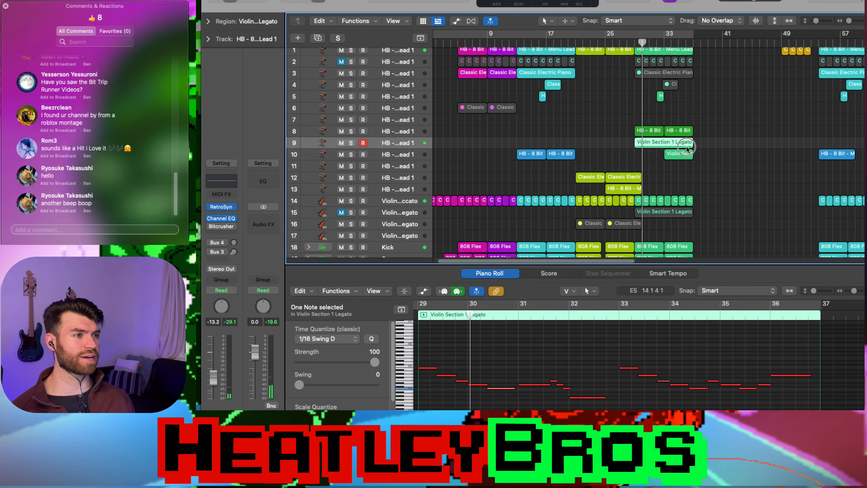
pyautogui.click(696, 104)
pyautogui.click(656, 146)
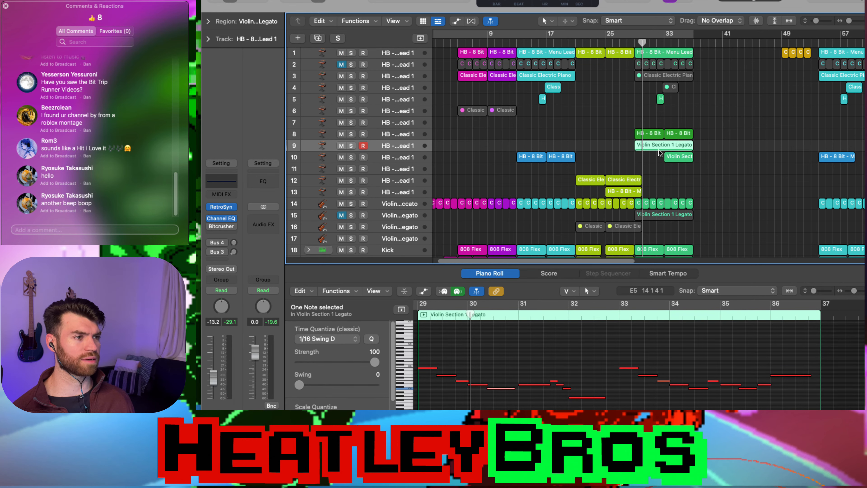
# - Enlarge the track display and listen to the arrangement from about bars 12, 19 and 29
pyautogui.press('super+Right')
pyautogui.press('super+Right')
pyautogui.press('super+Right')
pyautogui.press('super+Down')
pyautogui.press('super+Down')
pyautogui.press('super+Down')
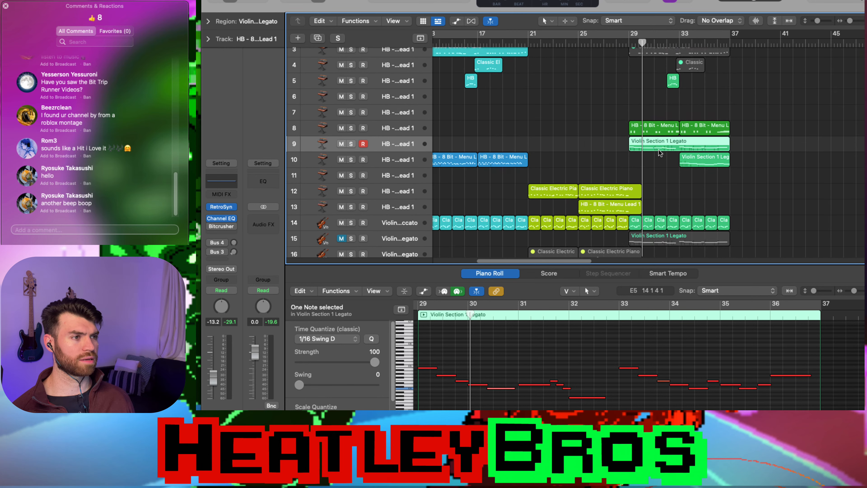
pyautogui.press('super+Down')
pyautogui.press('super+Down')
pyautogui.press('super+Left')
pyautogui.press('super+Left')
pyautogui.press('super+Left')
pyautogui.click(612, 139)
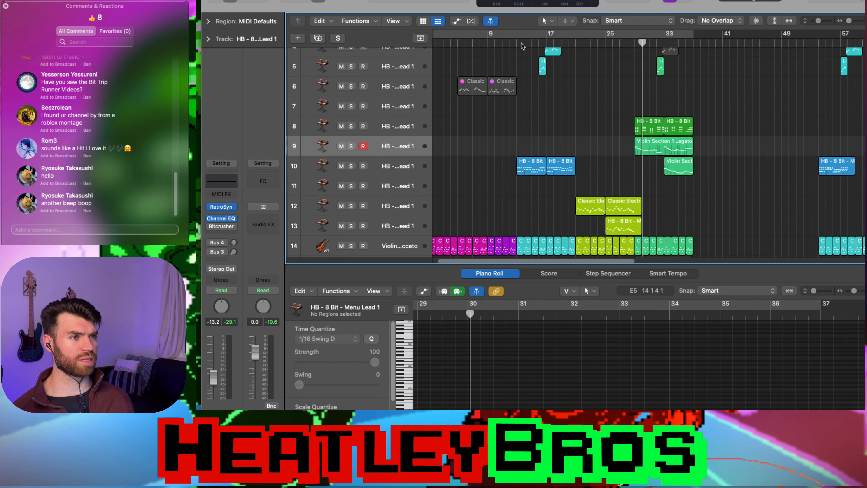
pyautogui.click(512, 42)
pyautogui.scroll(3, 539, 99)
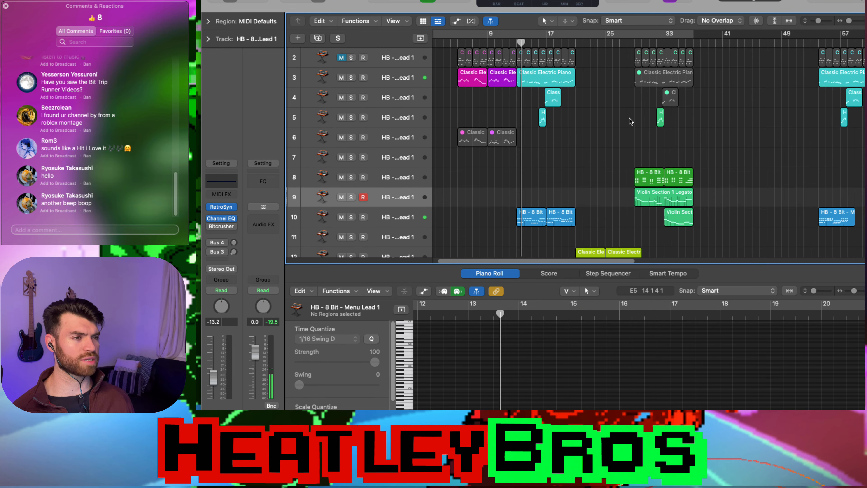
pyautogui.click(568, 43)
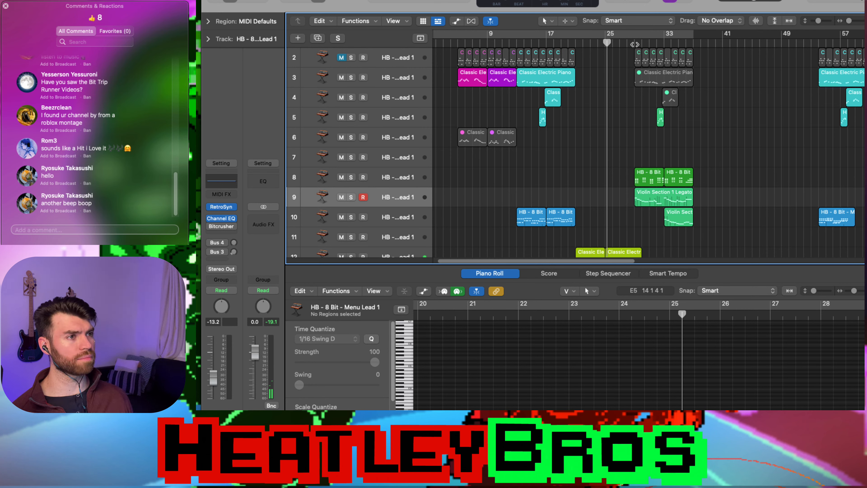
pyautogui.click(634, 44)
# - Stop playback and move the Violin Section 1 Legato region at bar 29 from track 9 to track 6
pyautogui.click(657, 202)
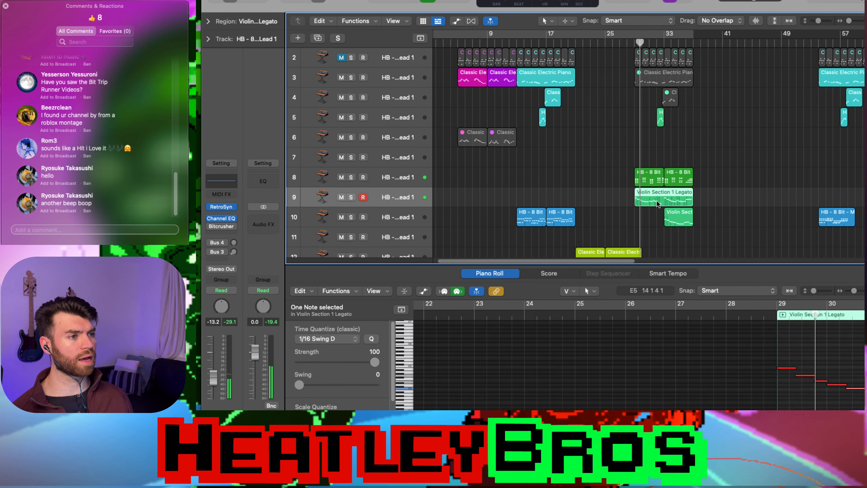
pyautogui.press('space')
pyautogui.click(550, 190)
pyautogui.click(653, 196)
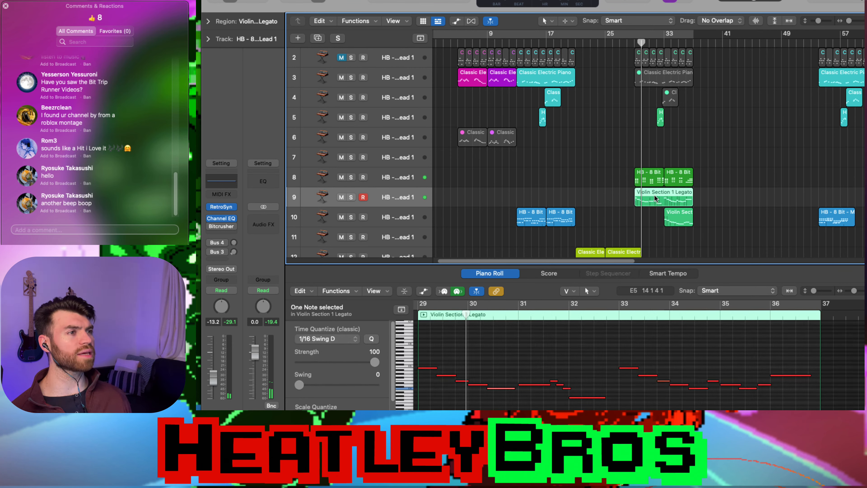
pyautogui.click(396, 118)
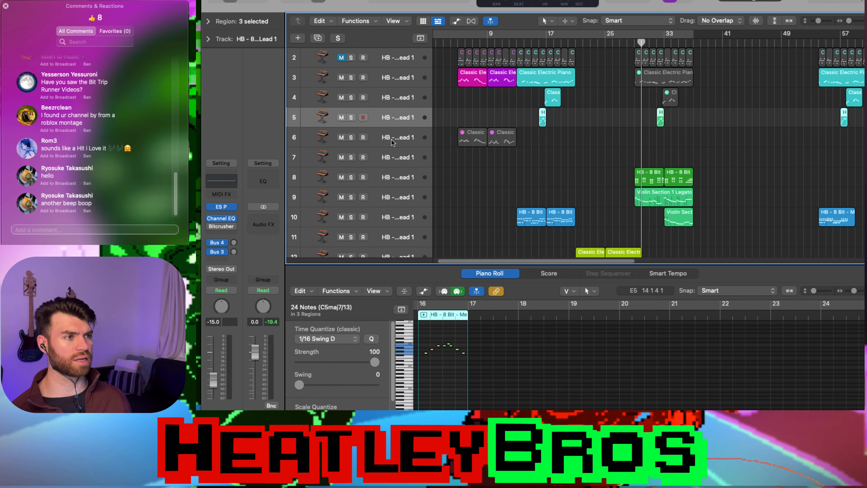
pyautogui.click(398, 140)
pyautogui.click(650, 198)
pyautogui.click(559, 188)
pyautogui.moveTo(649, 201); pyautogui.dragTo(694, 138)
pyautogui.click(656, 136)
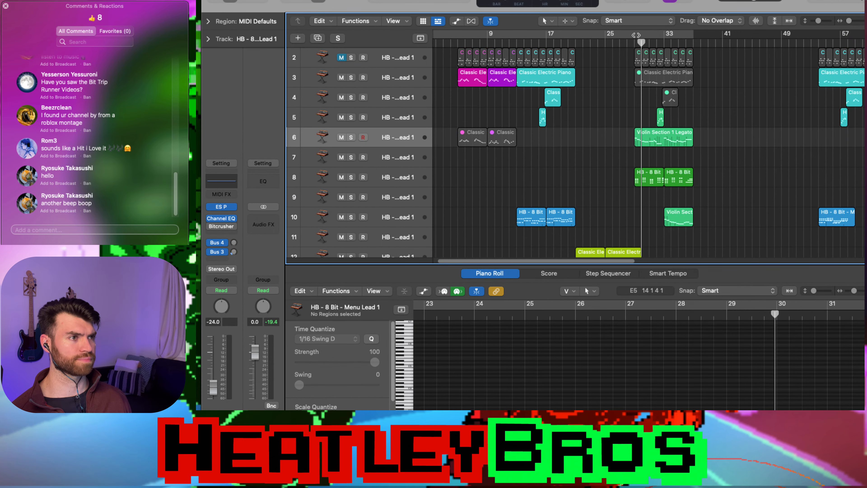
# - Turn on the cycle range ending at bar 37 and check the violin and Classic Electric Piano regions on track 6
pyautogui.click(636, 35)
pyautogui.click(663, 143)
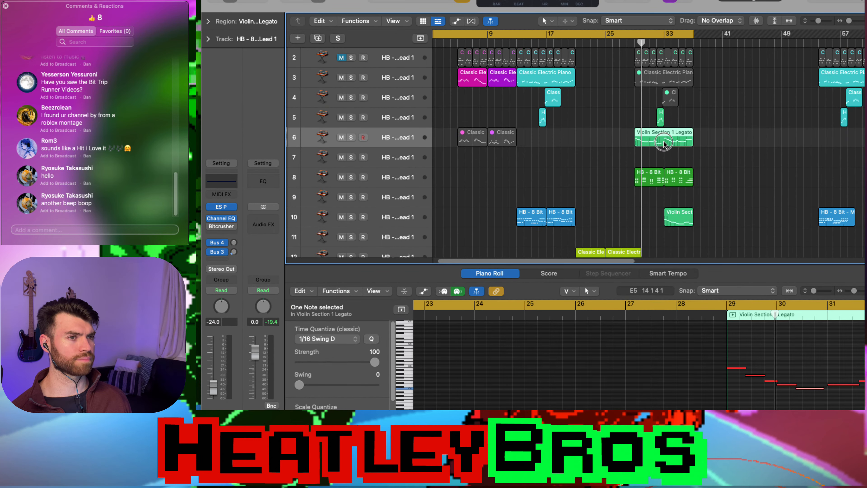
pyautogui.click(397, 141)
pyautogui.click(558, 140)
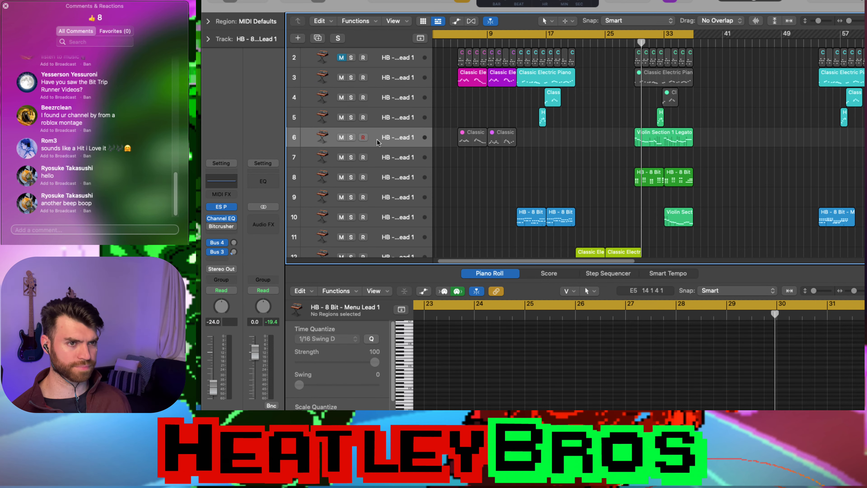
pyautogui.click(377, 140)
pyautogui.click(548, 138)
pyautogui.click(505, 139)
pyautogui.click(463, 132)
pyautogui.click(527, 136)
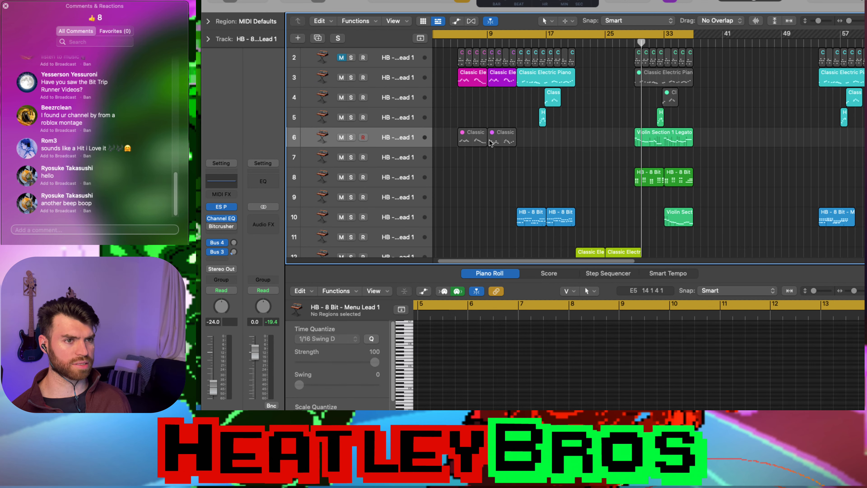
# - Examine the opening notes of track 6's violin region and play the section from about bar 29
pyautogui.click(646, 142)
pyautogui.moveTo(728, 342); pyautogui.dragTo(795, 407)
pyautogui.click(634, 42)
pyautogui.press('space')
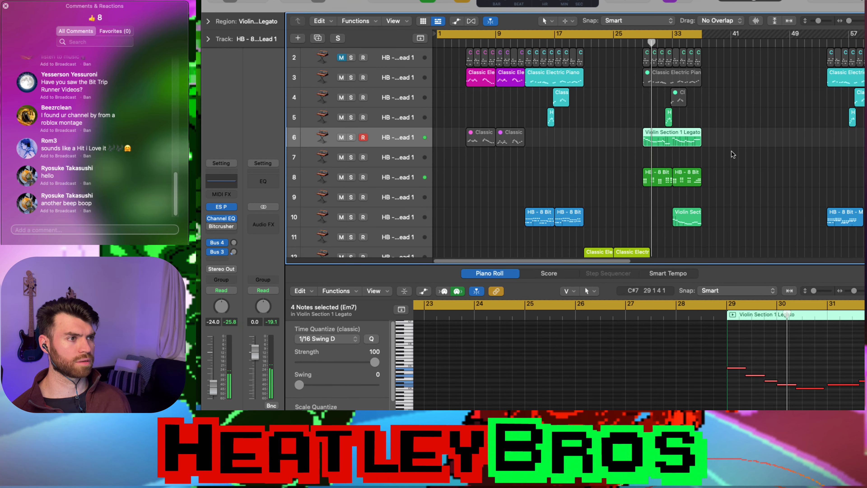
pyautogui.click(728, 173)
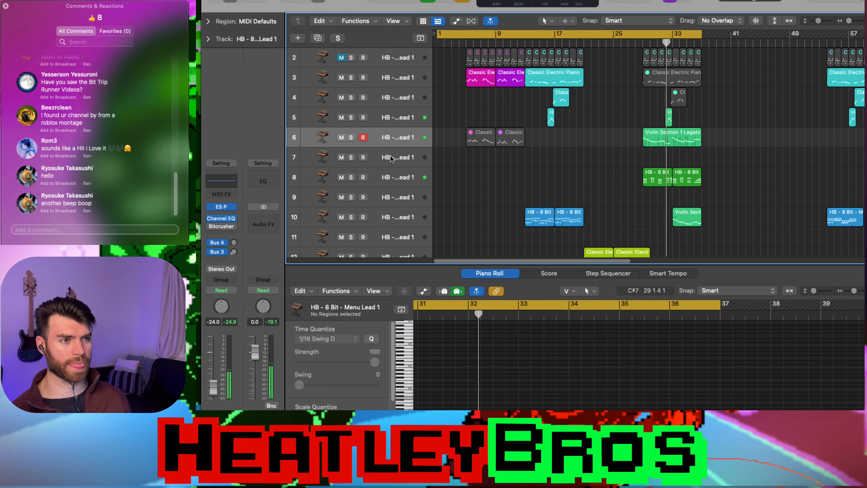
# - Listen to the arrangement from about bars 5, 13, 17 and 29 to compare its sections
pyautogui.click(466, 41)
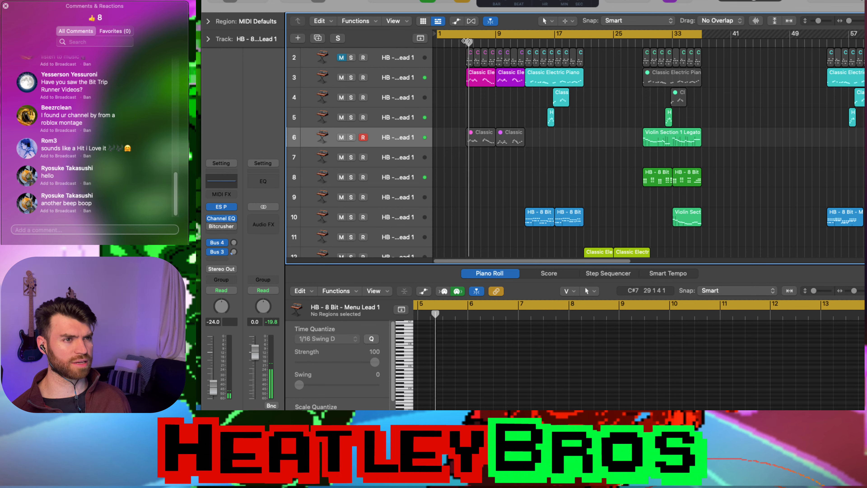
pyautogui.click(524, 42)
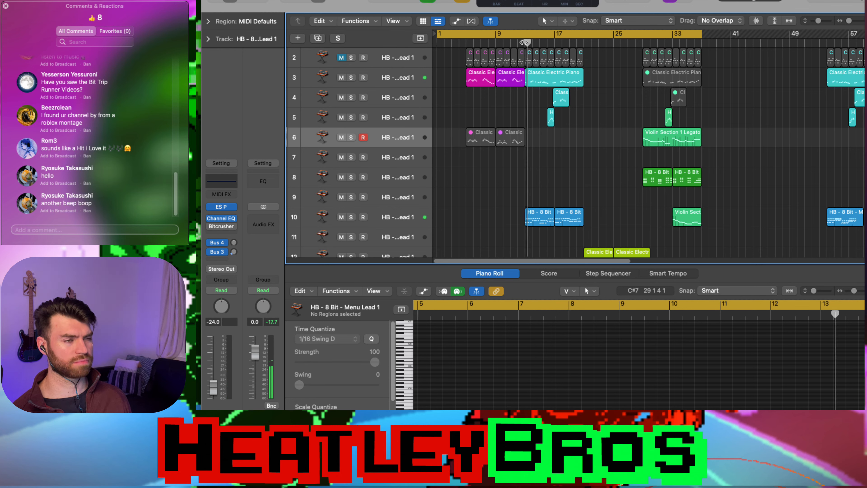
pyautogui.click(553, 42)
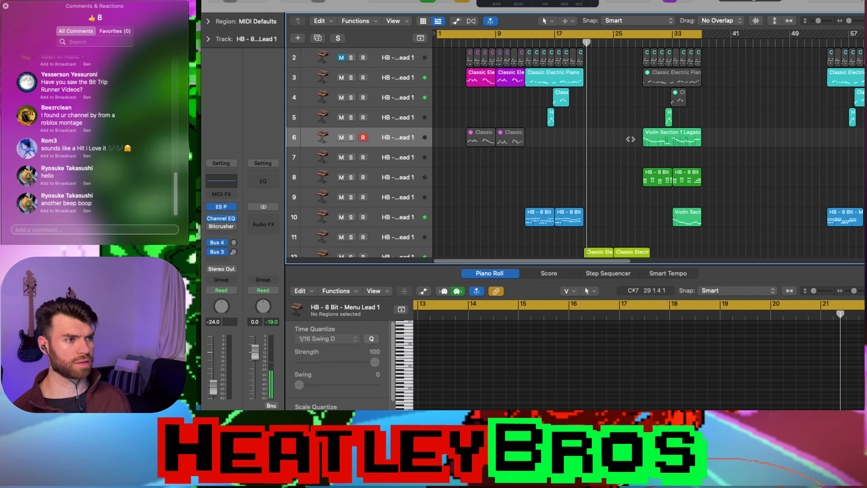
pyautogui.click(642, 42)
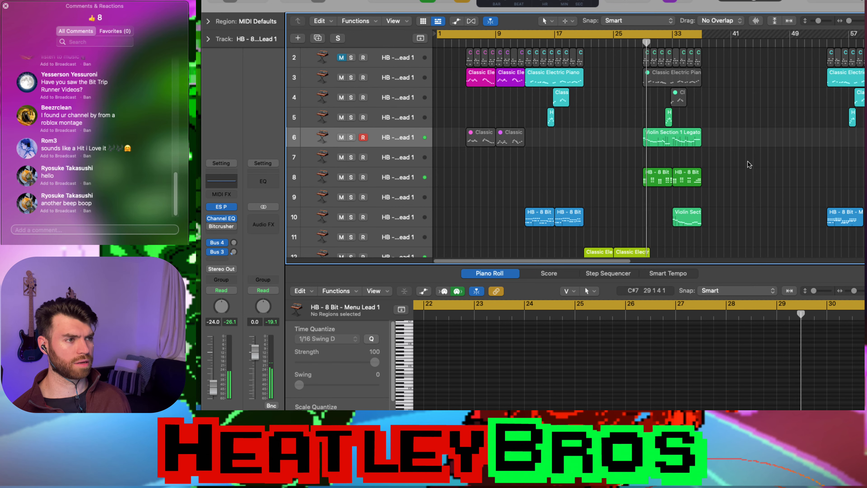
# - Move the Violin Section 1 Legato region at bar 33 from track 10 to track 7 and check its notes
pyautogui.click(672, 138)
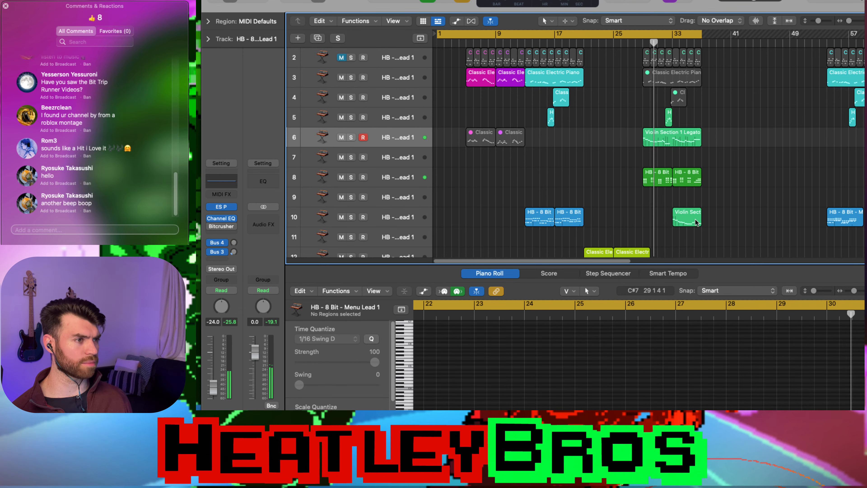
pyautogui.moveTo(696, 222); pyautogui.dragTo(739, 155)
pyautogui.click(764, 166)
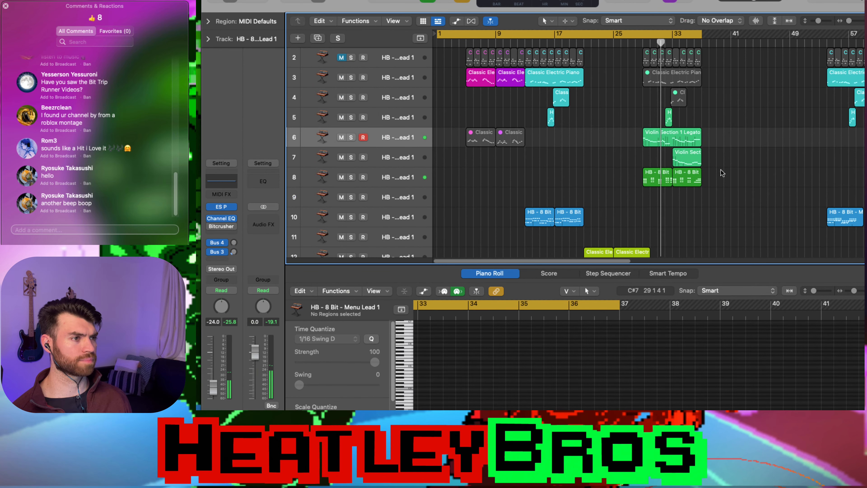
pyautogui.press('super+Right')
pyautogui.press('super+Right')
pyautogui.click(396, 158)
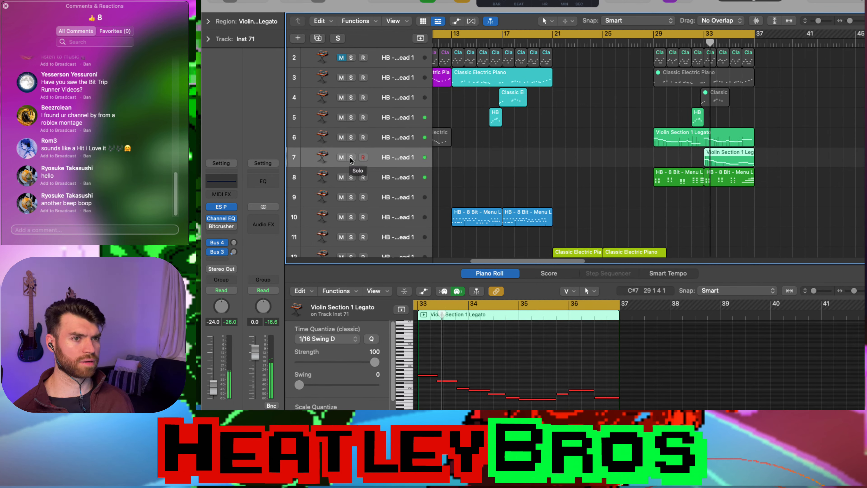
pyautogui.click(779, 153)
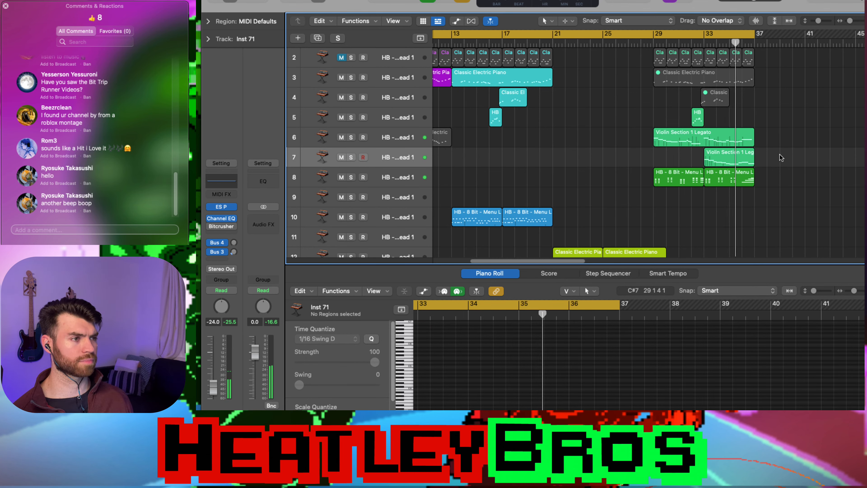
# - Bring more tracks into view while listening to the end of the bar 33 section, and stop playback
pyautogui.press('super+Up')
pyautogui.press('super+Up')
pyautogui.press('super+Up')
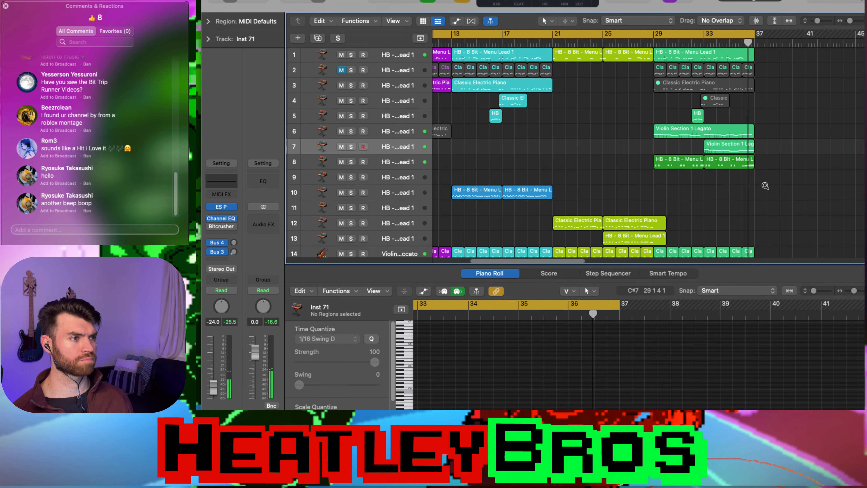
pyautogui.scroll(-3, 767, 183)
pyautogui.press('space')
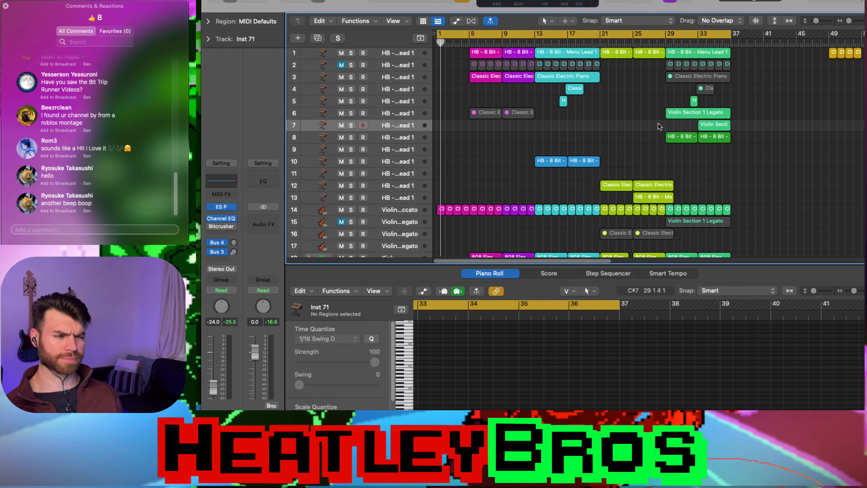
# - Play track 1's separate group of regions from about bar 49 and stop playback
pyautogui.click(830, 43)
pyautogui.press('space')
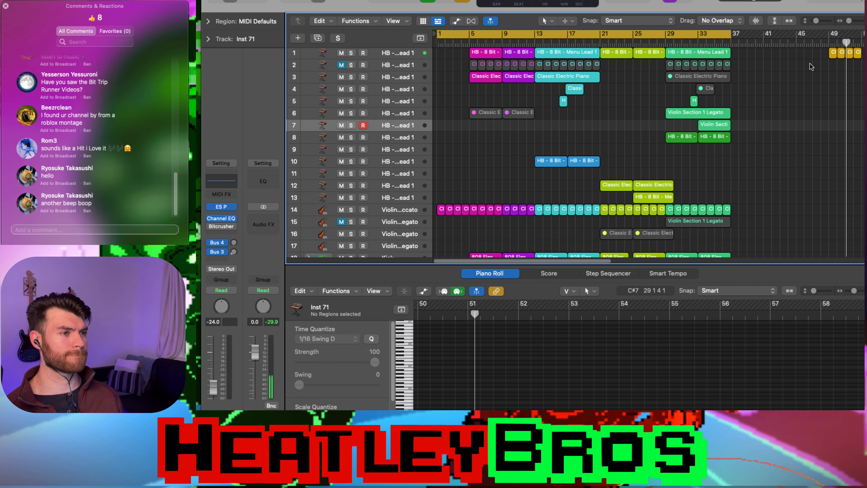
pyautogui.click(628, 108)
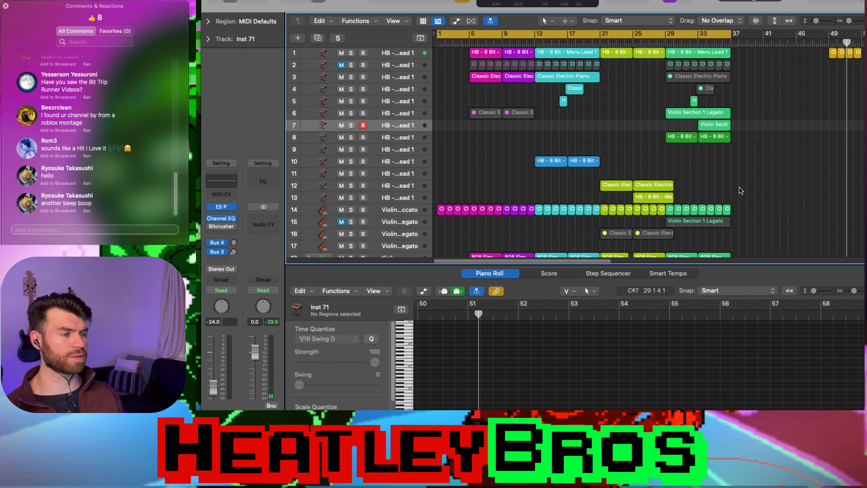
# - Select all regions on the Violin Section 1 Staccato track and examine their notes from bar 1 to 37
pyautogui.click(562, 209)
pyautogui.click(531, 212)
pyautogui.click(515, 195)
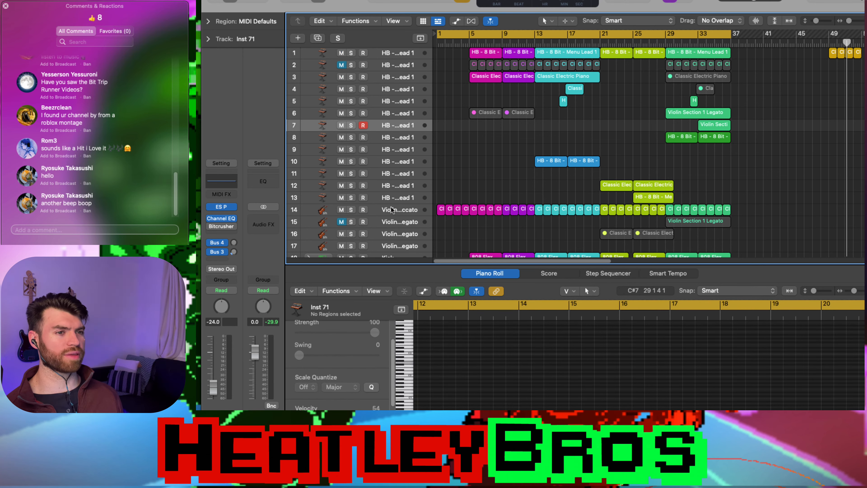
pyautogui.click(385, 208)
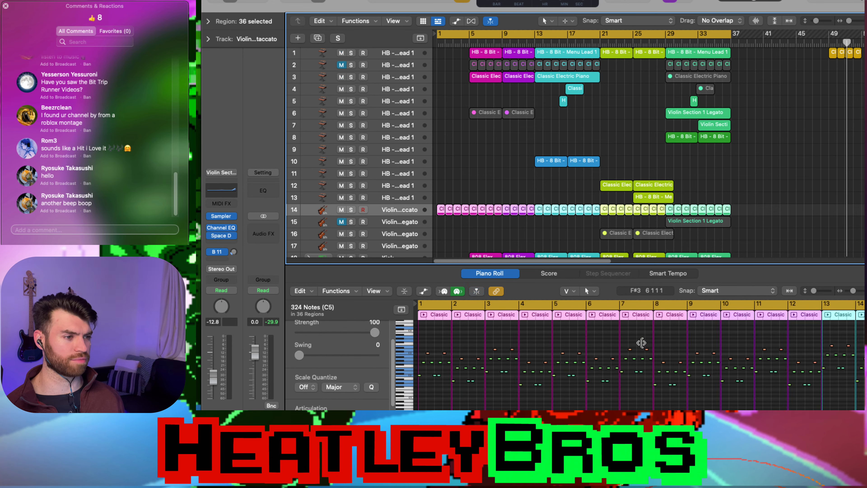
pyautogui.scroll(-5, 635, 348)
pyautogui.scroll(-3, 627, 355)
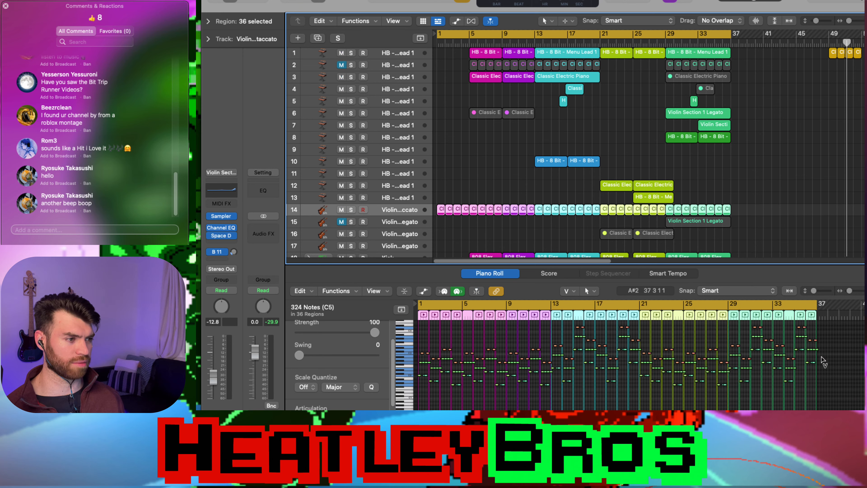
pyautogui.click(497, 172)
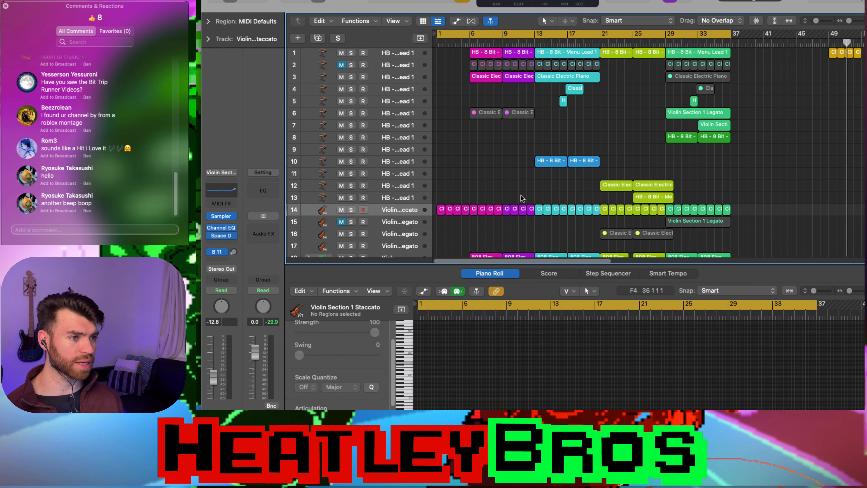
# - Compare track 14's staccato regions in bars 13 to 21 with the ones before bar 13
pyautogui.scroll(5, 526, 205)
pyautogui.hscroll(-10, 526, 205)
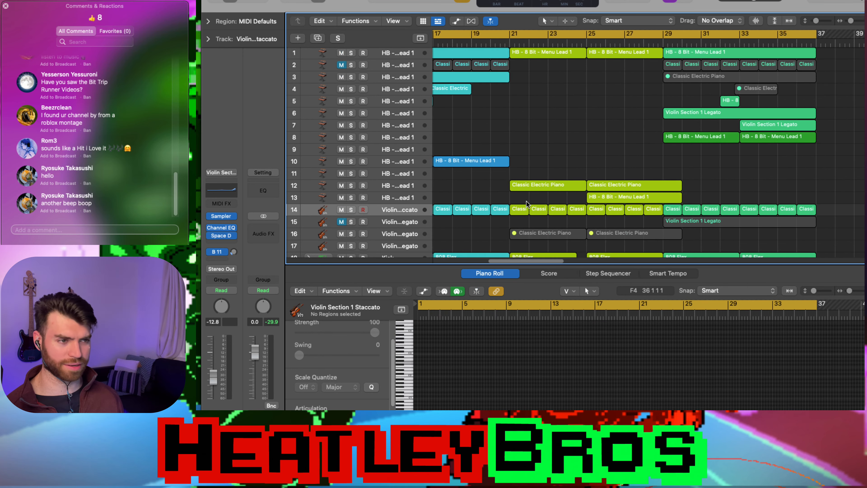
pyautogui.click(648, 209)
pyautogui.click(629, 210)
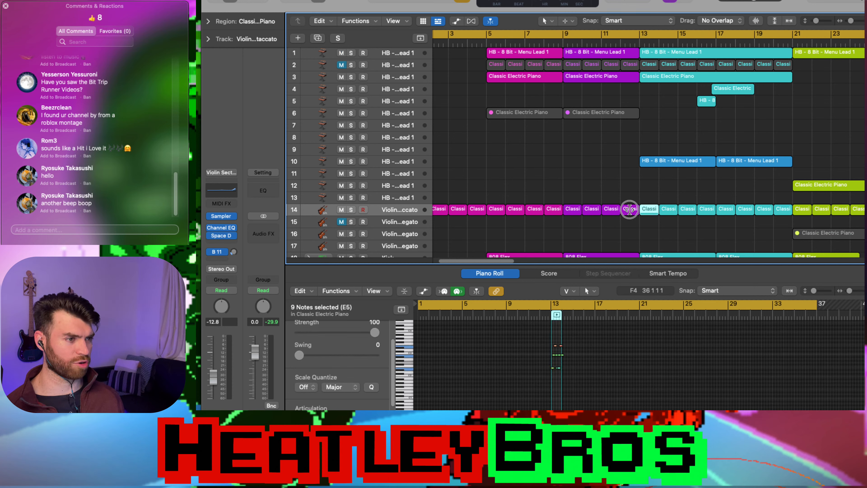
pyautogui.click(649, 194)
pyautogui.moveTo(649, 194); pyautogui.dragTo(788, 225)
pyautogui.moveTo(635, 224); pyautogui.dragTo(459, 188)
pyautogui.click(531, 167)
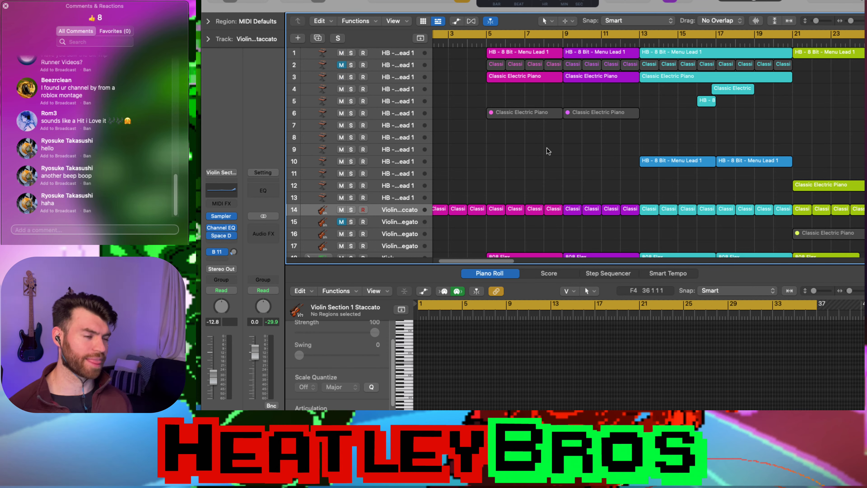
# - Compare the notes of track 14's staccato regions in bars 5 to 13 with those in bars 21 to 29
pyautogui.press('super+Left')
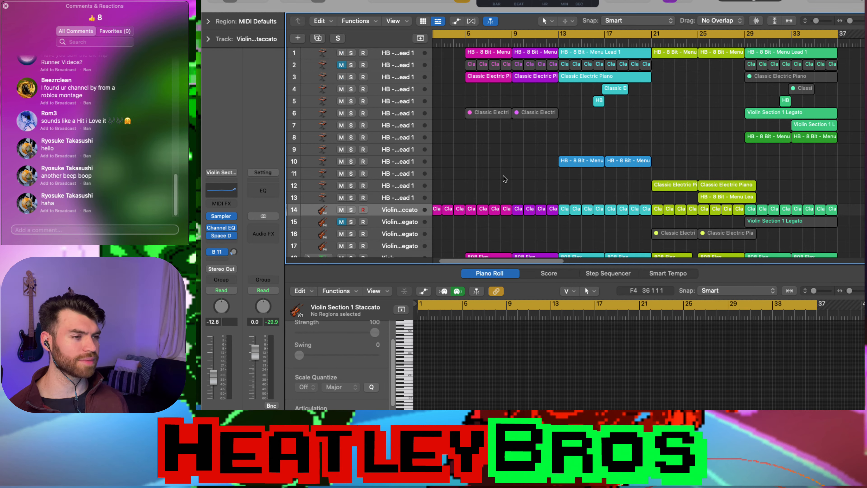
pyautogui.press('super+Down')
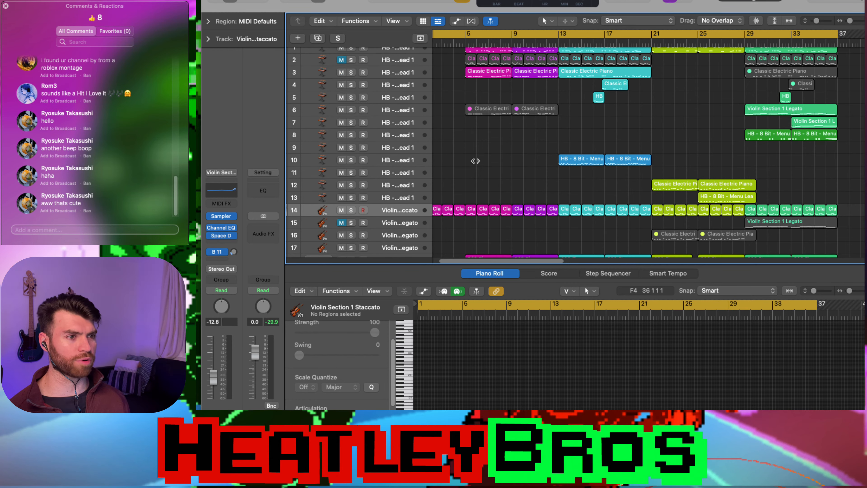
pyautogui.moveTo(475, 225); pyautogui.dragTo(555, 205)
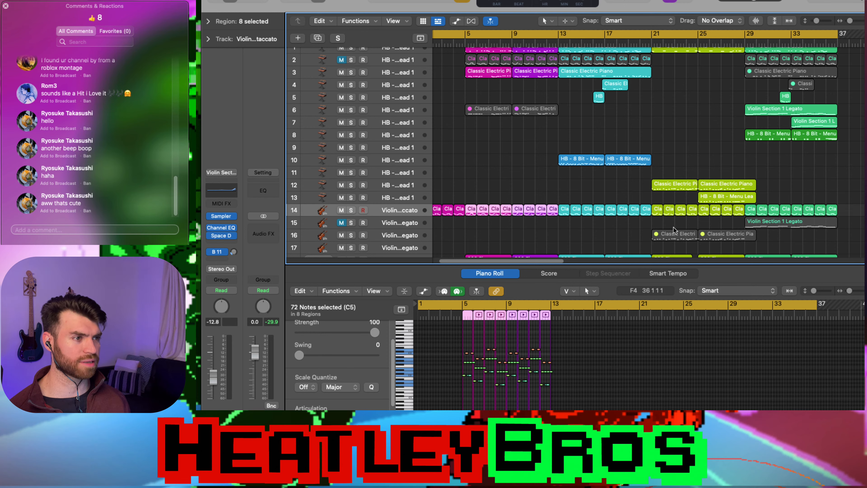
pyautogui.moveTo(659, 222); pyautogui.dragTo(740, 212)
pyautogui.click(576, 185)
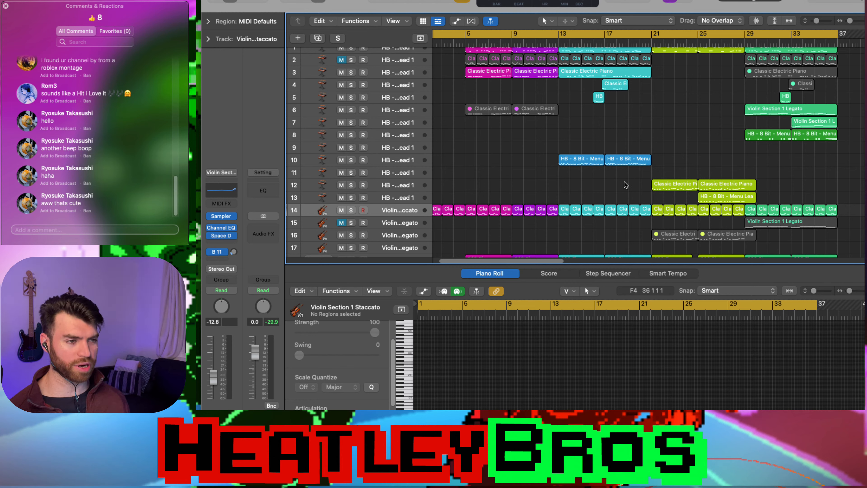
pyautogui.moveTo(553, 220); pyautogui.dragTo(469, 209)
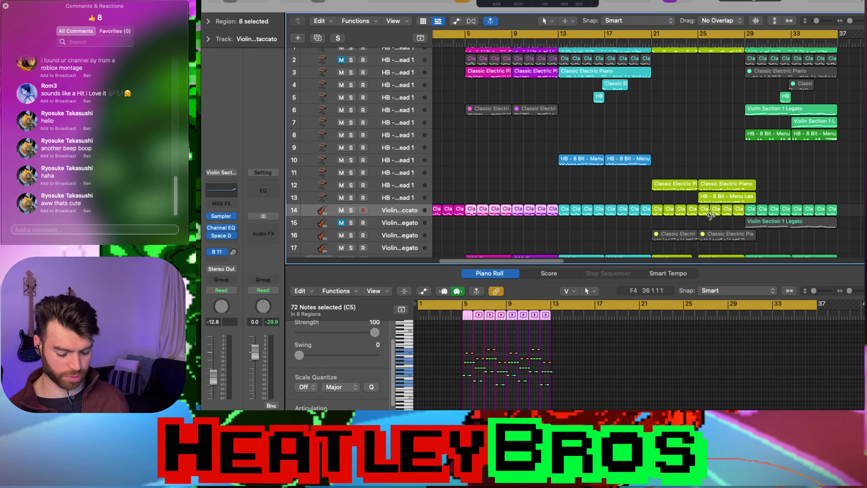
pyautogui.click(526, 183)
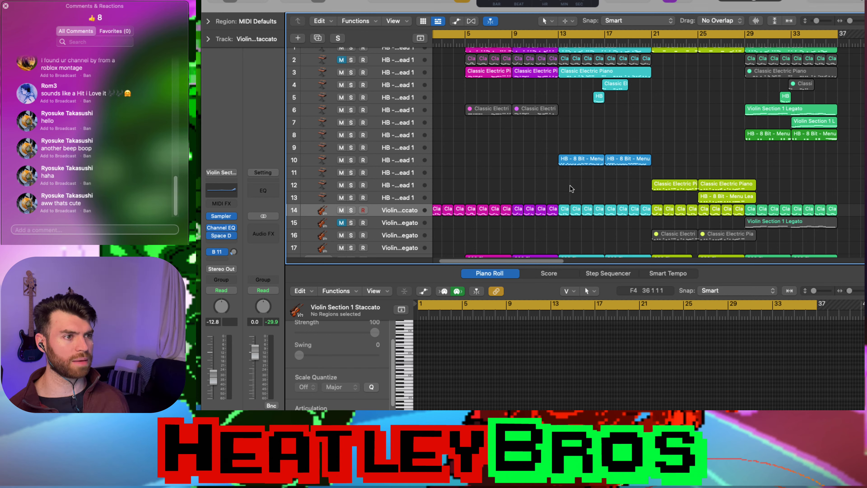
# - Compare the notes of track 10's HB - 8 Bit - Menu Lead 1 region at bar 13 with the staccato regions on track 14
pyautogui.click(567, 210)
pyautogui.click(573, 160)
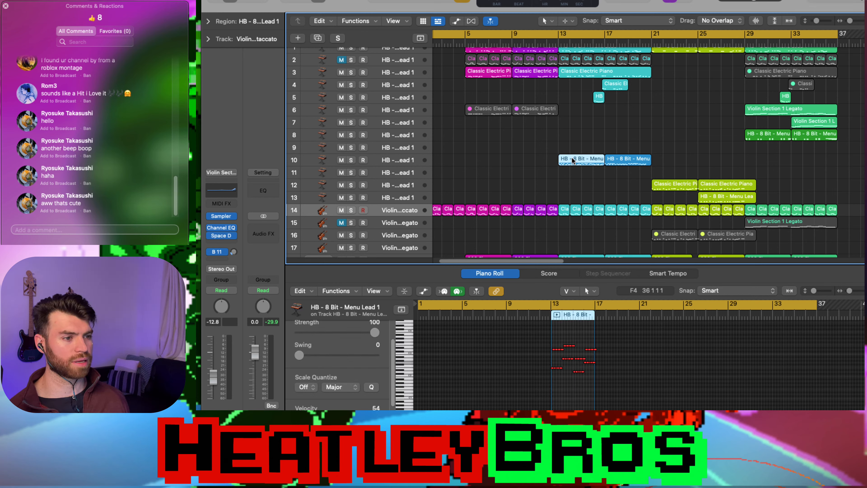
pyautogui.press('super+Right')
pyautogui.press('super+Right')
pyautogui.press('super+Right')
pyautogui.press('super+Right')
pyautogui.press('super+Right')
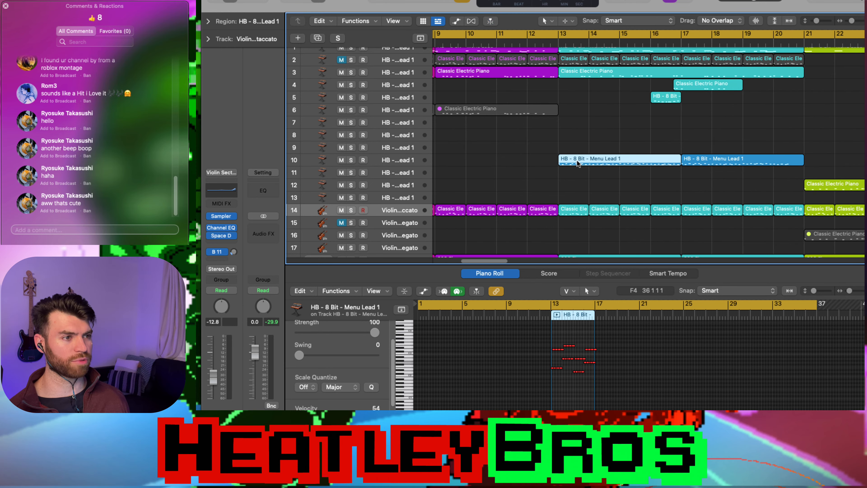
pyautogui.click(574, 215)
pyautogui.click(578, 160)
pyautogui.click(587, 208)
pyautogui.click(587, 159)
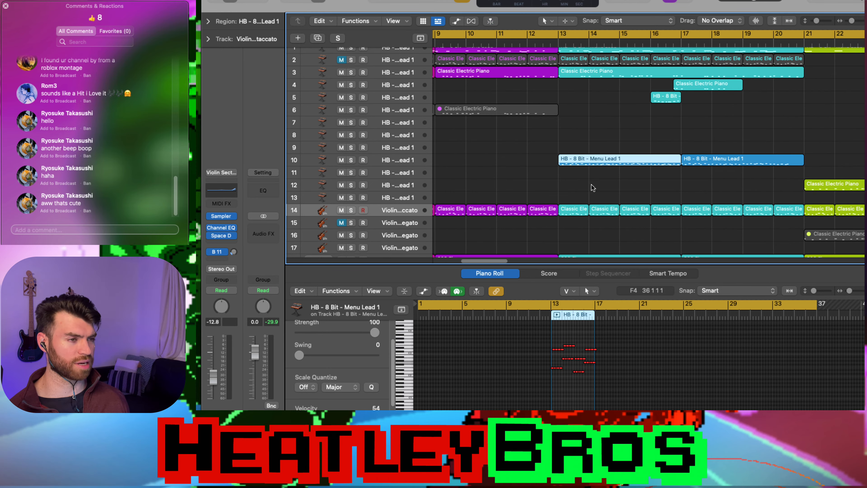
pyautogui.click(583, 182)
# - Play the passage around bar 9 and stop playback
pyautogui.click(594, 110)
pyautogui.press('space')
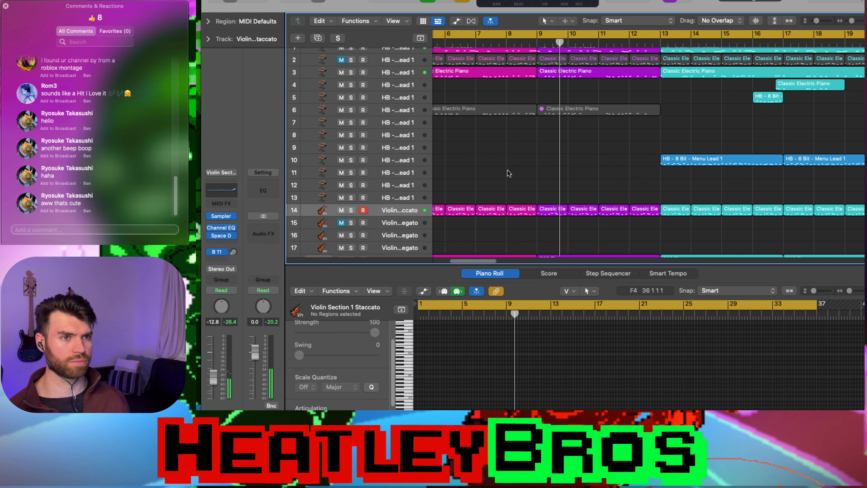
pyautogui.press('super+Left')
pyautogui.press('space')
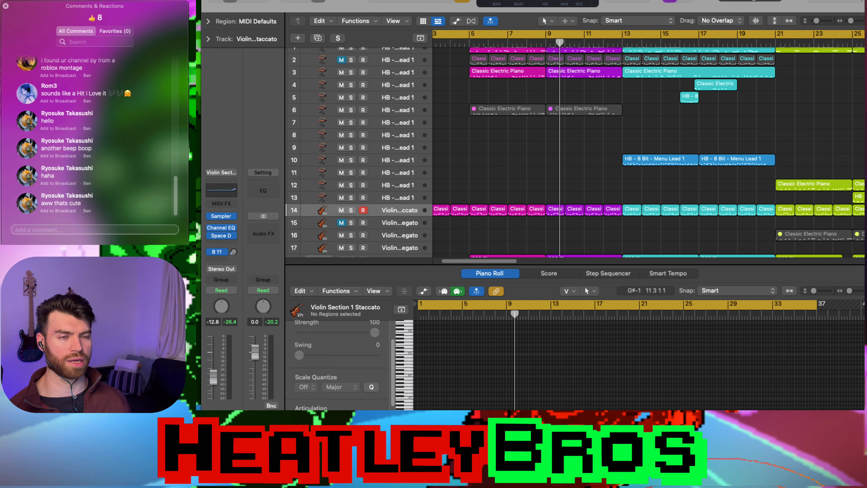
pyautogui.click(519, 146)
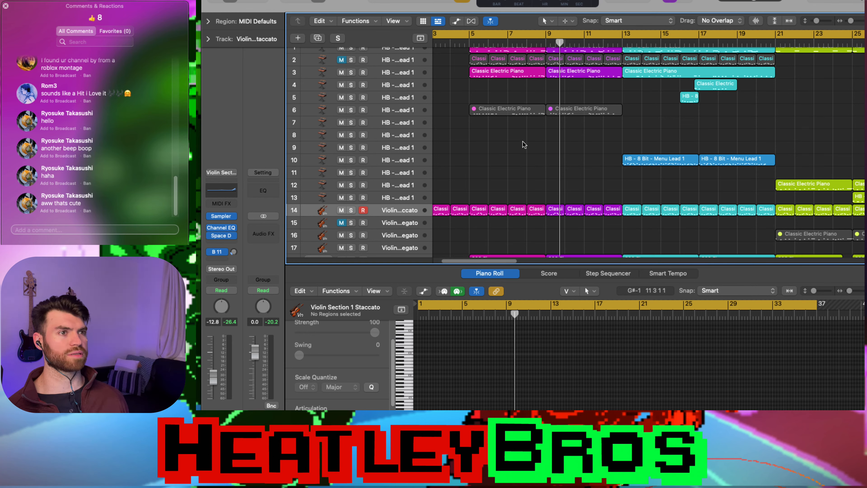
# - Play the arrangement from about bar 5 with the following sections in view
pyautogui.doubleClick(465, 45)
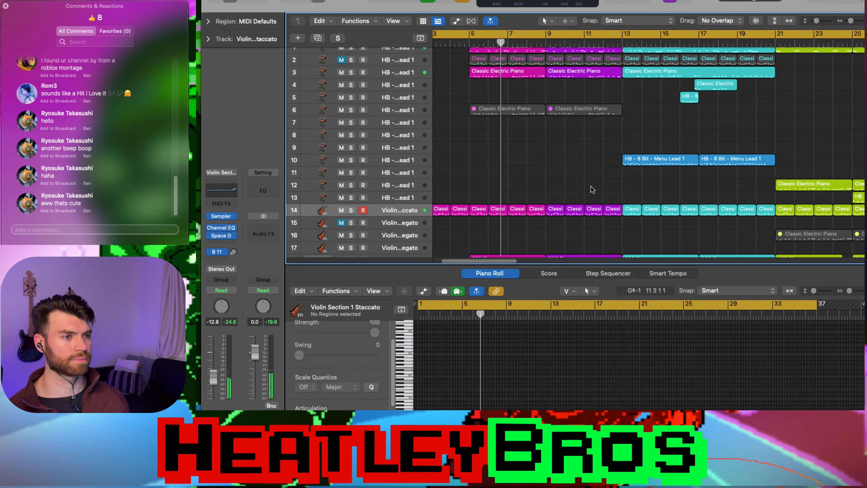
pyautogui.press('super+Left')
pyautogui.press('super+Right')
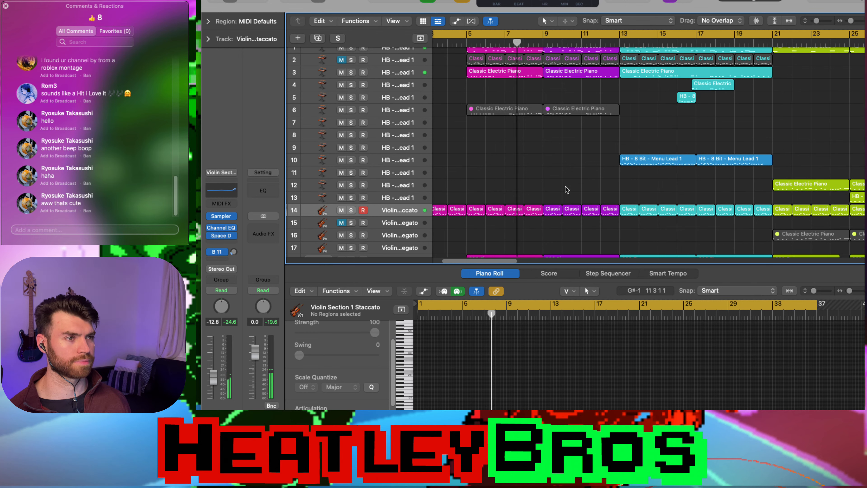
# - Unmute track 6's Classic Electric Piano region at bar 9 to hear it in the mix, and mute it again
pyautogui.hscroll(3, 607, 197)
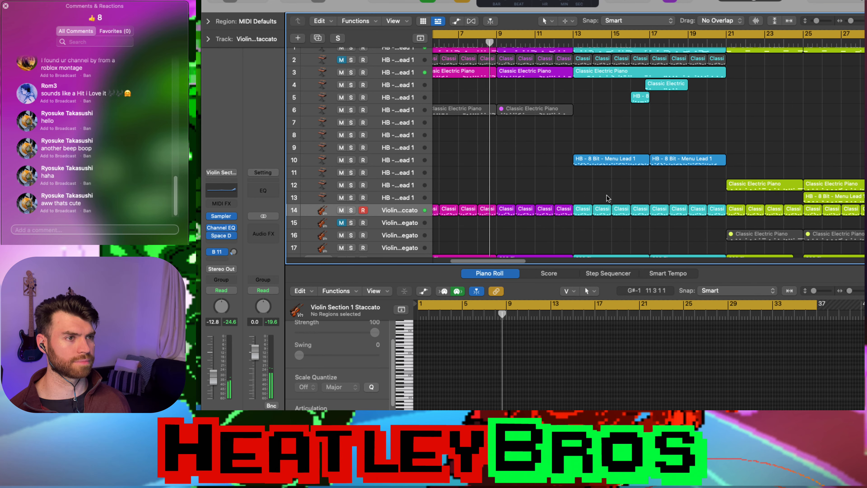
pyautogui.click(516, 109)
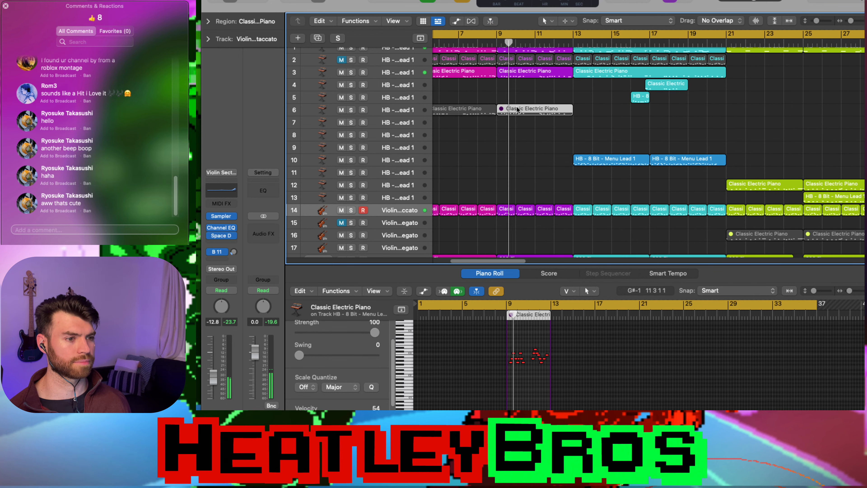
pyautogui.click(591, 133)
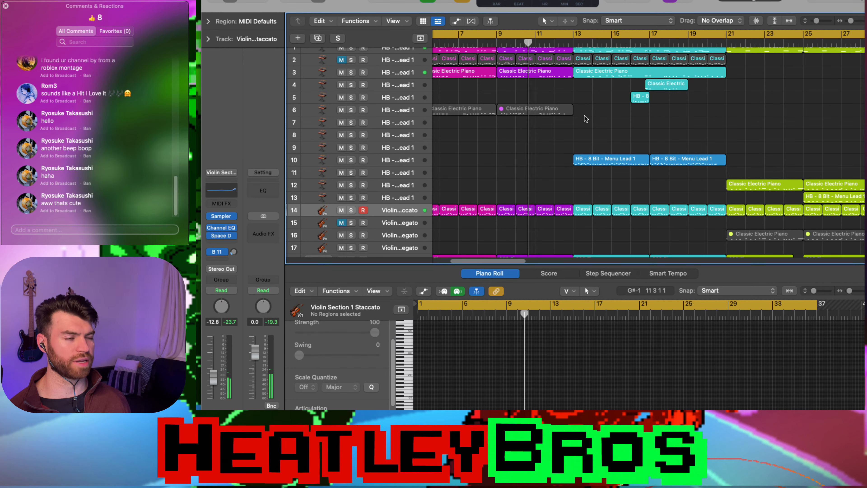
pyautogui.rightClick(529, 108)
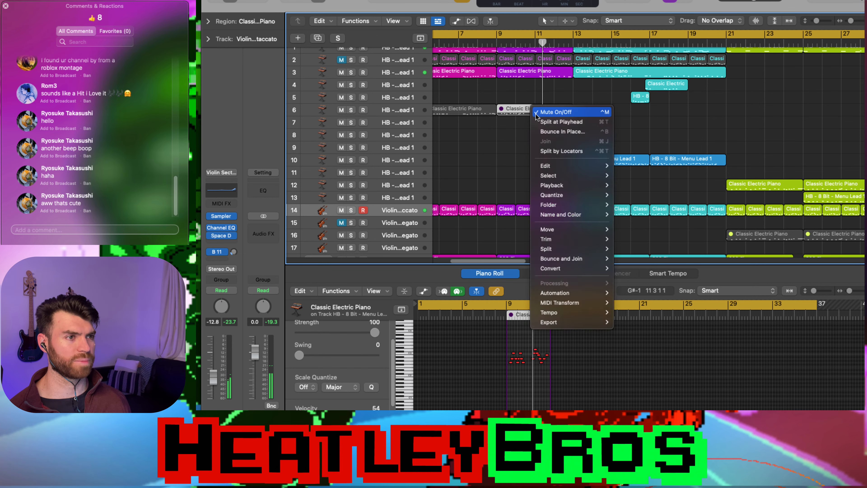
pyautogui.click(546, 112)
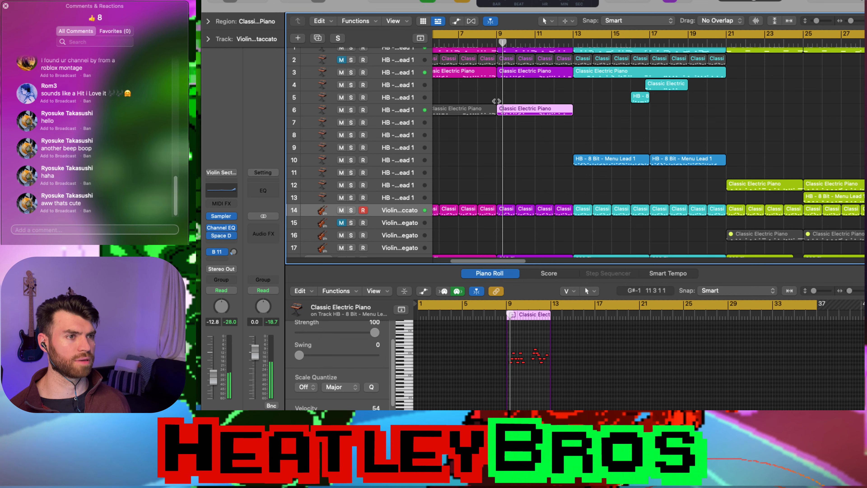
pyautogui.hotkey('ctrl', 'm')
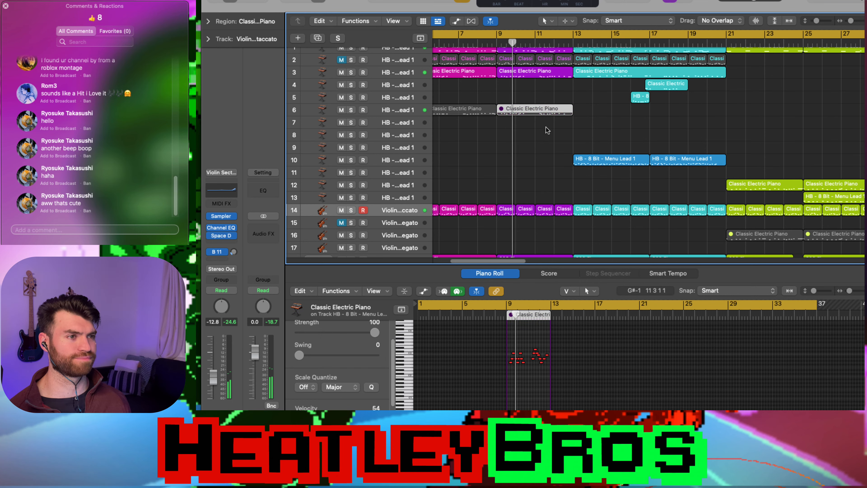
# - Play the arrangement from bar 9 into the bar 13 section with the whole arrangement in view
pyautogui.press('Return')
pyautogui.doubleClick(591, 44)
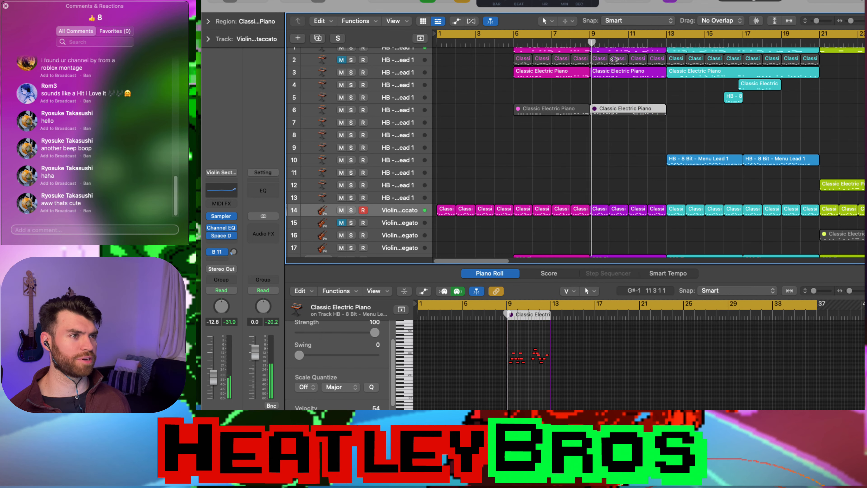
pyautogui.click(699, 132)
pyautogui.press('super+Left')
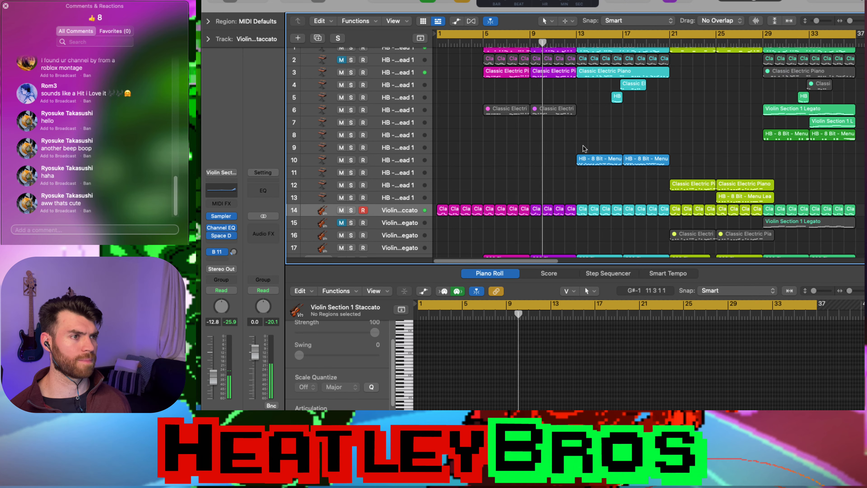
pyautogui.hscroll(2, 587, 149)
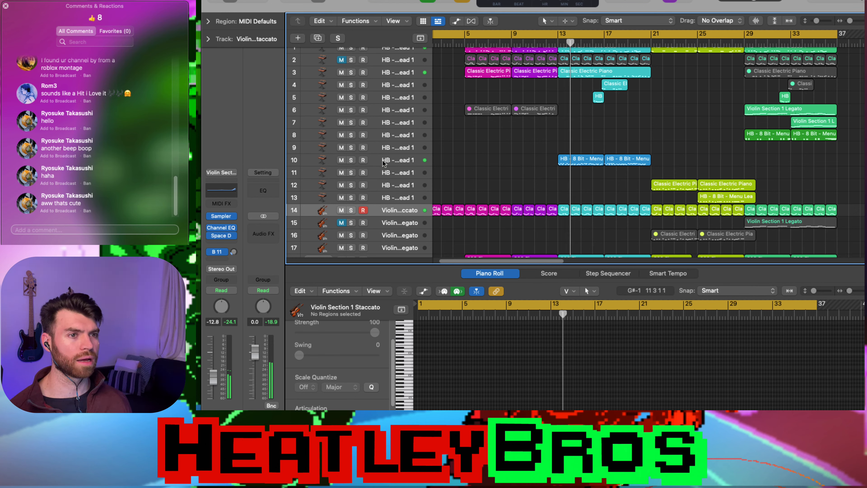
# - Solo tracks 10 and 14 to hear how they fit together, stop playback and clear both solos
pyautogui.click(351, 210)
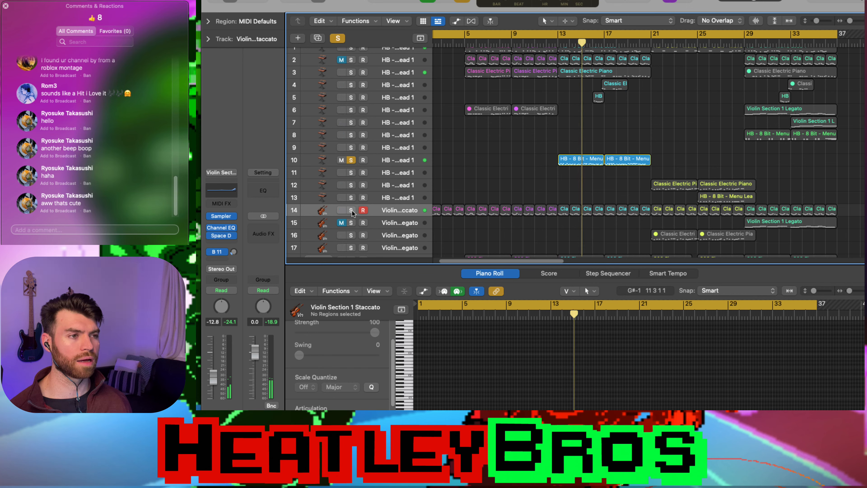
pyautogui.click(352, 209)
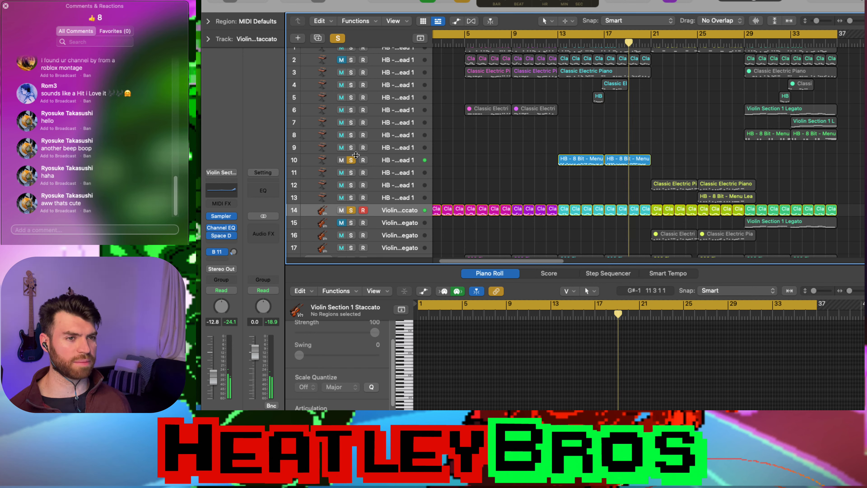
pyautogui.press('space')
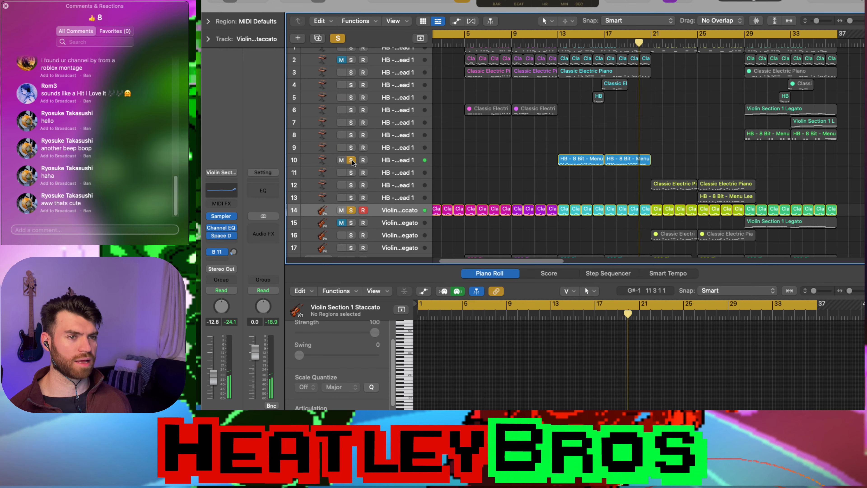
pyautogui.click(352, 160)
pyautogui.click(350, 210)
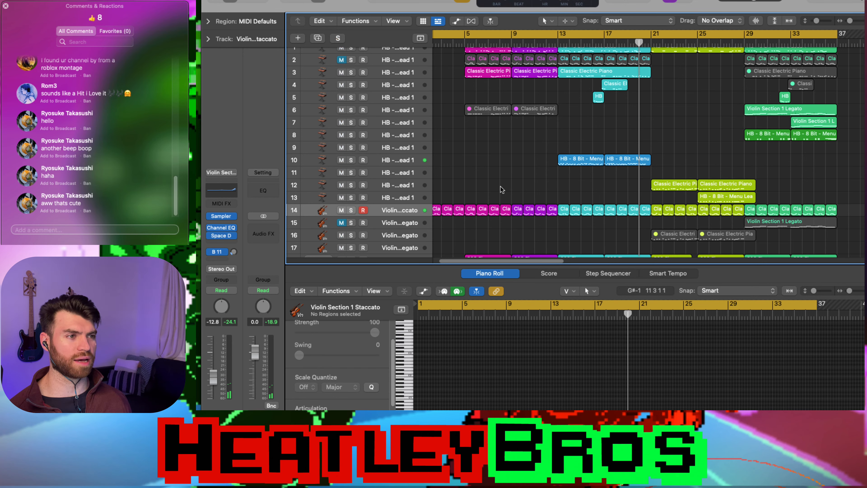
# - Examine the notes of track 10's two HB - 8 Bit - Menu Lead 1 regions in bars 13 to 21
pyautogui.click(562, 159)
pyautogui.click(596, 175)
pyautogui.moveTo(565, 128); pyautogui.dragTo(645, 188)
pyautogui.click(572, 160)
pyautogui.click(587, 185)
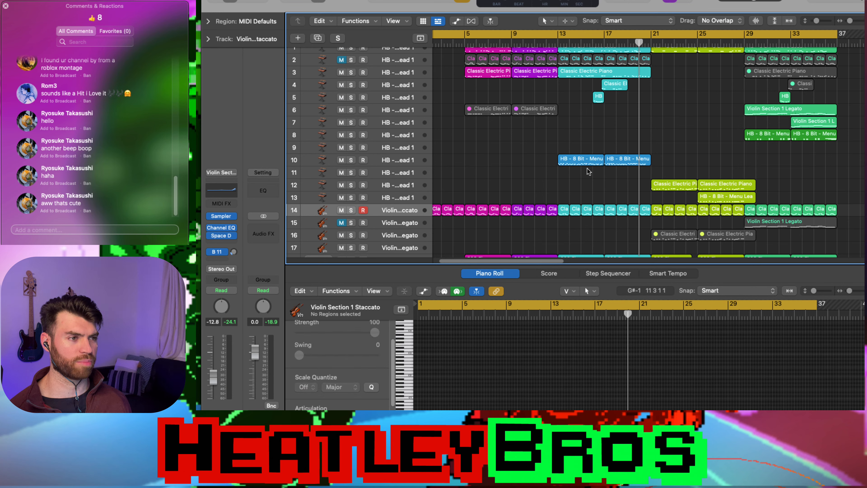
pyautogui.click(585, 161)
pyautogui.click(568, 204)
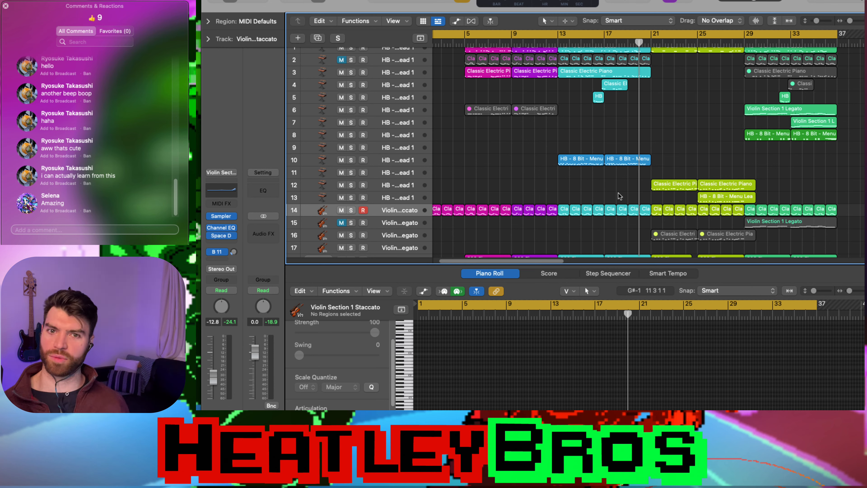
pyautogui.scroll(3, 615, 202)
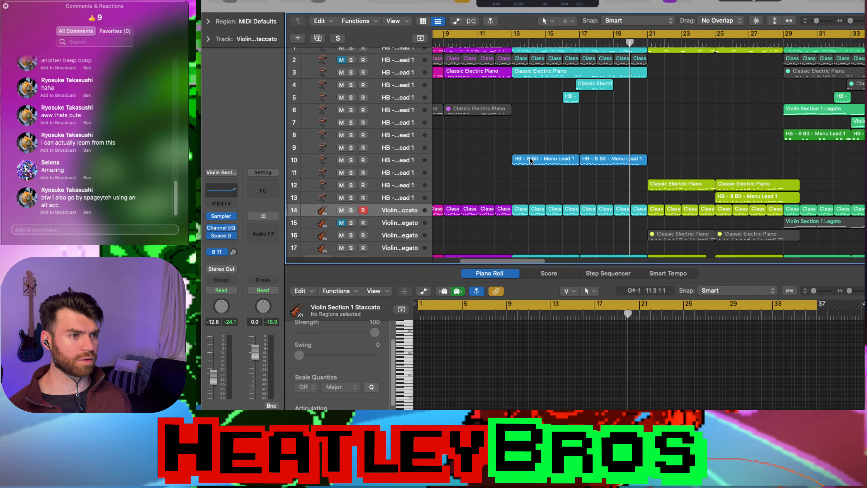
pyautogui.click(553, 160)
pyautogui.click(616, 160)
pyautogui.click(560, 160)
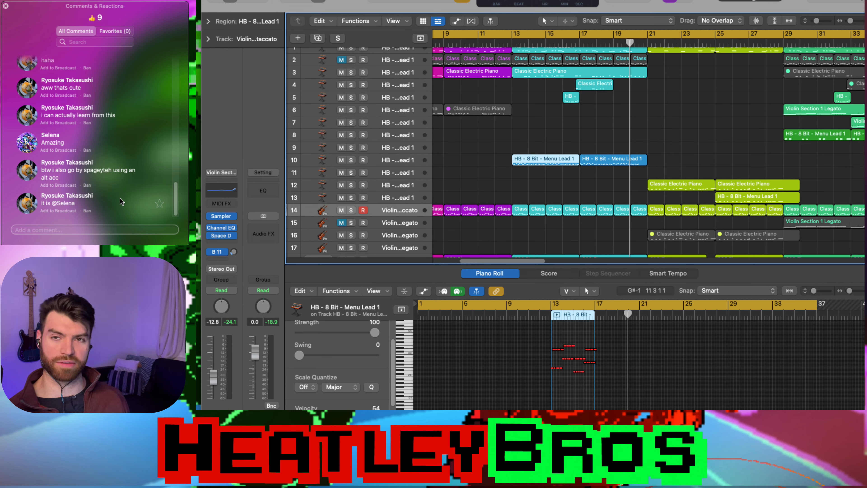
pyautogui.click(582, 126)
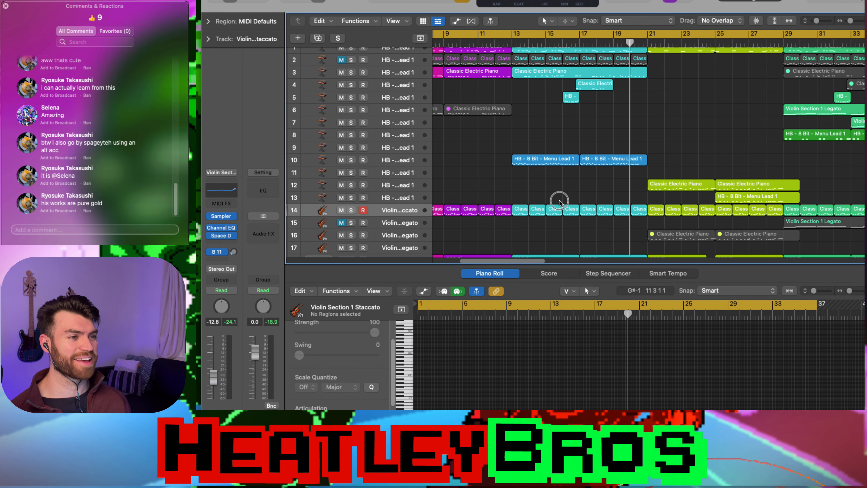
# - Copy track 14's eight staccato regions from bars 13 to 21 to bar 43 on the same track
pyautogui.moveTo(641, 226); pyautogui.dragTo(522, 206)
pyautogui.press('super+Left')
pyautogui.press('super+Left')
pyautogui.press('super+Left')
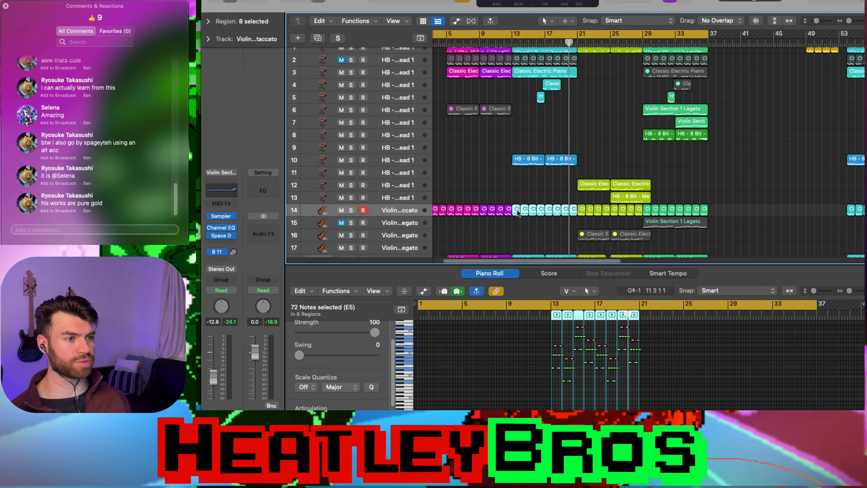
pyautogui.moveTo(517, 210); pyautogui.dragTo(572, 209)
pyautogui.moveTo(516, 213); pyautogui.dragTo(802, 208)
pyautogui.press('alt')
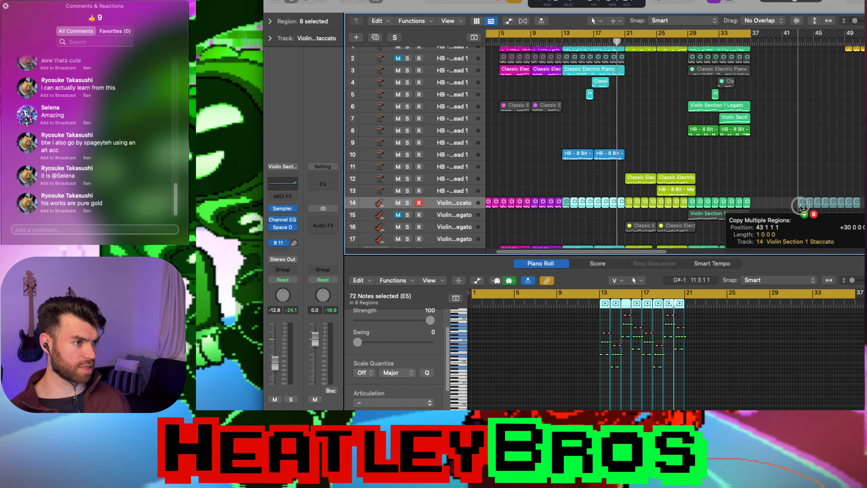
pyautogui.moveTo(802, 208); pyautogui.dragTo(801, 207)
pyautogui.hotkey('alt', 'c')
pyautogui.hotkey('alt', 'c')
pyautogui.click(778, 186)
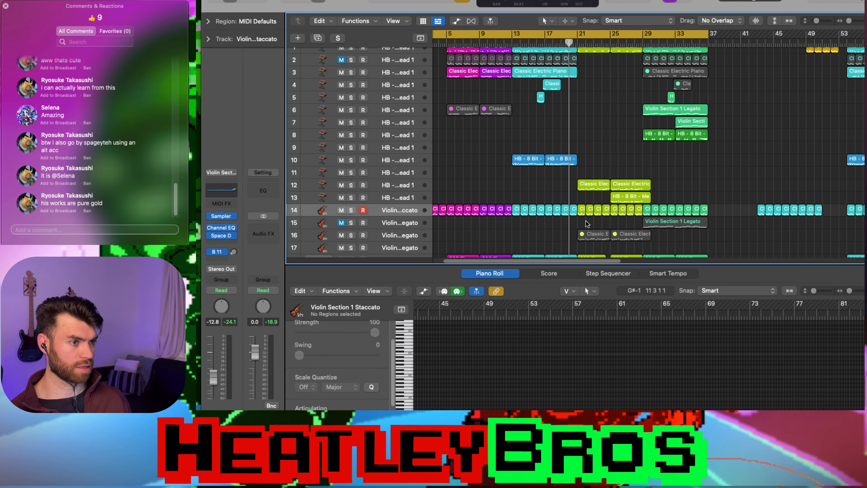
# - Mute track 14's eight original staccato regions in bars 13 to 21 and play from about bar 11
pyautogui.moveTo(574, 222); pyautogui.dragTo(511, 209)
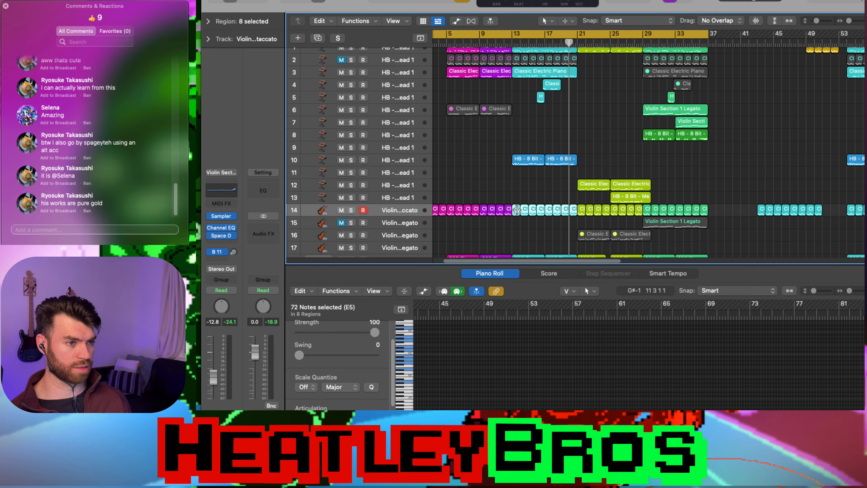
pyautogui.click(514, 191)
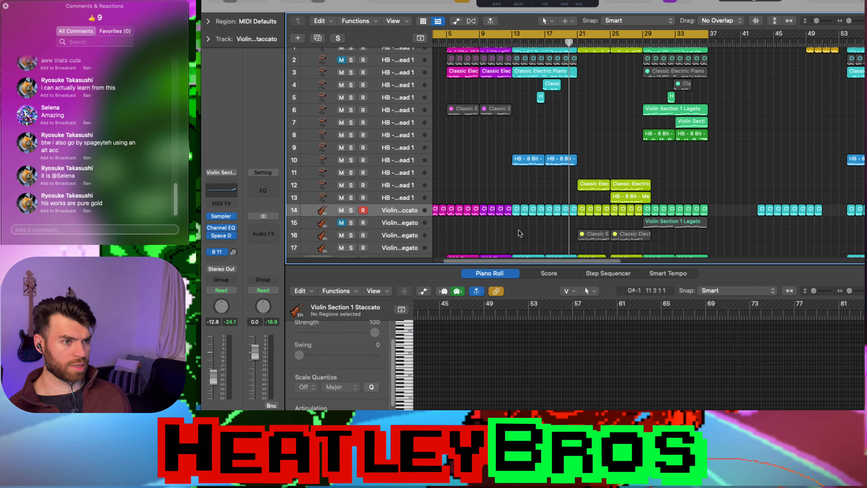
pyautogui.moveTo(513, 228); pyautogui.dragTo(585, 192)
pyautogui.rightClick(575, 210)
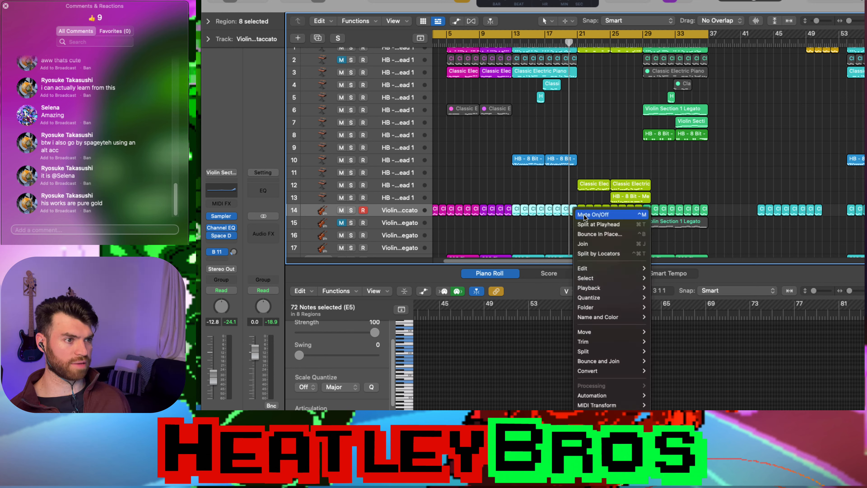
pyautogui.click(584, 215)
pyautogui.click(522, 191)
pyautogui.click(495, 42)
pyautogui.press('space')
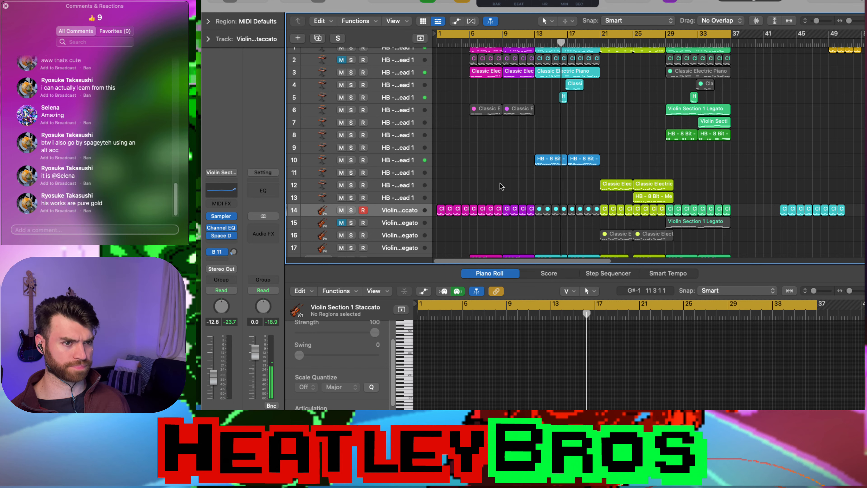
# - Select track 16, the Violin Section 1 Legato track, and enable it for recording
pyautogui.scroll(-2, 501, 186)
pyautogui.scroll(3, 501, 188)
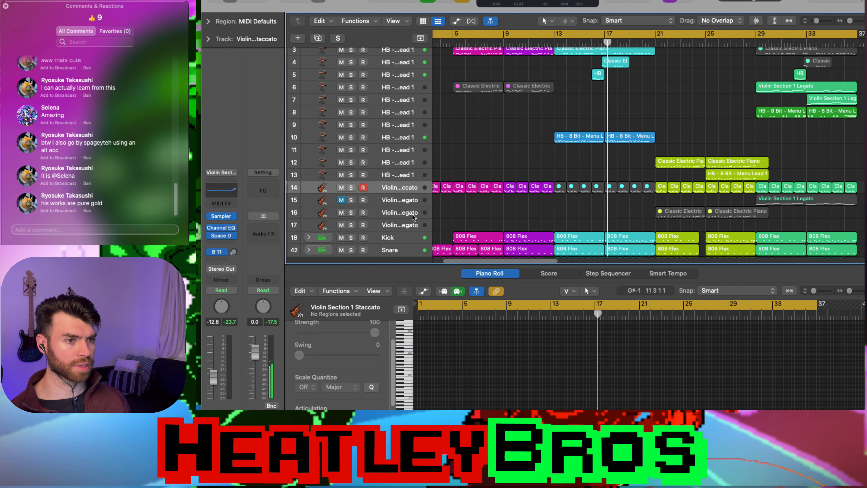
pyautogui.click(412, 214)
pyautogui.click(363, 212)
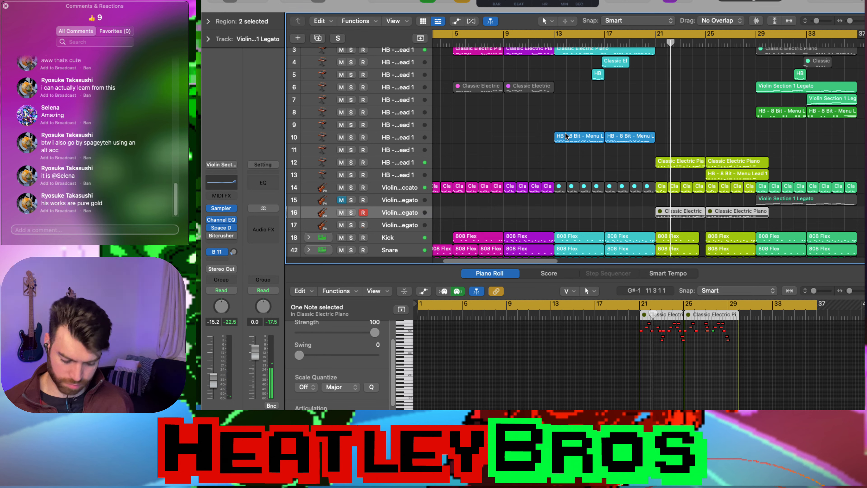
pyautogui.click(661, 98)
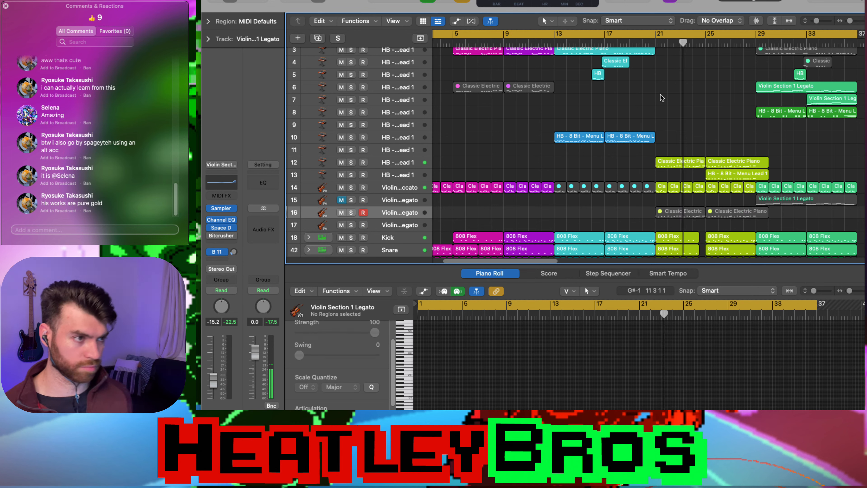
# - Set the cycle range to bars 13 to 21
pyautogui.press('super+Left')
pyautogui.click(583, 98)
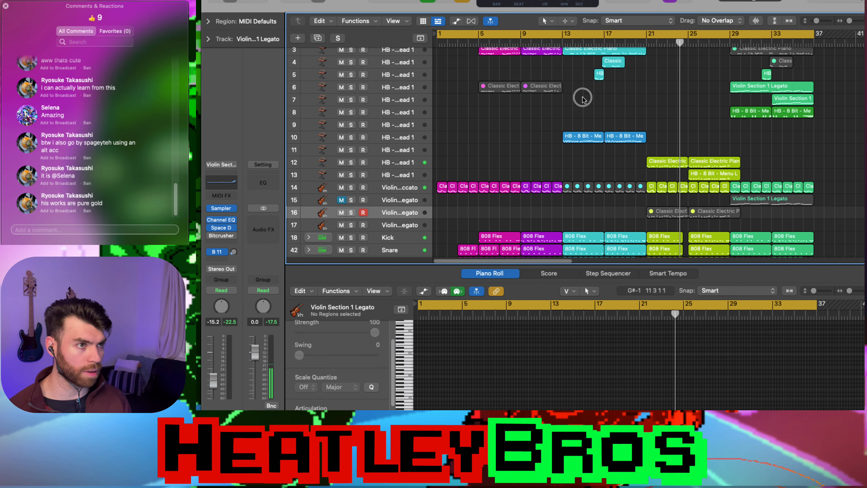
pyautogui.moveTo(564, 33); pyautogui.dragTo(648, 35)
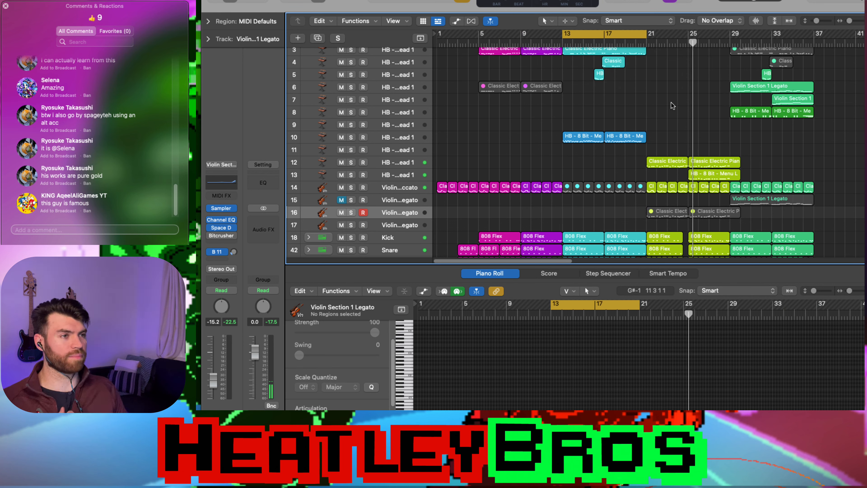
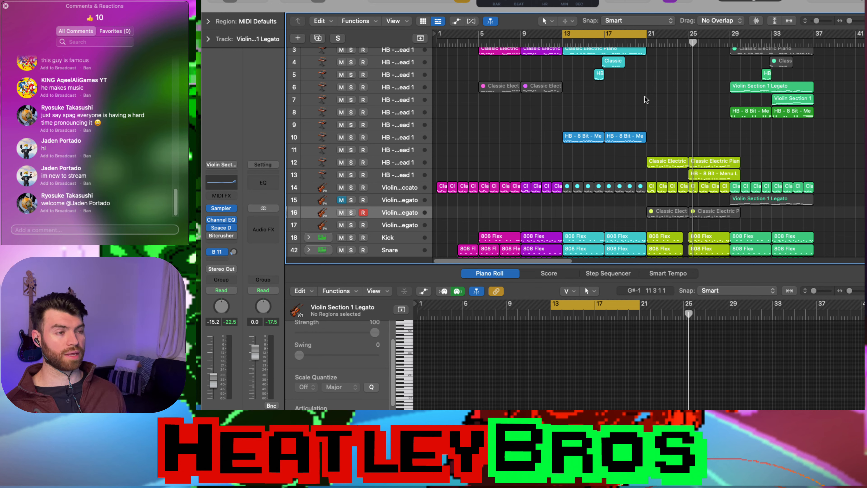
pyautogui.click(645, 98)
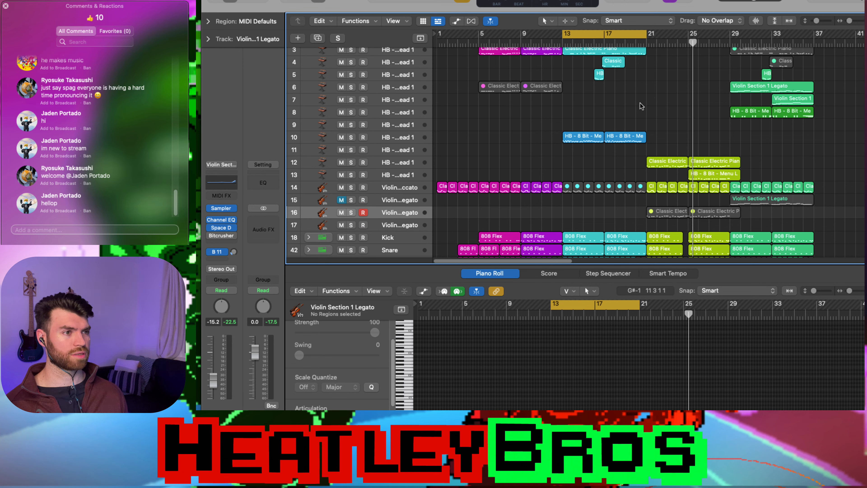
# - Play back the arrangement from bar 13 and from bar 29 to compare the two sections
pyautogui.press('space')
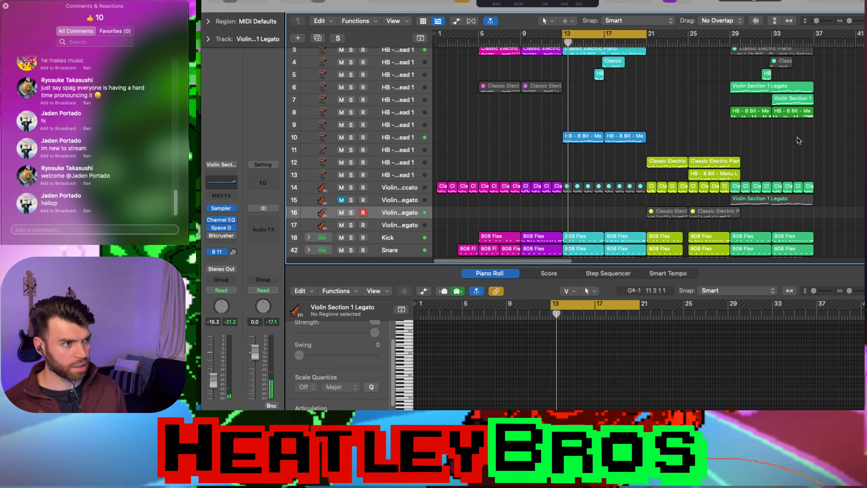
pyautogui.click(770, 86)
pyautogui.click(729, 41)
pyautogui.click(764, 129)
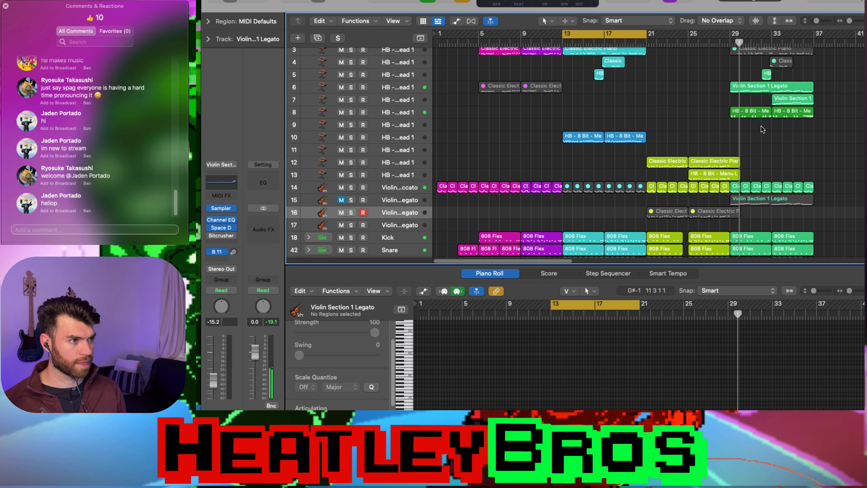
# - Copy the eight-bar Violin Section 1 Legato region at bar 29 on track 6 to bar 13 on track 16
pyautogui.click(762, 86)
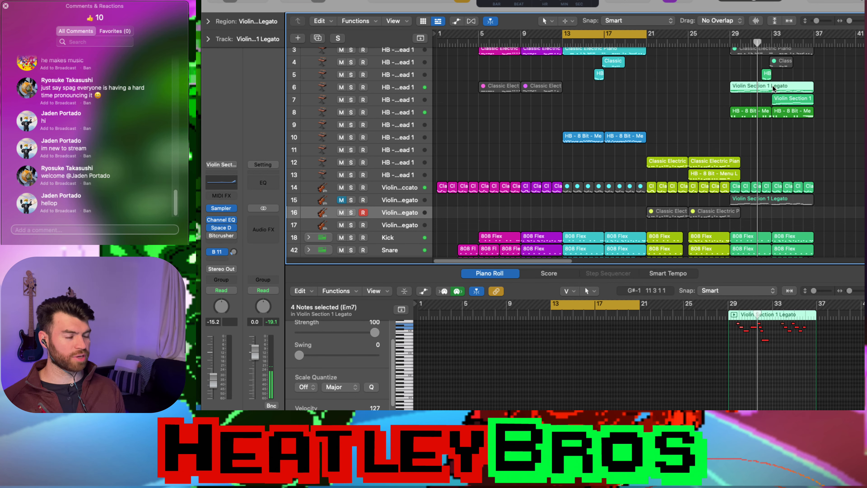
pyautogui.moveTo(774, 88); pyautogui.dragTo(773, 88)
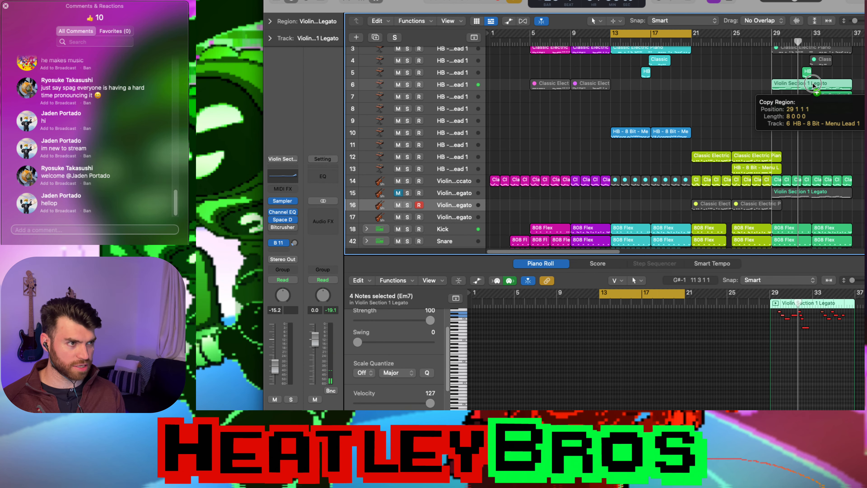
pyautogui.moveTo(814, 85); pyautogui.dragTo(650, 210)
# - Play the section from bar 13 and lower the volume of violin track 16 to -25.0 dB
pyautogui.press('space')
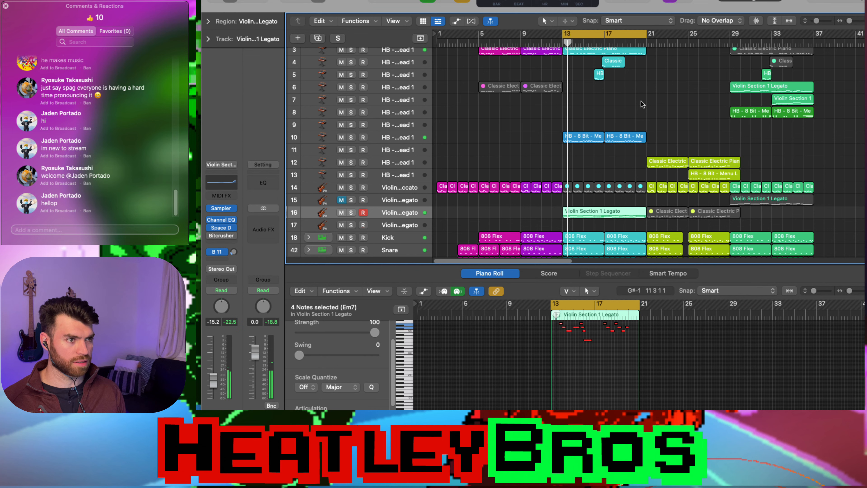
pyautogui.click(622, 168)
pyautogui.click(584, 214)
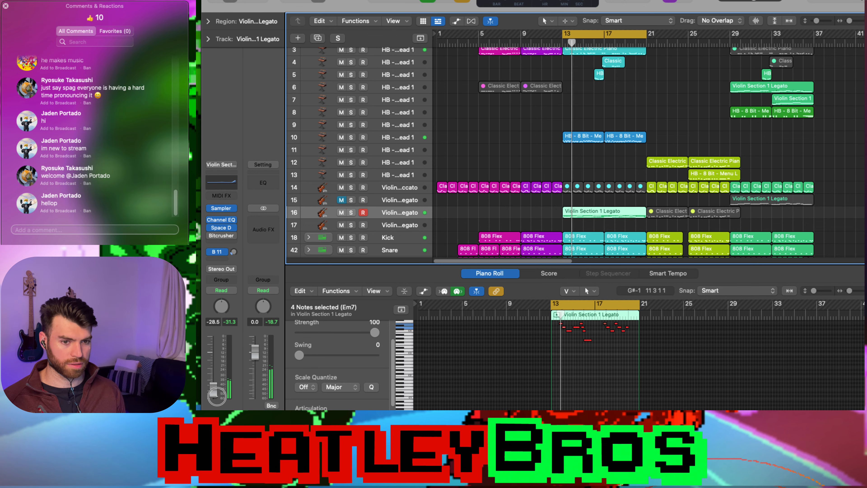
pyautogui.moveTo(217, 397); pyautogui.dragTo(217, 394)
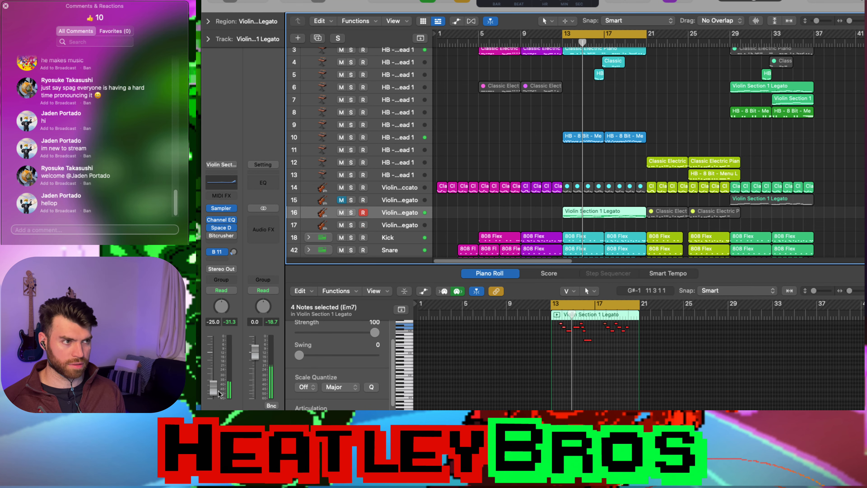
# - Copy the violin region at bar 33 on track 7 to bar 17 on track 17 and set that track's volume to -22.0 dB
pyautogui.moveTo(784, 99); pyautogui.dragTo(663, 218)
pyautogui.click(735, 215)
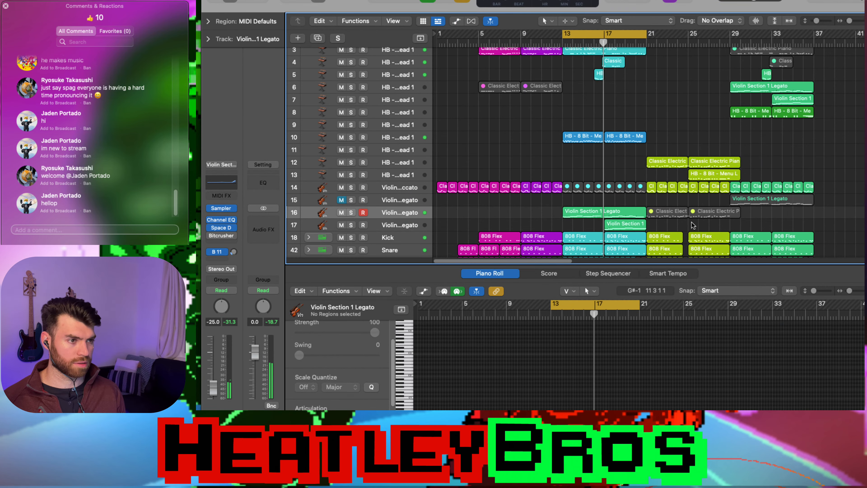
pyautogui.click(393, 225)
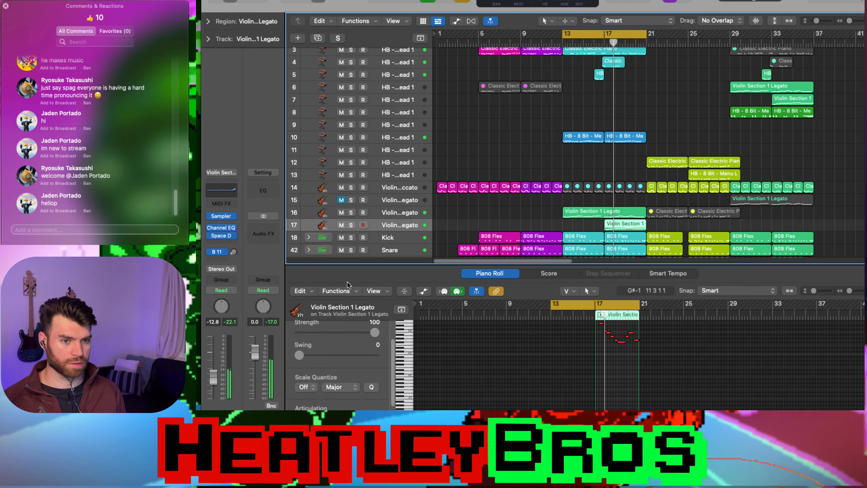
pyautogui.moveTo(212, 380); pyautogui.dragTo(212, 399)
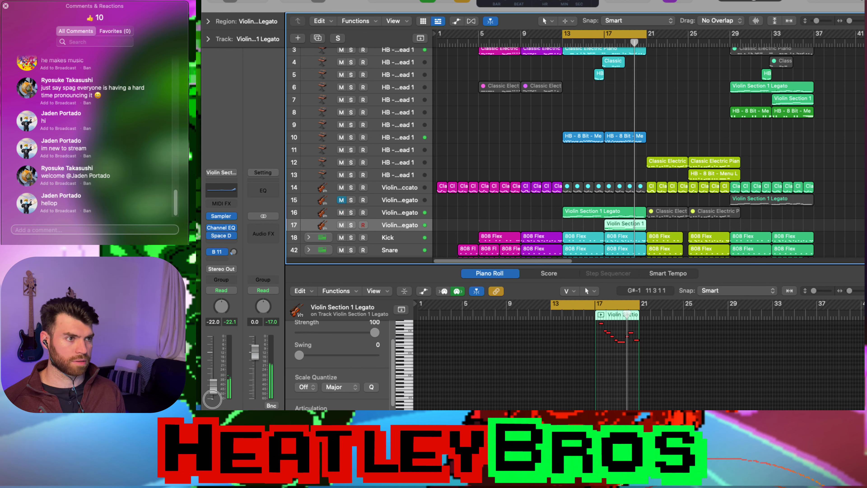
# - Listen to the two copied violin regions on tracks 16 and 17 within bars 13 to 21 and delete both
pyautogui.click(606, 201)
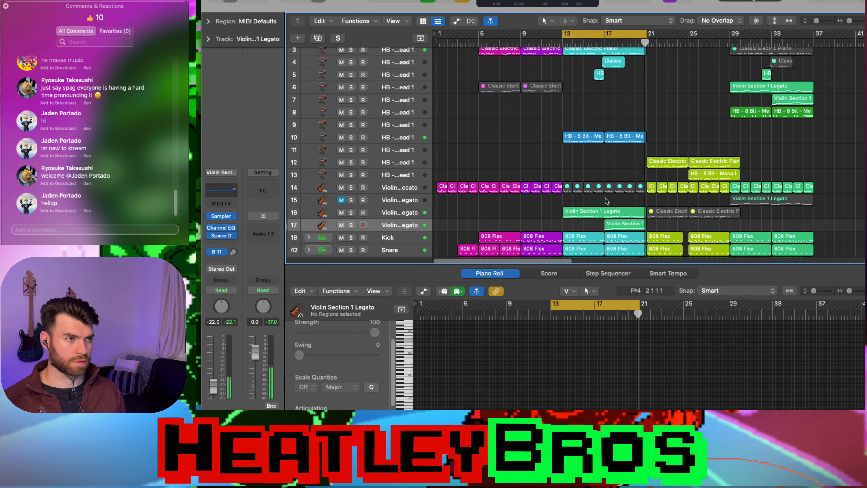
pyautogui.click(608, 211)
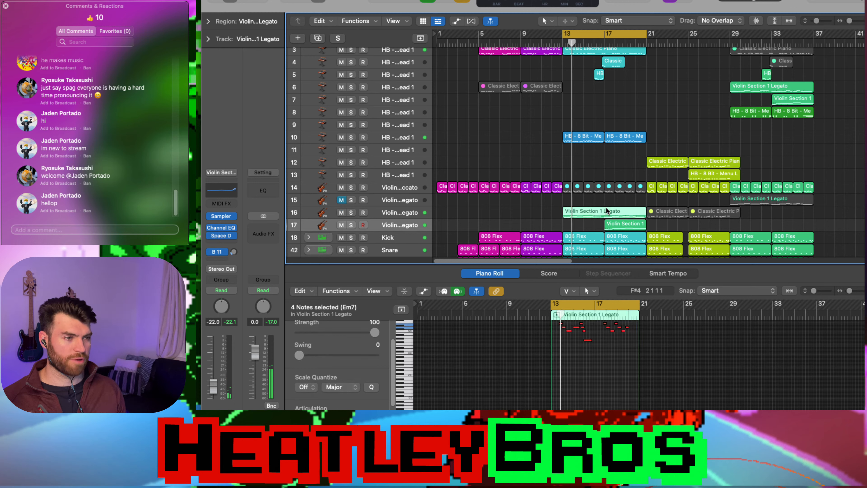
pyautogui.click(607, 202)
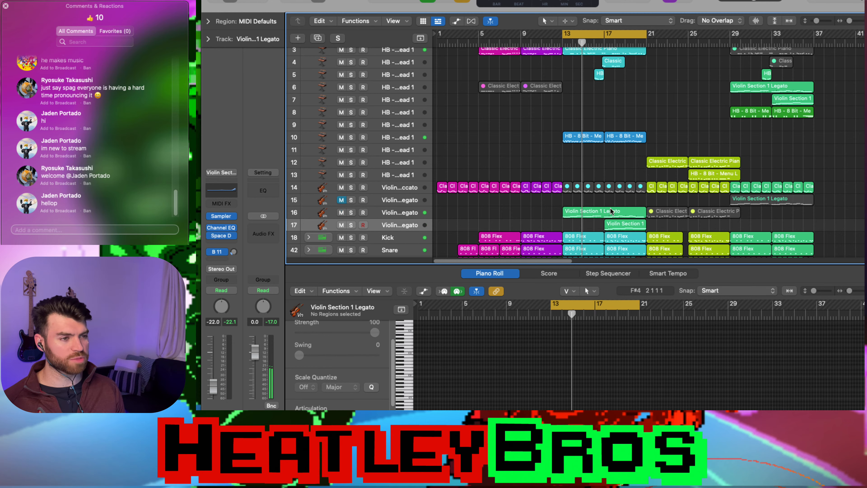
pyautogui.click(611, 210)
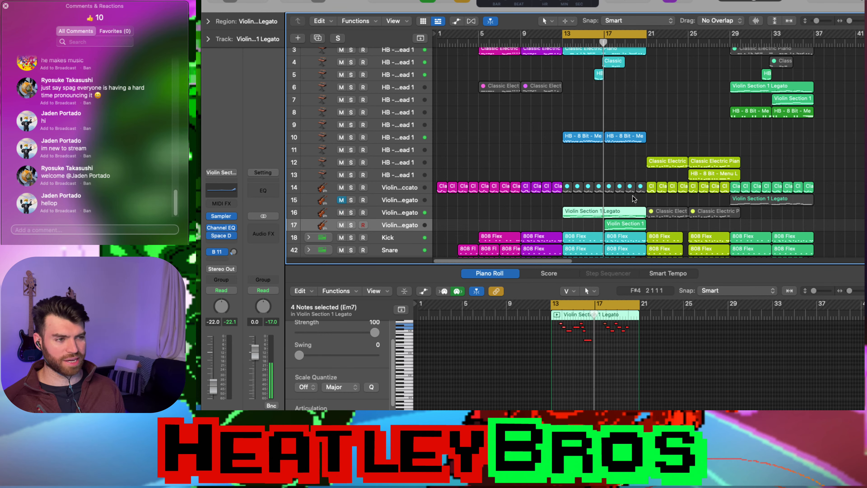
pyautogui.moveTo(633, 198); pyautogui.dragTo(610, 222)
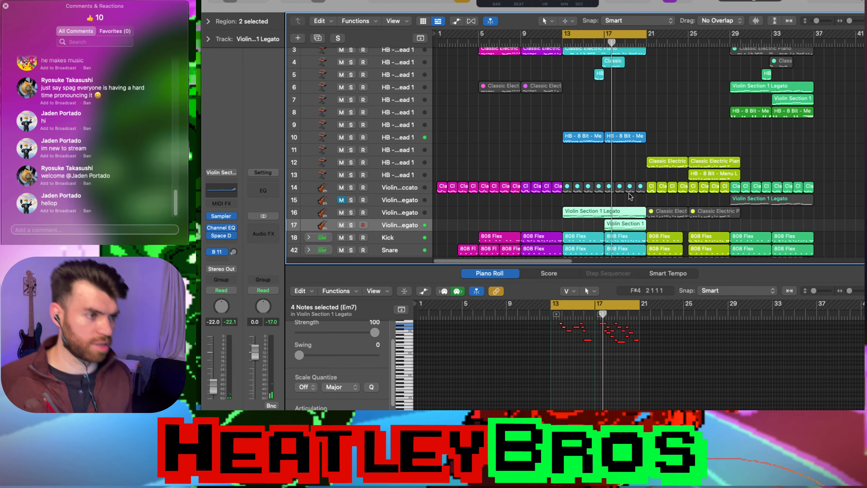
pyautogui.press('Delete')
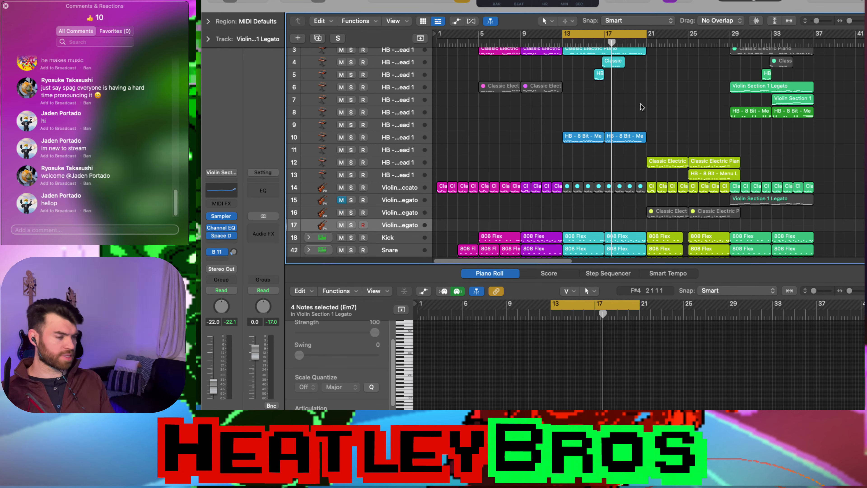
# - Extend the cycle range so that it starts at bar 11
pyautogui.moveTo(559, 41); pyautogui.dragTo(541, 38)
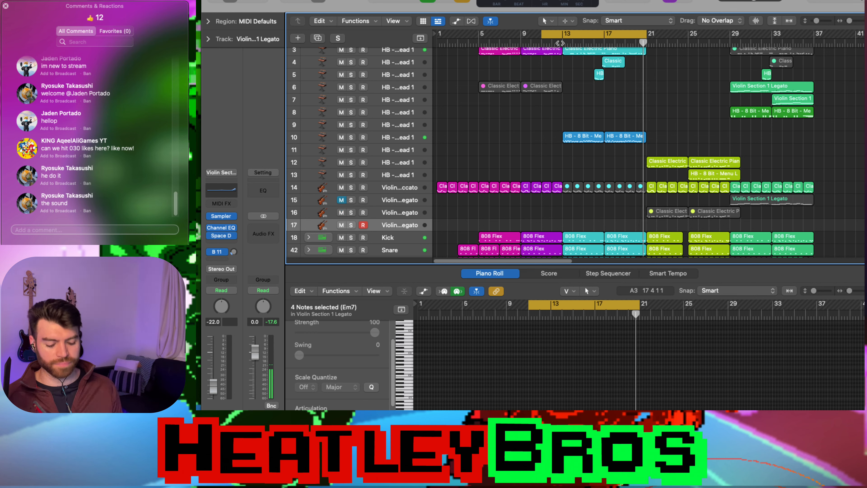
pyautogui.scroll(5, 603, 173)
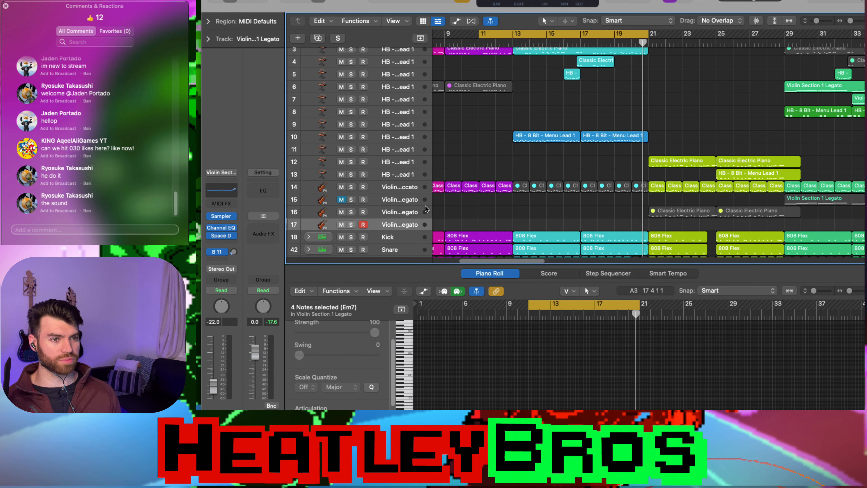
# - Audition the sounds of violin legato tracks 15 and 16 and the 8 Bit Menu Lead tracks 6, 8 and 9
pyautogui.click(403, 210)
pyautogui.click(402, 202)
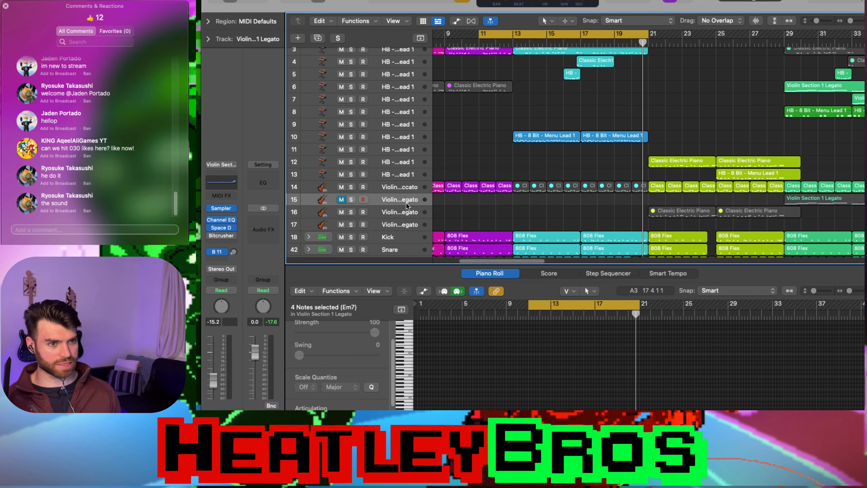
pyautogui.click(401, 212)
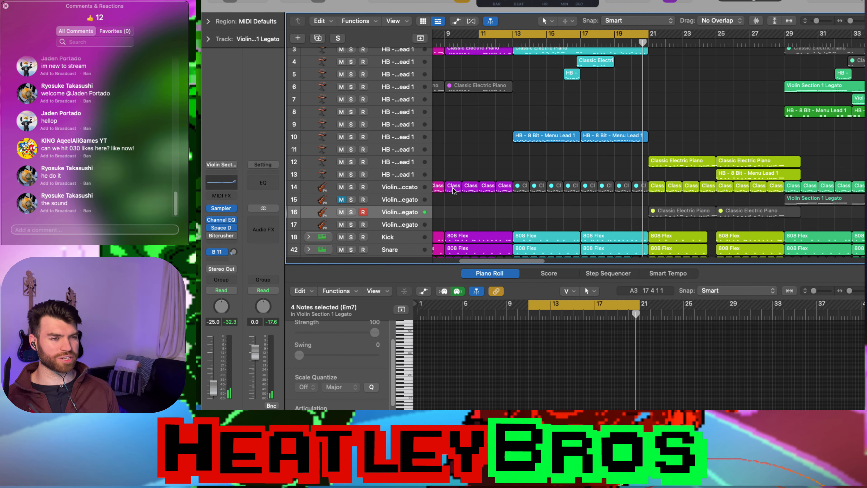
pyautogui.scroll(1, 484, 181)
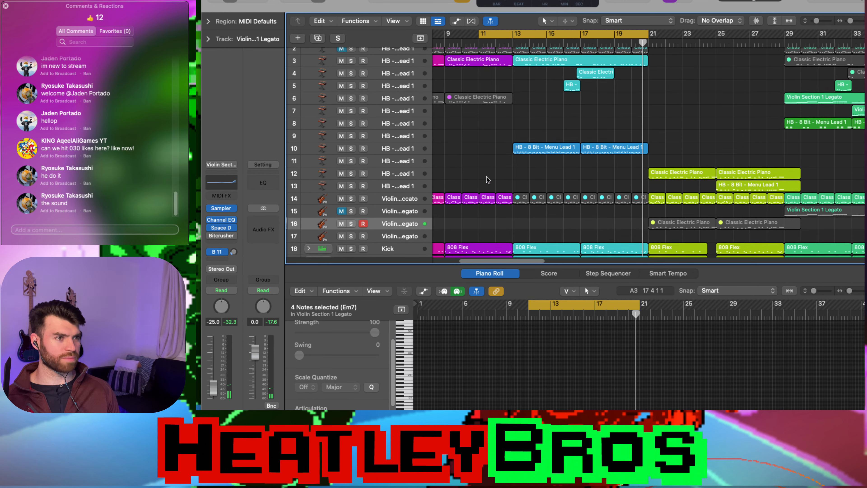
pyautogui.click(390, 105)
pyautogui.click(402, 130)
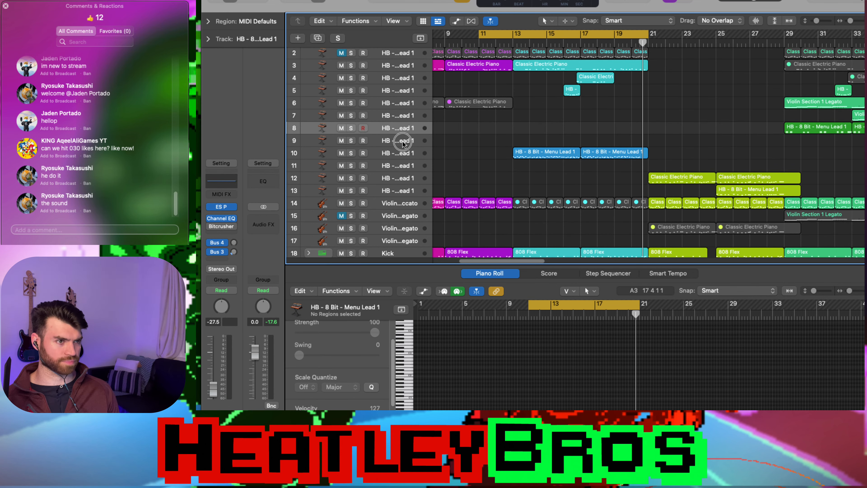
pyautogui.click(403, 142)
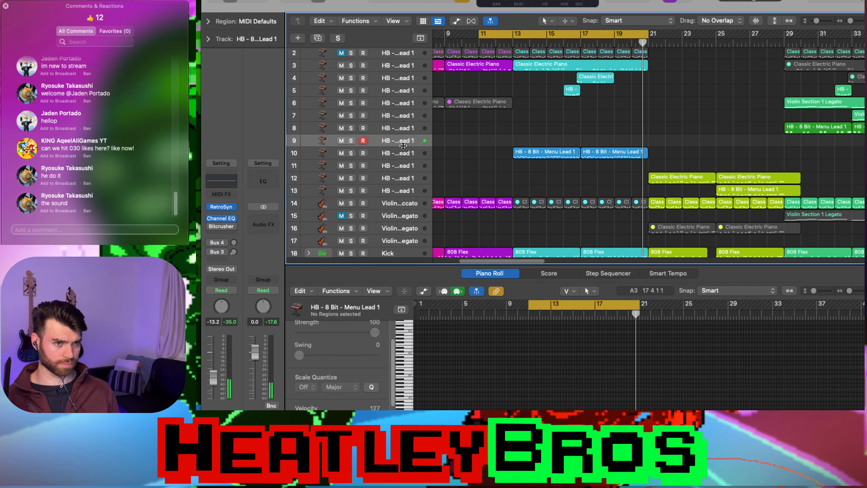
pyautogui.click(401, 128)
pyautogui.click(402, 105)
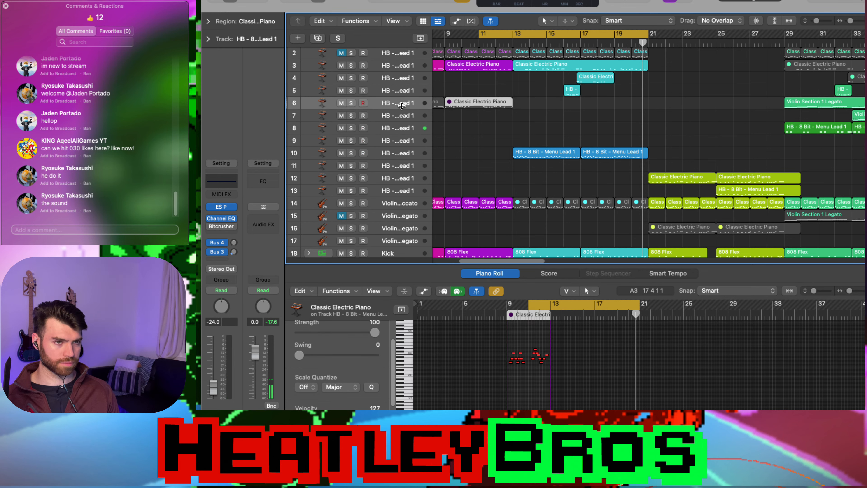
pyautogui.click(547, 103)
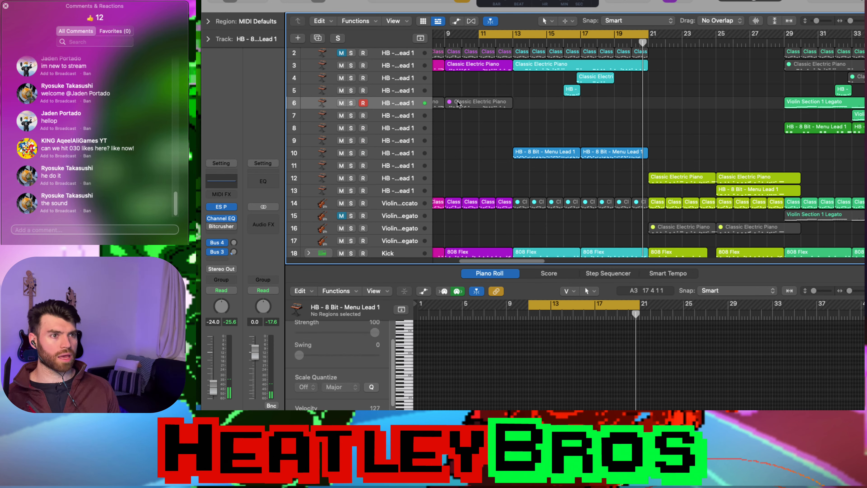
# - Duplicate track 6 with its settings and load the HB - 8 Bit - Menu chord 1 preset in the new track's ES P synth
pyautogui.click(386, 102)
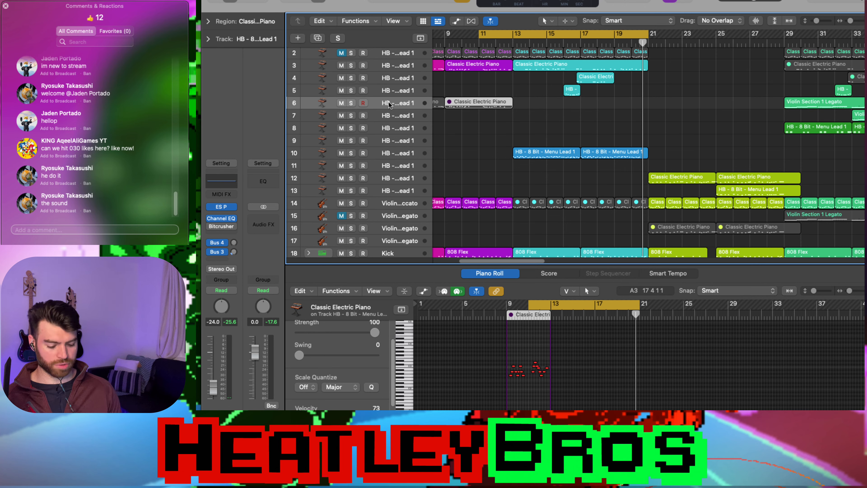
pyautogui.press('super+d')
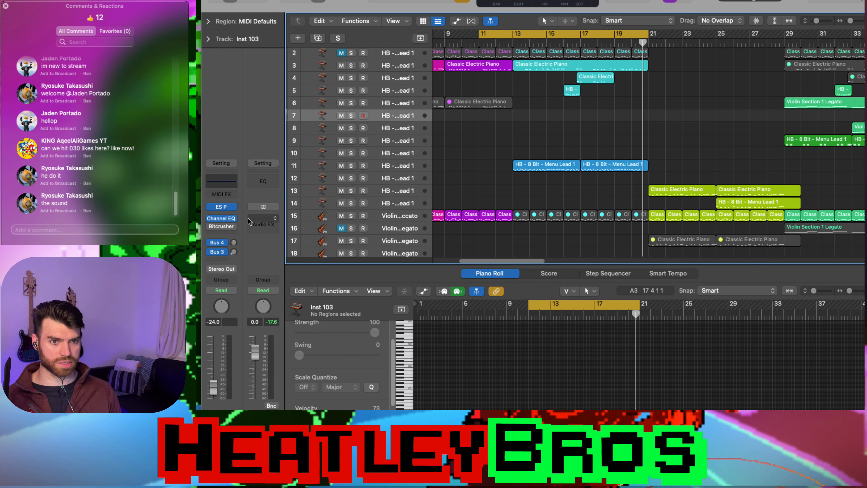
pyautogui.click(223, 207)
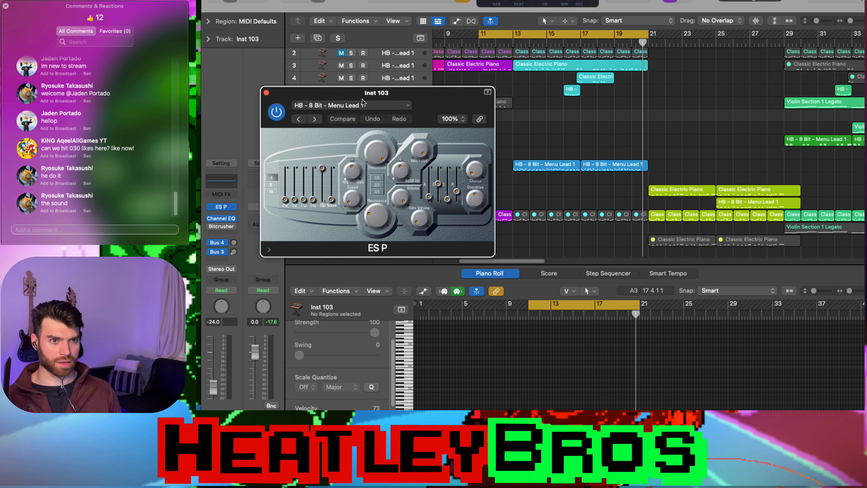
pyautogui.click(368, 106)
pyautogui.click(371, 304)
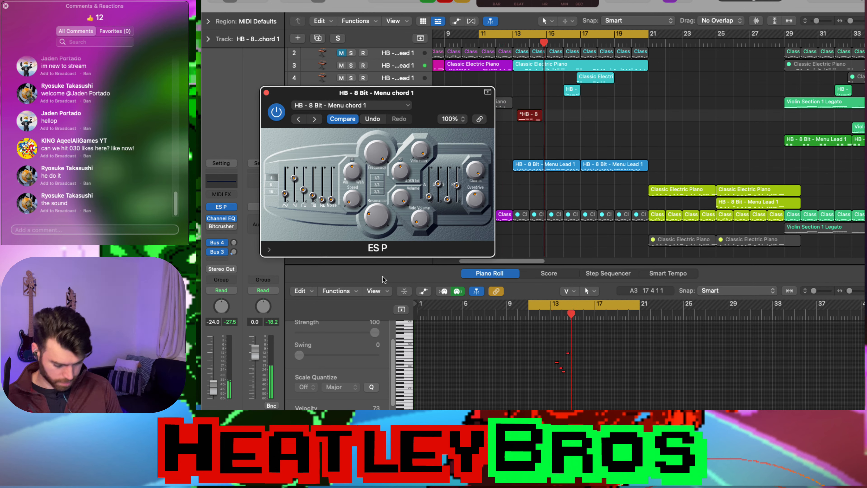
# - Stop recording the Menu chord 1 part near bar 15 and quantize all its notes to 1/16 Swing D
pyautogui.press('space')
pyautogui.press('super+Right')
pyautogui.press('super+Right')
pyautogui.press('super+Right')
pyautogui.press('super+Right')
pyautogui.press('super+Right')
pyautogui.press('super+Right')
pyautogui.press('super+Right')
pyautogui.press('super+Right')
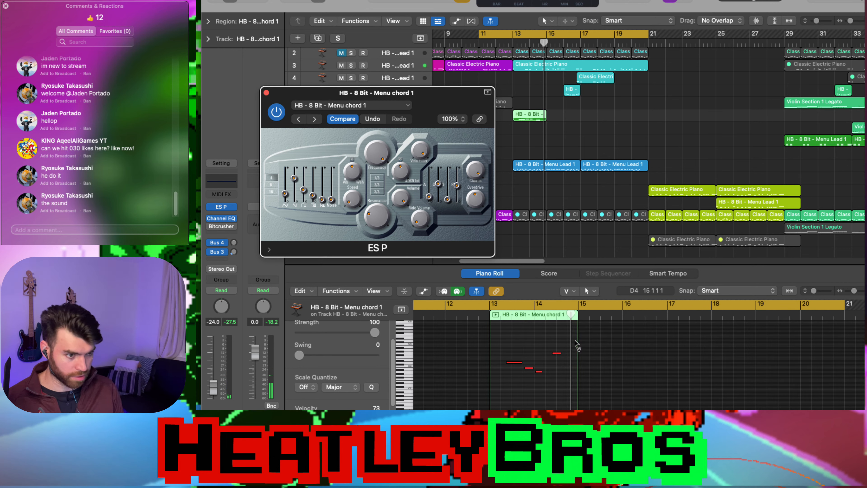
pyautogui.click(551, 389)
pyautogui.press('super+a')
pyautogui.scroll(2, 382, 355)
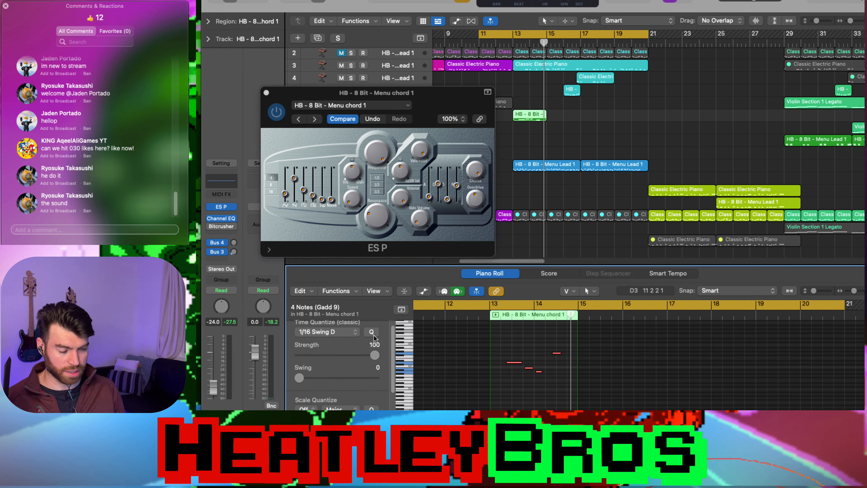
pyautogui.click(633, 120)
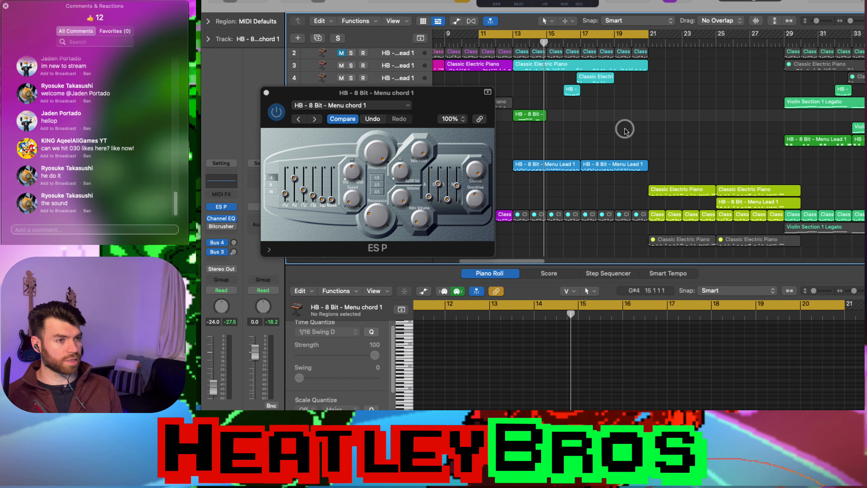
# - Lengthen the second, third and fourth notes of the recorded Menu chord 1 region and select the last note
pyautogui.click(541, 117)
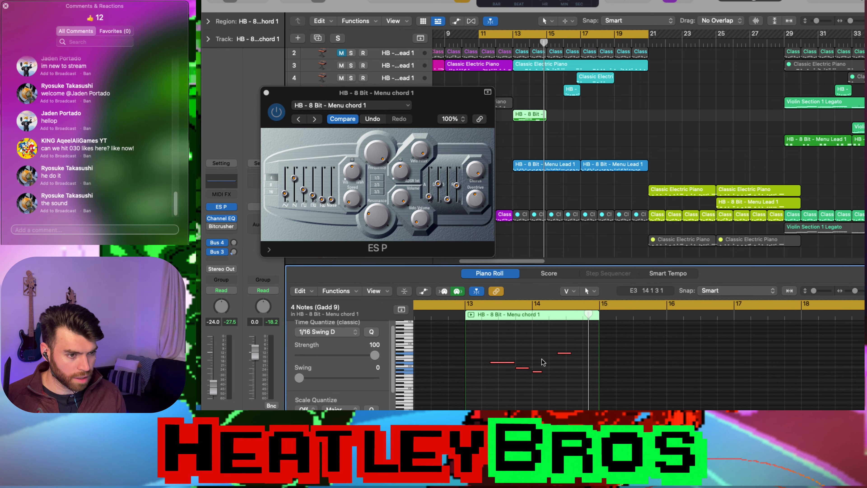
pyautogui.moveTo(514, 363)
pyautogui.mouseDown()
pyautogui.moveTo(560, 392)
pyautogui.moveTo(513, 360)
pyautogui.mouseUp()
pyautogui.moveTo(548, 390); pyautogui.dragTo(532, 368)
pyautogui.click(577, 368)
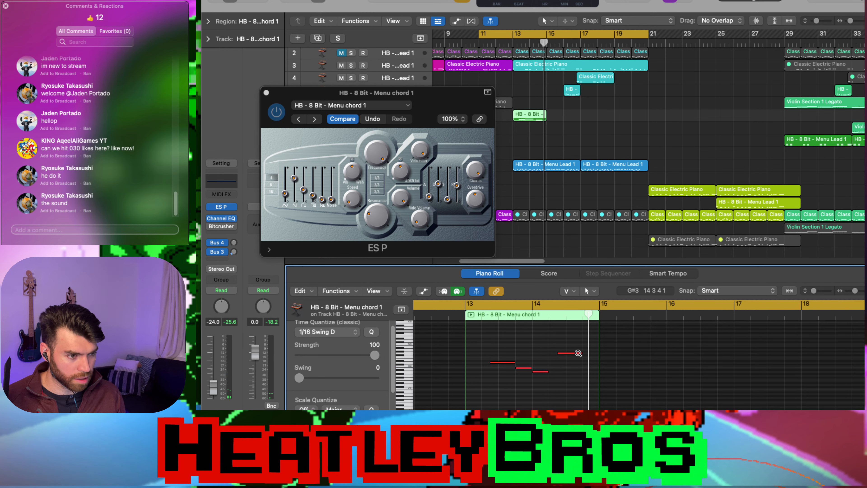
pyautogui.click(566, 354)
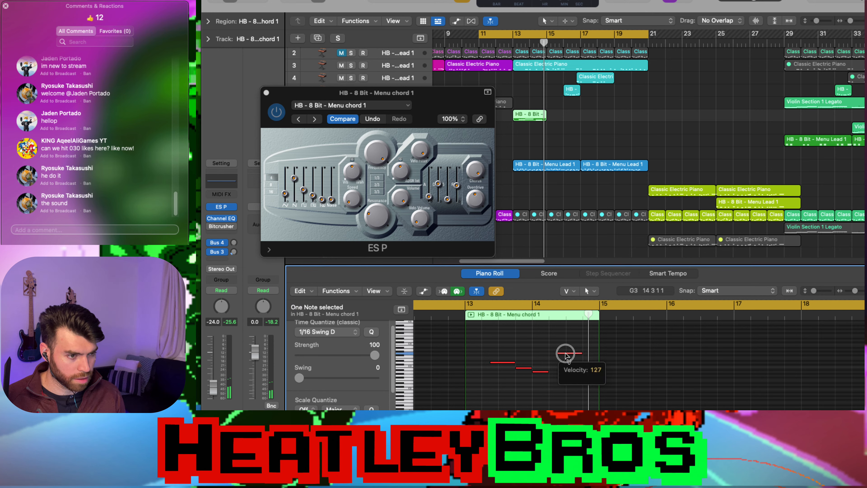
# - Set the cycle range to bars 13 to 15 and play back the recorded Menu chord 1 part
pyautogui.press('super+a')
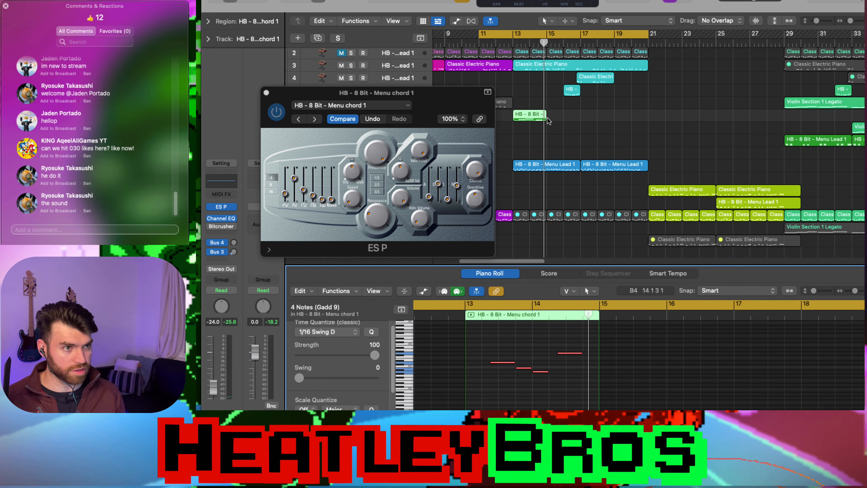
pyautogui.click(516, 36)
pyautogui.moveTo(515, 36); pyautogui.dragTo(549, 38)
pyautogui.press('space')
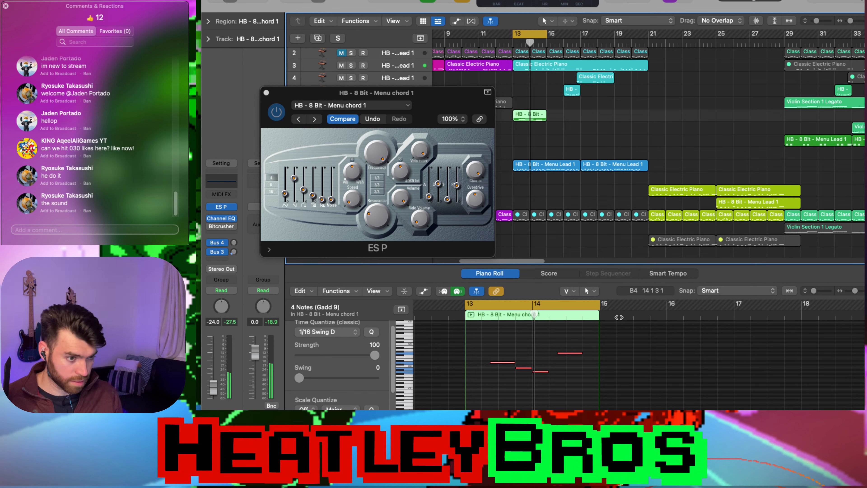
pyautogui.click(555, 376)
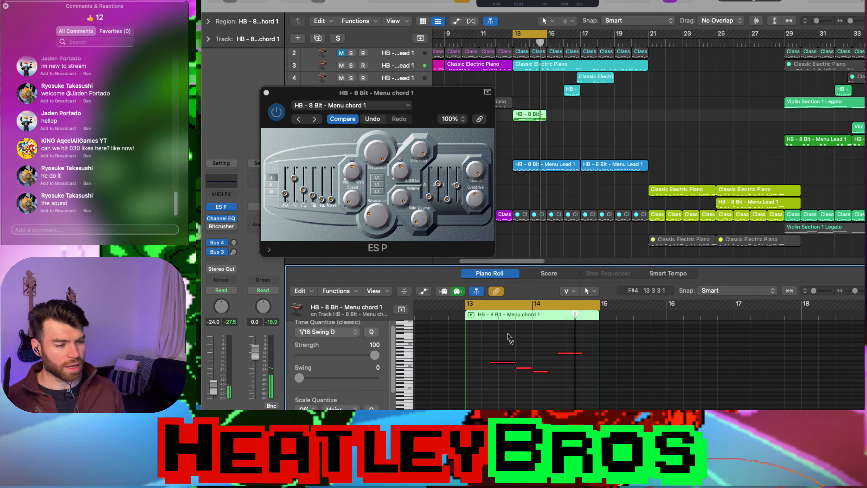
# - Delete the second note of the Menu chord 1 region and select the three remaining notes
pyautogui.click(523, 368)
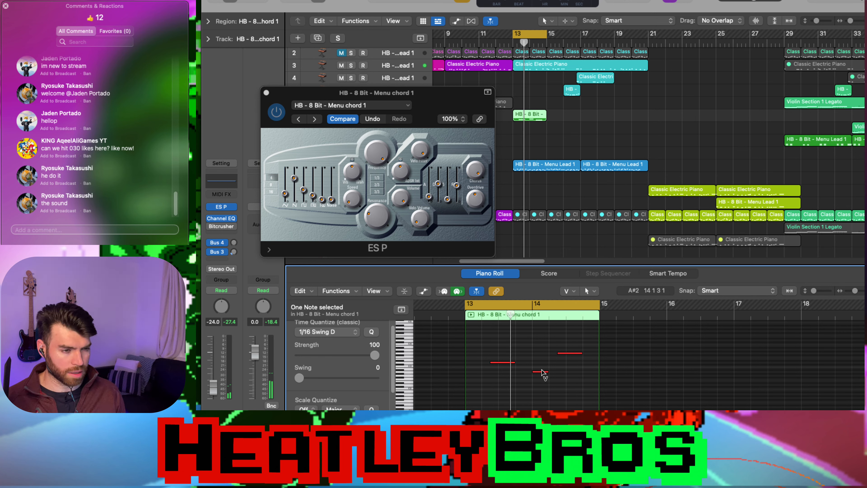
pyautogui.click(545, 376)
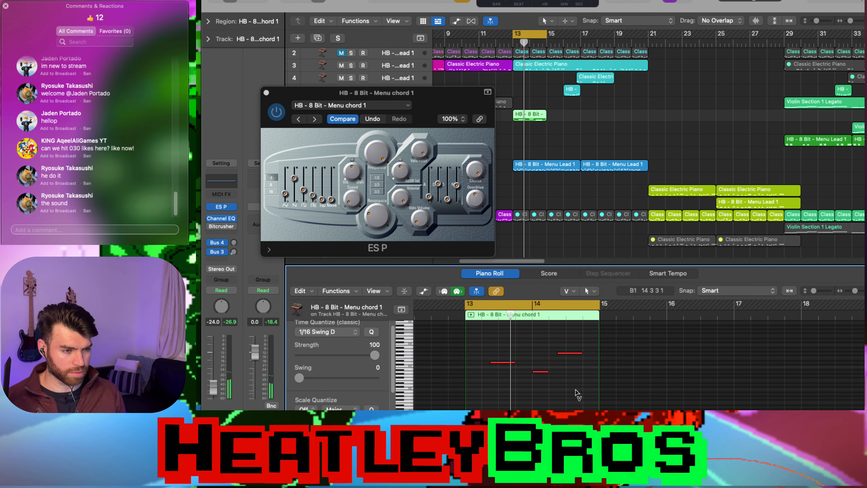
pyautogui.moveTo(582, 400); pyautogui.dragTo(509, 341)
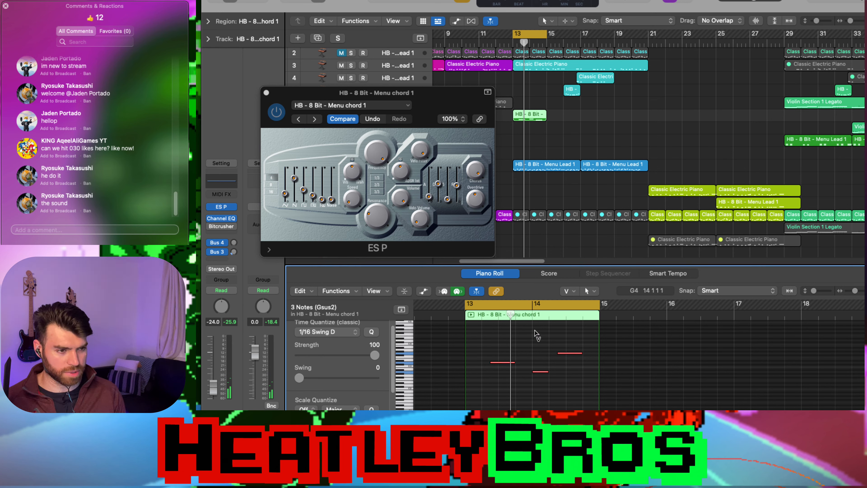
# - Mute the Menu chord 1 region at bar 13 and listen to the section without it
pyautogui.click(565, 127)
pyautogui.rightClick(526, 115)
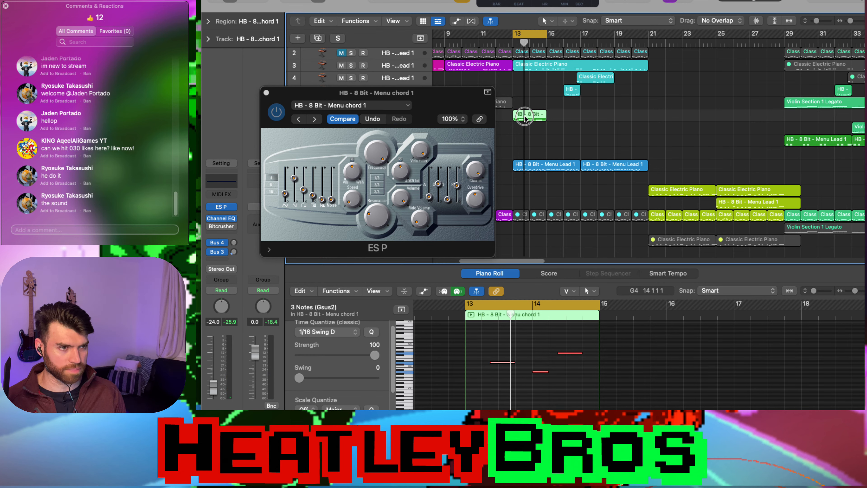
pyautogui.click(551, 123)
pyautogui.click(665, 120)
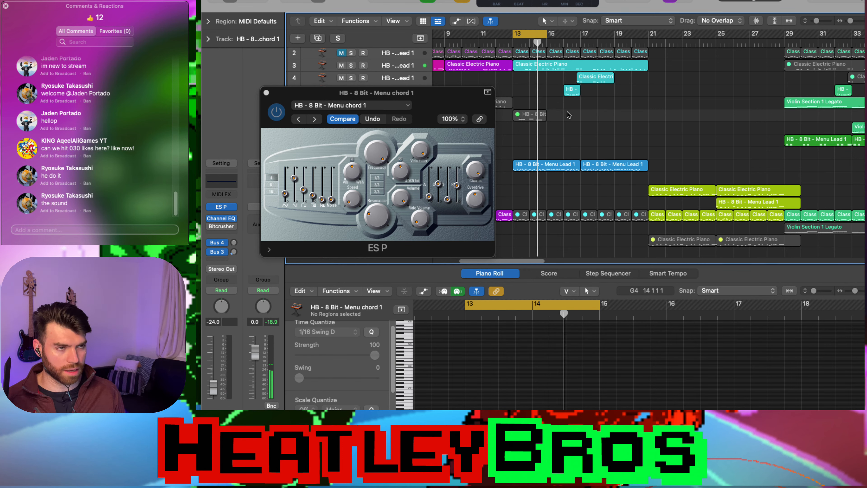
# - Move the last note of the Menu chord 1 region down in pitch and delete the low note at bar 14
pyautogui.click(532, 116)
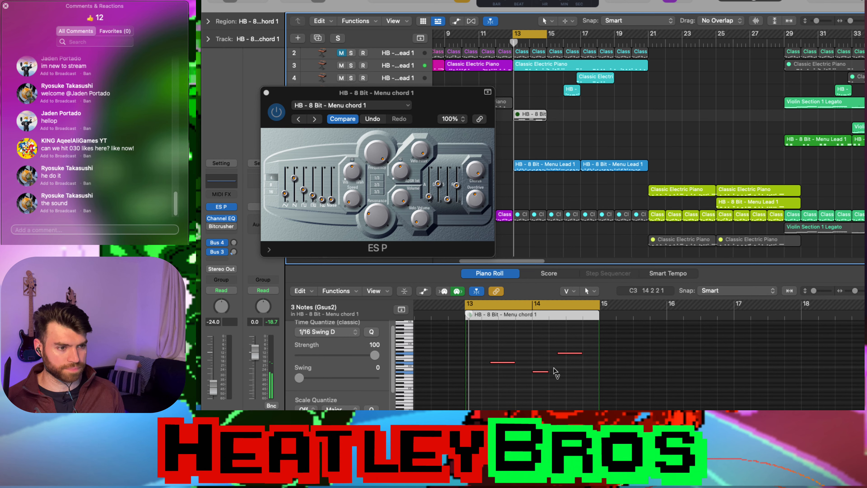
pyautogui.moveTo(564, 353); pyautogui.dragTo(563, 358)
pyautogui.press('Delete')
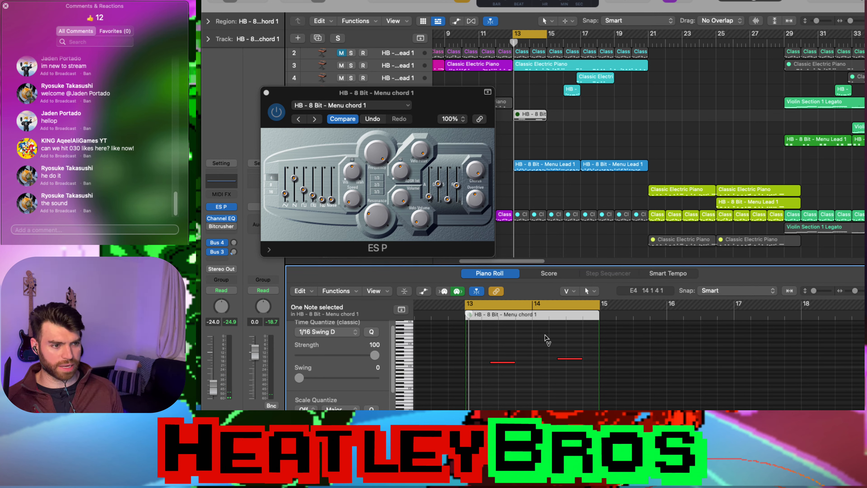
# - Unmute the Menu chord 1 region at bar 13
pyautogui.click(600, 110)
pyautogui.click(529, 118)
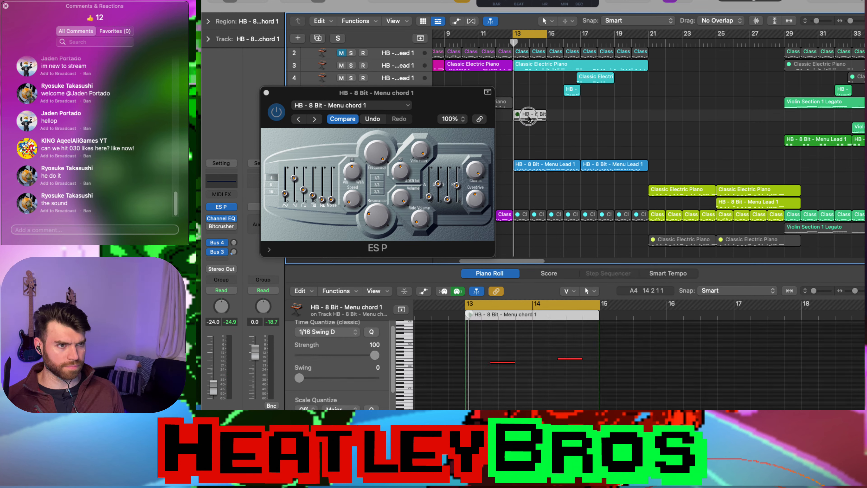
pyautogui.rightClick(528, 118)
pyautogui.click(563, 88)
# - Extend the cycle range to bars 13 to 21 for playback and close the ES P synth window
pyautogui.moveTo(546, 37); pyautogui.dragTo(649, 36)
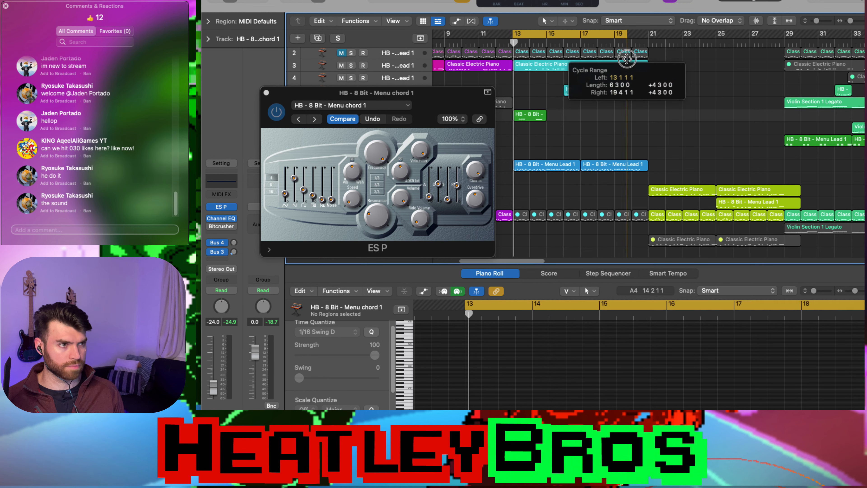
pyautogui.press('space')
pyautogui.click(266, 93)
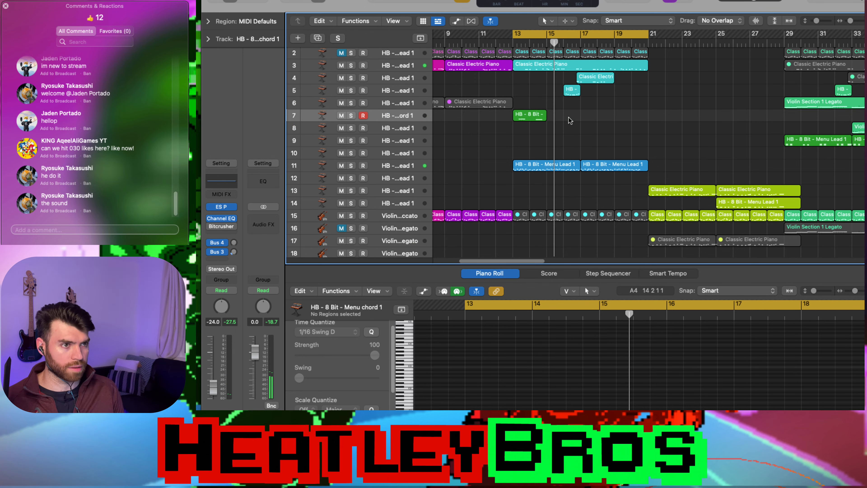
# - Copy the Menu chord 1 region to bar 15, muting and then unmuting the copy
pyautogui.moveTo(534, 120); pyautogui.dragTo(575, 124)
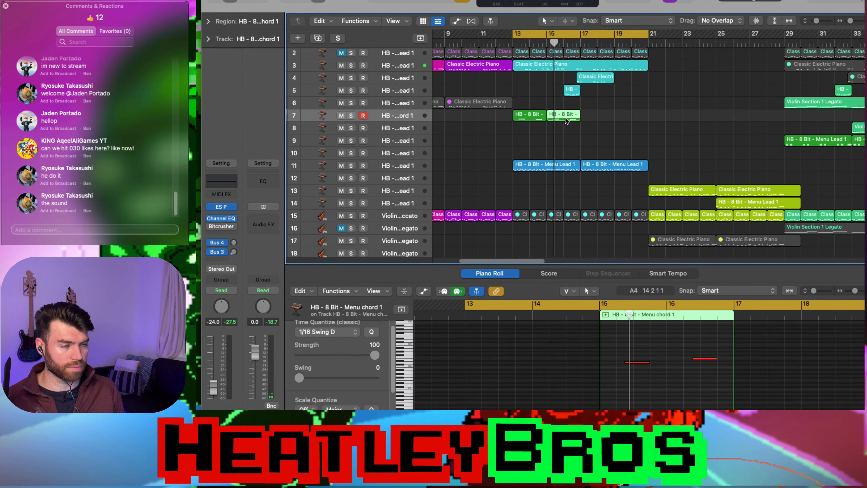
pyautogui.rightClick(567, 120)
pyautogui.click(581, 119)
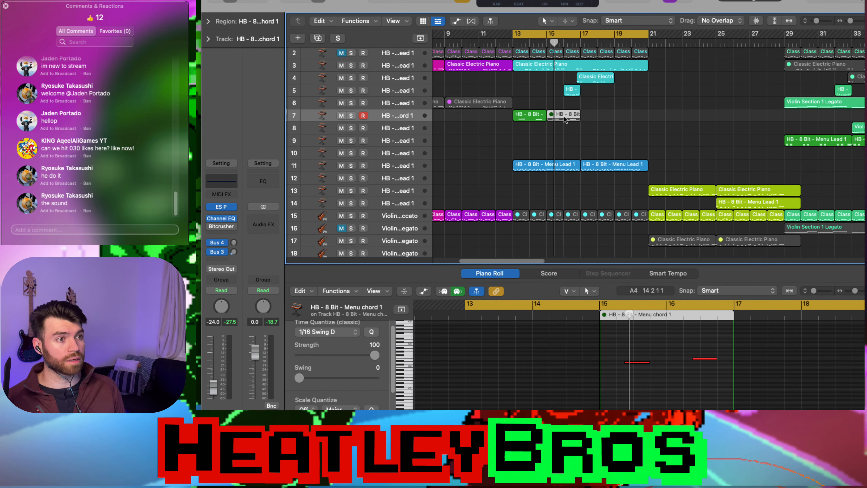
pyautogui.rightClick(565, 114)
pyautogui.click(574, 119)
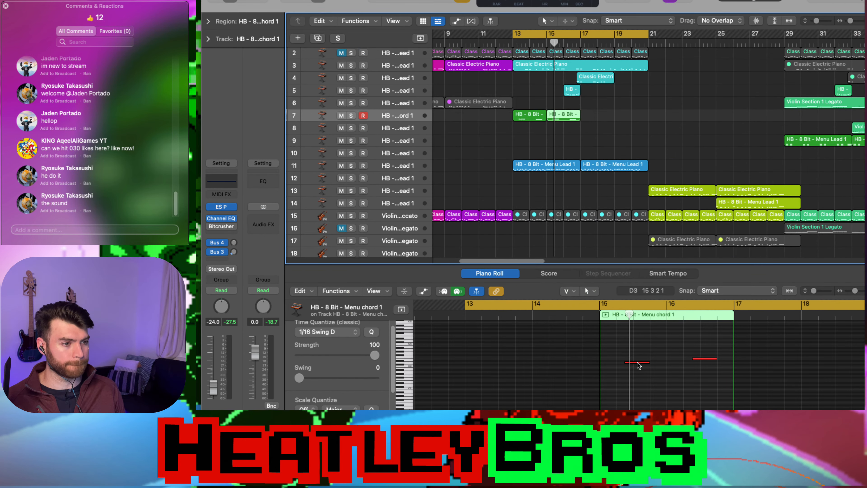
# - Lower the first note of the bar 15 region to C3, lower its second note as well, and play the section
pyautogui.moveTo(638, 365); pyautogui.dragTo(636, 368)
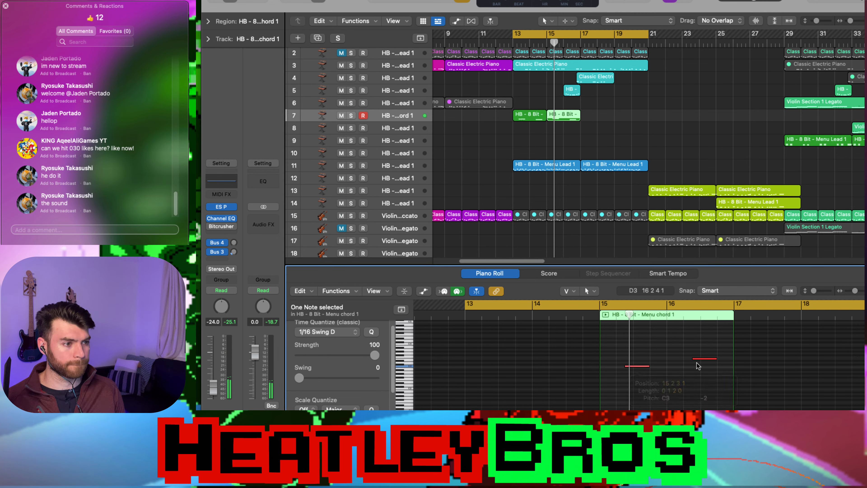
pyautogui.moveTo(701, 359); pyautogui.dragTo(701, 364)
pyautogui.click(666, 143)
pyautogui.press('space')
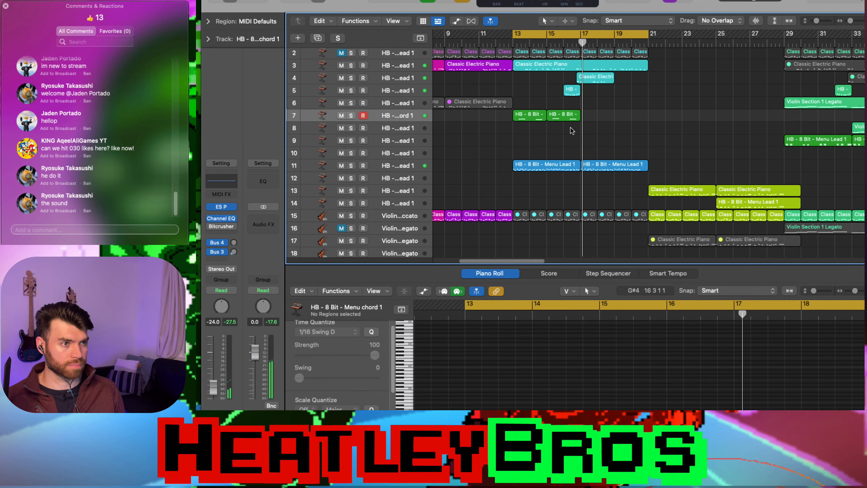
# - Copy both Menu chord 1 regions to bars 17 to 21 and turn the cycle range back on
pyautogui.moveTo(572, 131); pyautogui.dragTo(592, 108)
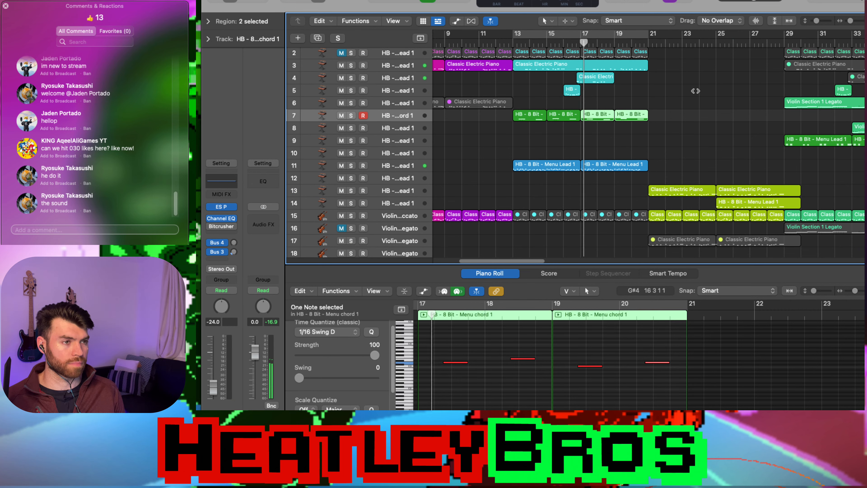
pyautogui.click(693, 99)
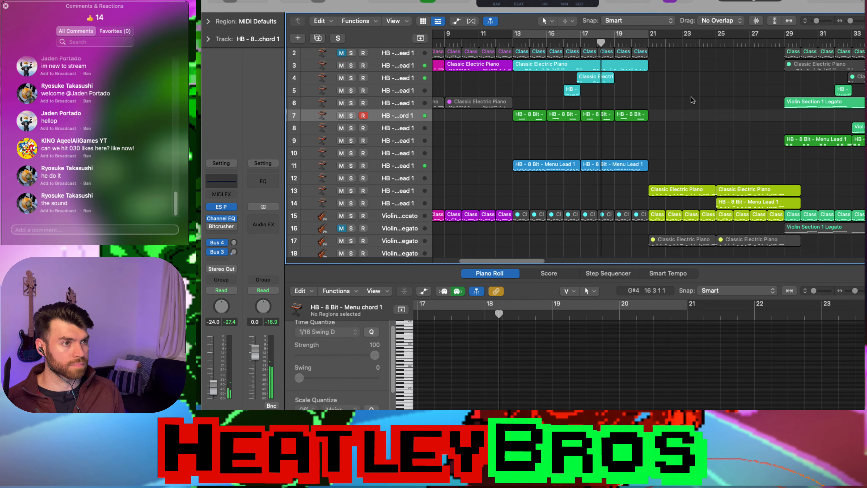
pyautogui.press('c')
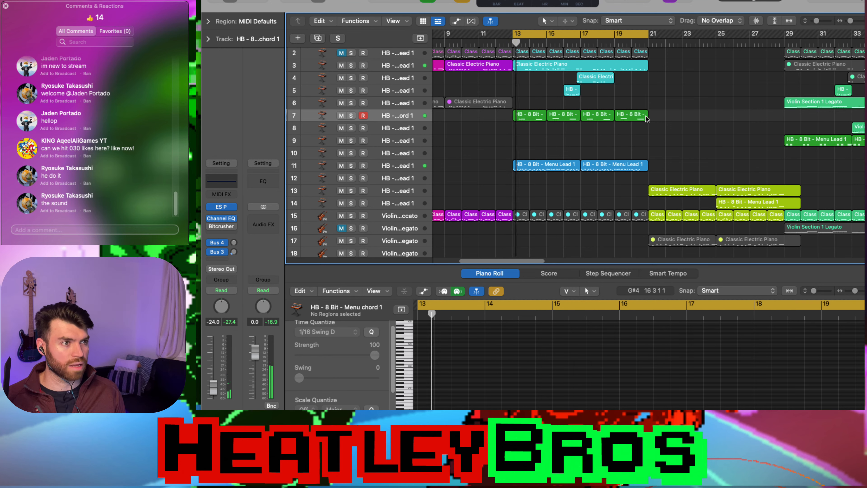
# - Select the four Menu chord 1 regions on track 7 and try to copy all their notes to another pitch
pyautogui.moveTo(646, 118)
pyautogui.mouseDown()
pyautogui.moveTo(635, 122)
pyautogui.moveTo(671, 127)
pyautogui.moveTo(648, 117)
pyautogui.mouseUp()
pyautogui.click(539, 118)
pyautogui.click(382, 120)
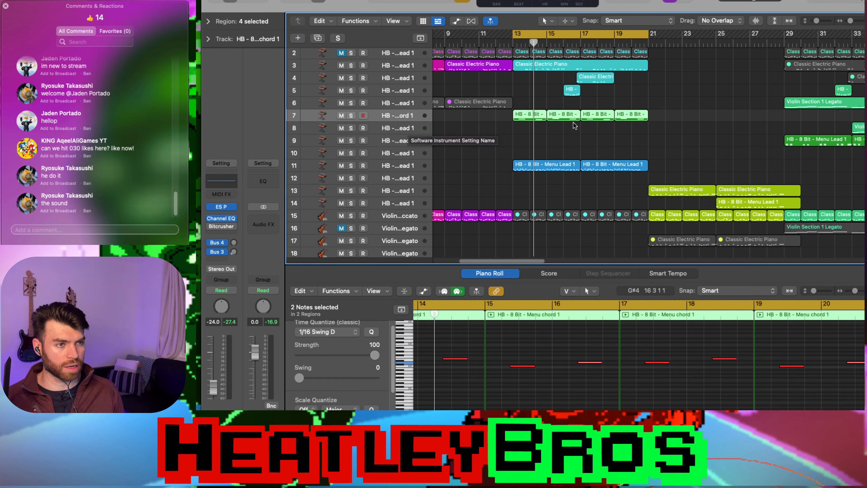
pyautogui.moveTo(642, 134); pyautogui.dragTo(523, 114)
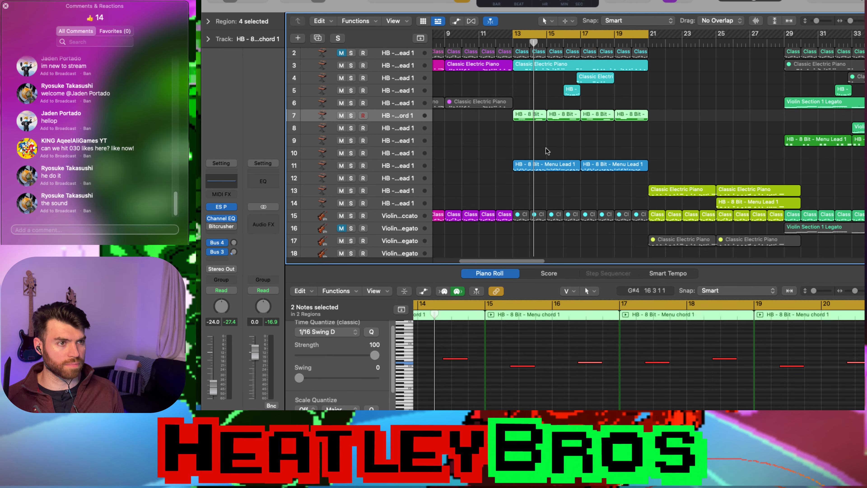
pyautogui.click(477, 375)
pyautogui.press('super+Left')
pyautogui.press('super+Left')
pyautogui.hscroll(-5, 506, 350)
pyautogui.click(528, 390)
pyautogui.press('super+a')
pyautogui.click(505, 363)
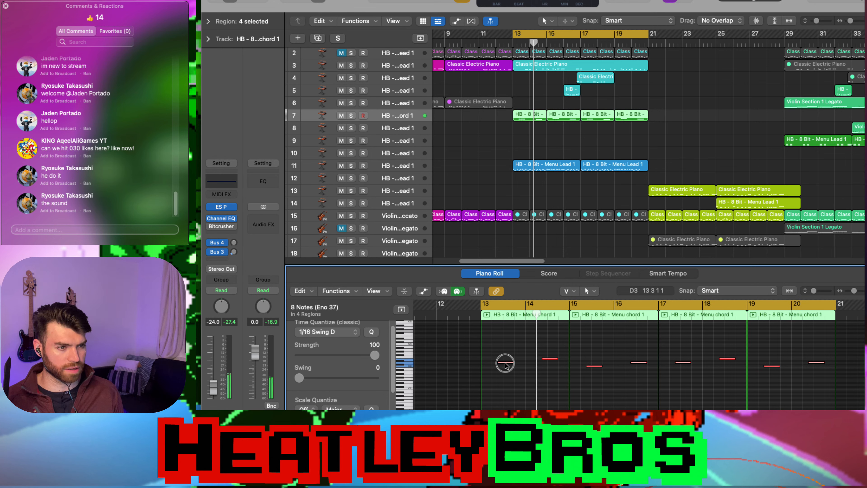
pyautogui.moveTo(505, 363); pyautogui.dragTo(525, 314)
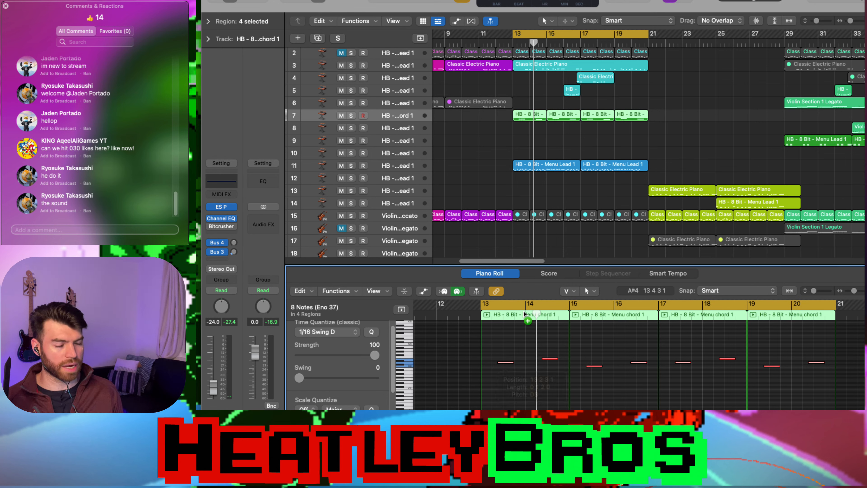
# - Select only the Menu chord 1 region at bar 13 and play the section from there
pyautogui.click(568, 133)
pyautogui.click(528, 114)
pyautogui.press('space')
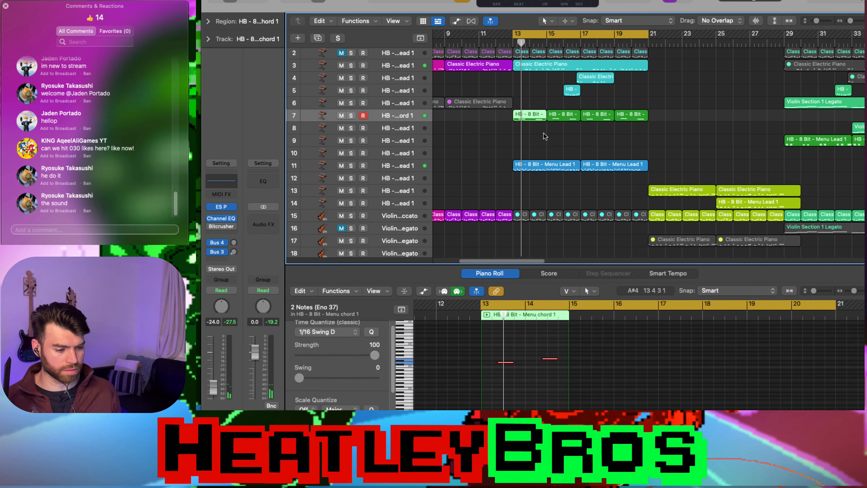
pyautogui.click(565, 145)
pyautogui.click(527, 115)
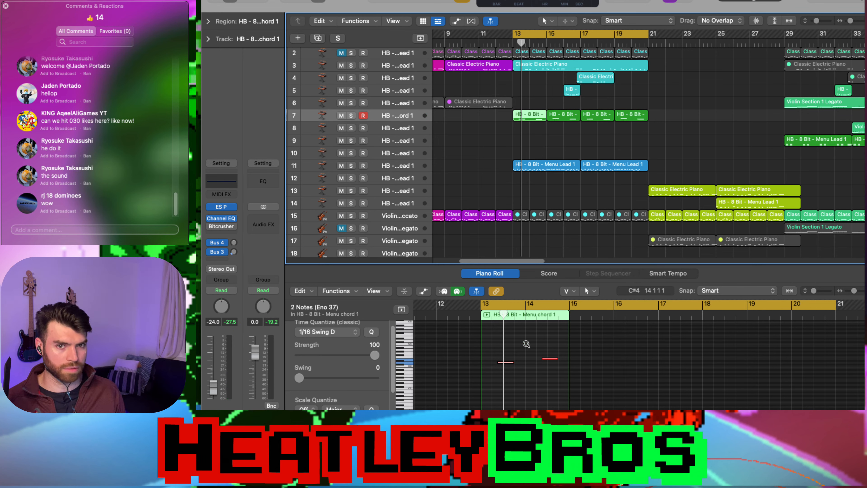
pyautogui.click(521, 350)
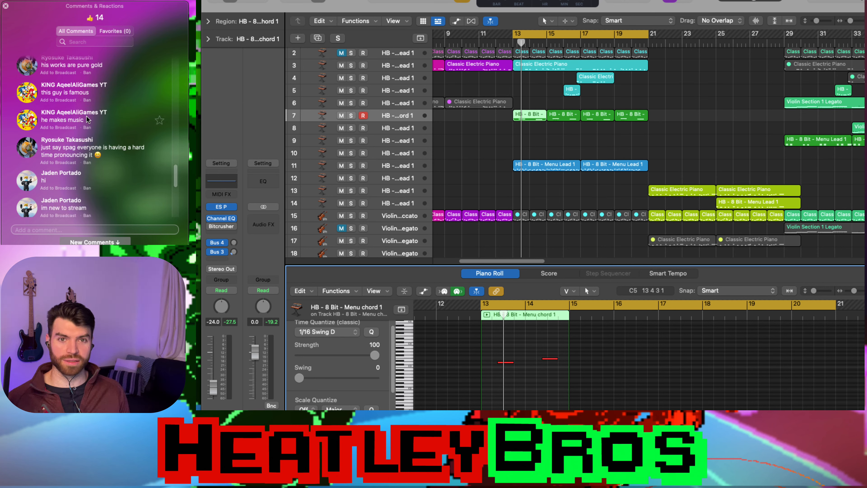
# - Read through the live stream comments up to the newest ones
pyautogui.scroll(1, 92, 130)
pyautogui.scroll(-2, 95, 163)
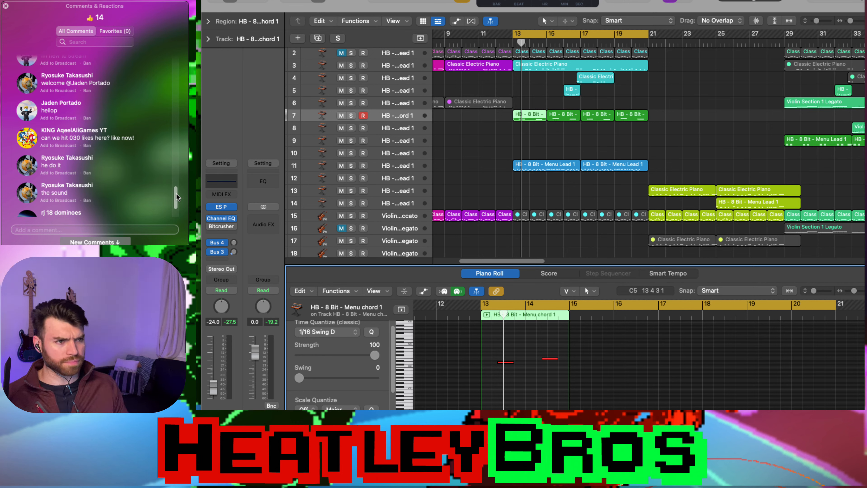
pyautogui.moveTo(177, 195); pyautogui.dragTo(175, 207)
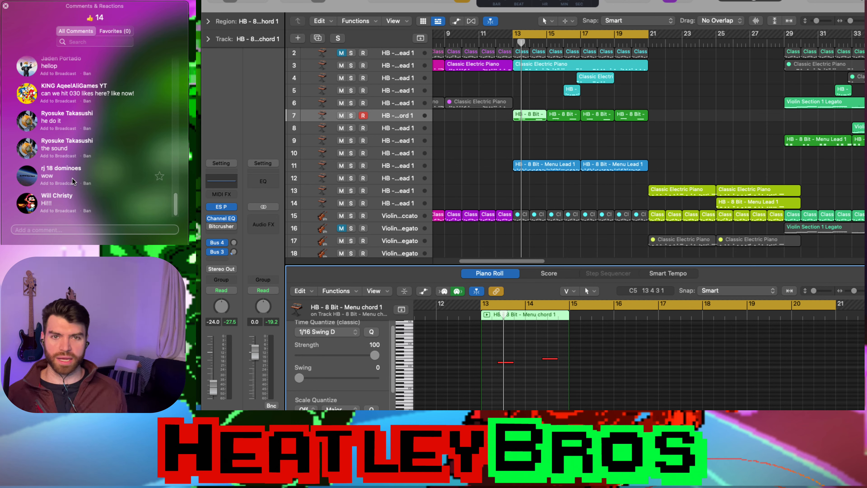
# - Duplicate all eight notes of the four track 7 regions at a lower pitch as a harmony and play the section
pyautogui.click(549, 136)
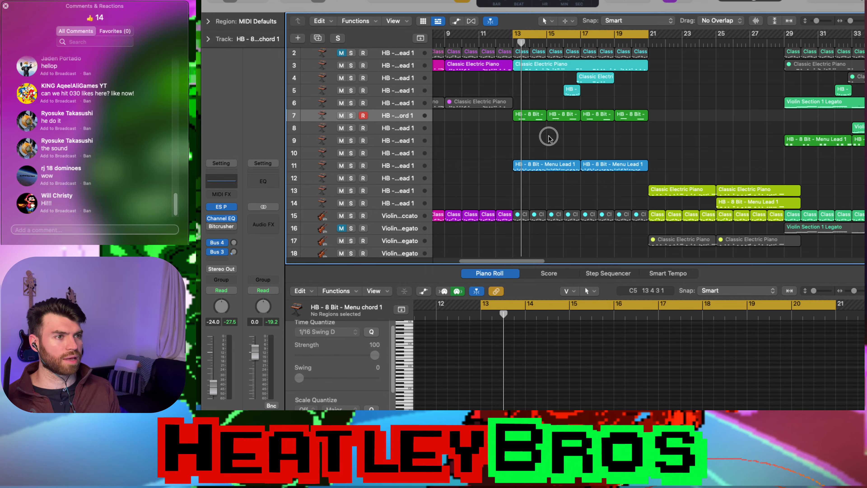
pyautogui.click(534, 116)
pyautogui.click(472, 130)
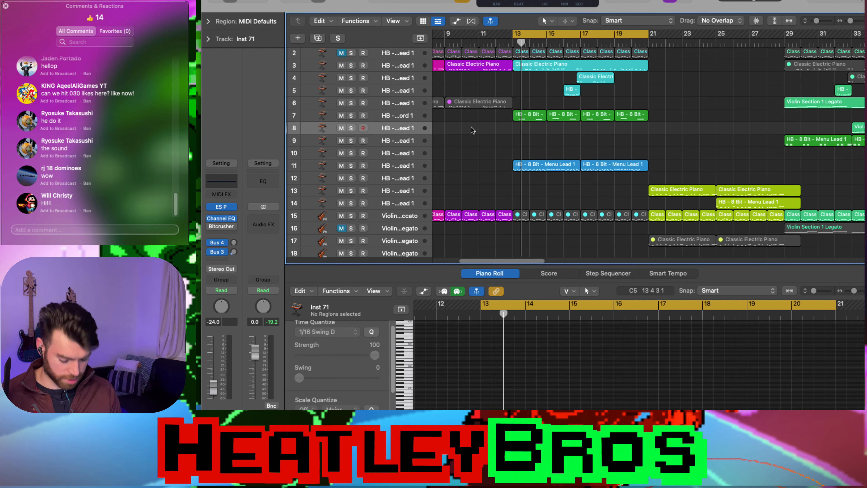
pyautogui.click(399, 117)
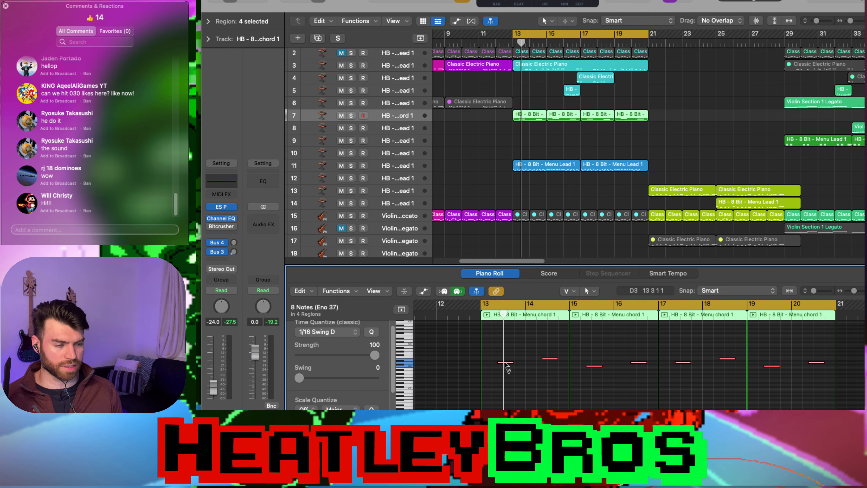
pyautogui.press('space')
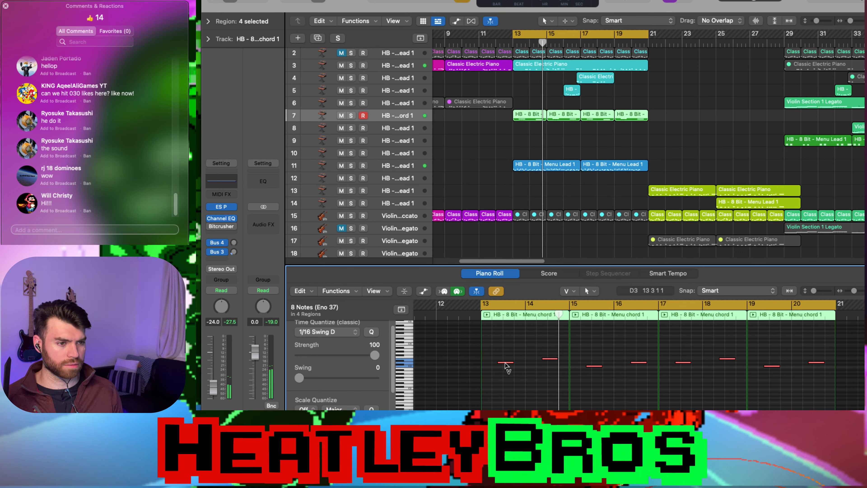
pyautogui.moveTo(505, 364); pyautogui.dragTo(506, 377)
pyautogui.press('space')
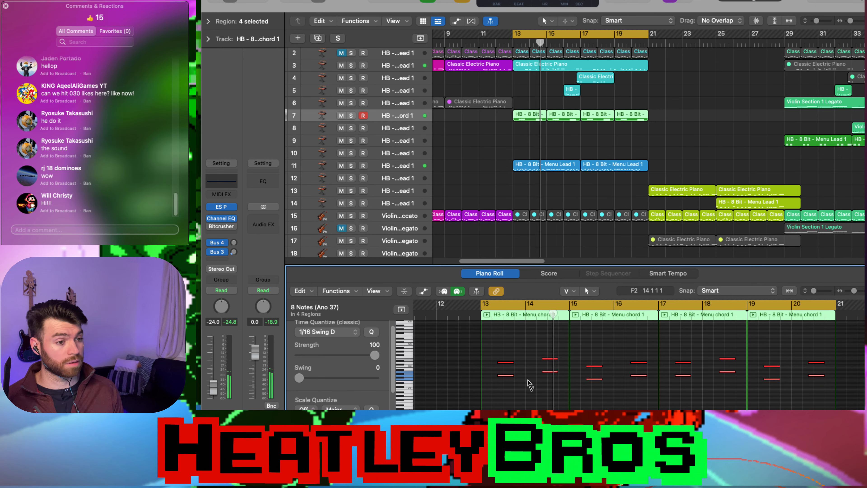
# - Try the eight lower harmony notes of the Menu chord 1 regions one step lower, play them and undo the move
pyautogui.moveTo(505, 377); pyautogui.dragTo(508, 379)
pyautogui.press('space')
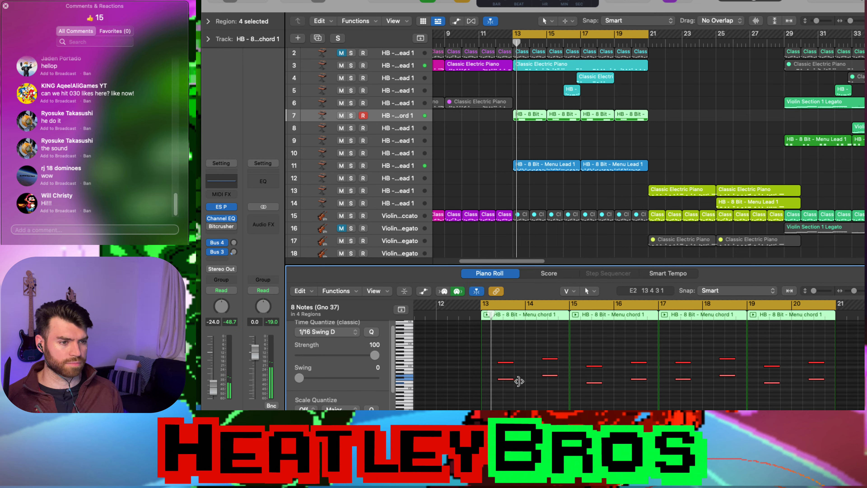
pyautogui.press('space')
pyautogui.press('super+z')
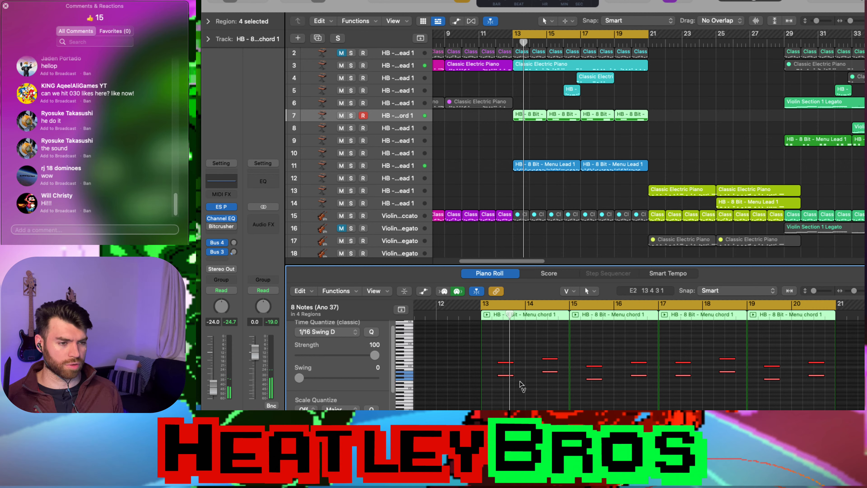
pyautogui.click(522, 383)
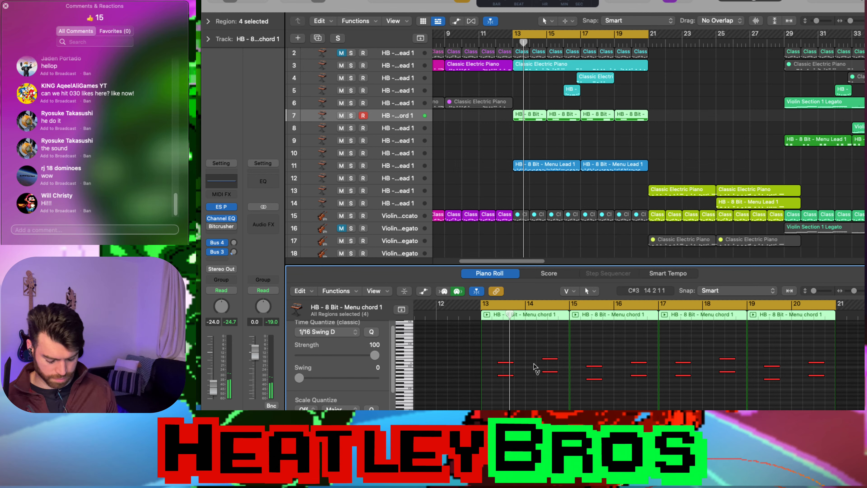
# - Mute the four Menu chord 1 regions on track 7 and play the section without them
pyautogui.moveTo(647, 132); pyautogui.dragTo(526, 112)
pyautogui.rightClick(527, 116)
pyautogui.click(545, 122)
pyautogui.hotkey('ctrl', 'm')
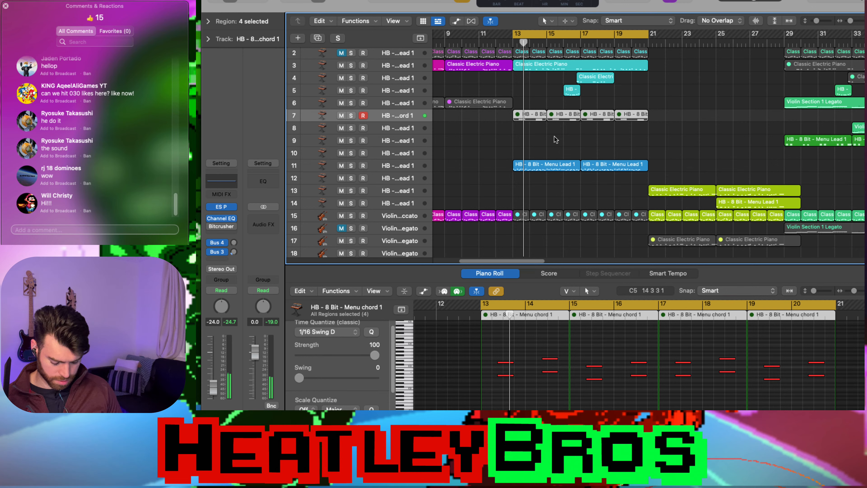
pyautogui.press('space')
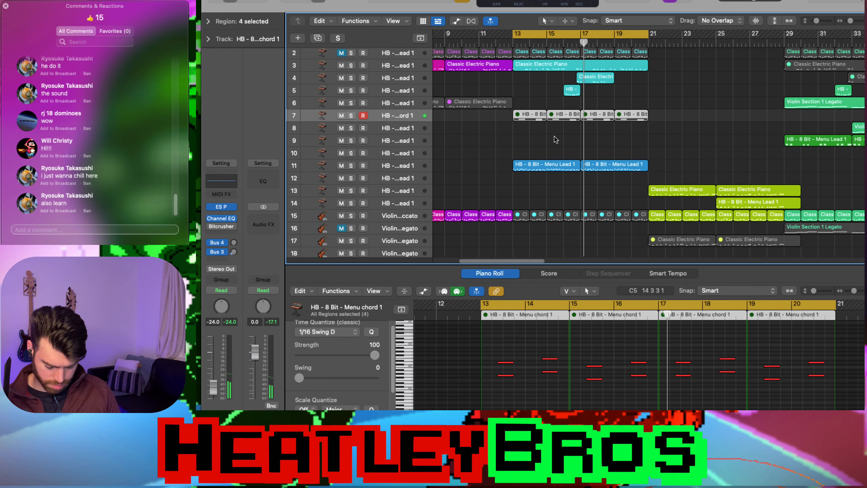
pyautogui.click(555, 139)
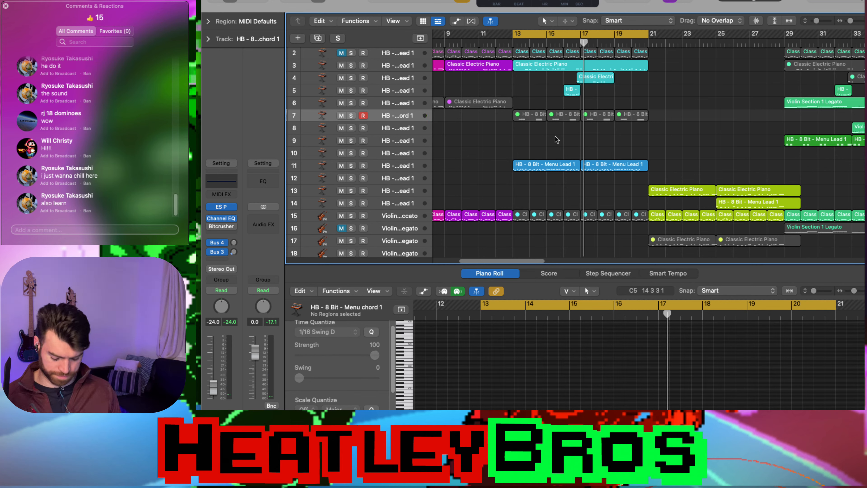
pyautogui.press('space')
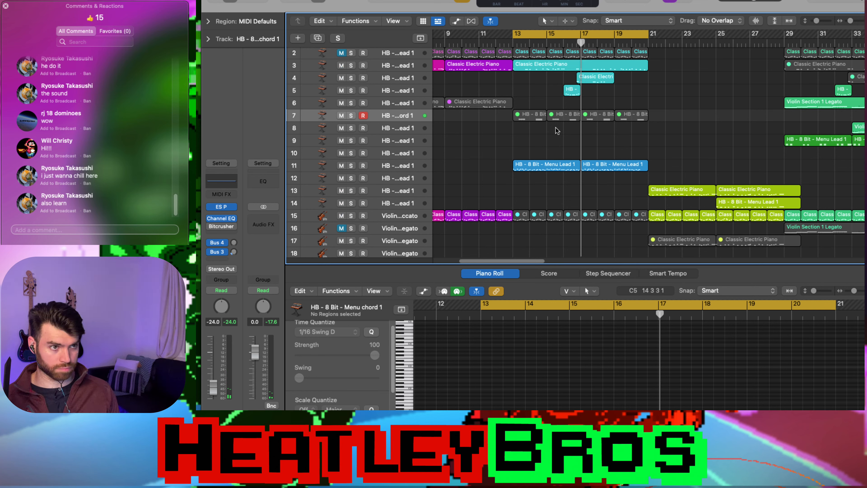
# - Unmute the four Menu chord 1 regions on track 7
pyautogui.click(533, 119)
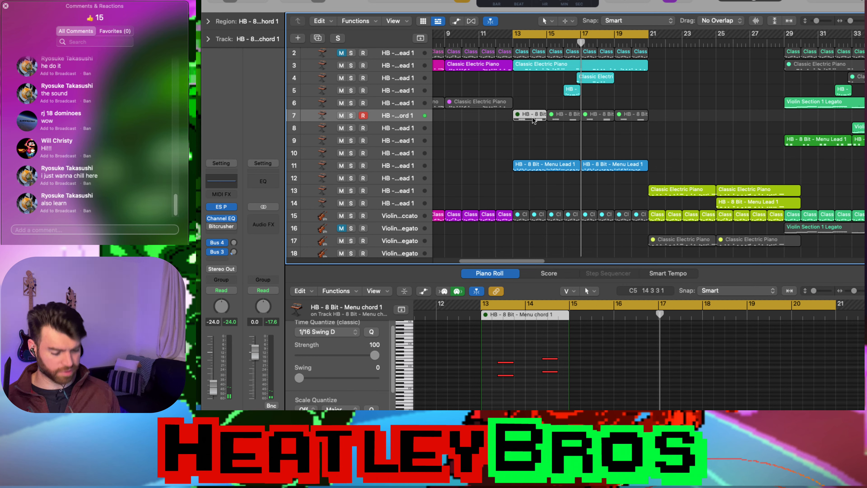
pyautogui.click(546, 140)
pyautogui.click(530, 114)
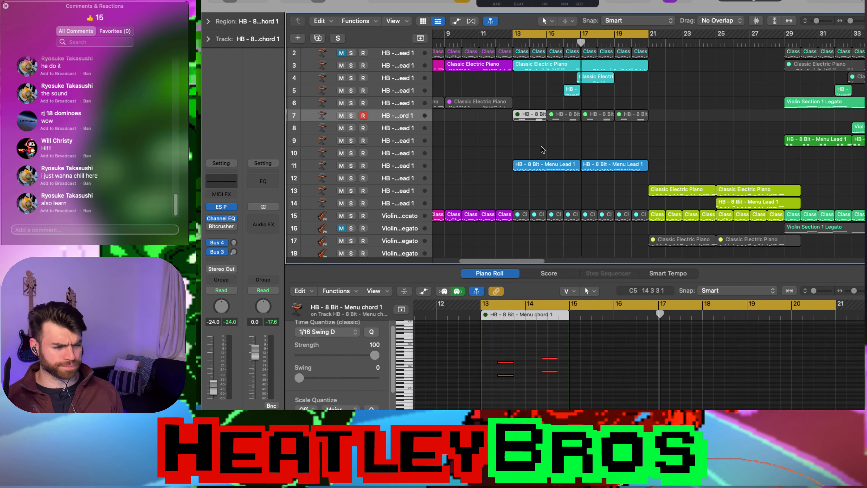
pyautogui.click(543, 149)
pyautogui.click(536, 120)
pyautogui.moveTo(645, 134); pyautogui.dragTo(536, 114)
pyautogui.rightClick(535, 114)
pyautogui.click(556, 120)
# - Delete all the lower harmony notes from the four Menu chord 1 regions, keeping only the upper notes
pyautogui.moveTo(519, 393); pyautogui.dragTo(577, 361)
pyautogui.press('Delete')
pyautogui.moveTo(578, 399); pyautogui.dragTo(726, 372)
pyautogui.press('Delete')
pyautogui.press('Delete')
pyautogui.moveTo(758, 400); pyautogui.dragTo(827, 371)
pyautogui.press('Delete')
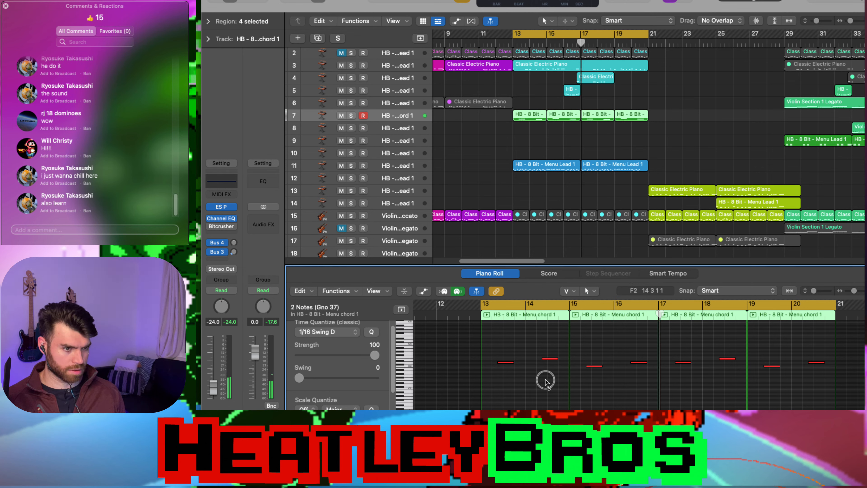
# - Duplicate the notes in bars 13 to 16 slightly lower, one after another, as a closer harmony while the section plays
pyautogui.moveTo(507, 364); pyautogui.dragTo(505, 369)
pyautogui.press('space')
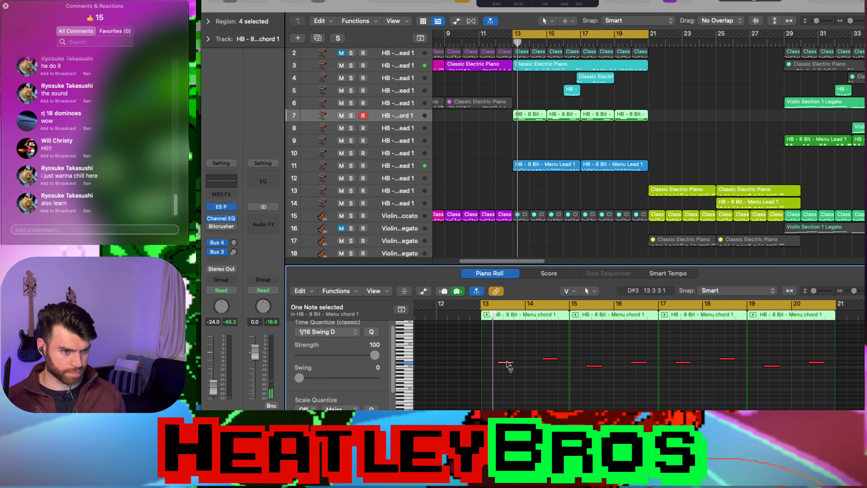
pyautogui.moveTo(507, 364); pyautogui.dragTo(592, 374)
pyautogui.click(505, 368)
pyautogui.click(617, 376)
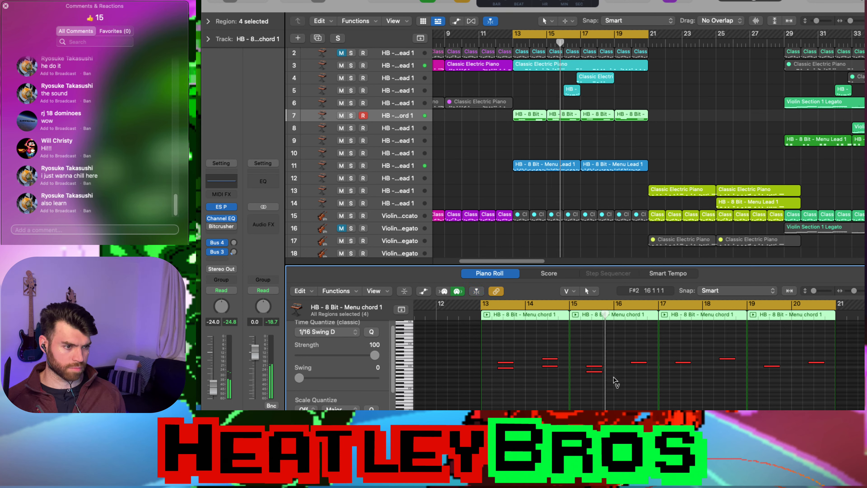
pyautogui.moveTo(594, 371); pyautogui.dragTo(639, 370)
pyautogui.click(691, 384)
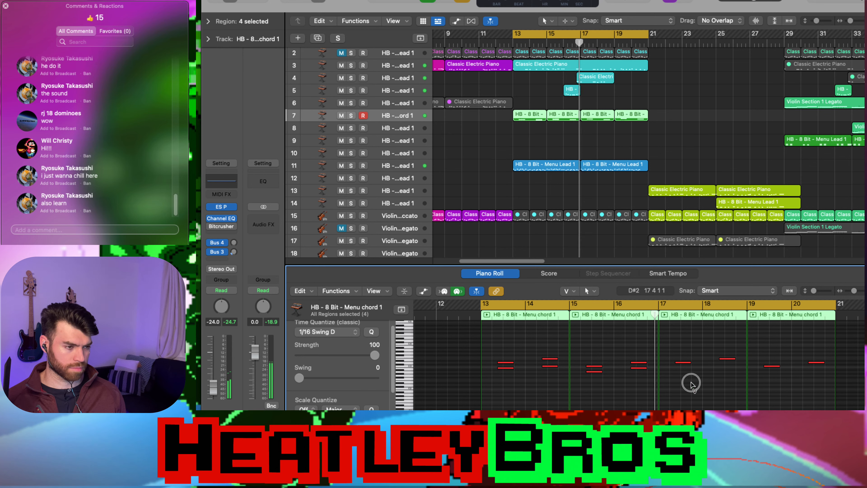
# - Replace the Menu chord 1 regions at bars 17 and 19 with copies of the two harmonized regions from bars 13 and 15
pyautogui.click(599, 133)
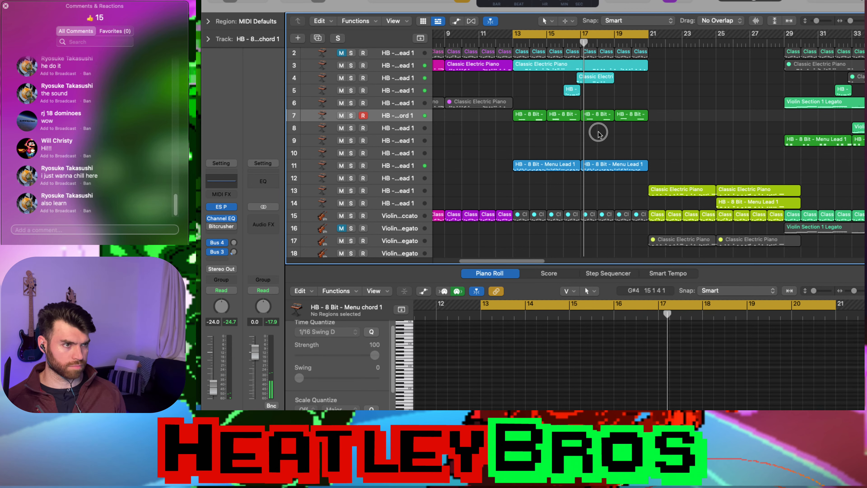
pyautogui.moveTo(599, 132); pyautogui.dragTo(536, 114)
pyautogui.press('Delete')
pyautogui.moveTo(529, 116); pyautogui.dragTo(642, 117)
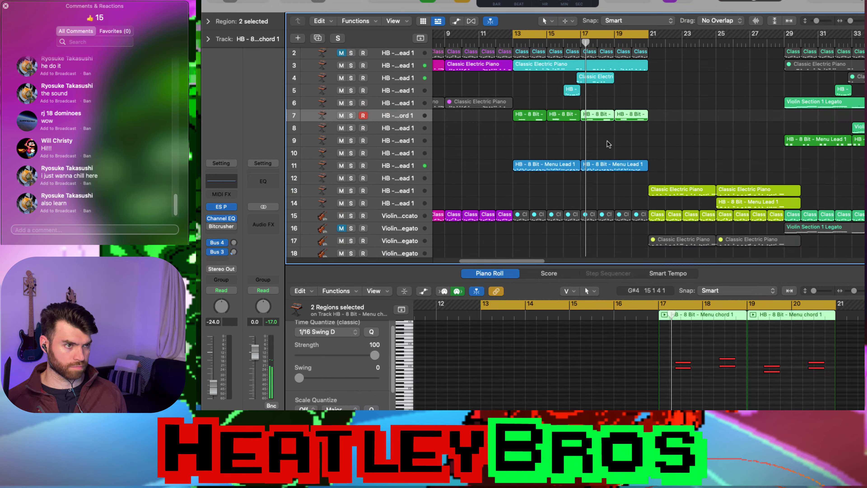
pyautogui.click(600, 115)
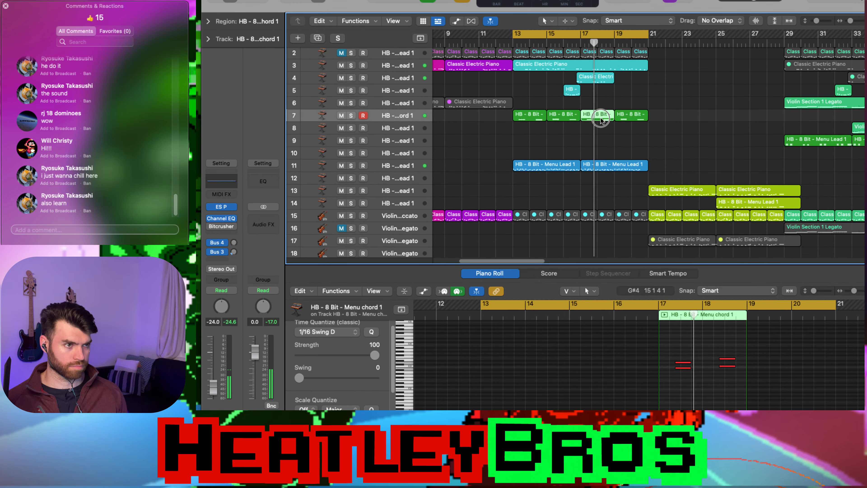
# - Lower the bottom note of the bar 19 chord to widen its harmony and play the change
pyautogui.click(636, 119)
pyautogui.moveTo(771, 373); pyautogui.dragTo(770, 372)
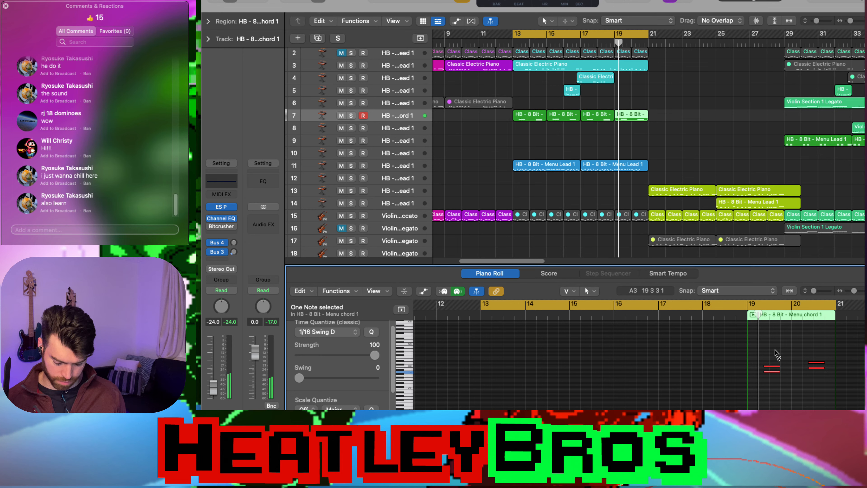
pyautogui.click(772, 374)
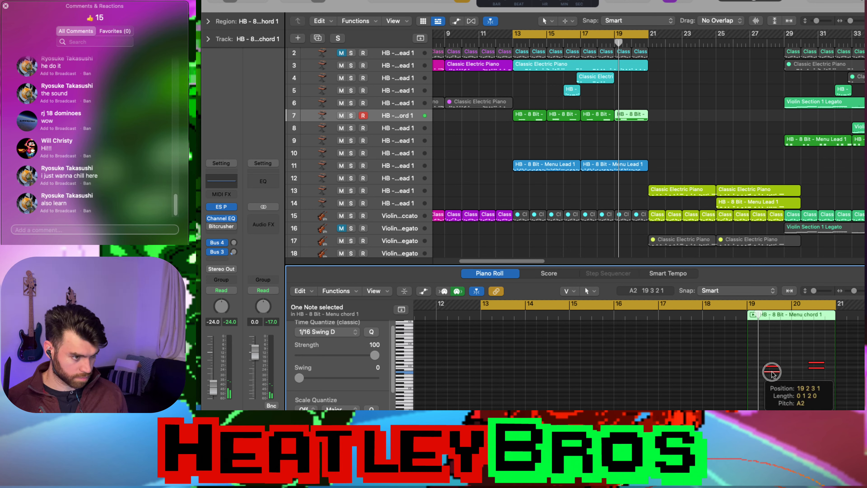
pyautogui.click(772, 366)
pyautogui.moveTo(773, 374); pyautogui.dragTo(774, 380)
pyautogui.press('space')
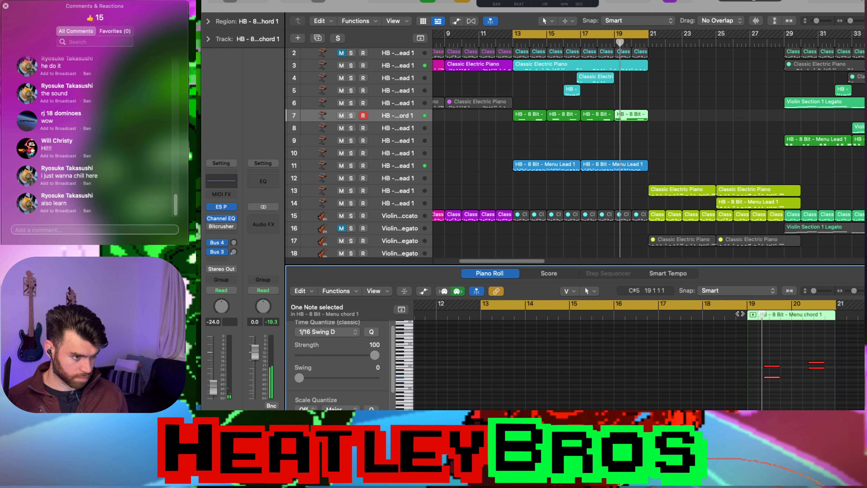
# - Move the two-note chord in bar 20 earlier to the start of the bar and play it
pyautogui.click(813, 384)
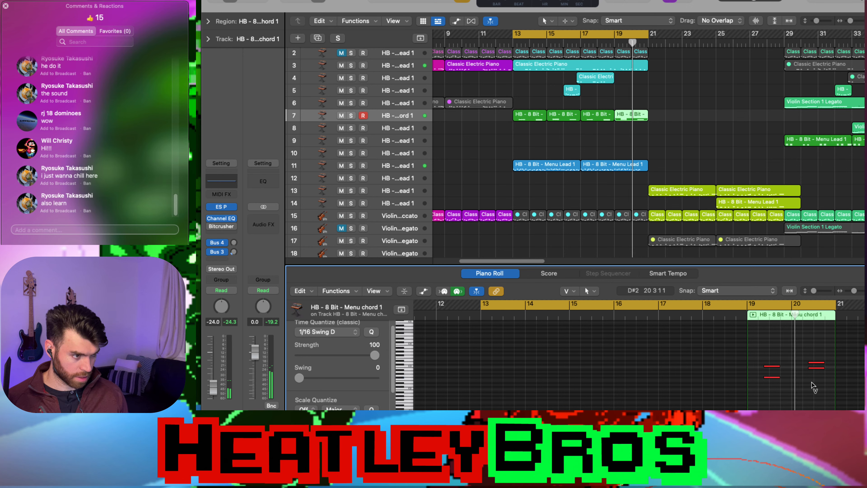
pyautogui.moveTo(814, 388); pyautogui.dragTo(798, 364)
pyautogui.press('space')
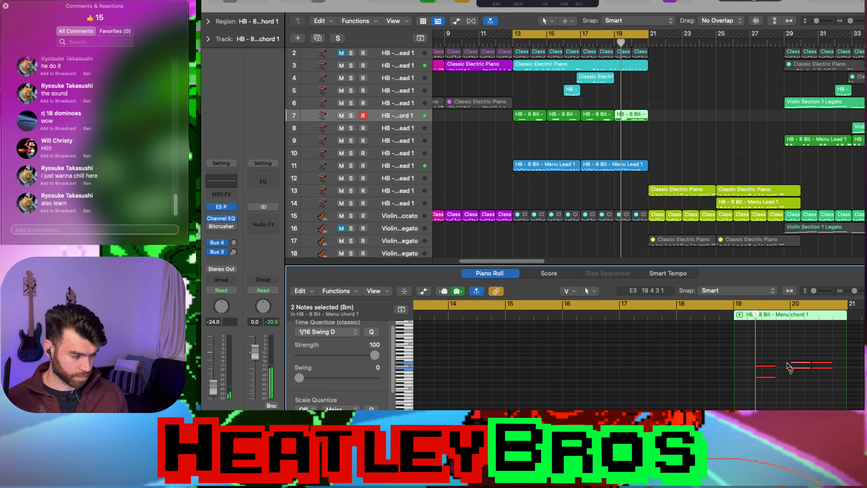
pyautogui.press('Delete')
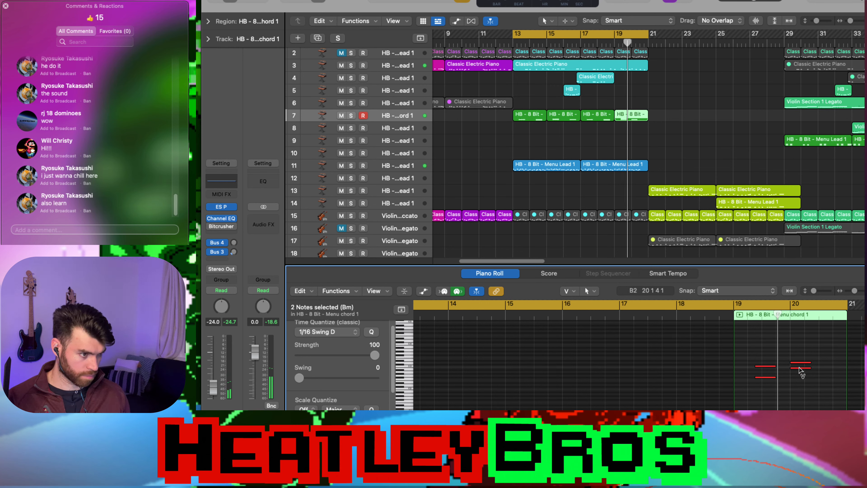
pyautogui.click(800, 368)
pyautogui.press('space')
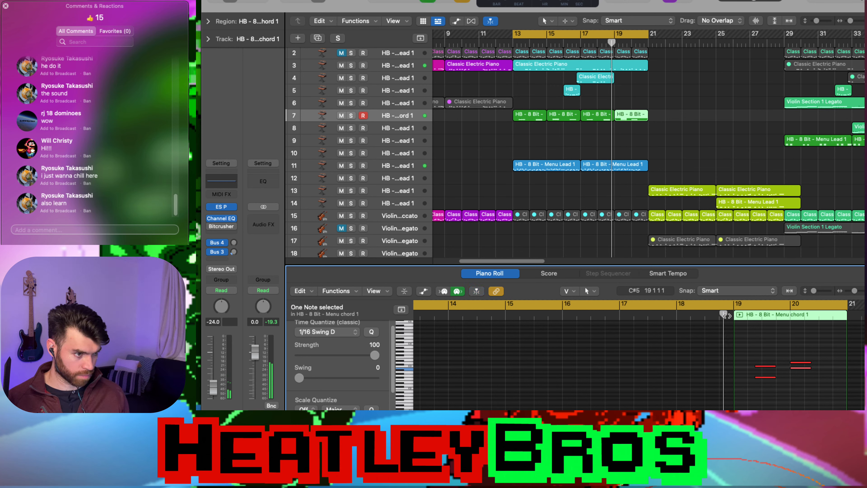
# - Lower the bottom note of the bar 20 chord and play the region from just before bar 19
pyautogui.click(792, 388)
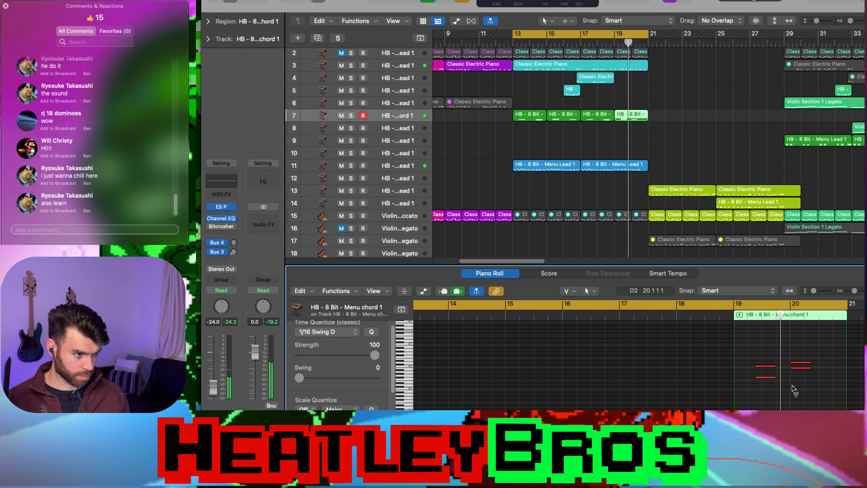
pyautogui.click(792, 386)
pyautogui.click(767, 377)
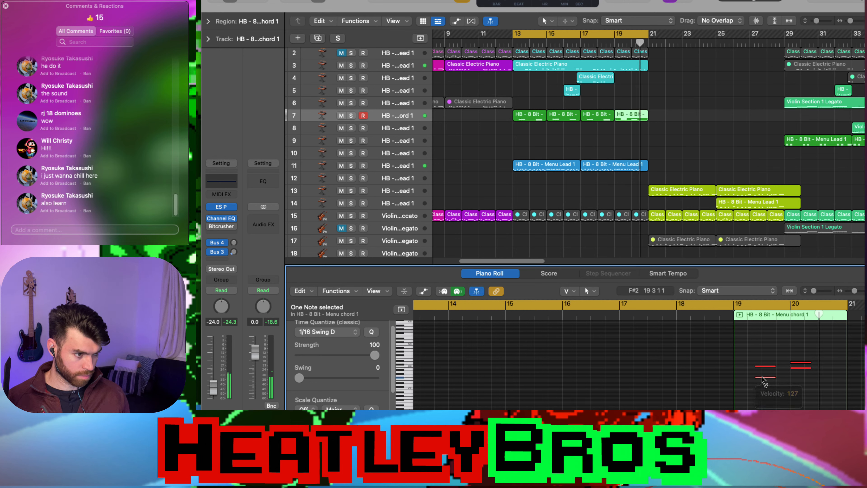
pyautogui.moveTo(795, 372); pyautogui.dragTo(796, 376)
pyautogui.click(719, 315)
pyautogui.press('space')
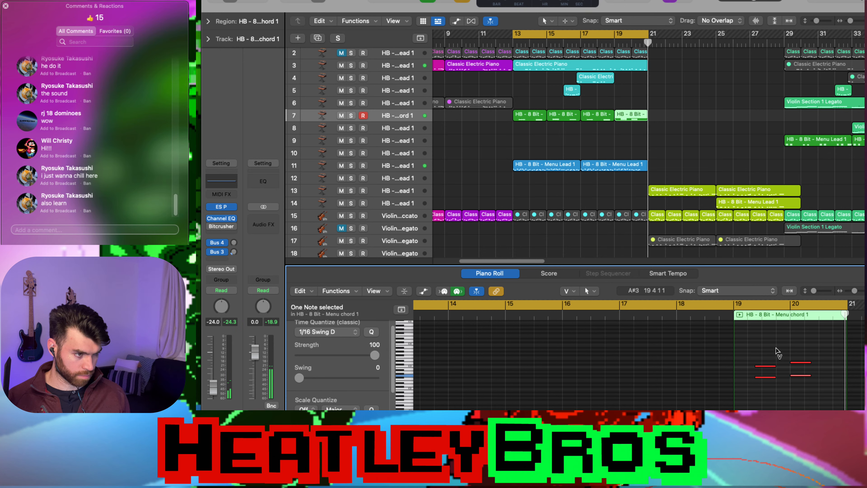
# - Play the section and compare the notes of the individual Menu chord 1 regions on track 7
pyautogui.click(683, 124)
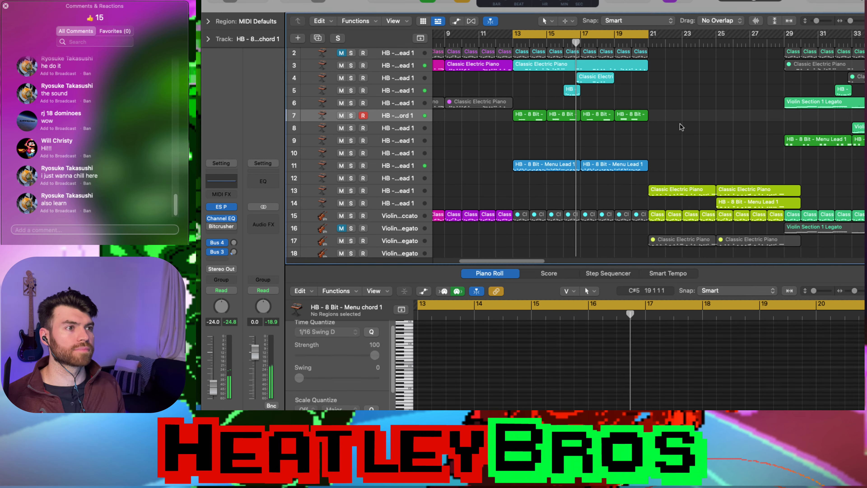
pyautogui.click(609, 124)
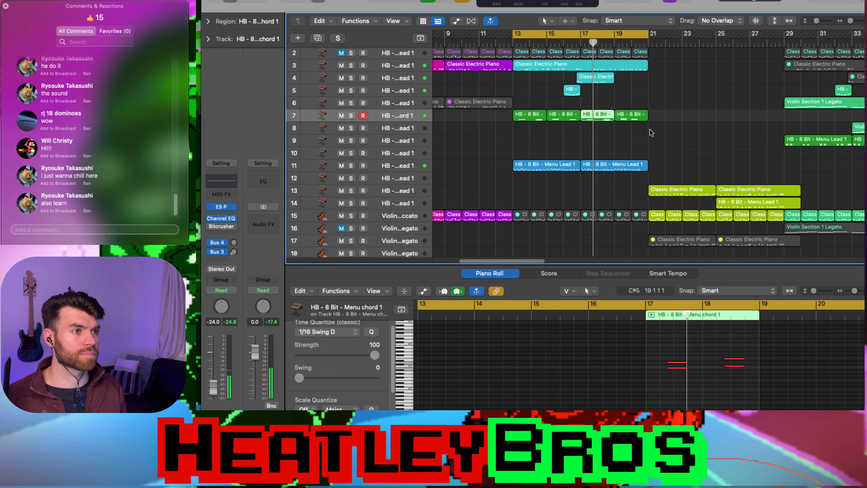
pyautogui.click(533, 119)
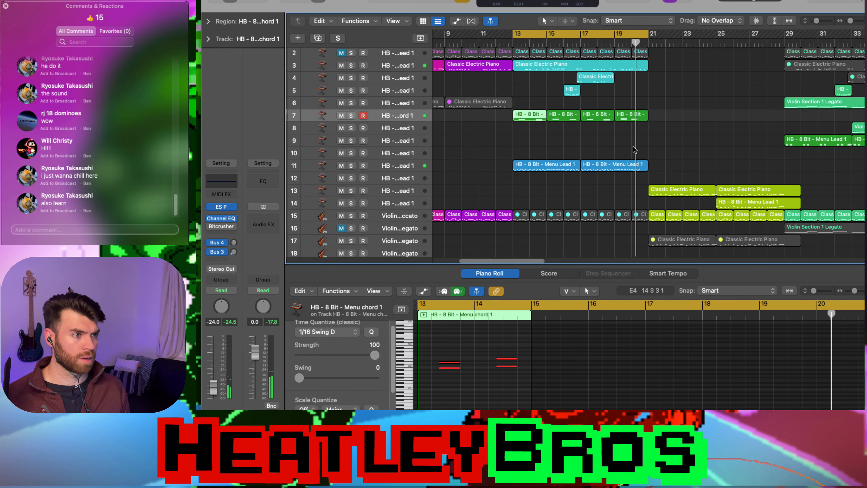
pyautogui.click(626, 115)
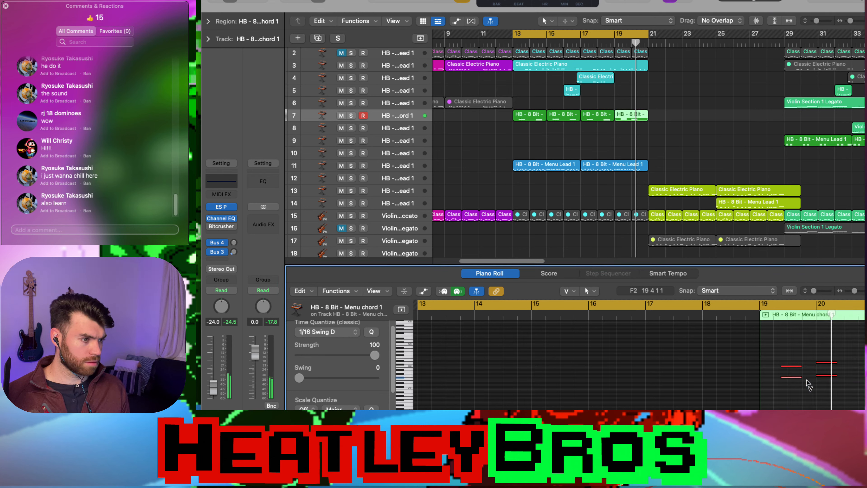
pyautogui.moveTo(790, 388); pyautogui.dragTo(831, 376)
pyautogui.click(601, 119)
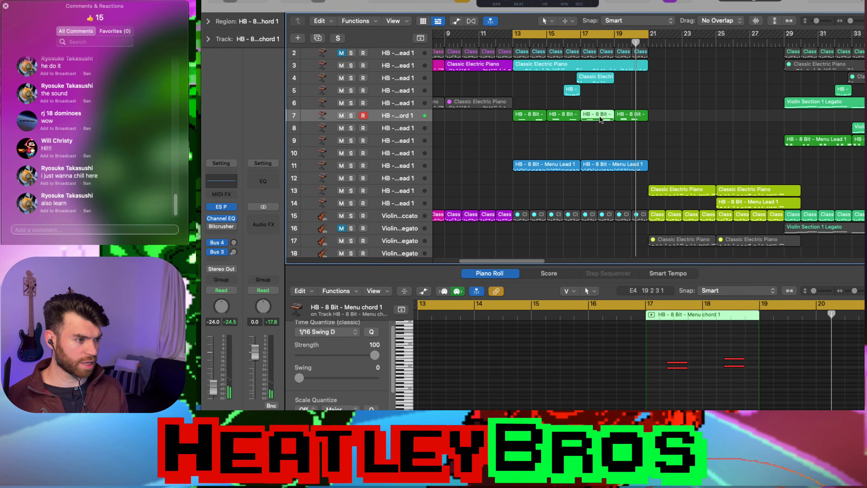
pyautogui.click(567, 119)
pyautogui.click(529, 120)
# - With all four Menu chord 1 regions selected, raise the lower notes of bars 19 and 20 back close beneath the upper notes
pyautogui.moveTo(664, 134); pyautogui.dragTo(519, 116)
pyautogui.moveTo(785, 393); pyautogui.dragTo(826, 380)
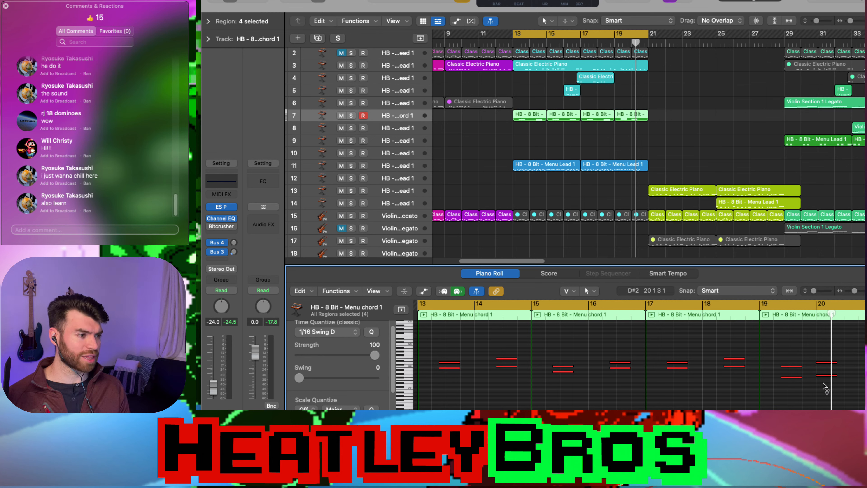
pyautogui.moveTo(785, 389); pyautogui.dragTo(822, 370)
pyautogui.moveTo(822, 370); pyautogui.dragTo(821, 368)
# - Solo the Menu chord 1 regions and play them with the loop set to bars 19 to 21
pyautogui.click(766, 315)
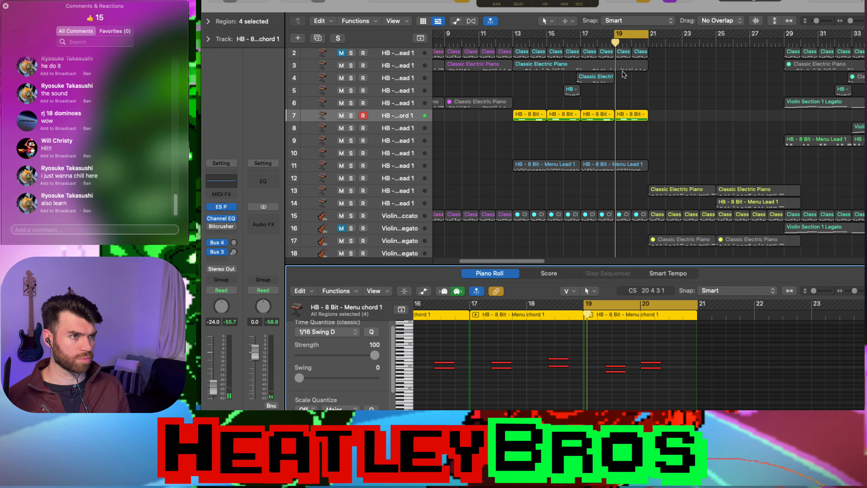
pyautogui.click(591, 314)
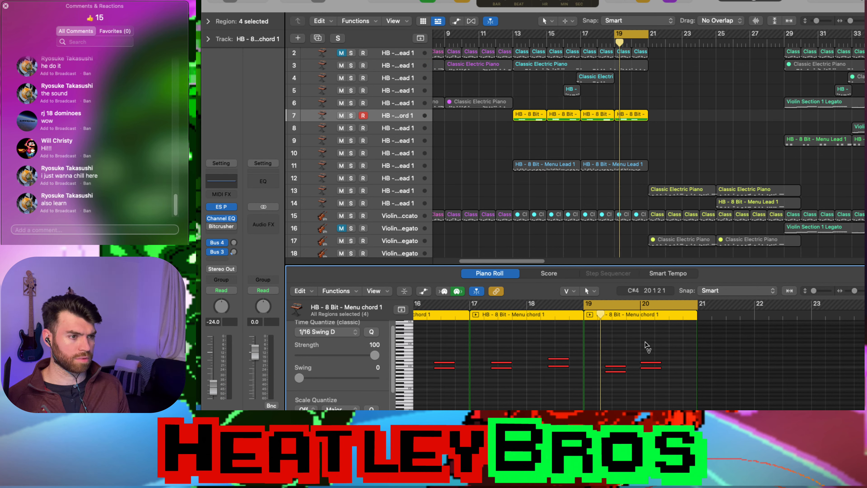
pyautogui.click(499, 292)
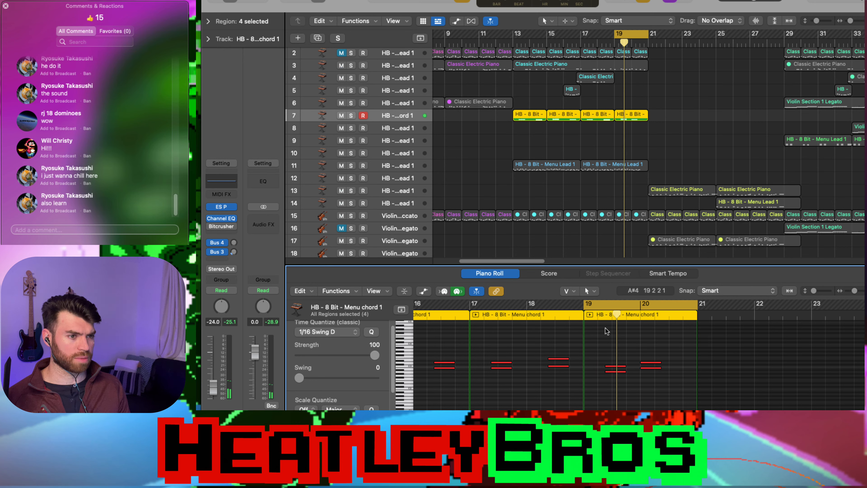
# - Play the looped bars 19 to 21 and display the notes of the last Menu chord 1 region
pyautogui.click(683, 142)
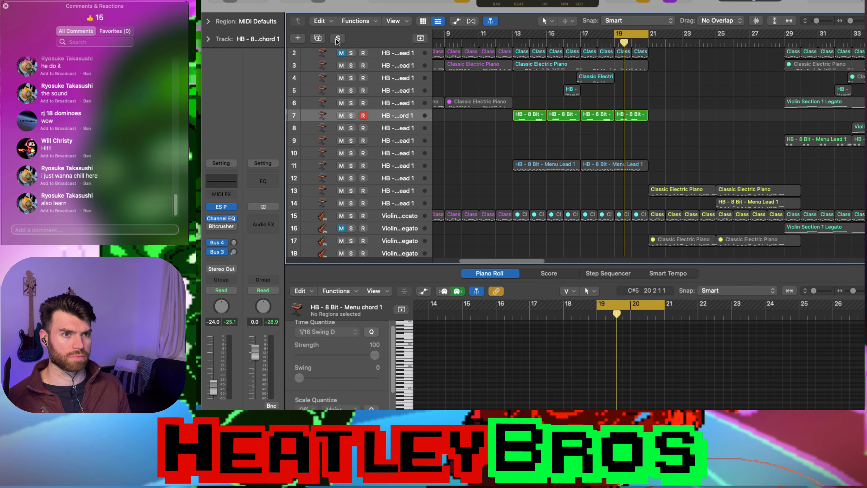
pyautogui.click(527, 169)
pyautogui.press('space')
pyautogui.scroll(5, 583, 181)
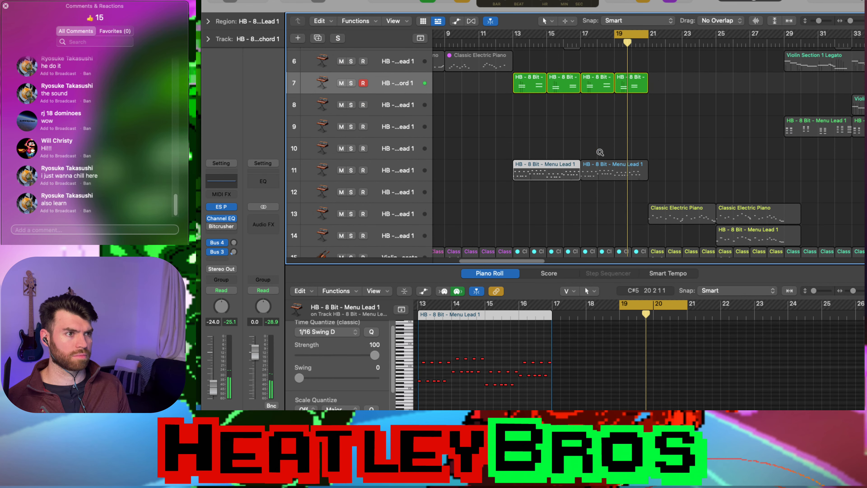
pyautogui.click(631, 85)
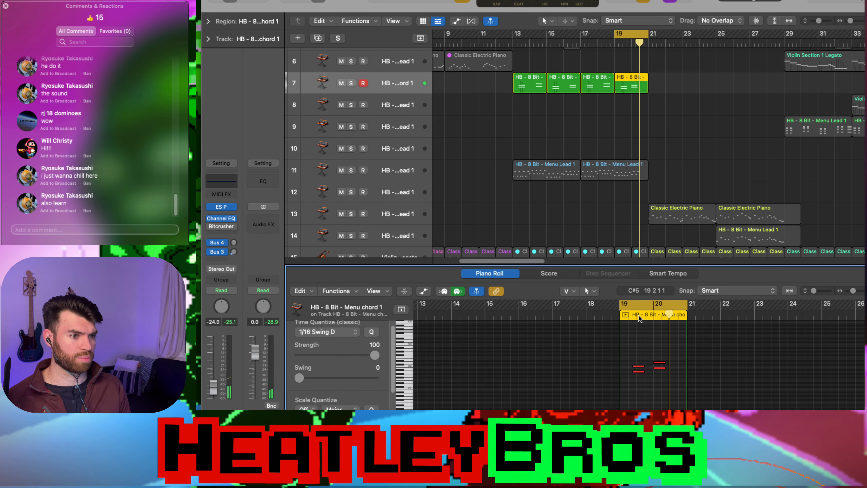
pyautogui.press('s')
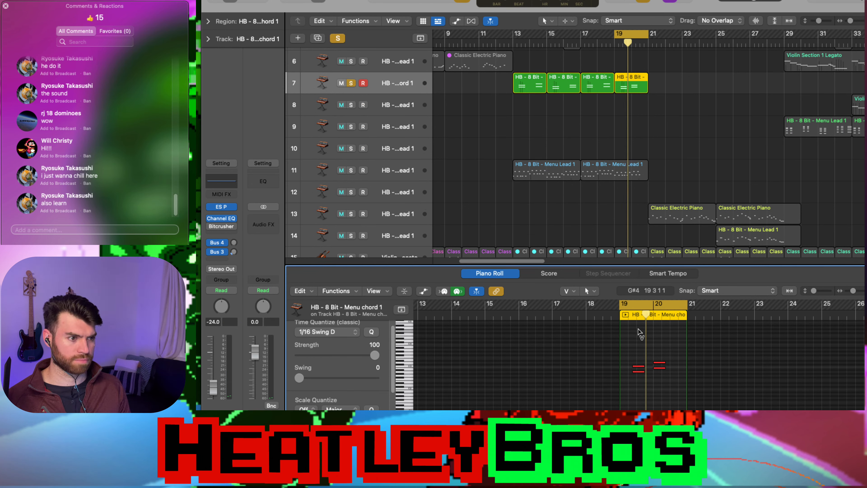
pyautogui.click(387, 79)
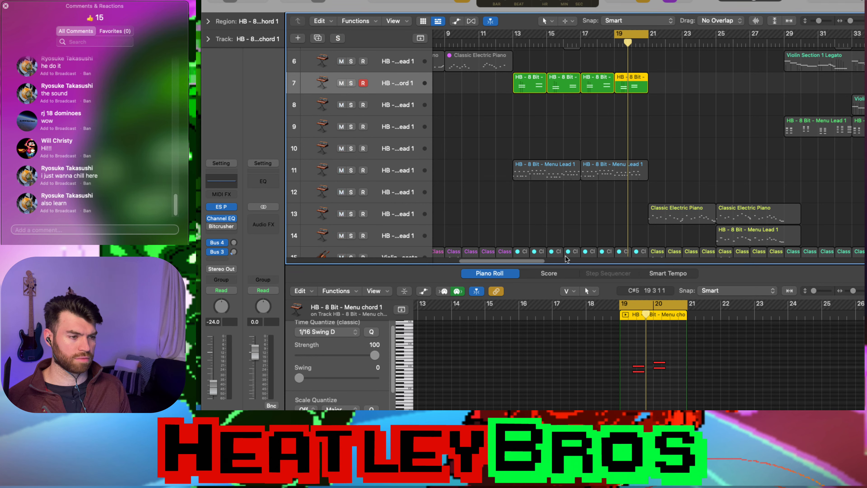
pyautogui.rightClick(632, 319)
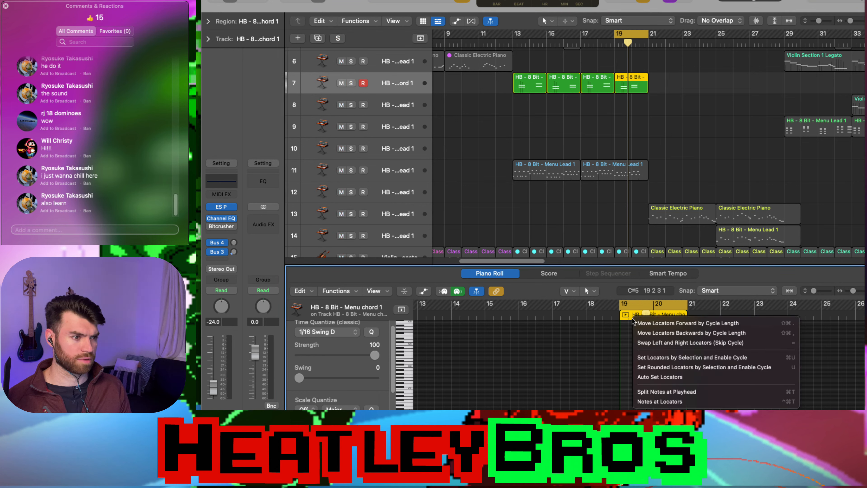
pyautogui.click(624, 332)
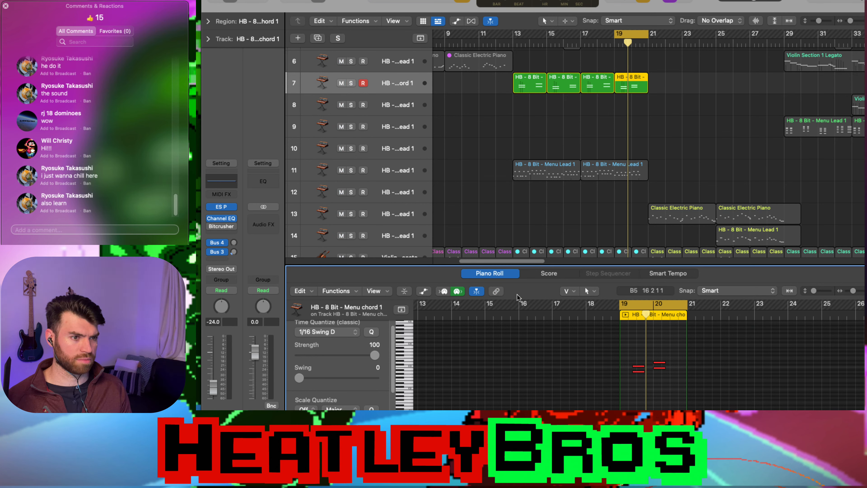
# - Examine the chord notes in bars 19 and 20 and the surrounding regions across the tracks
pyautogui.scroll(6, 610, 354)
pyautogui.scroll(6, 608, 352)
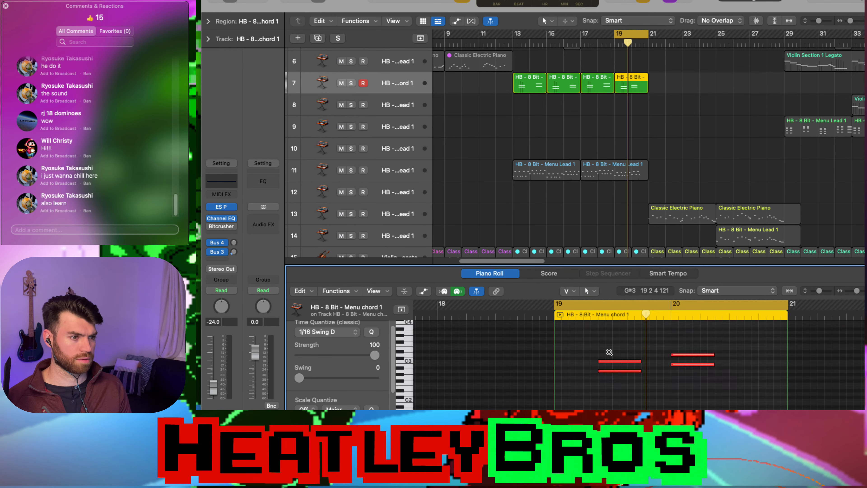
pyautogui.click(628, 131)
pyautogui.scroll(3, 520, 163)
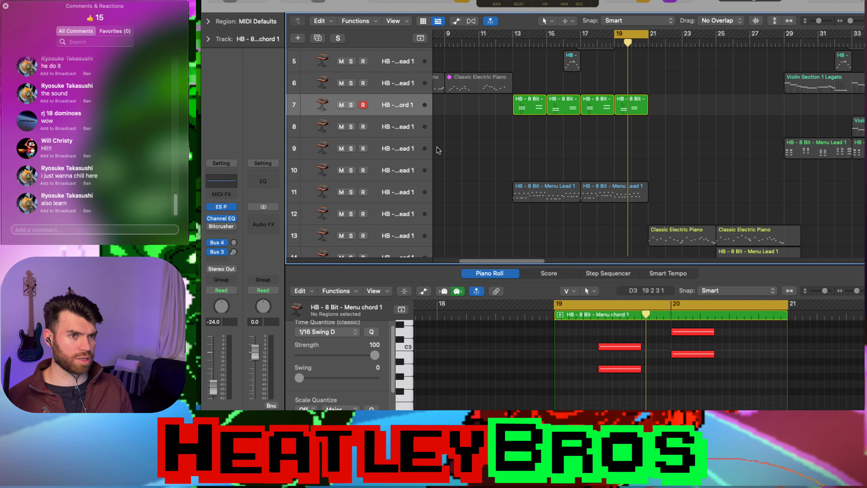
pyautogui.scroll(3, 519, 162)
pyautogui.scroll(-3, 579, 147)
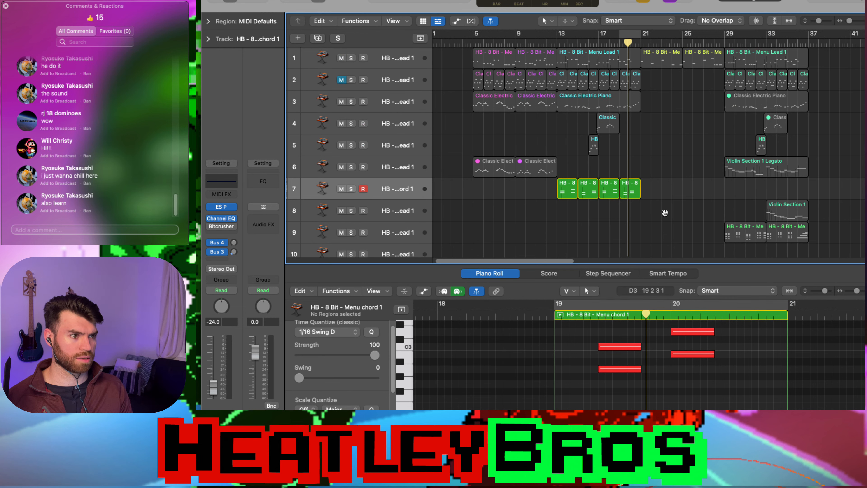
pyautogui.scroll(5, 664, 215)
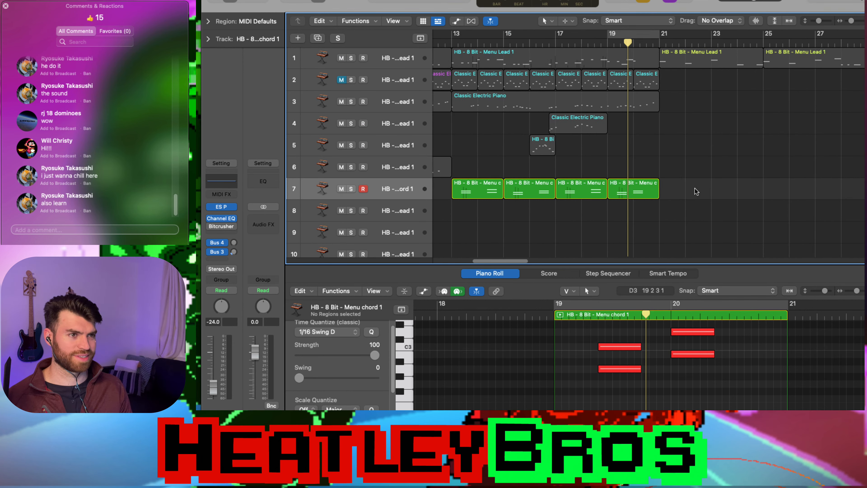
pyautogui.click(351, 188)
pyautogui.click(352, 189)
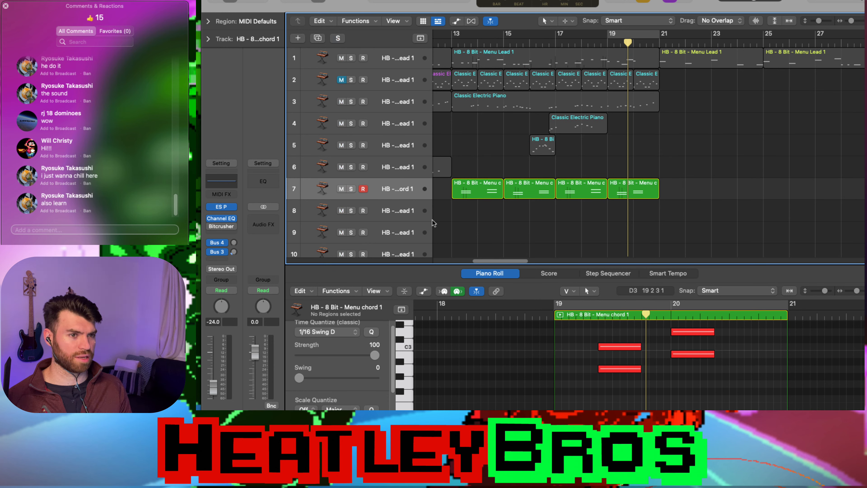
pyautogui.click(640, 181)
pyautogui.click(661, 180)
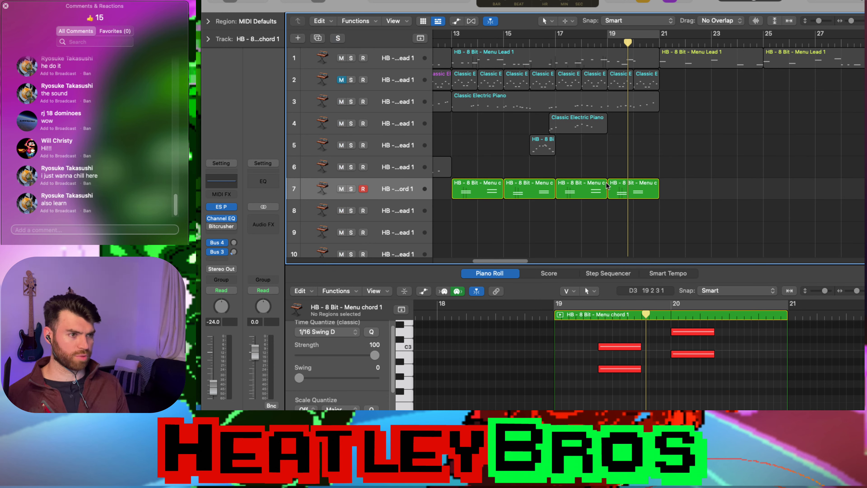
pyautogui.rightClick(619, 193)
pyautogui.click(693, 182)
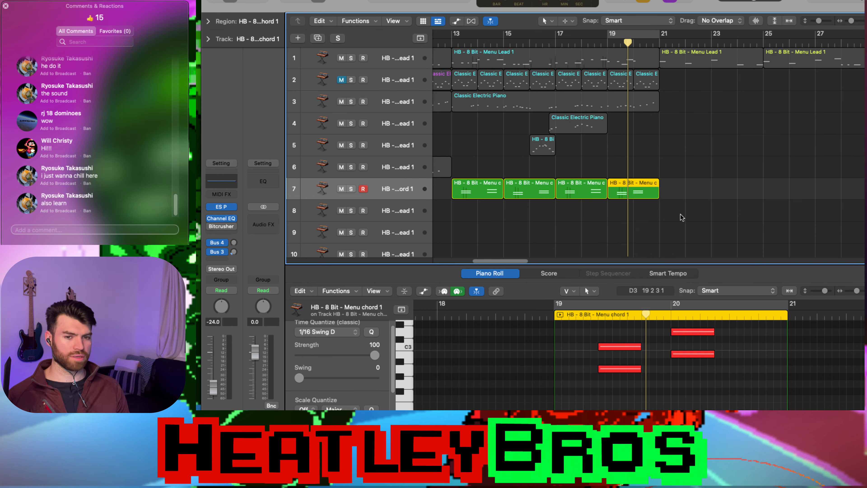
# - Survey the regions on tracks 1 to 19 around bars 11 to 29 for their mute state
pyautogui.press('super+Left')
pyautogui.press('super+Left')
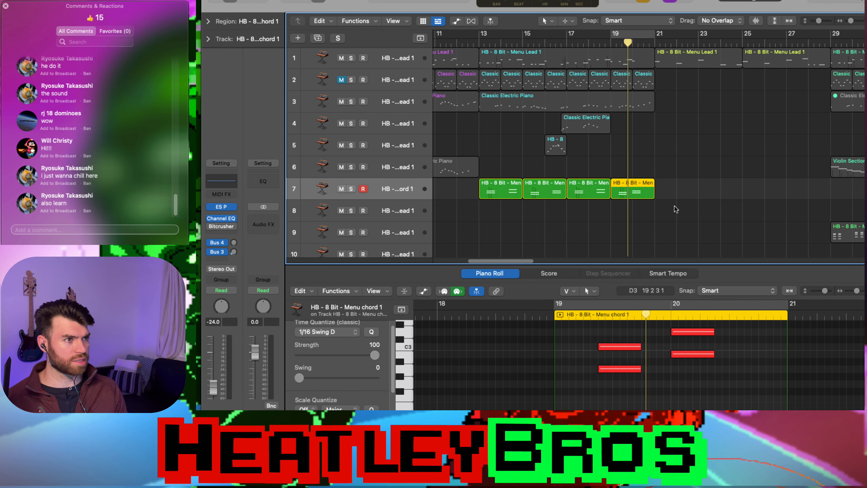
pyautogui.press('super+Up')
pyautogui.press('super+Up')
pyautogui.press('super+Up')
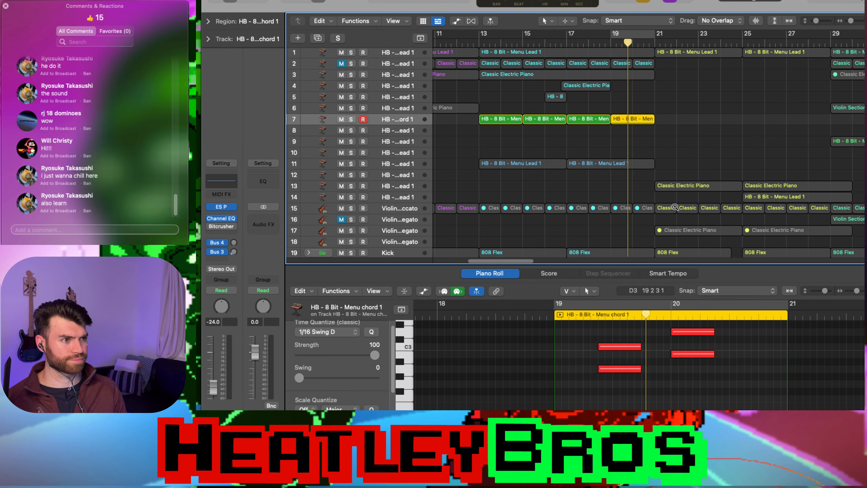
pyautogui.click(661, 139)
pyautogui.click(592, 334)
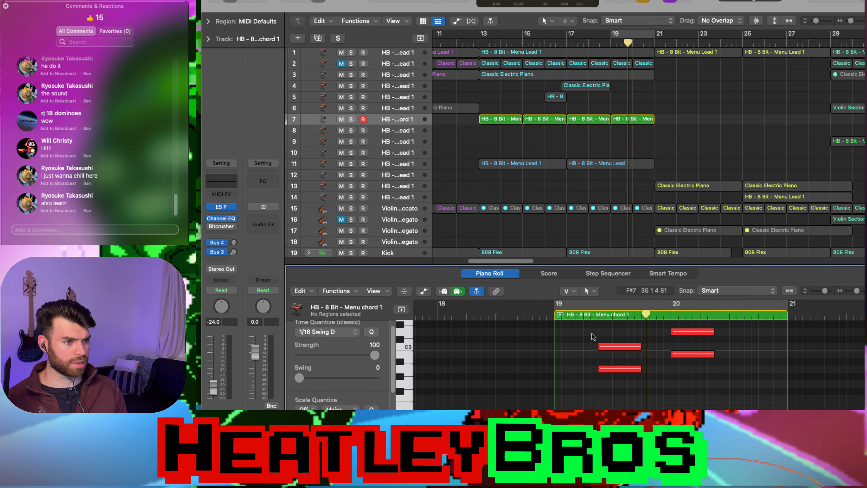
pyautogui.rightClick(580, 335)
pyautogui.click(570, 335)
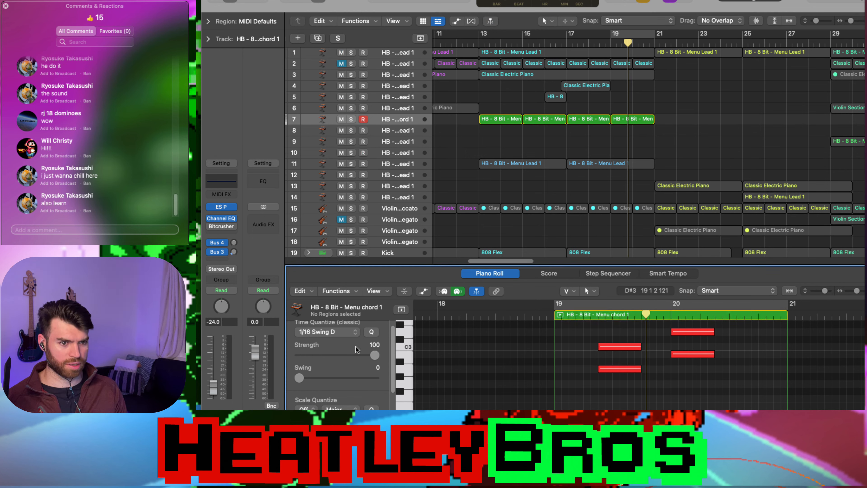
# - Check the event list of the last Menu chord 1 region and close the list again
pyautogui.press('d')
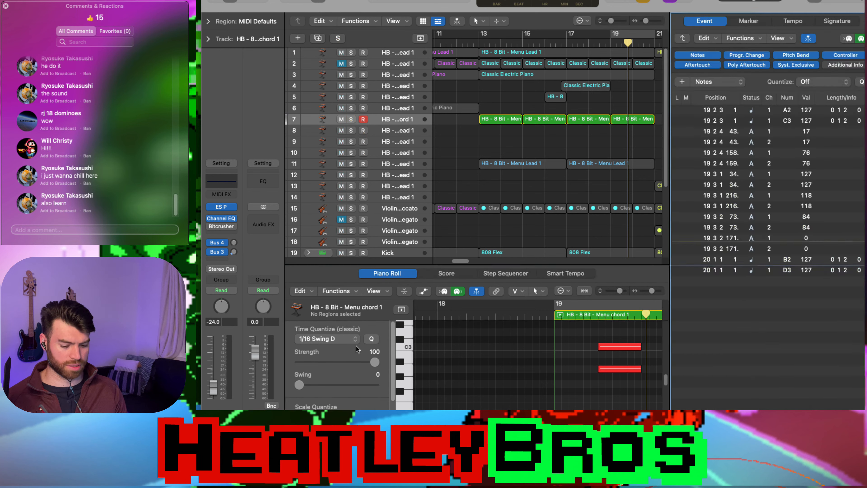
pyautogui.click(594, 133)
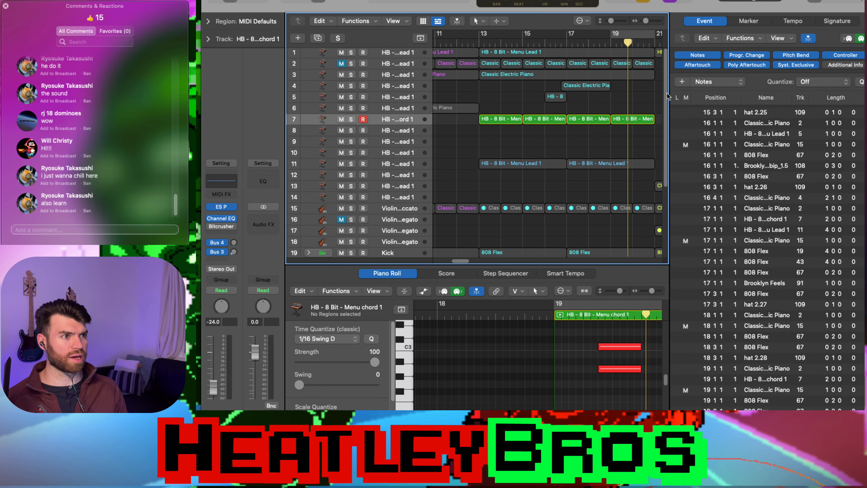
pyautogui.moveTo(669, 95); pyautogui.dragTo(746, 104)
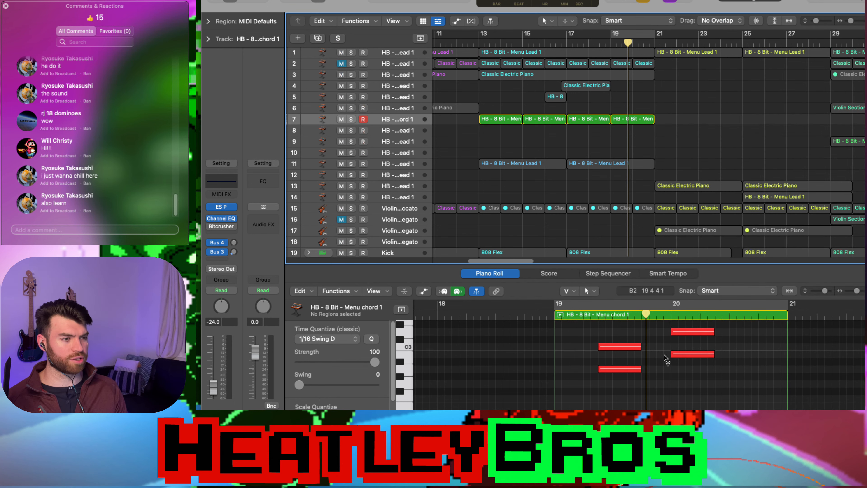
pyautogui.moveTo(684, 118); pyautogui.dragTo(513, 119)
pyautogui.click(511, 143)
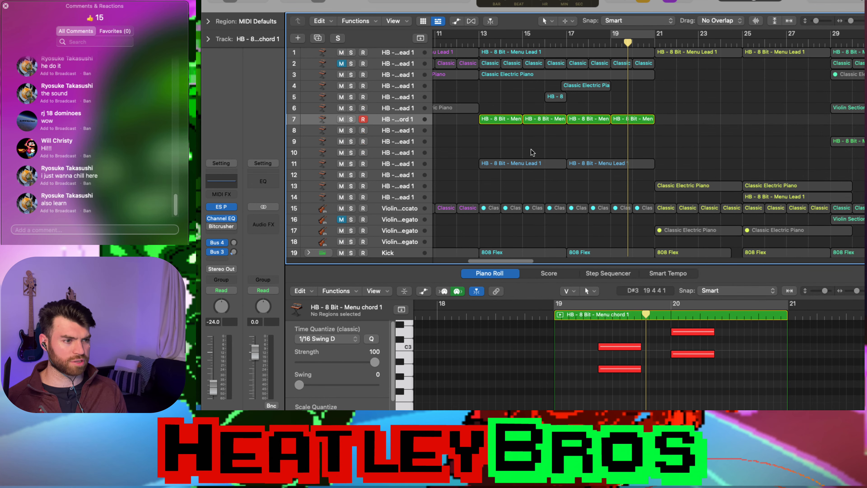
pyautogui.scroll(-3, 602, 329)
pyautogui.scroll(5, 601, 328)
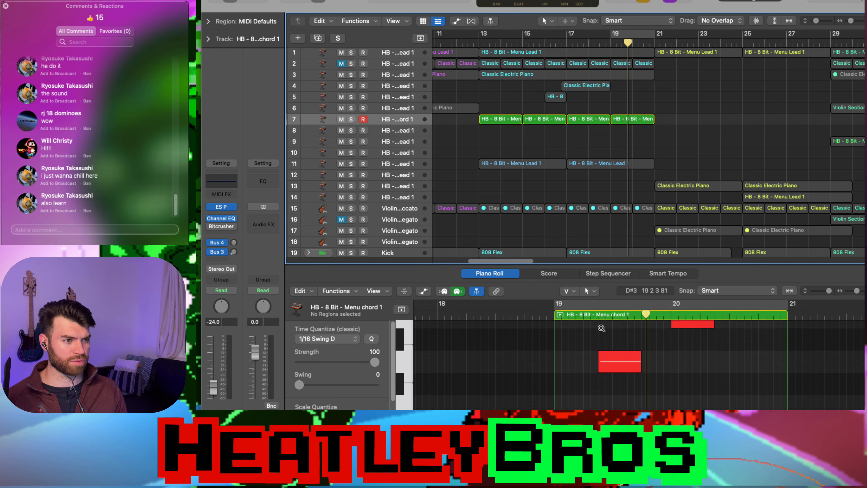
pyautogui.scroll(-5, 601, 329)
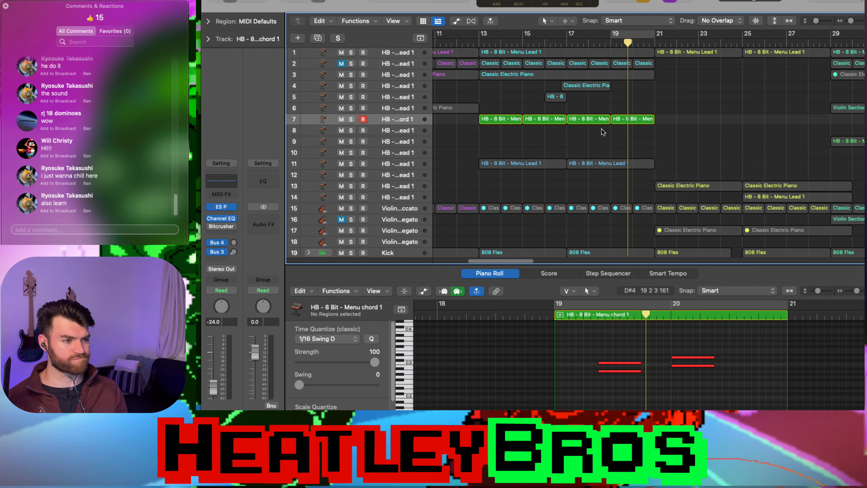
# - Undo the muting of the other tracks' regions together with the raising of the lower chord notes in bars 19 and 20
pyautogui.press('super+z')
pyautogui.press('super+z')
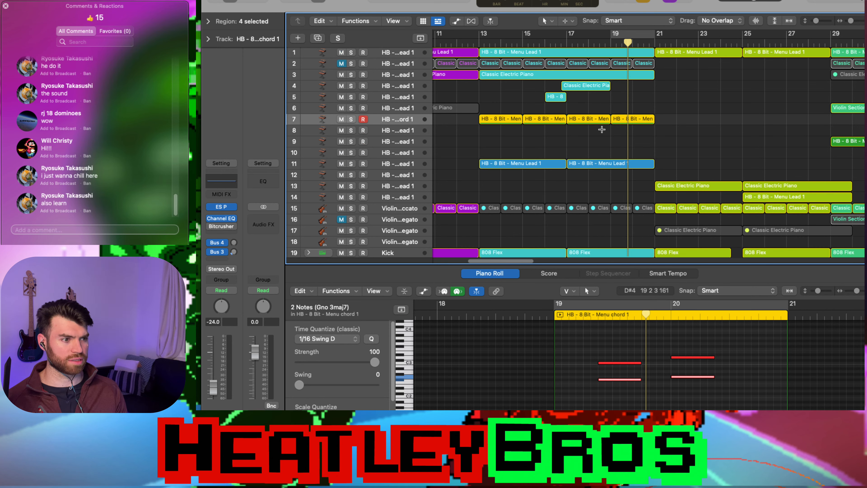
pyautogui.click(602, 129)
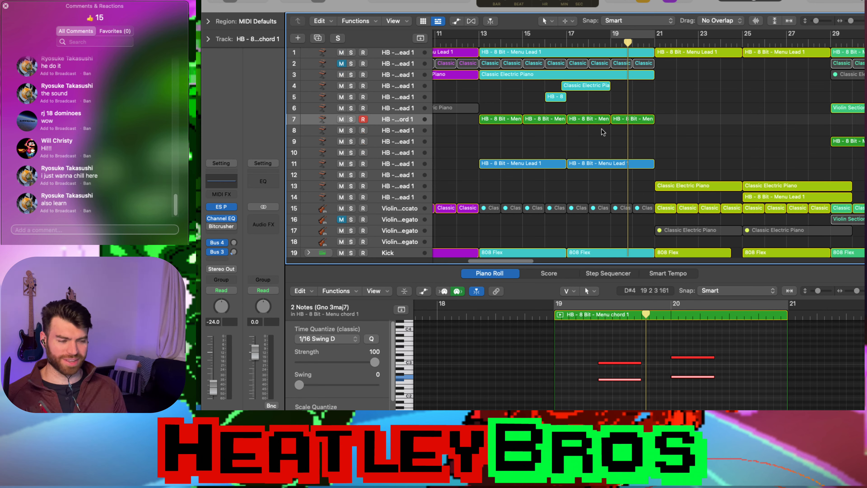
# - Raise the lower chord note in bar 19 to A2 and the lower chord note in bar 20 to B2
pyautogui.click(601, 356)
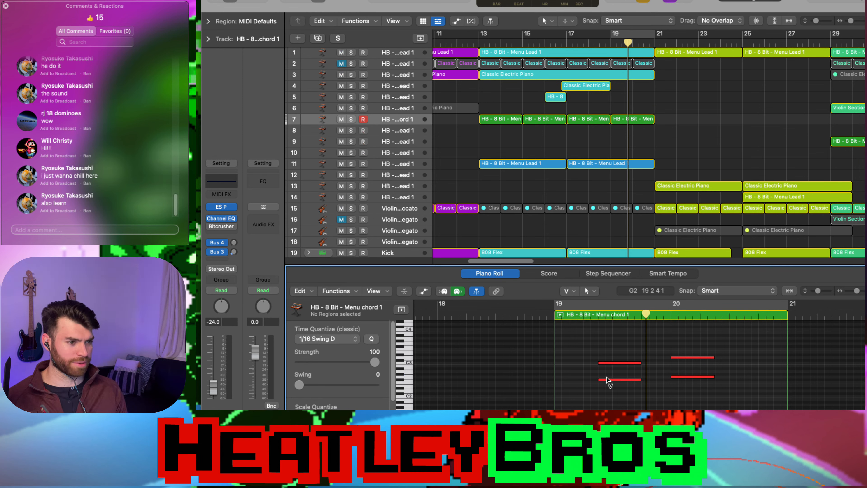
pyautogui.moveTo(607, 379); pyautogui.dragTo(607, 372)
pyautogui.moveTo(682, 376); pyautogui.dragTo(681, 369)
pyautogui.click(698, 109)
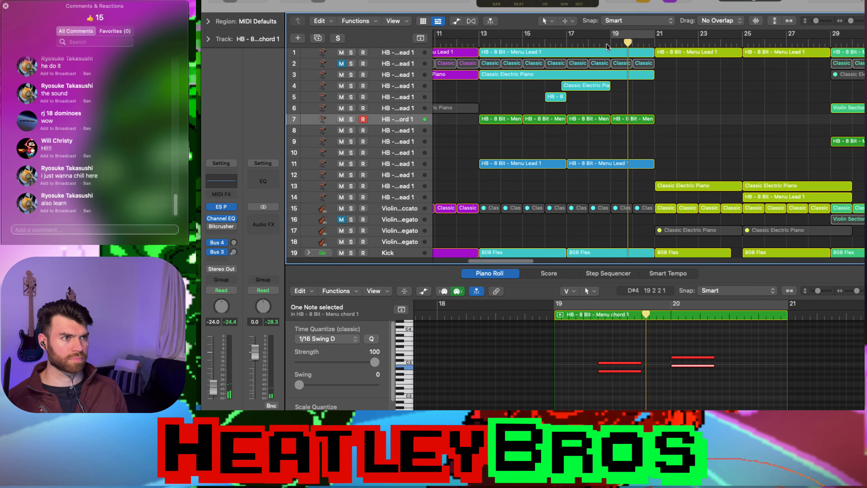
# - Play the song from bar 19, and set the loop to bars 13 to 21 to play the whole section
pyautogui.click(611, 44)
pyautogui.press('space')
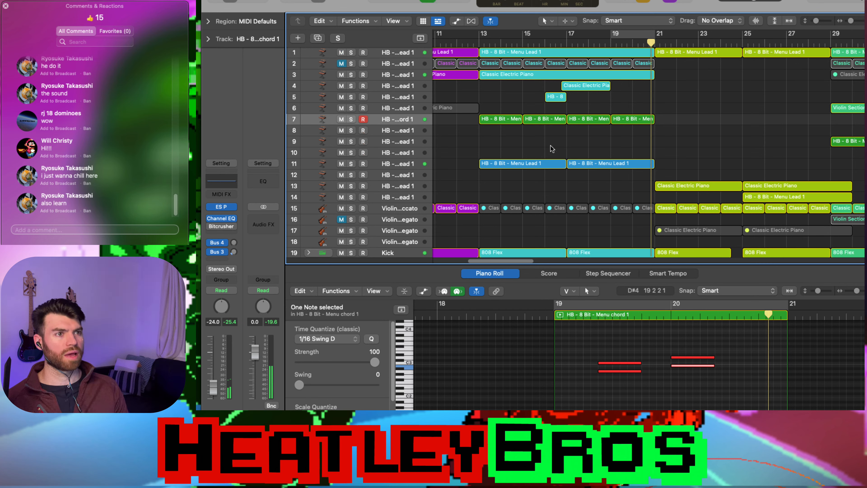
pyautogui.moveTo(482, 38); pyautogui.dragTo(655, 38)
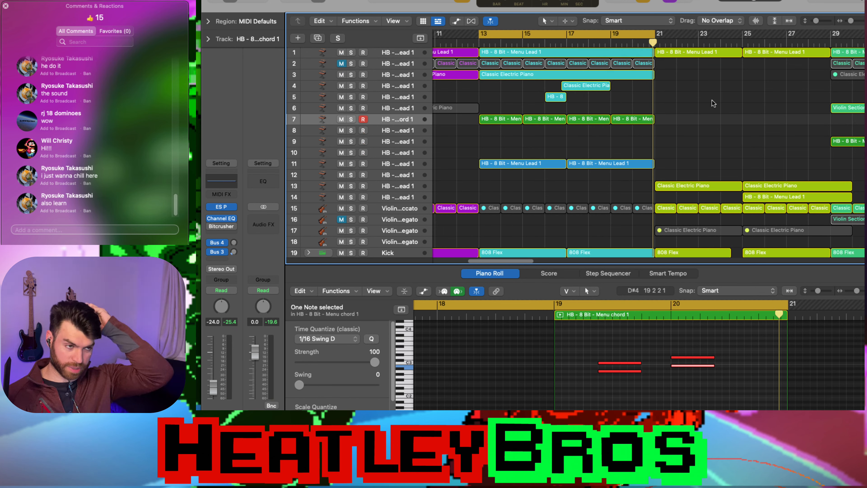
pyautogui.press('space')
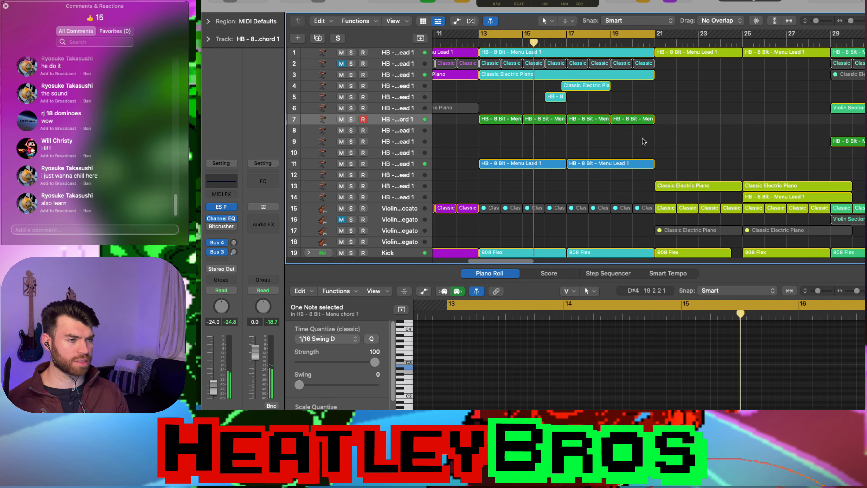
pyautogui.press('super+Right')
pyautogui.press('super+Right')
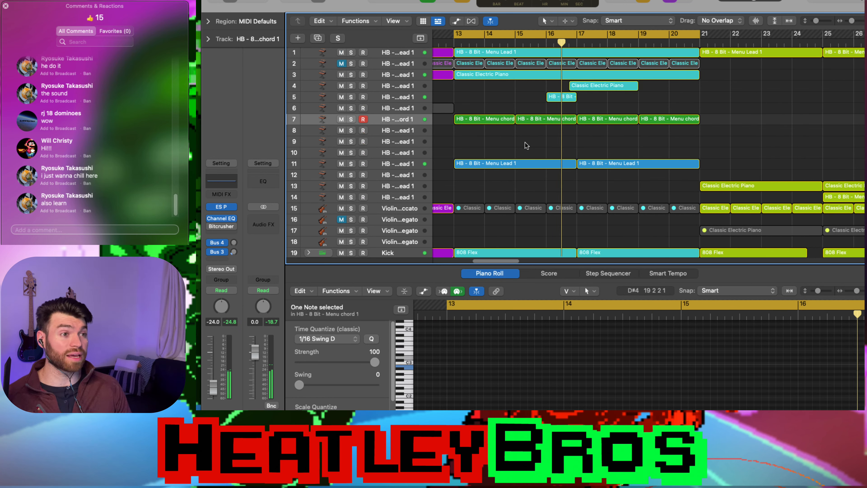
# - Play the looped section from bar 13 to about bar 17, picking out the second Menu chord 1 region and the track 4 Classic Electric Piano region
pyautogui.click(553, 122)
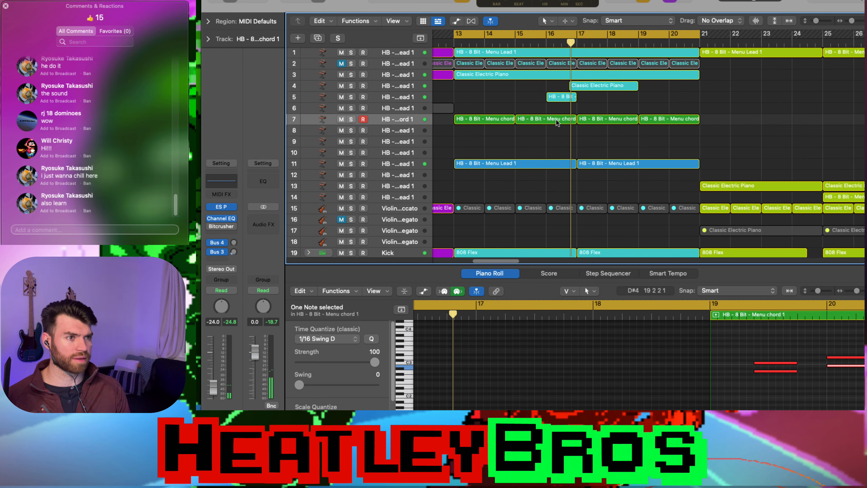
pyautogui.scroll(-5, 700, 394)
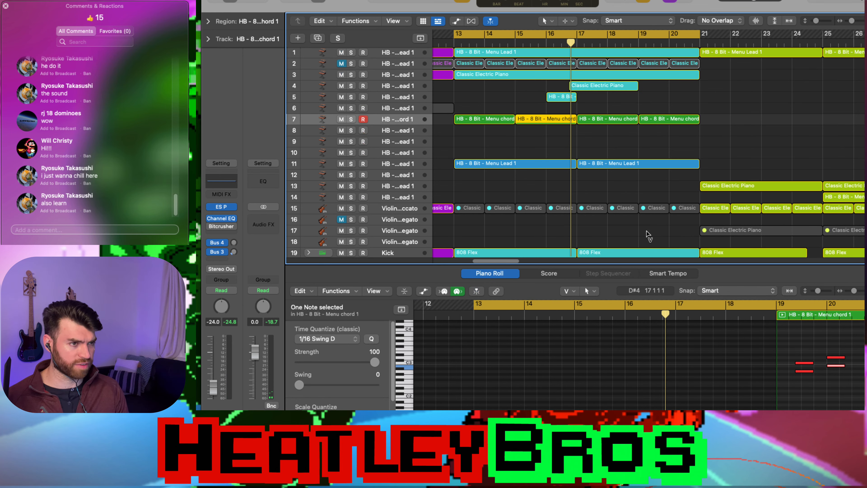
pyautogui.click(630, 149)
pyautogui.click(619, 88)
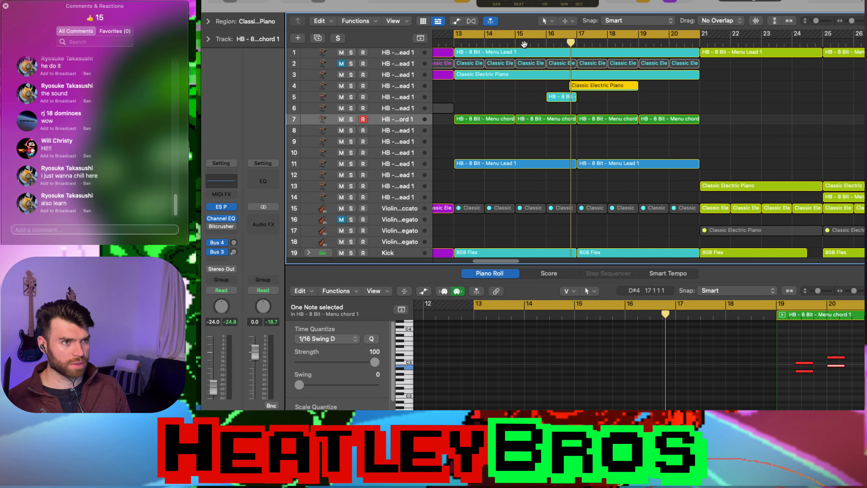
pyautogui.press('space')
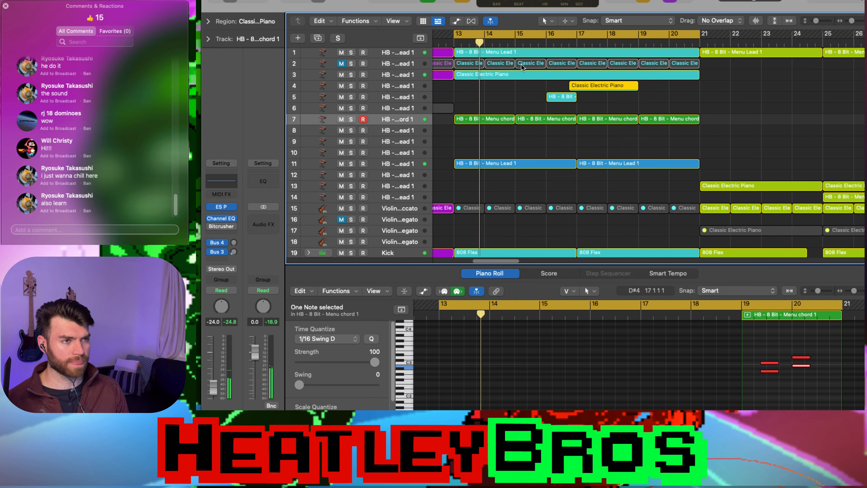
pyautogui.click(520, 95)
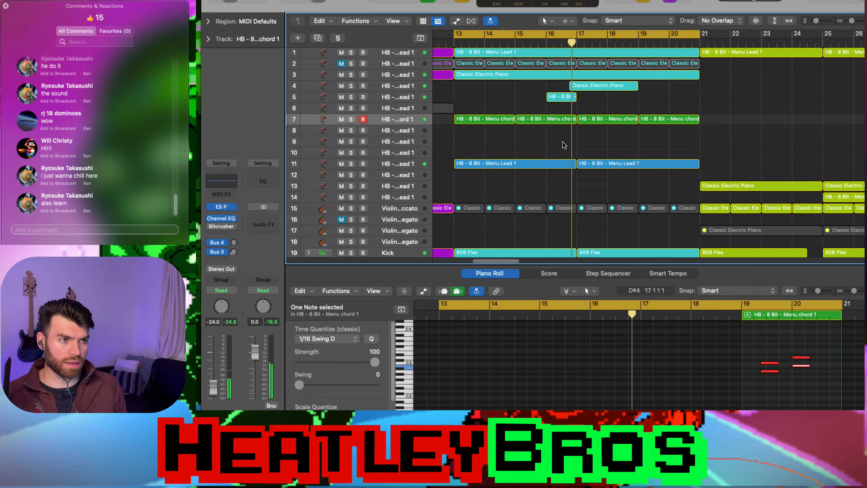
pyautogui.click(562, 119)
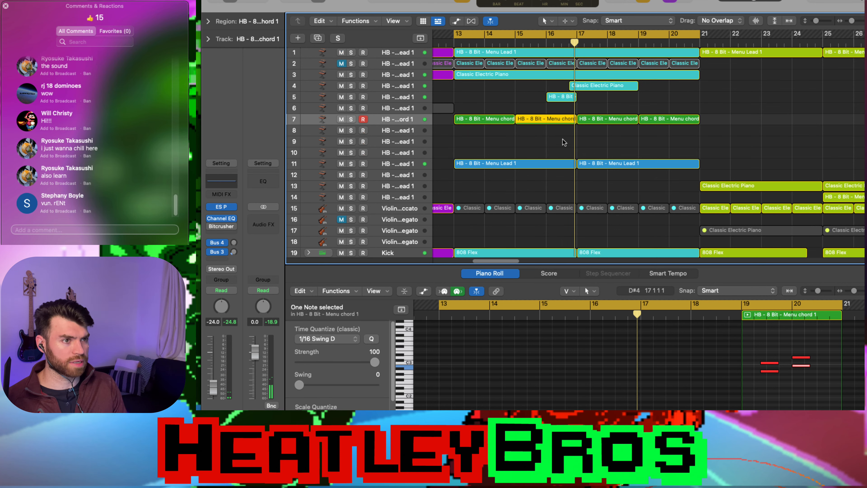
pyautogui.click(564, 134)
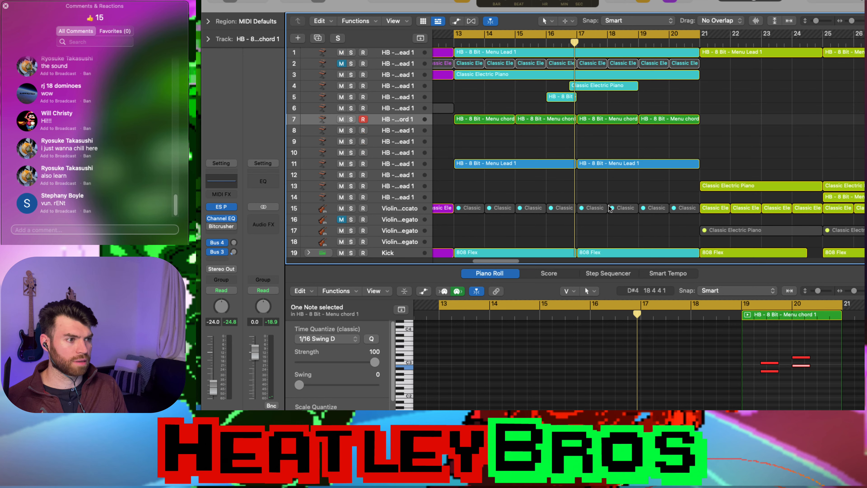
# - Turn off the loop and audition the last Menu chord 1 region on its own from the Piano Roll
pyautogui.click(742, 342)
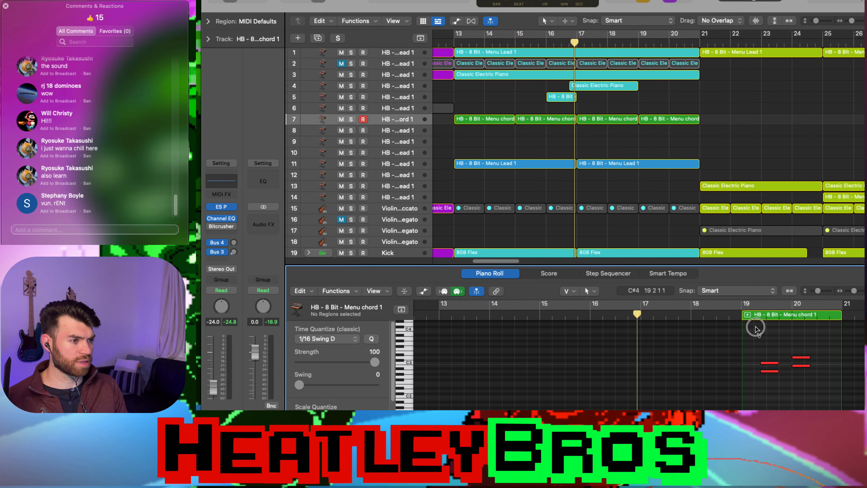
pyautogui.click(755, 316)
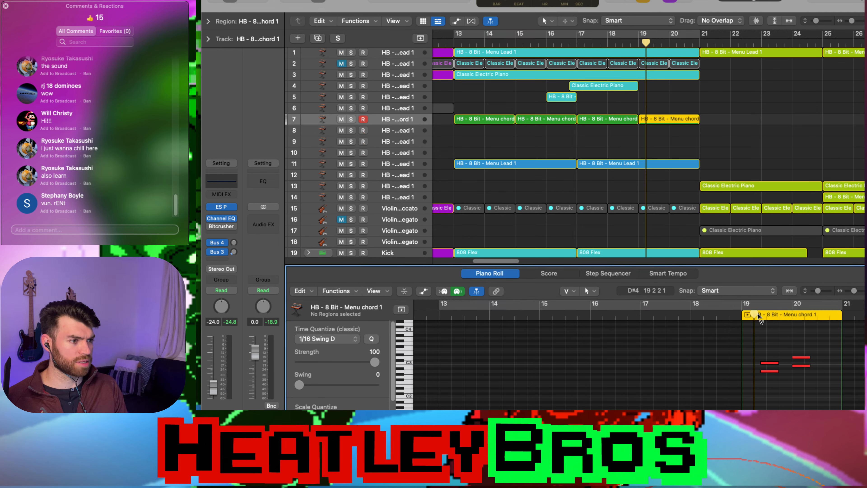
pyautogui.click(747, 315)
# - Undo the raising of the lower chord note in bar 20, and restore it to B2
pyautogui.press('super+z')
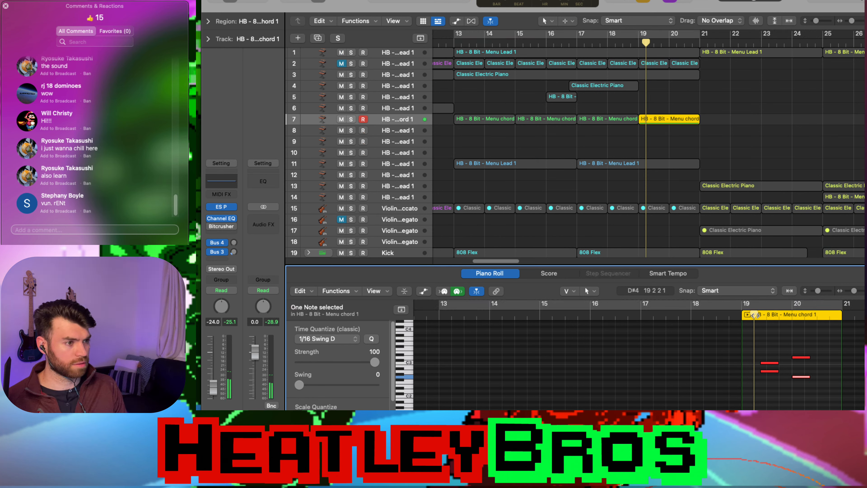
pyautogui.press('super+z')
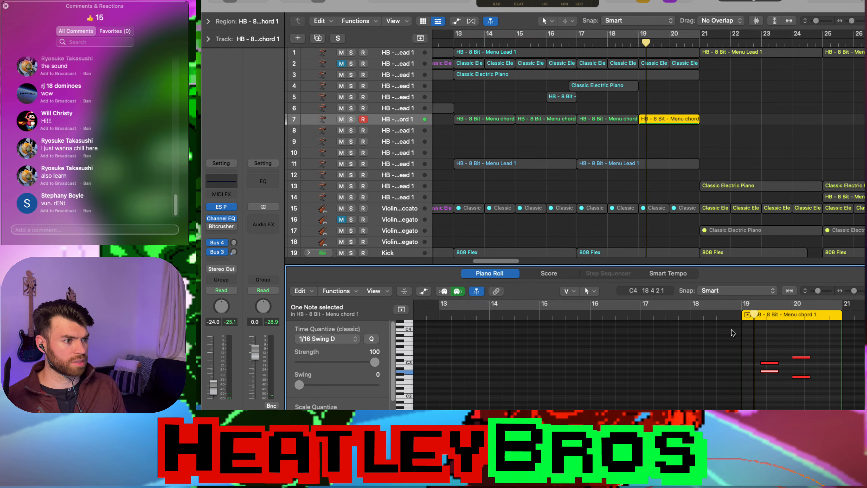
pyautogui.press('super+z')
pyautogui.click(676, 135)
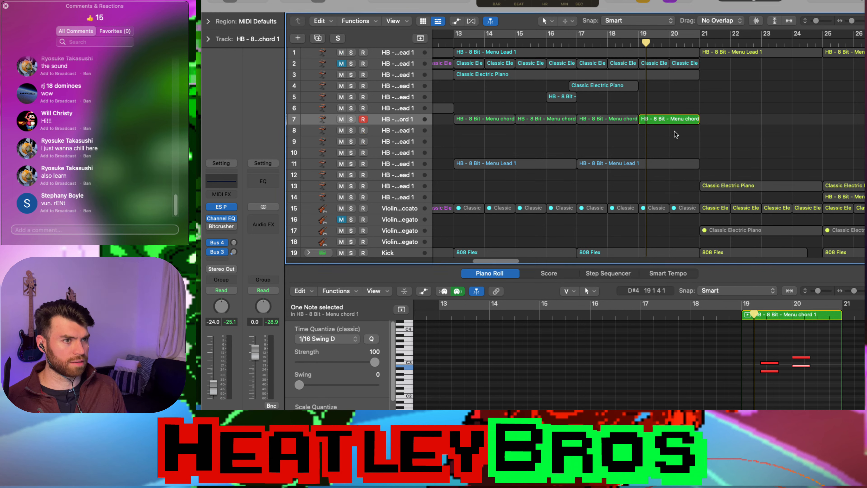
# - Audition the last Menu chord 1 region in bars 19 and 20 on its own several times
pyautogui.press('super+Left')
pyautogui.press('super+Left')
pyautogui.press('super+Left')
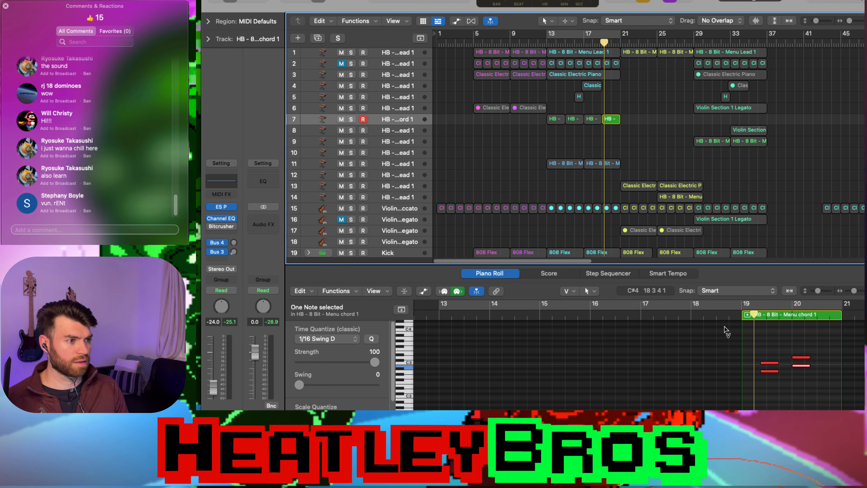
pyautogui.click(746, 318)
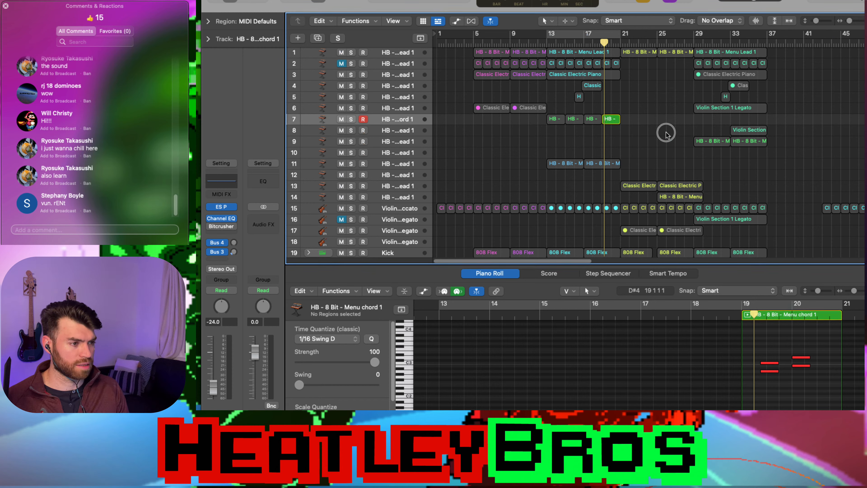
pyautogui.click(748, 315)
pyautogui.click(748, 315)
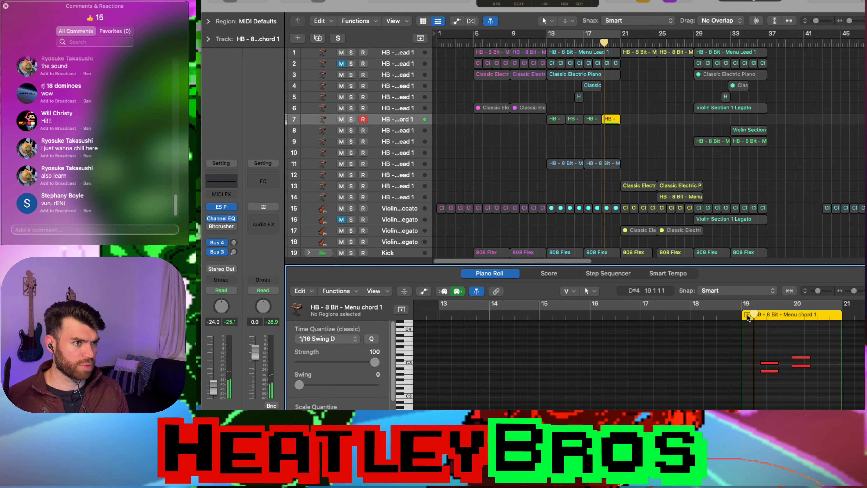
pyautogui.click(748, 314)
pyautogui.click(747, 314)
pyautogui.click(747, 314)
pyautogui.click(675, 129)
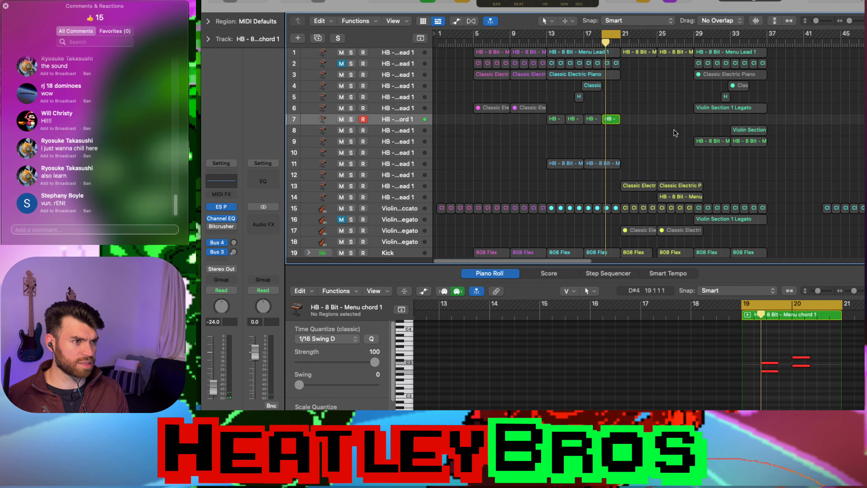
# - Stop the audition, bring all the tracks into view and turn off solo mode for the whole arrangement
pyautogui.press('space')
pyautogui.press('super+Right')
pyautogui.press('super+Left')
pyautogui.press('super+Left')
pyautogui.press('super+Left')
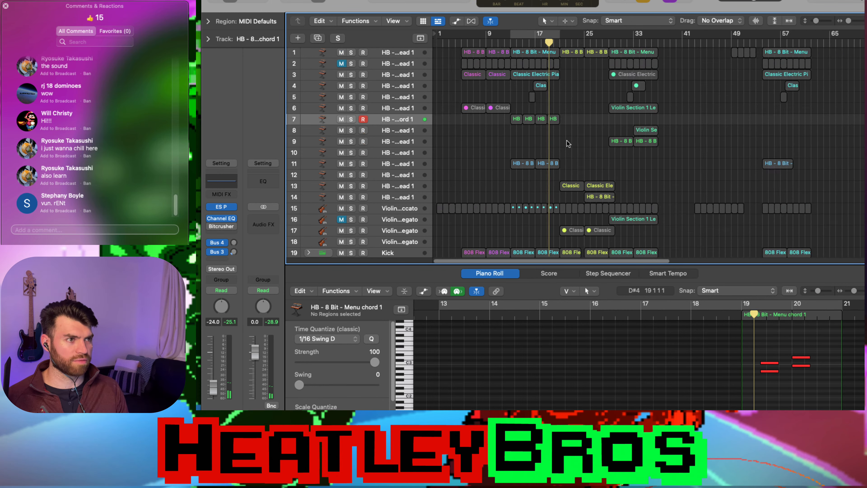
pyautogui.press('super+Right')
pyautogui.press('super+Right')
pyautogui.press('super+Right')
pyautogui.press('super+Up')
pyautogui.press('super+Up')
pyautogui.press('super+Up')
pyautogui.press('super+Up')
pyautogui.press('super+Left')
pyautogui.press('super+Left')
pyautogui.press('super+Left')
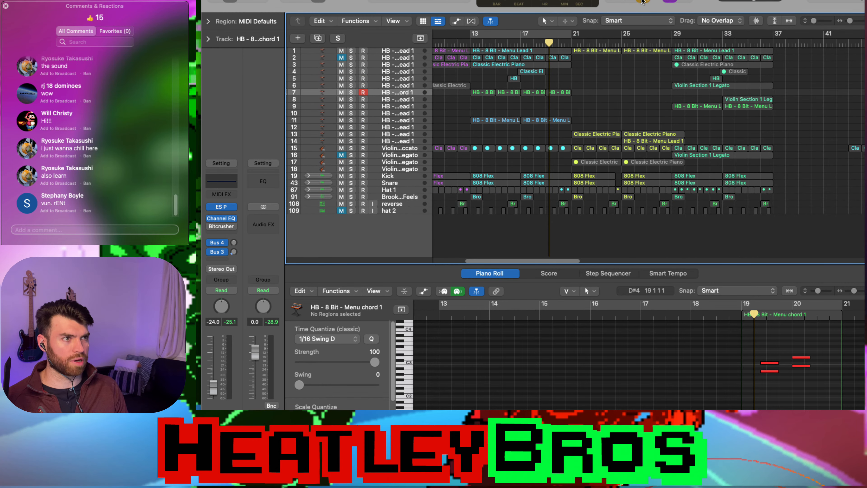
pyautogui.click(644, 1)
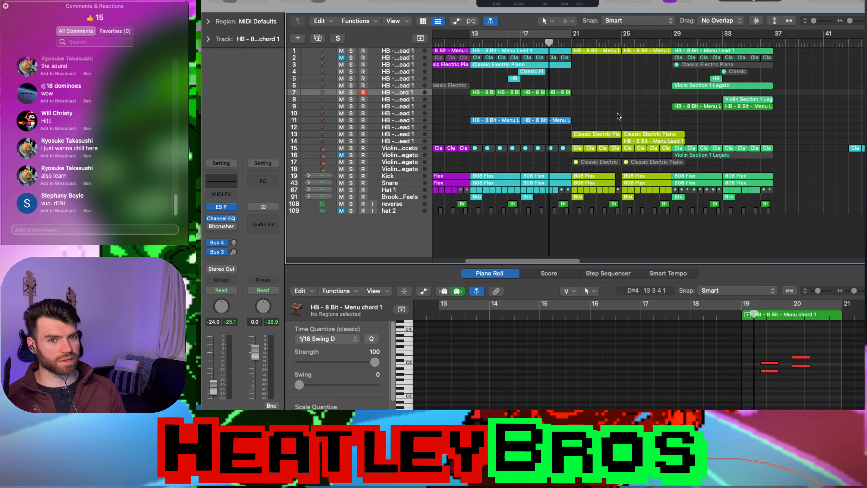
# - Play the full arrangement from bar 13 and check how the Menu chord 1 regions sit against the Menu Lead 1 parts
pyautogui.press('super+Right')
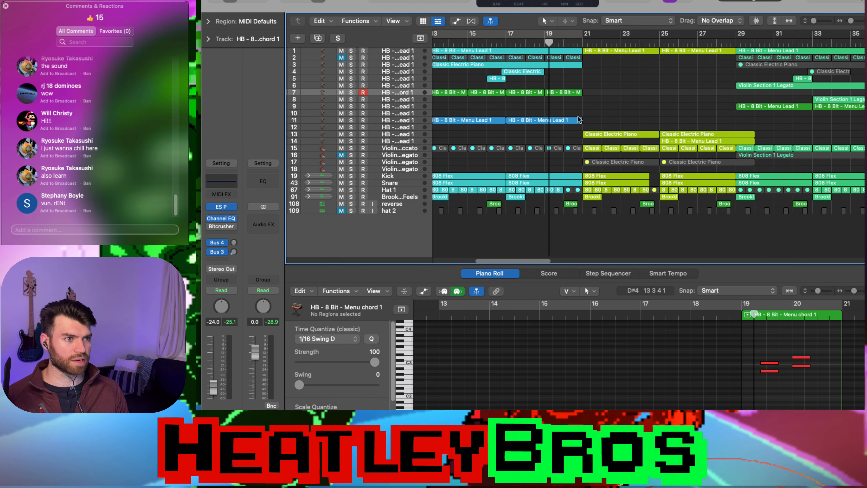
pyautogui.hscroll(-3, 579, 120)
pyautogui.hscroll(-2, 583, 107)
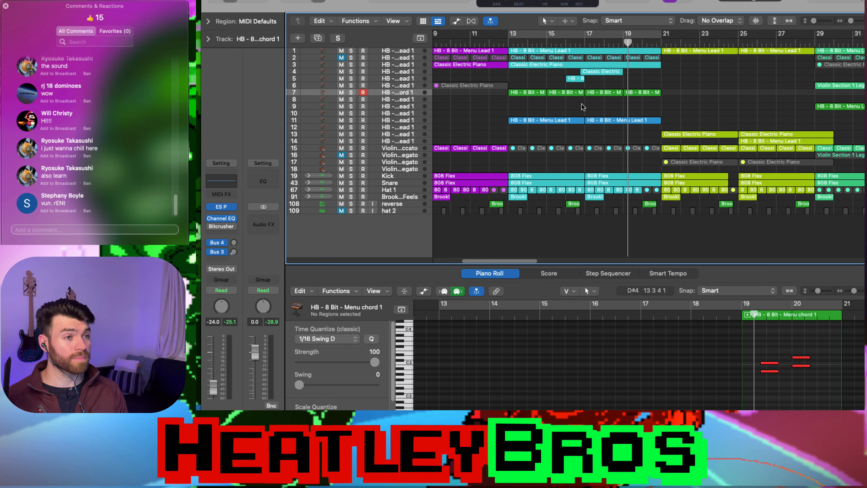
pyautogui.click(508, 42)
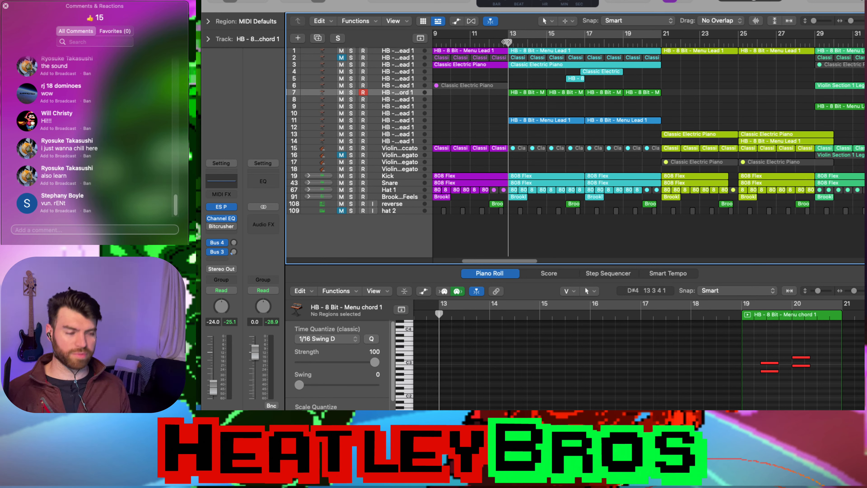
pyautogui.click(571, 92)
pyautogui.click(546, 110)
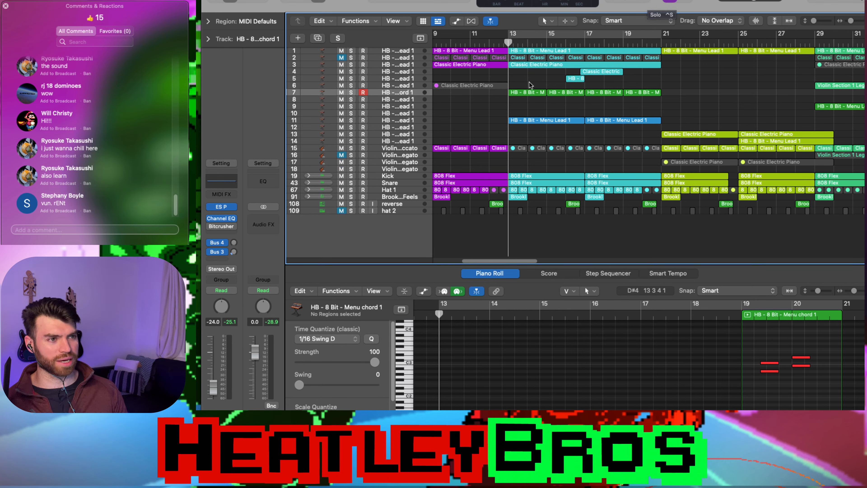
pyautogui.press('space')
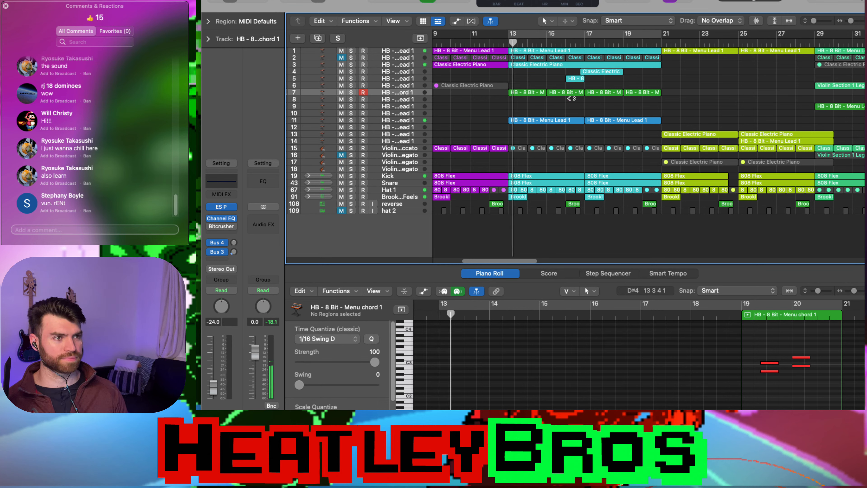
pyautogui.scroll(2, 571, 172)
pyautogui.scroll(6, 572, 175)
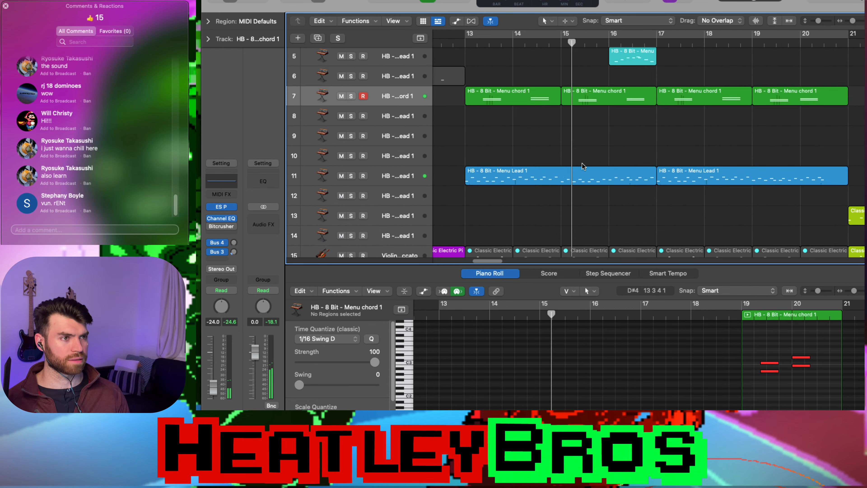
pyautogui.scroll(-3, 582, 162)
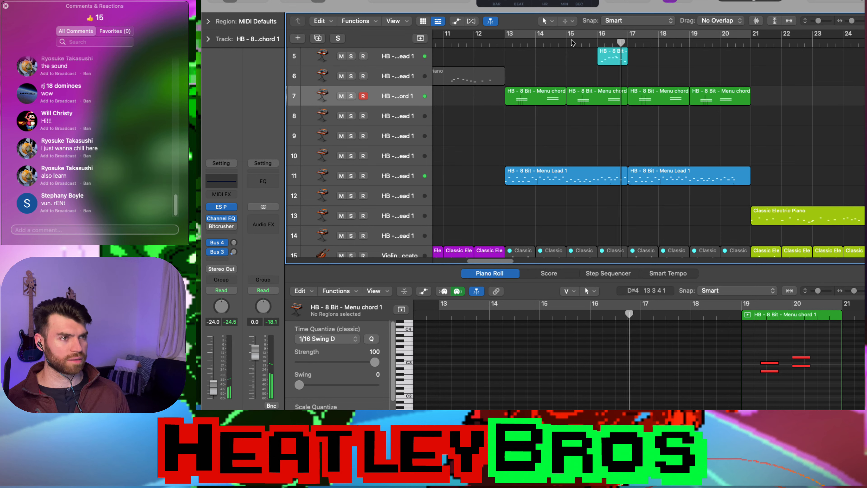
# - Loop bars 15 to 17 and play the second Menu chord 1 region with the other tracks
pyautogui.moveTo(571, 43); pyautogui.dragTo(628, 41)
pyautogui.click(611, 101)
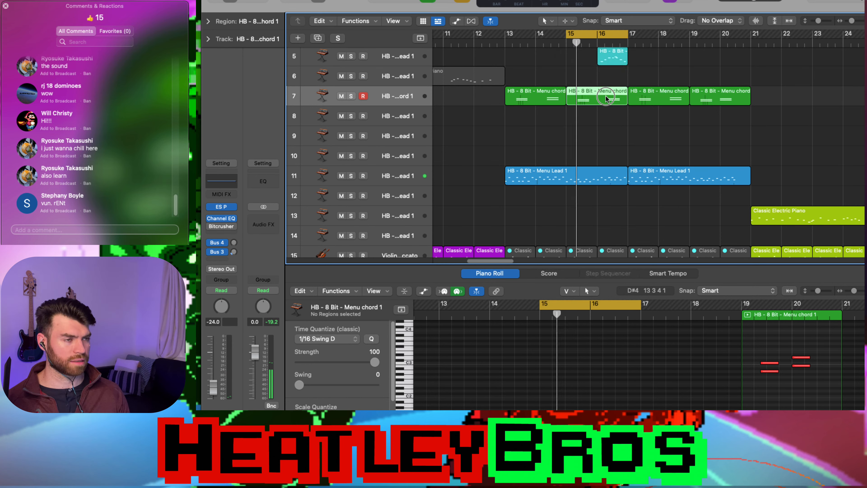
pyautogui.press('space')
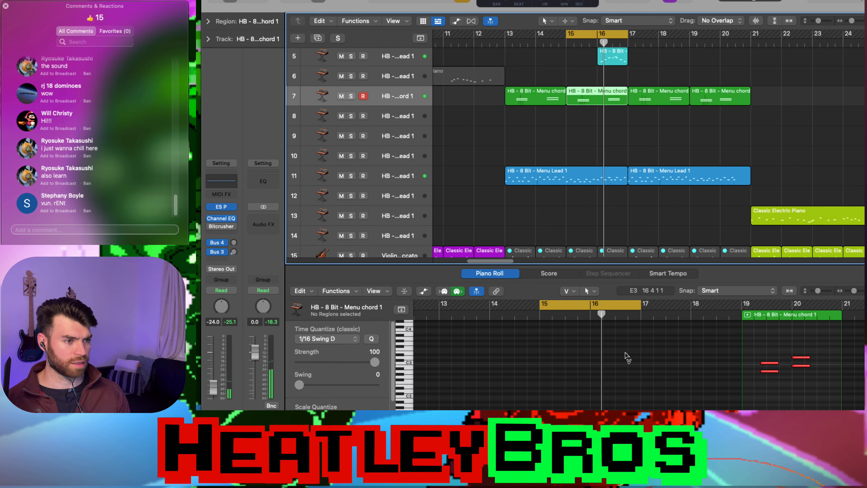
pyautogui.click(623, 116)
pyautogui.click(617, 97)
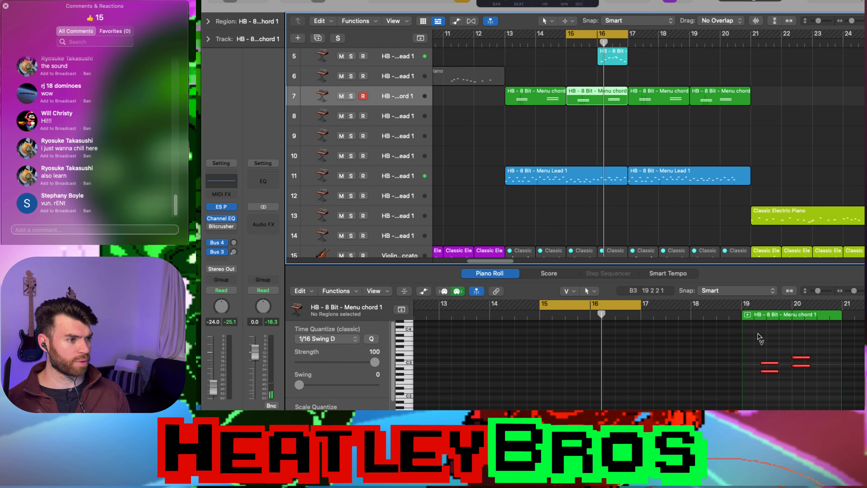
# - Deselect the second Menu chord 1 region and turn off the loop over bars 15 to 17
pyautogui.click(661, 131)
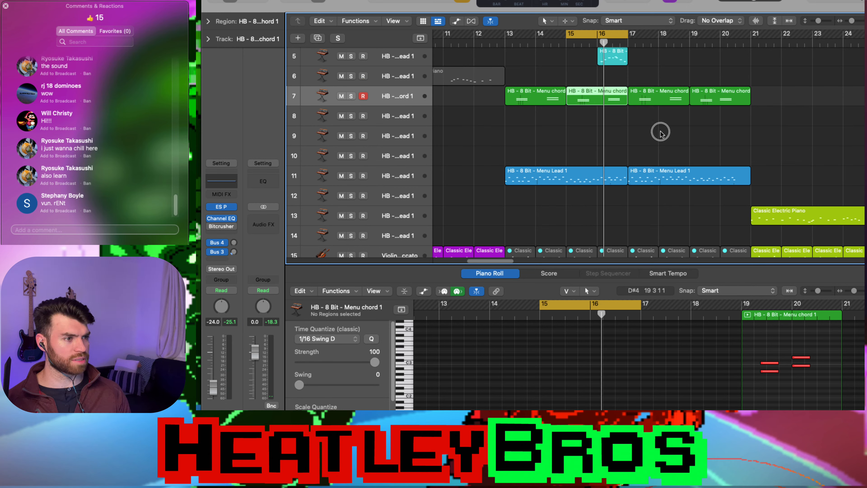
pyautogui.click(594, 90)
pyautogui.click(631, 134)
pyautogui.click(612, 35)
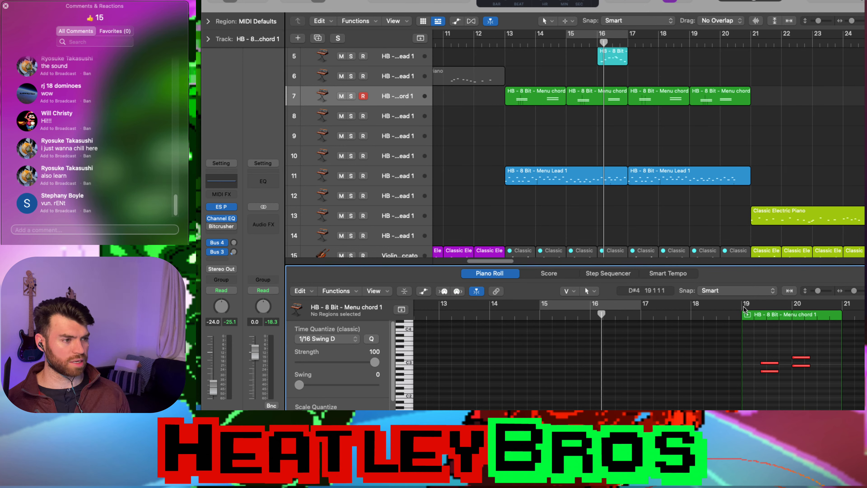
# - Select the second, third and last Menu chord 1 regions in turn to compare their chords, and clear the selection
pyautogui.click(593, 102)
pyautogui.click(650, 101)
pyautogui.click(723, 101)
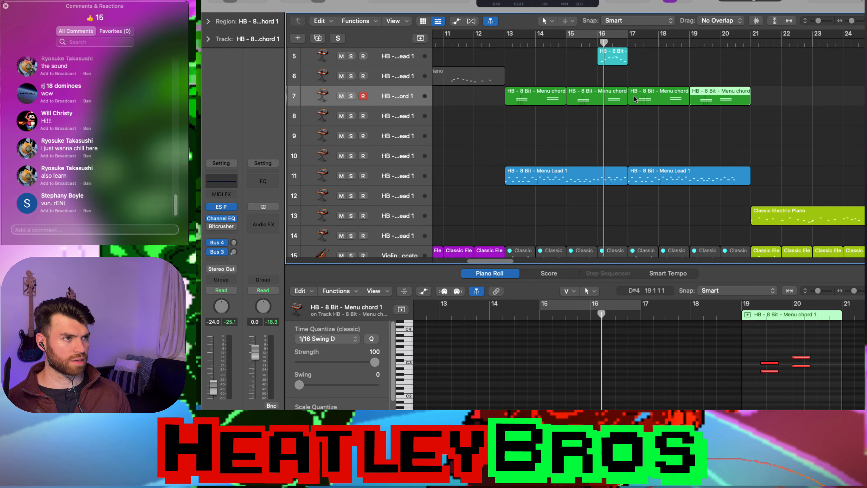
pyautogui.click(733, 134)
# - Turn off note snapping in the Piano Roll for the last Menu chord 1 region
pyautogui.scroll(2, 764, 394)
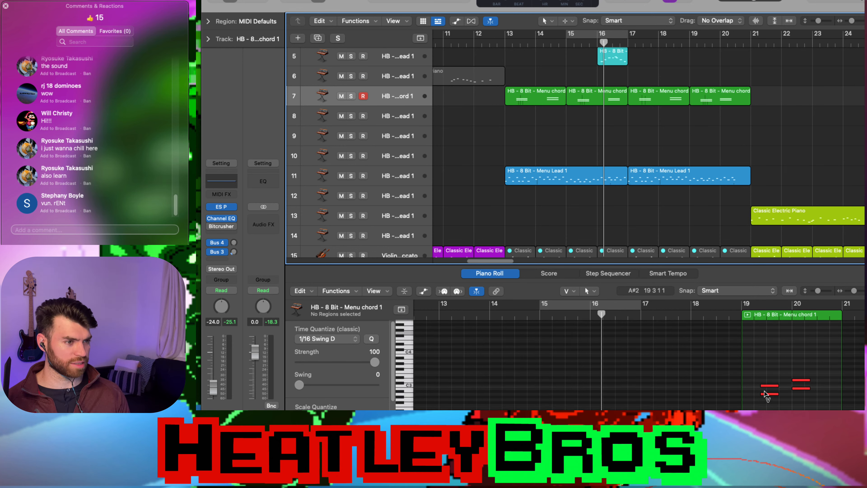
pyautogui.scroll(-3, 765, 394)
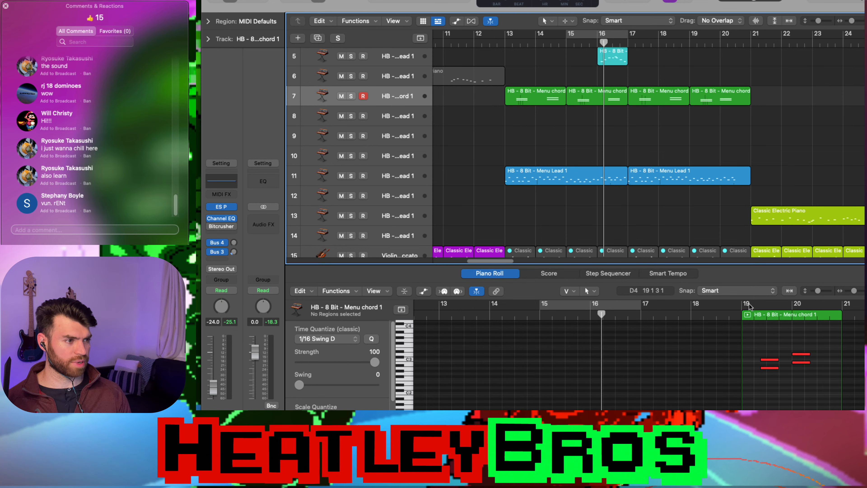
pyautogui.click(704, 291)
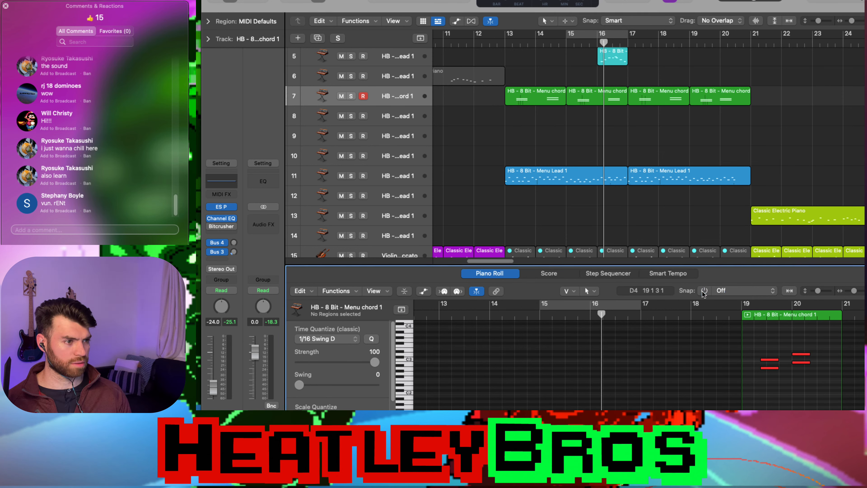
# - Turn note snapping back on in the Piano Roll with the Smart setting
pyautogui.click(704, 291)
pyautogui.press('super+Left')
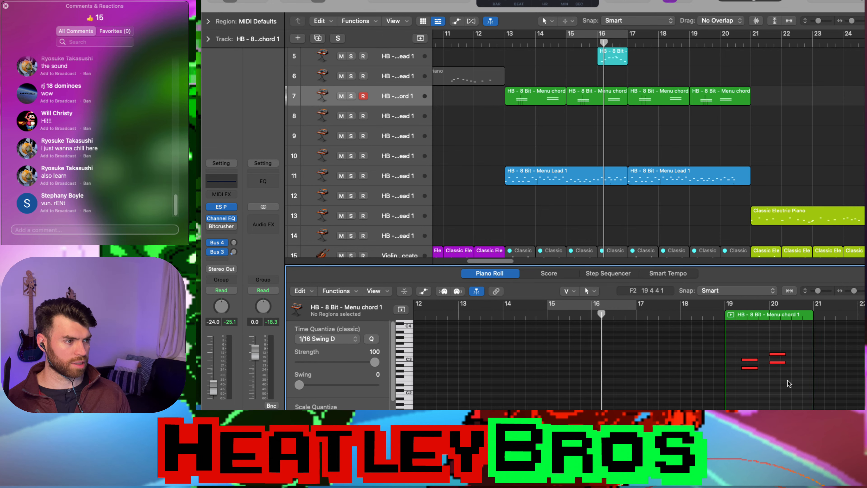
pyautogui.press('super+Left')
pyautogui.press('super+Left')
pyautogui.press('super+Left')
pyautogui.press('super+Left')
pyautogui.press('super+Left')
# - Switch from the Menu chord 1 track to the Menu Lead 1 track 11 and clear its region selection
pyautogui.click(383, 101)
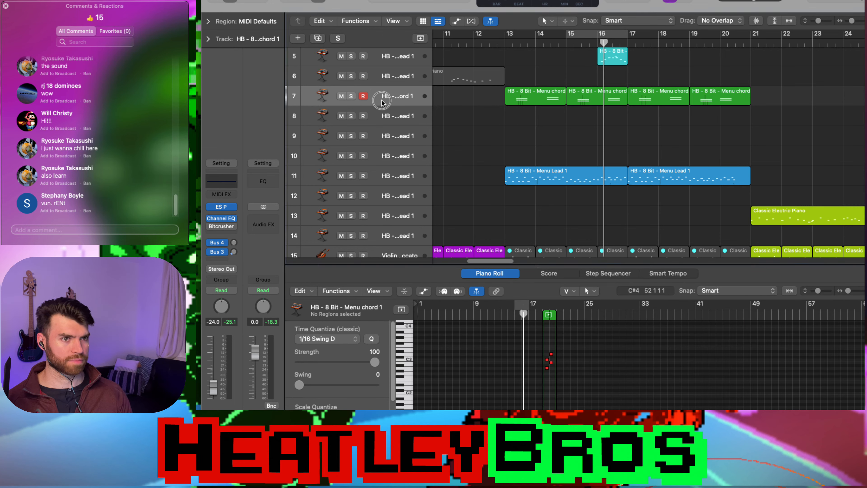
pyautogui.doubleClick(382, 101)
pyautogui.click(382, 101)
pyautogui.click(388, 136)
pyautogui.click(387, 160)
pyautogui.click(387, 172)
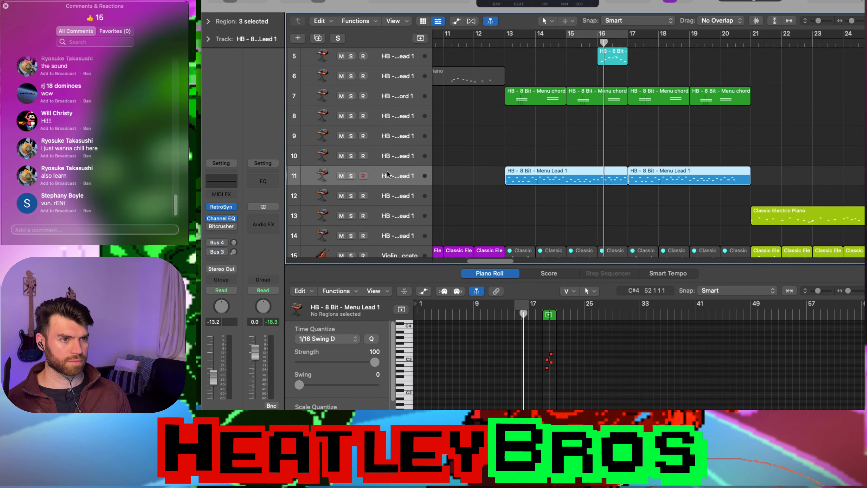
pyautogui.click(566, 149)
pyautogui.press('super+Right')
pyautogui.press('super+Right')
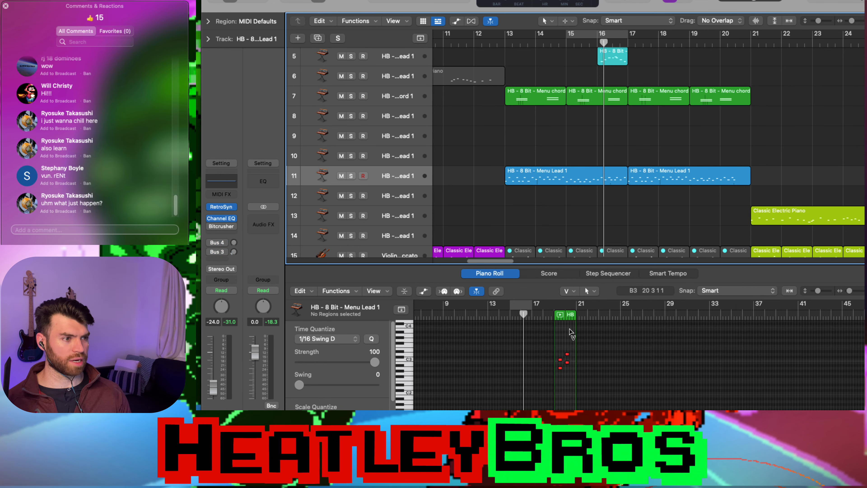
pyautogui.press('super+Right')
pyautogui.press('super+Right')
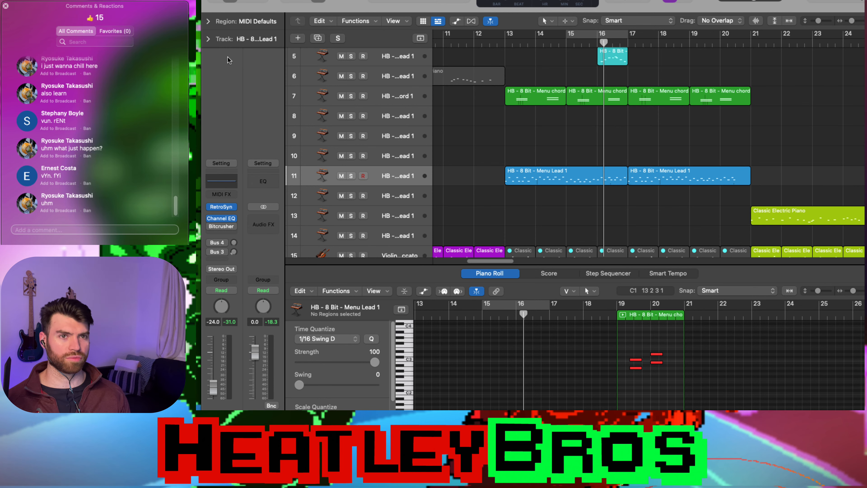
# - Select the second Menu chord 1 region and look through the options available for it
pyautogui.click(575, 136)
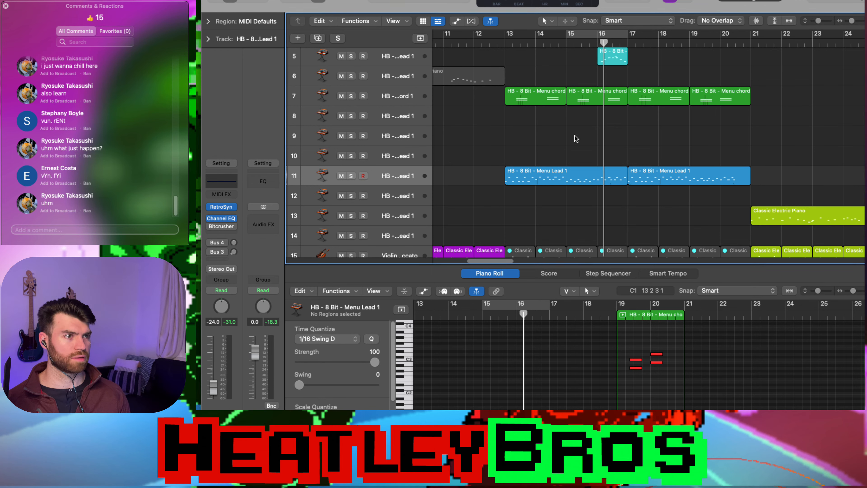
pyautogui.press('super+Up')
pyautogui.press('super+Up')
pyautogui.scroll(-2, 571, 345)
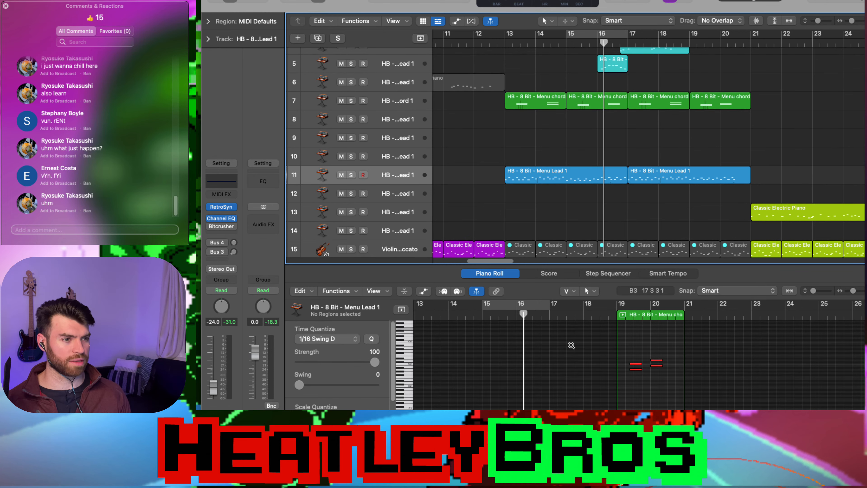
pyautogui.scroll(10, 643, 328)
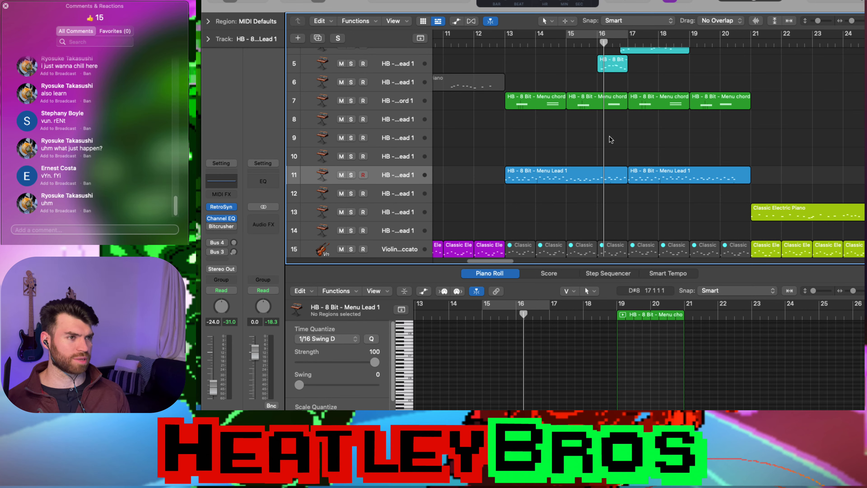
pyautogui.click(607, 108)
pyautogui.rightClick(605, 104)
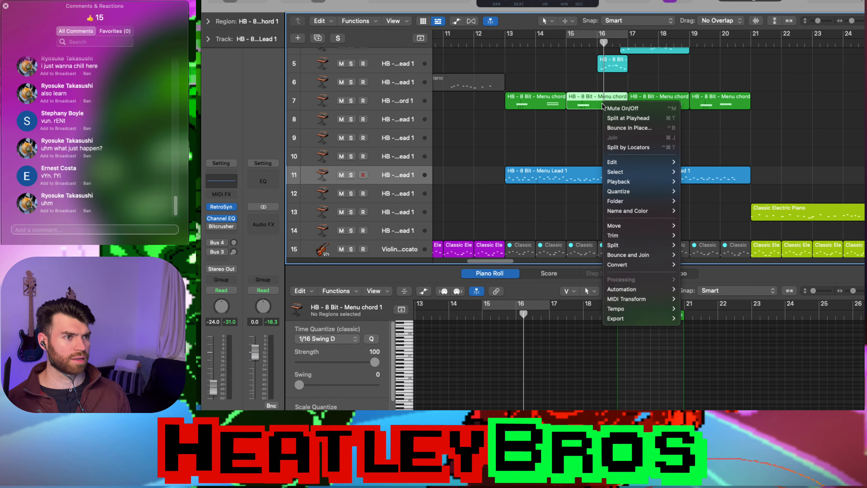
pyautogui.click(561, 142)
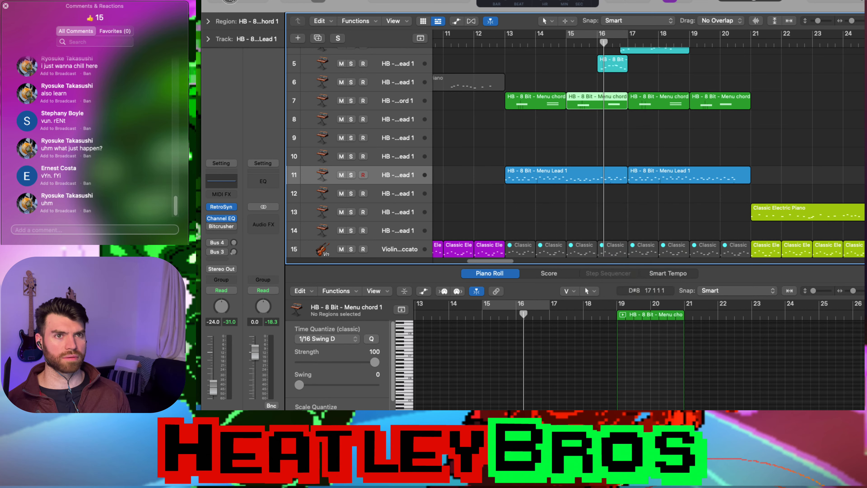
# - Select the first Menu chord 1 region together with the last one, and clear the selection
pyautogui.click(512, 99)
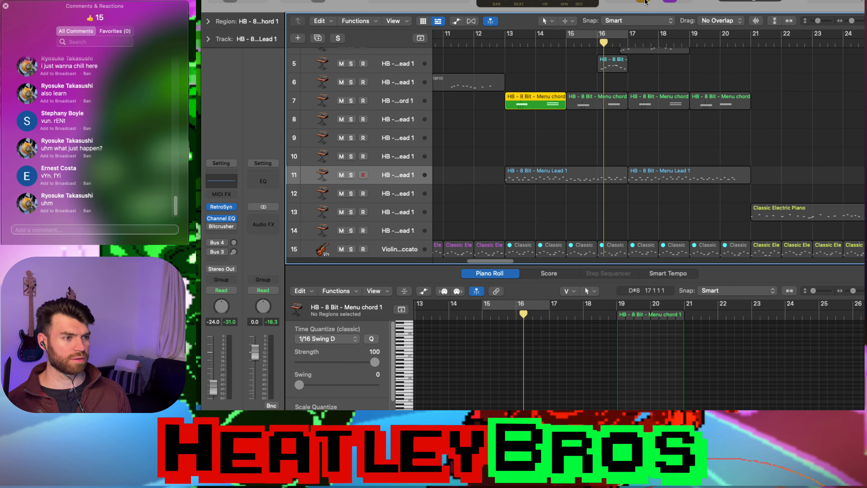
pyautogui.click(650, 319)
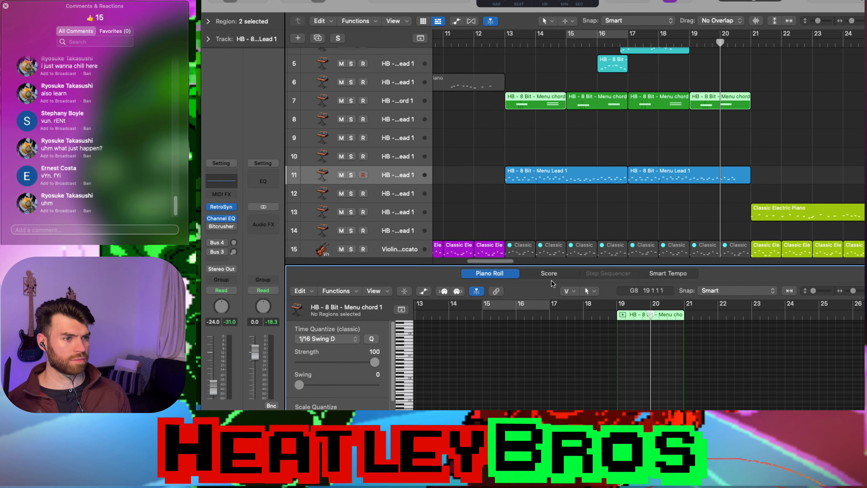
pyautogui.click(651, 138)
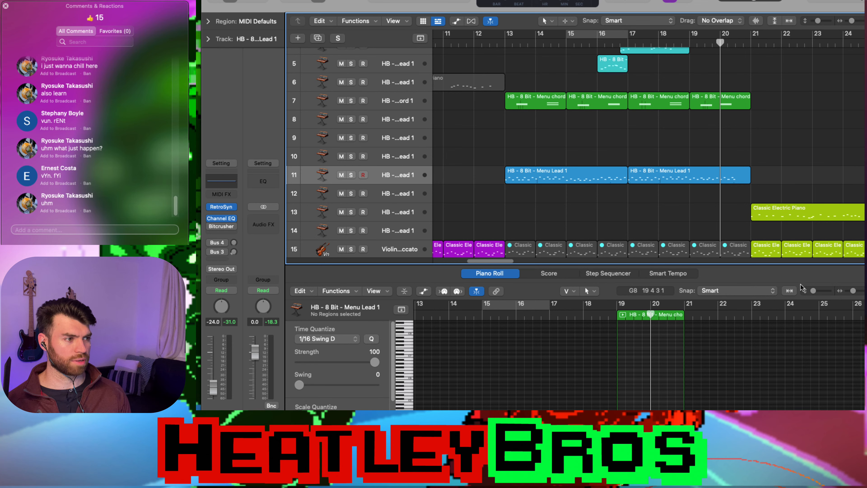
# - Open the Score editor and select the first three Menu chord 1 regions in turn to view their notation
pyautogui.click(662, 281)
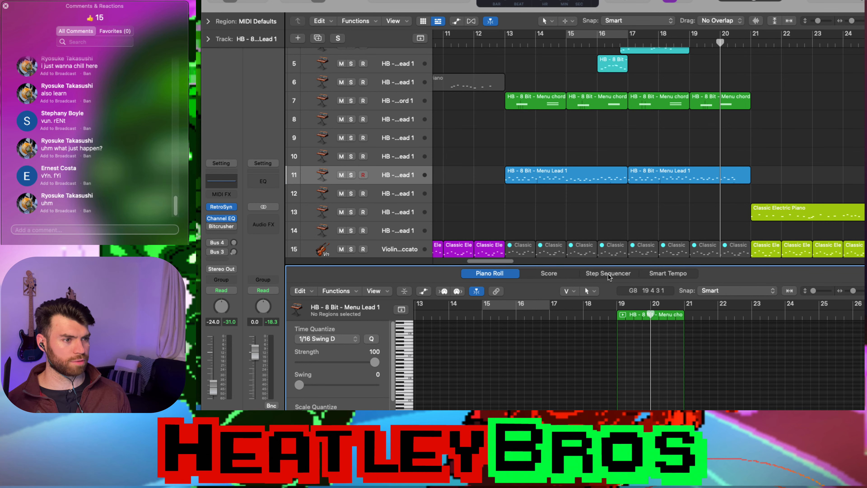
pyautogui.click(577, 274)
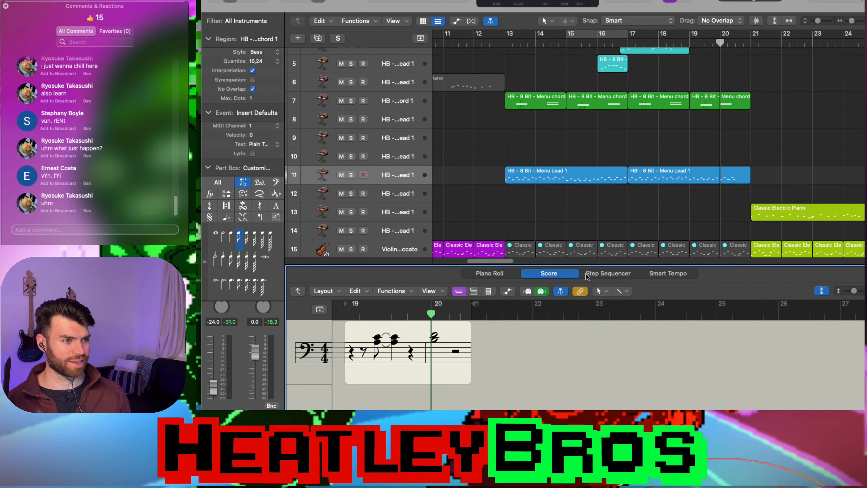
pyautogui.click(657, 277)
pyautogui.click(555, 277)
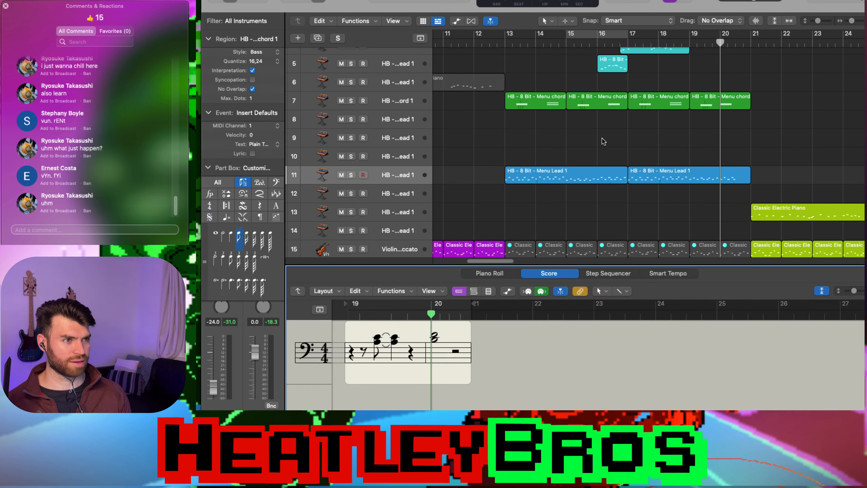
pyautogui.click(589, 104)
pyautogui.click(550, 103)
pyautogui.click(589, 105)
pyautogui.click(655, 104)
pyautogui.click(591, 100)
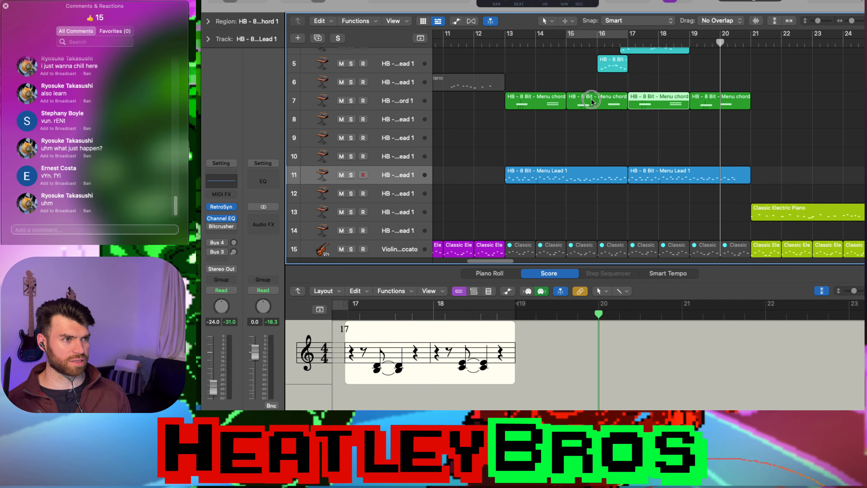
pyautogui.click(541, 99)
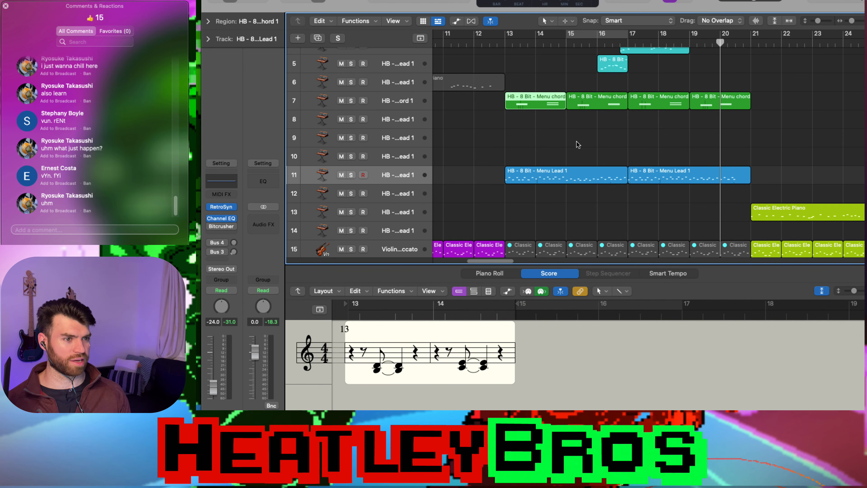
# - Return to the Piano Roll, check the third and last Menu chord 1 regions alternately, and clear the selection
pyautogui.click(503, 272)
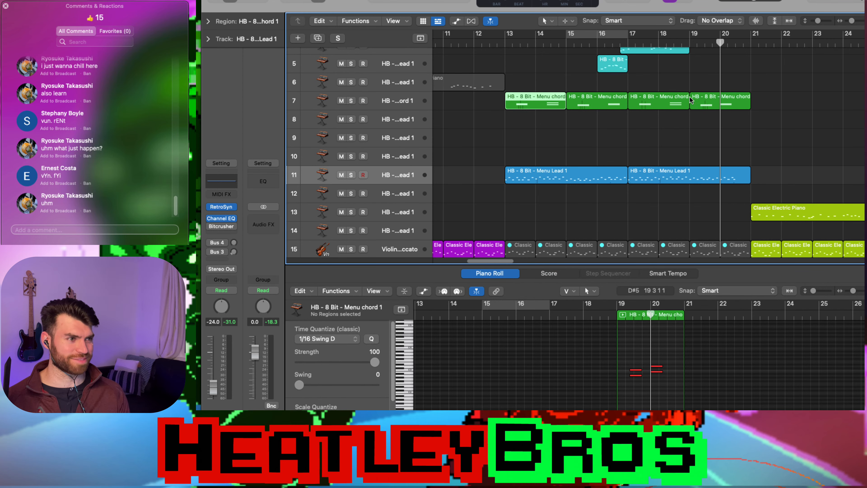
pyautogui.scroll(3, 656, 201)
pyautogui.click(665, 129)
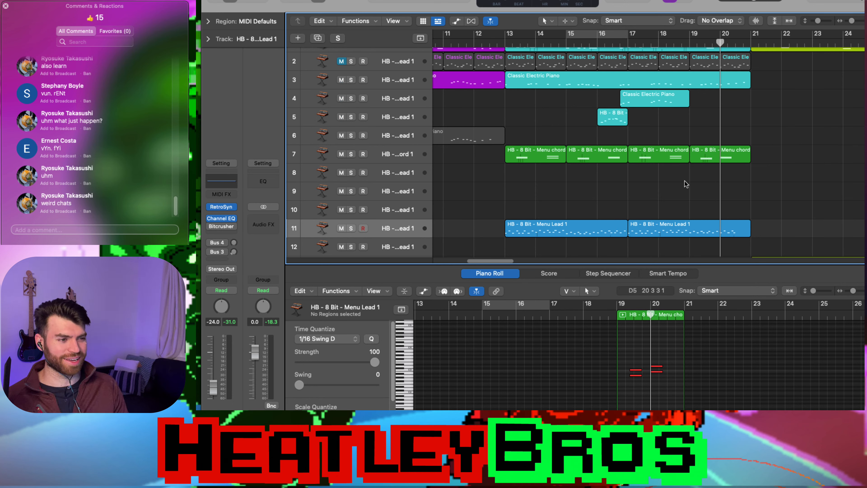
pyautogui.click(709, 156)
pyautogui.click(693, 169)
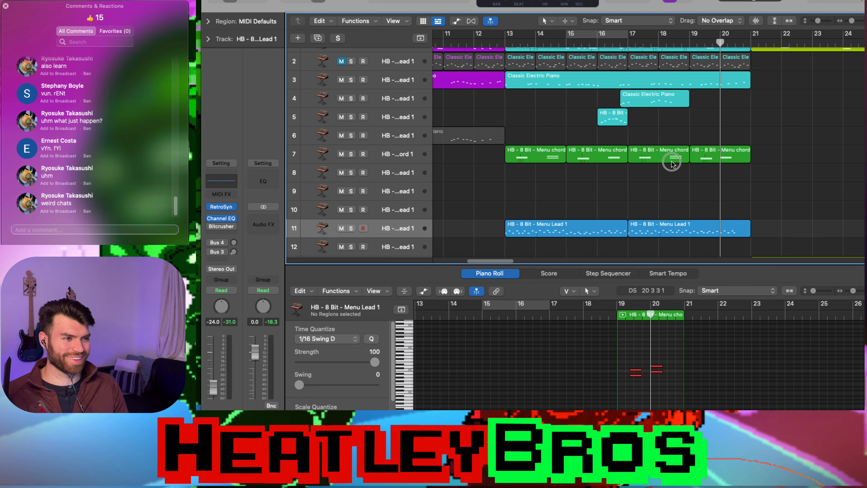
pyautogui.click(672, 161)
pyautogui.click(708, 158)
pyautogui.click(688, 178)
pyautogui.click(671, 160)
pyautogui.click(661, 209)
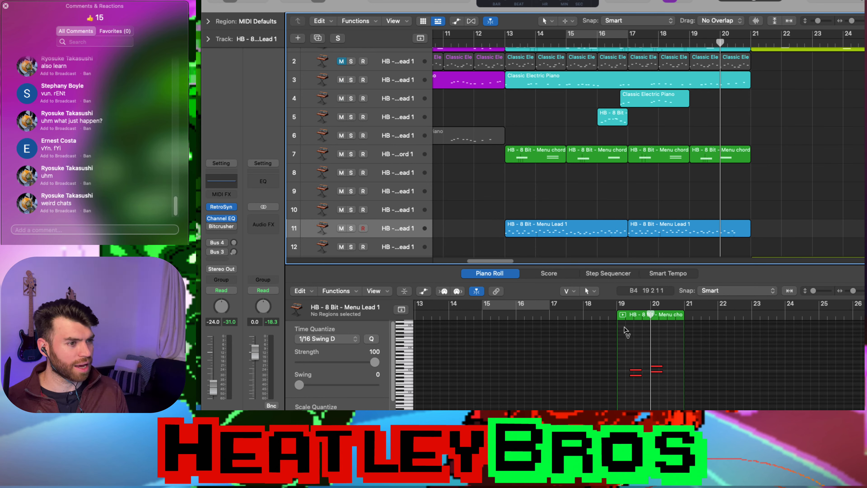
pyautogui.scroll(2, 653, 323)
pyautogui.rightClick(636, 318)
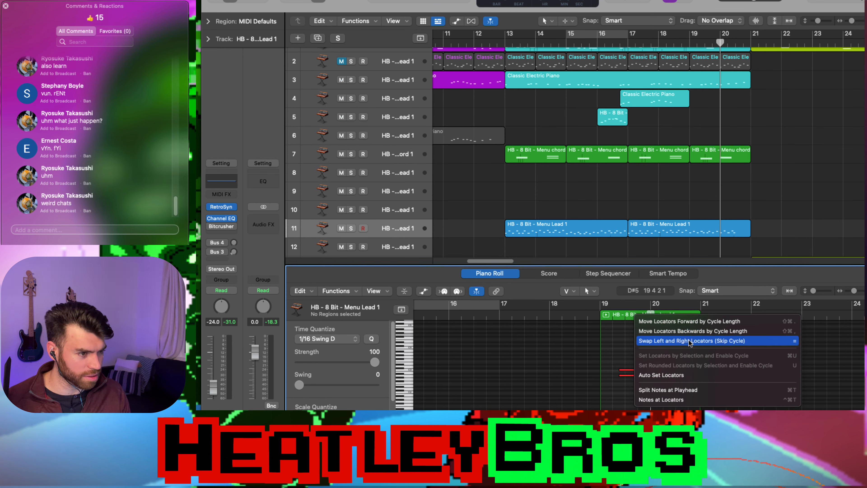
pyautogui.click(681, 388)
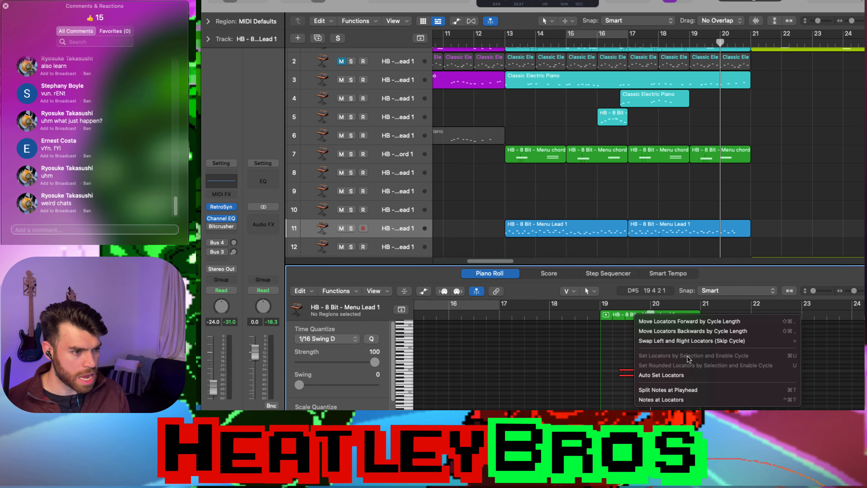
# - Enlarge the Piano Roll with the last Menu chord 1 region selected, turn on its Link mode, and clear the region selection
pyautogui.click(717, 149)
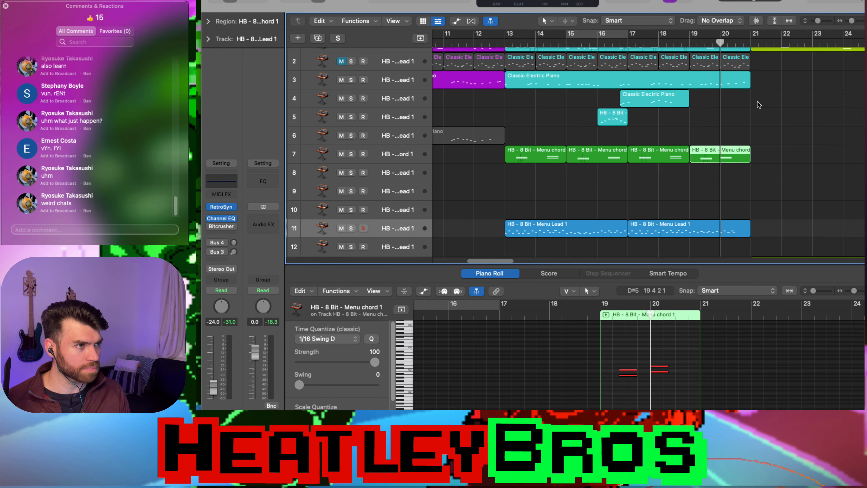
pyautogui.moveTo(737, 263); pyautogui.dragTo(744, 121)
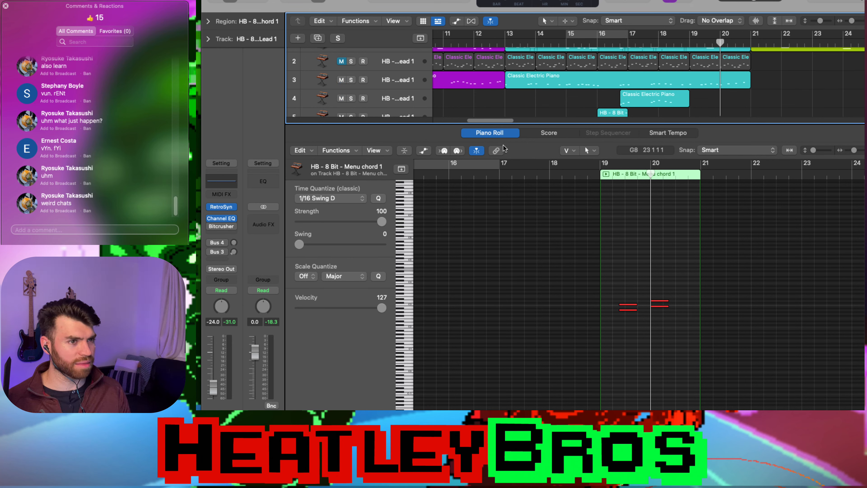
pyautogui.click(477, 150)
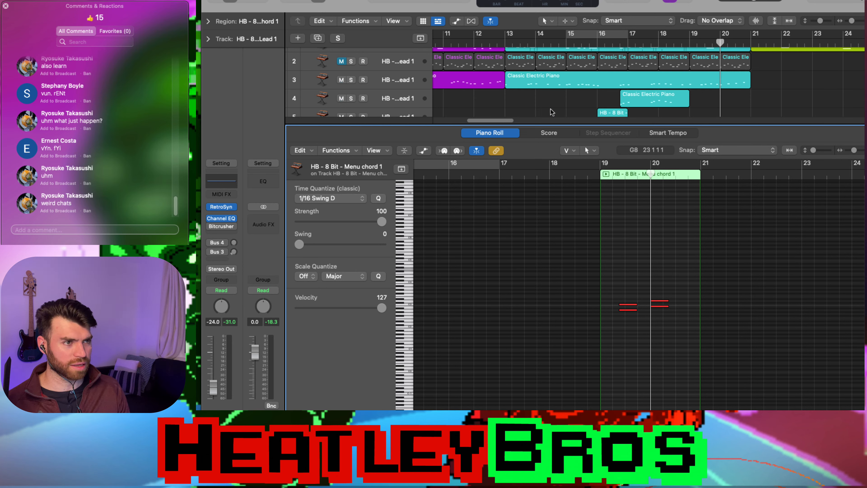
pyautogui.click(563, 86)
pyautogui.click(580, 106)
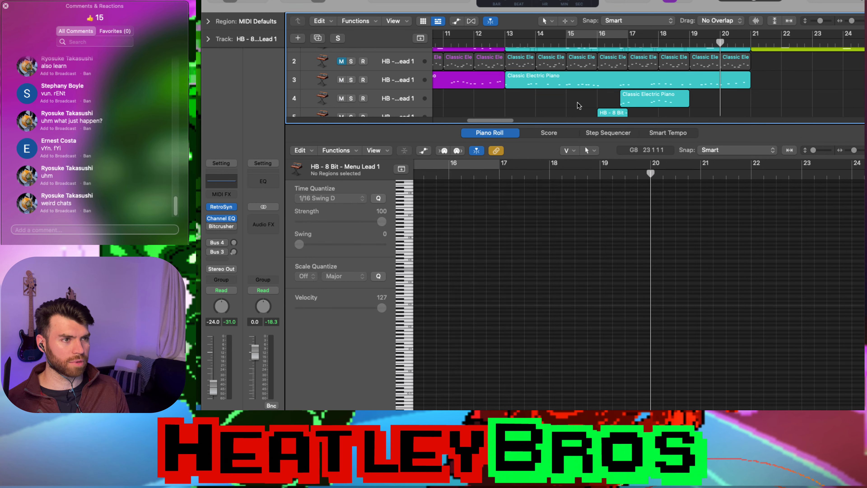
# - Select the second and last Menu chord 1 regions in turn to test the Piano Roll's Link mode, and turn Link off
pyautogui.scroll(-2, 567, 110)
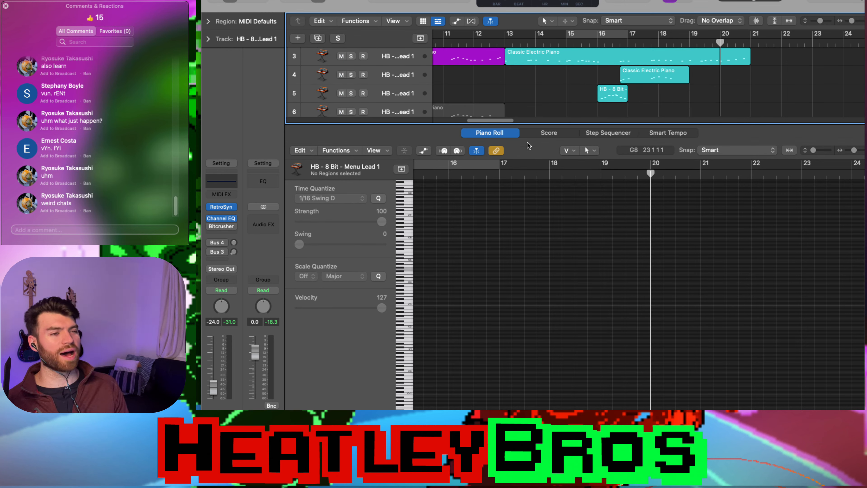
pyautogui.press('super+Left')
pyautogui.press('super+Left')
pyautogui.press('super+Left')
pyautogui.press('super+Left')
pyautogui.press('super+Left')
pyautogui.press('super+Left')
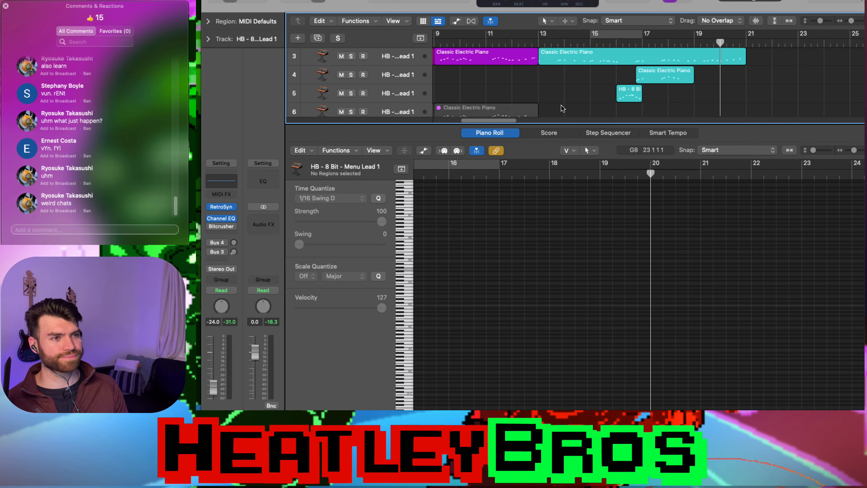
pyautogui.press('super+Up')
pyautogui.press('super+Up')
pyautogui.press('super+Up')
pyautogui.press('super+Up')
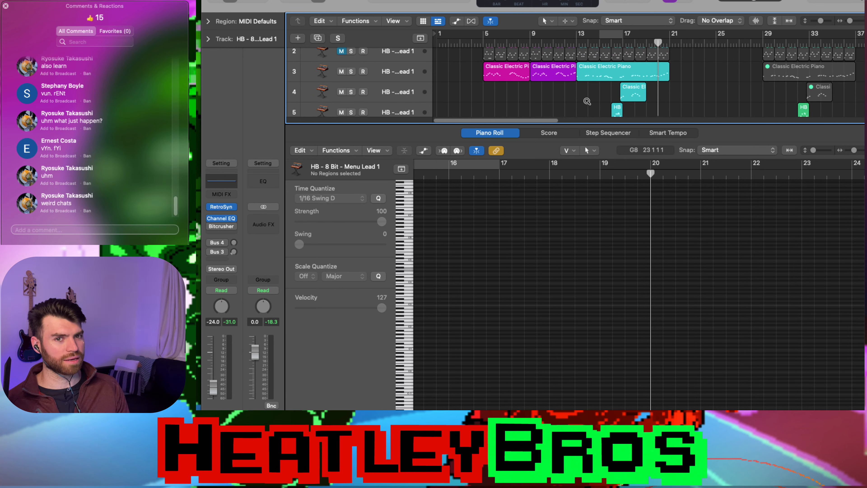
pyautogui.click(528, 158)
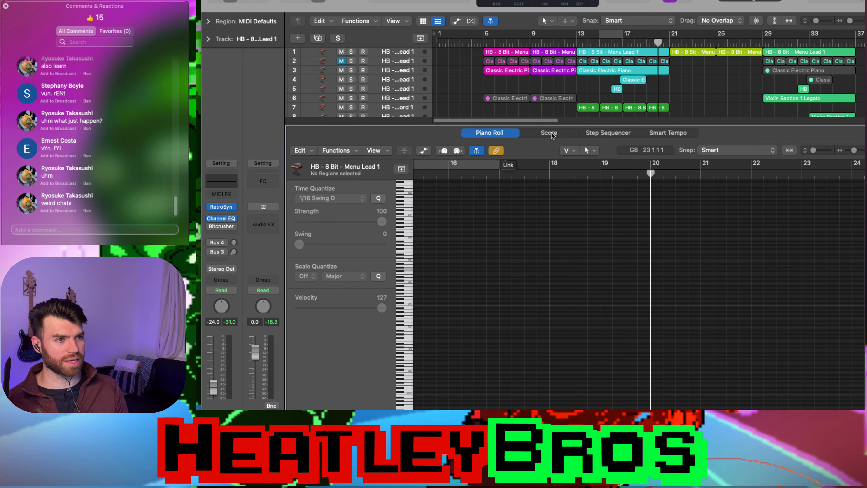
pyautogui.click(618, 108)
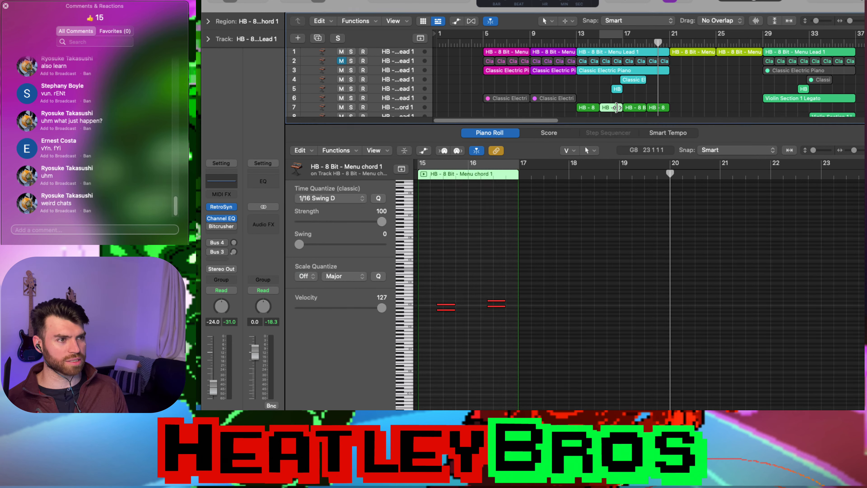
pyautogui.click(643, 108)
pyautogui.press('Right')
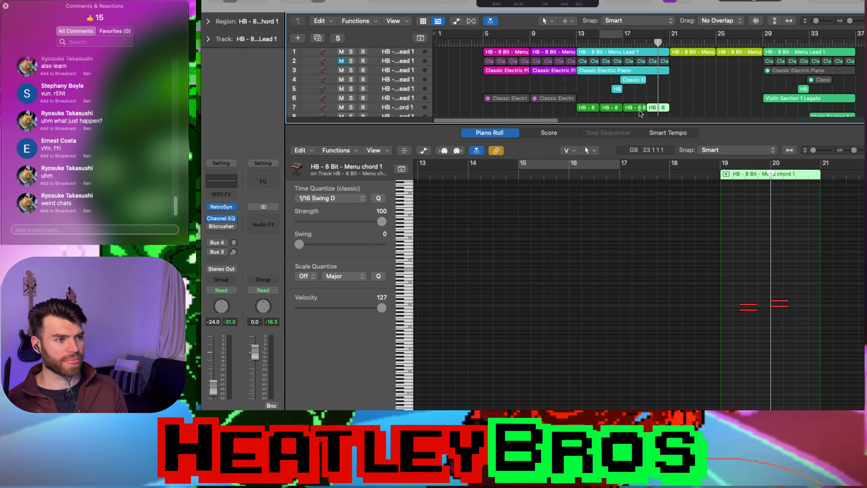
pyautogui.click(497, 151)
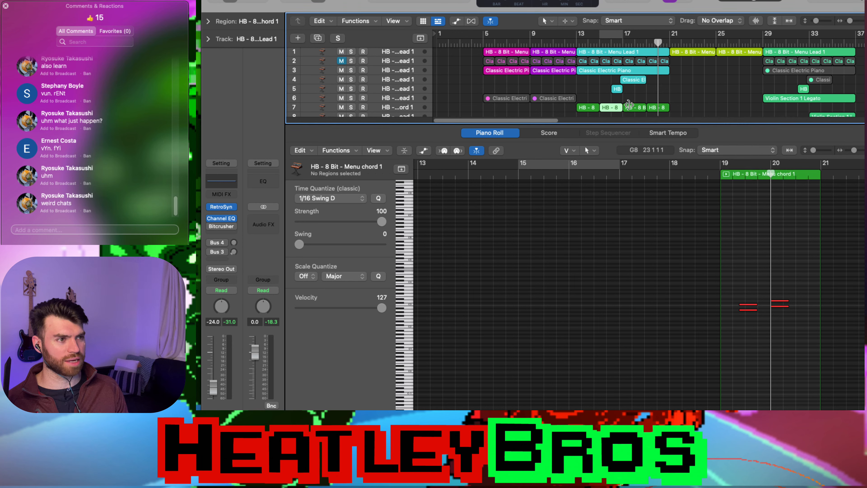
# - Turn on the Piano Roll's Link mode with the last Menu chord 1 region selected, and enlarge the tracks area
pyautogui.click(655, 109)
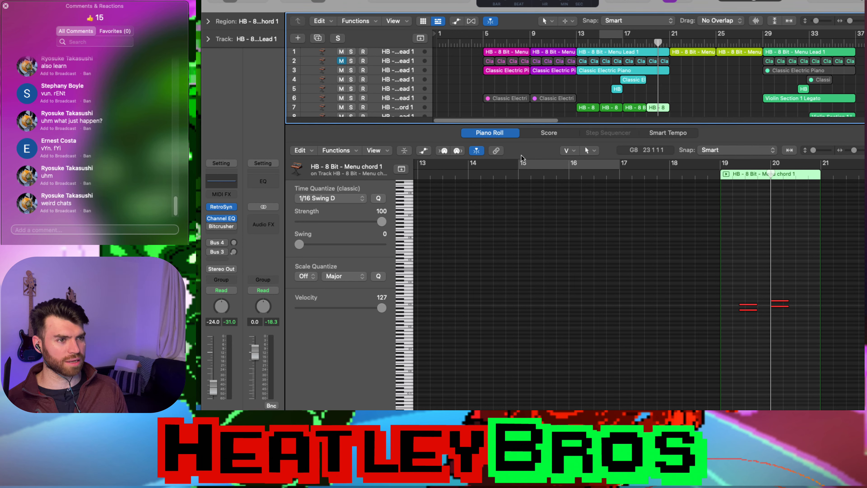
pyautogui.click(497, 151)
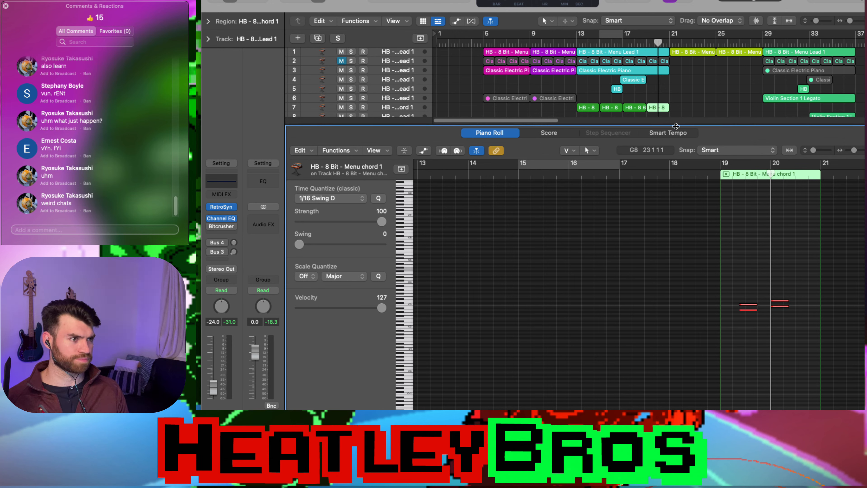
pyautogui.moveTo(678, 123); pyautogui.dragTo(673, 263)
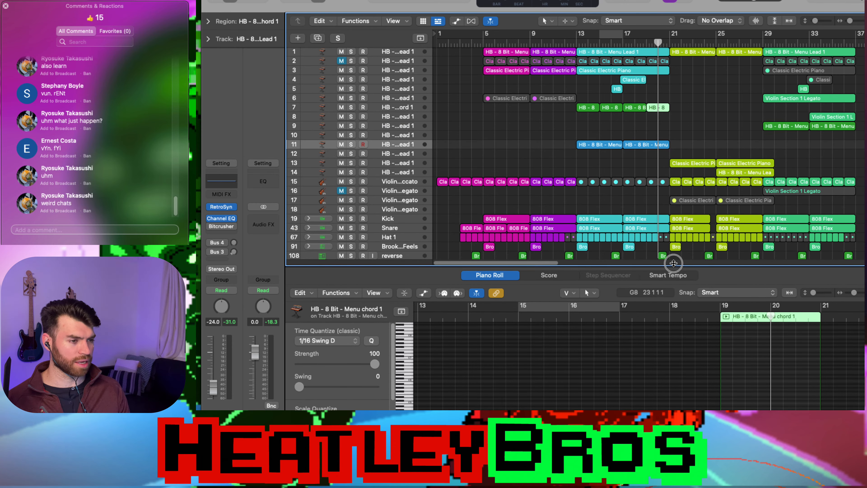
pyautogui.scroll(-2, 744, 385)
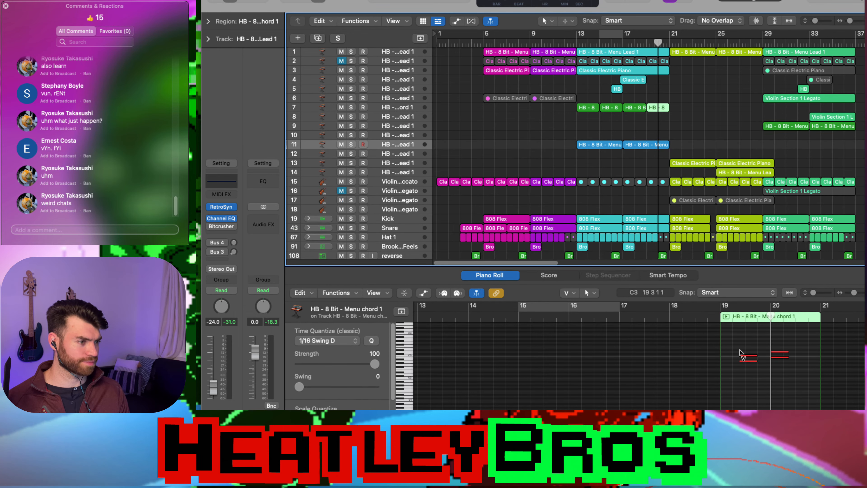
# - Show the second Menu chord 1 region in the Piano Roll and play it with the cycle enabled over bars 15 and 16
pyautogui.click(657, 122)
pyautogui.click(641, 112)
pyautogui.click(662, 111)
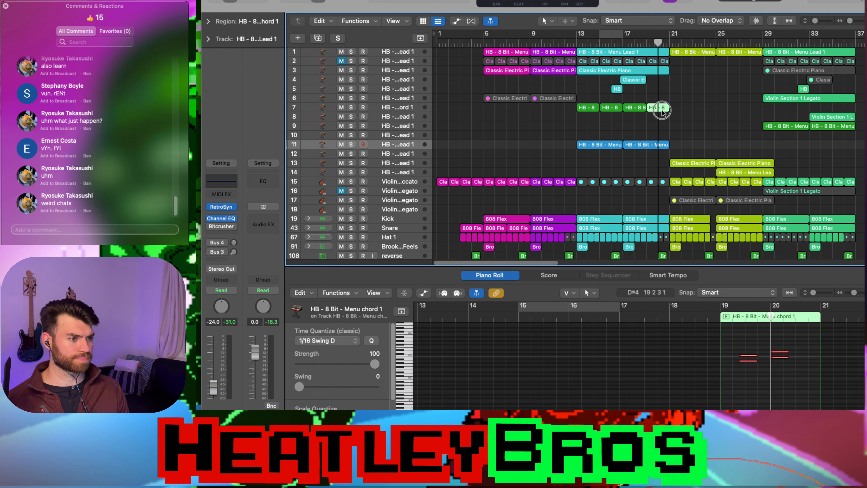
pyautogui.click(612, 108)
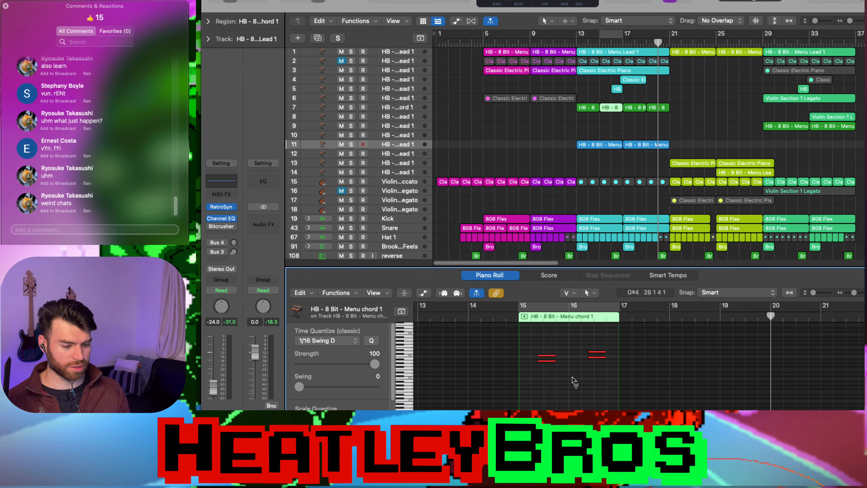
pyautogui.press('super+Right')
pyautogui.press('super+Right')
pyautogui.press('super+Right')
pyautogui.press('super+Right')
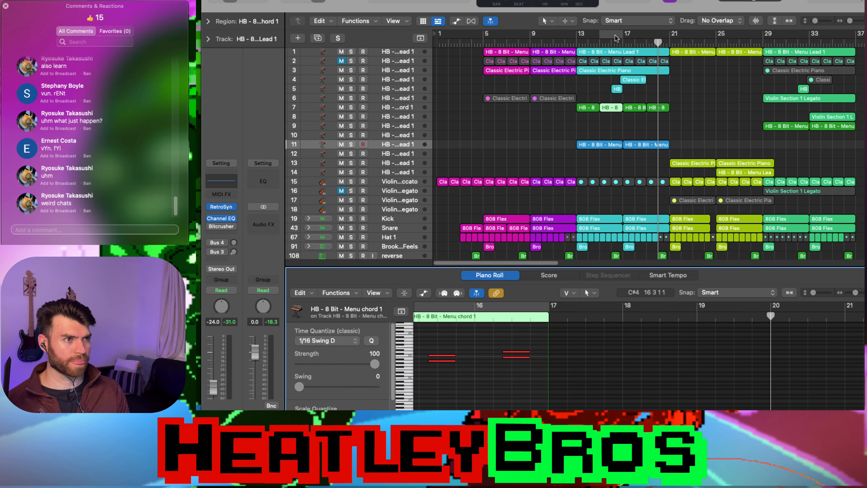
pyautogui.click(616, 38)
pyautogui.press('space')
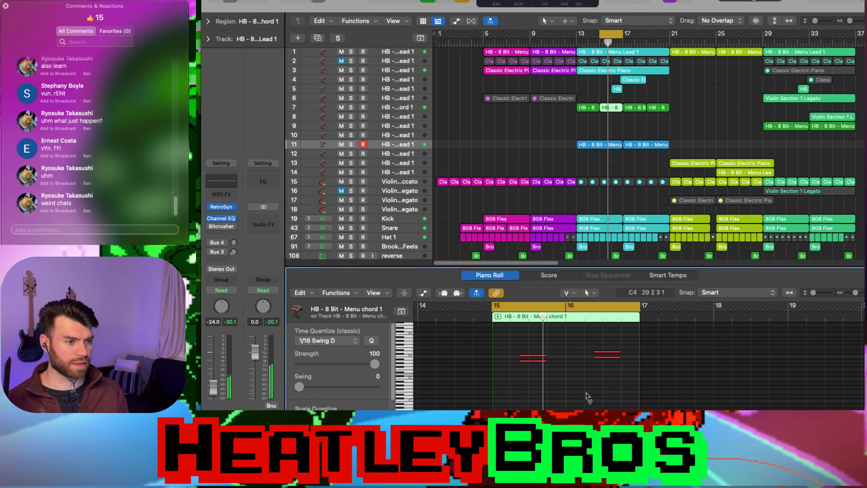
# - Copy the two-note chord in bar 16 one beat earlier, and copy the bar 15 chord to the end of bar 16
pyautogui.moveTo(610, 348); pyautogui.dragTo(587, 353)
pyautogui.click(610, 374)
pyautogui.click(553, 320)
pyautogui.press('space')
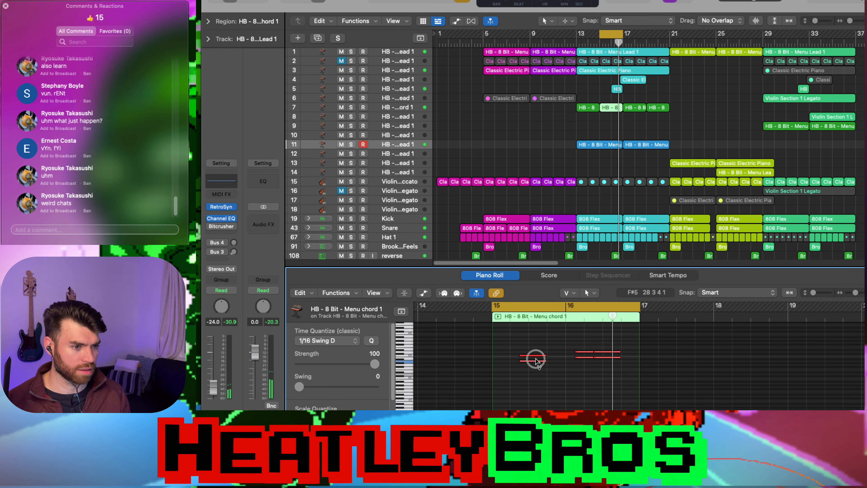
pyautogui.moveTo(536, 361); pyautogui.dragTo(622, 357)
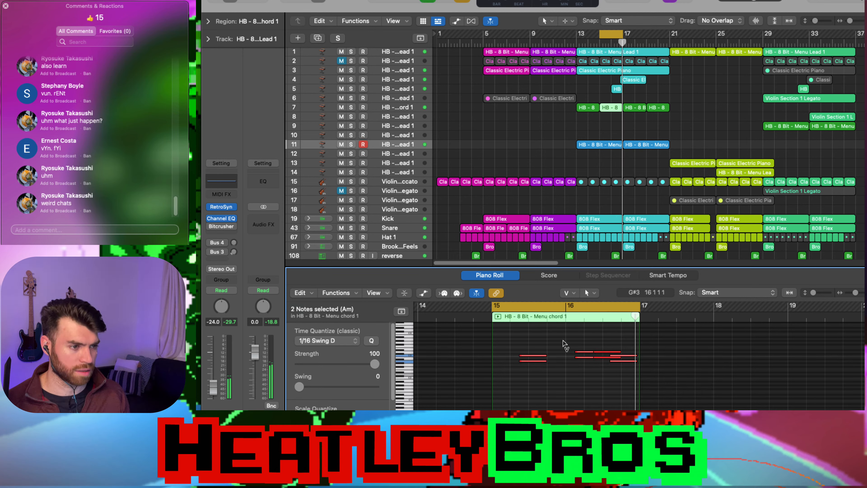
# - Lower the notes of the copied chord at the end of bar 16 to form a G chord, checking it in playback
pyautogui.click(625, 357)
pyautogui.click(626, 356)
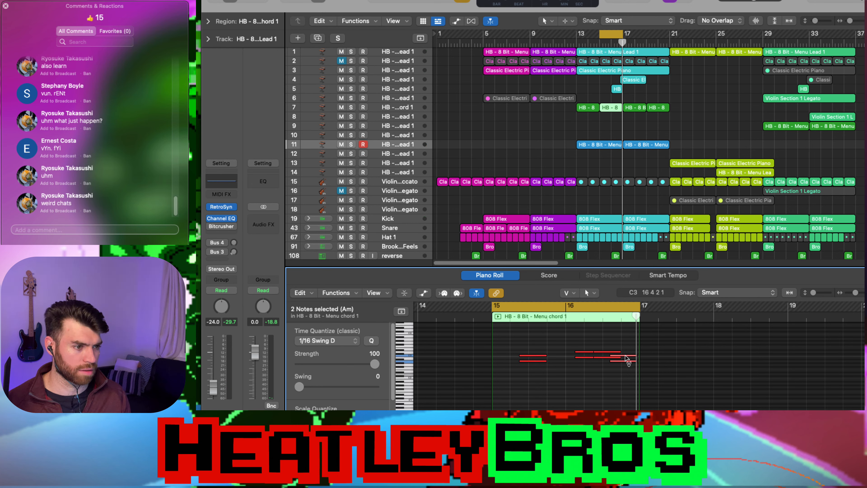
pyautogui.moveTo(625, 357); pyautogui.dragTo(624, 359)
pyautogui.click(625, 377)
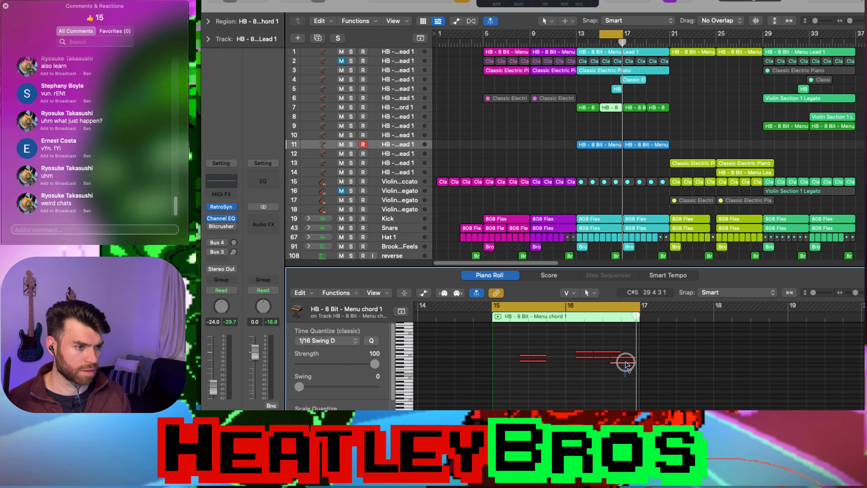
pyautogui.doubleClick(625, 362)
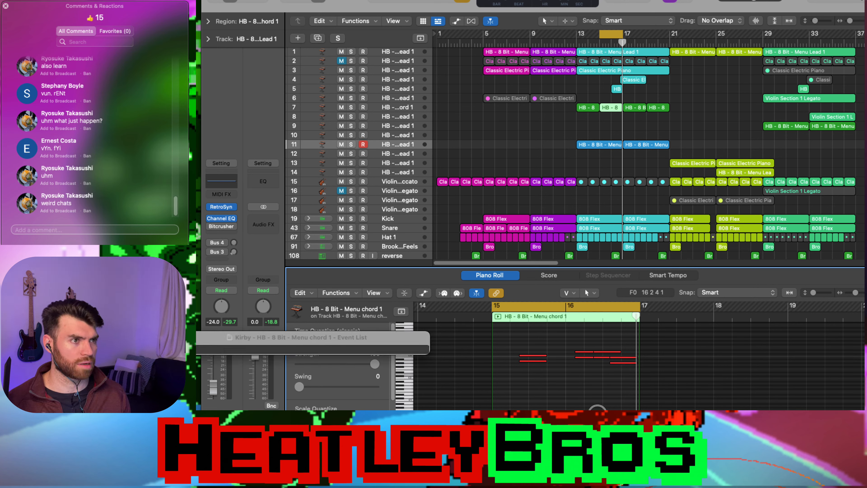
pyautogui.press('space')
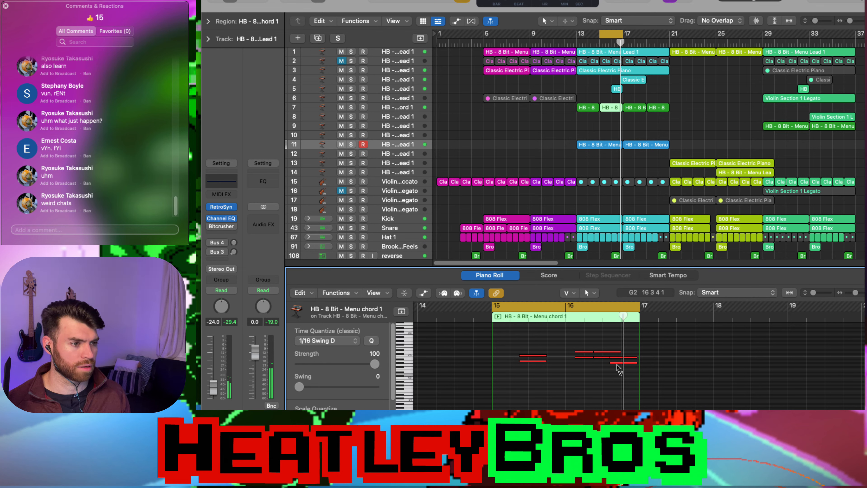
pyautogui.moveTo(618, 363); pyautogui.dragTo(618, 365)
pyautogui.click(609, 346)
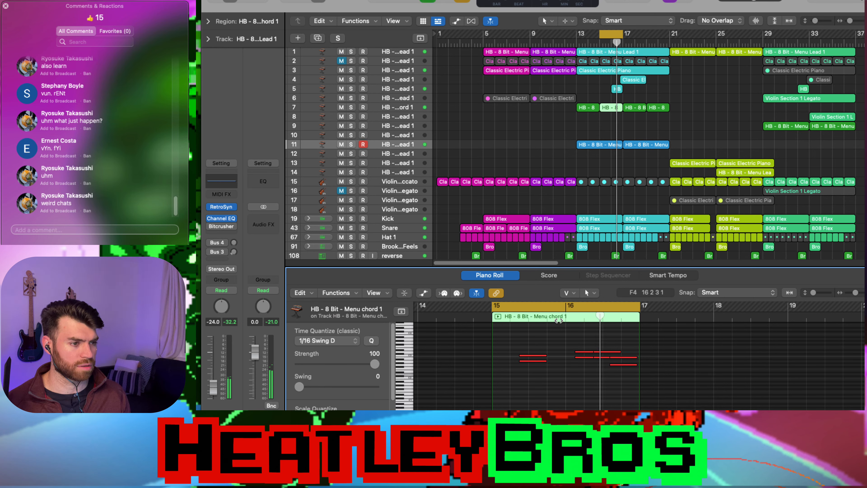
# - Select all eight notes of the region, quantize them with 1/16 Swing D, and play the result
pyautogui.press('space')
pyautogui.click(587, 385)
pyautogui.moveTo(630, 381); pyautogui.dragTo(519, 332)
pyautogui.click(372, 340)
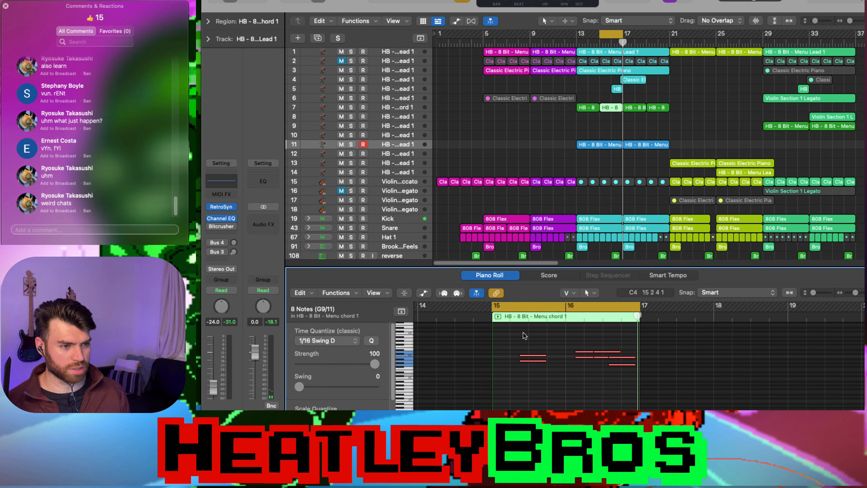
pyautogui.press('space')
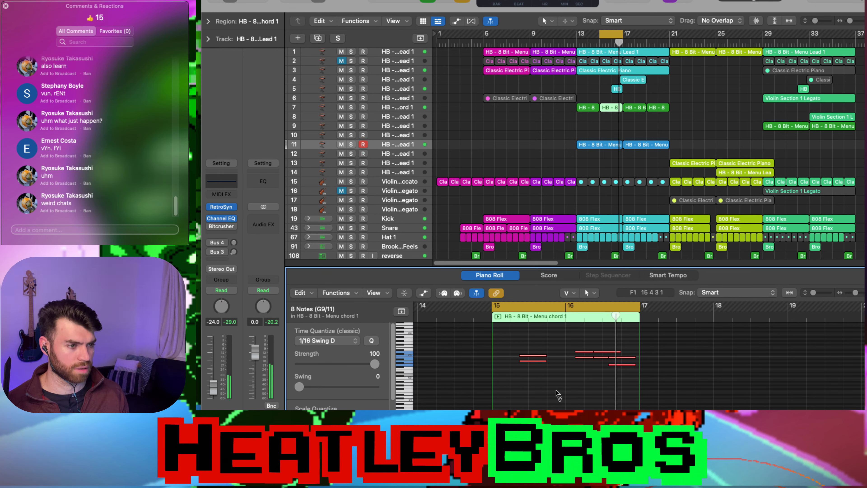
# - Quantize the G chord at the end of bar 16 to 1/16 Note
pyautogui.click(604, 388)
pyautogui.press('space')
pyautogui.moveTo(638, 374); pyautogui.dragTo(612, 355)
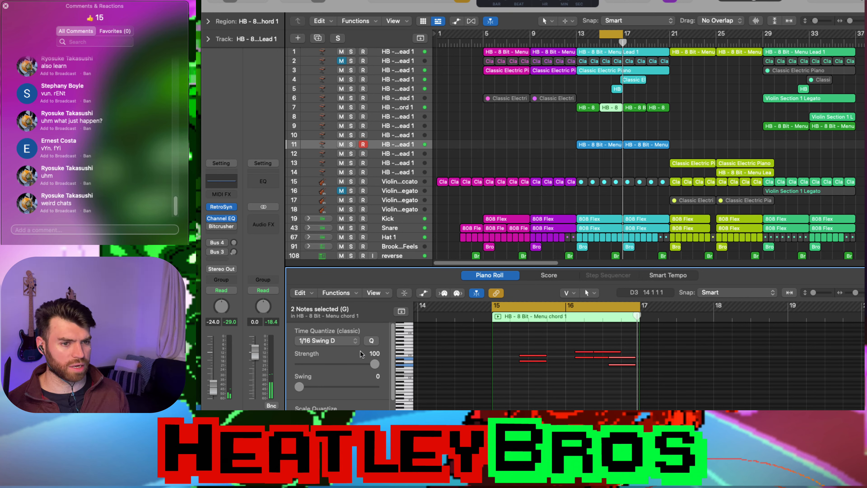
pyautogui.click(345, 341)
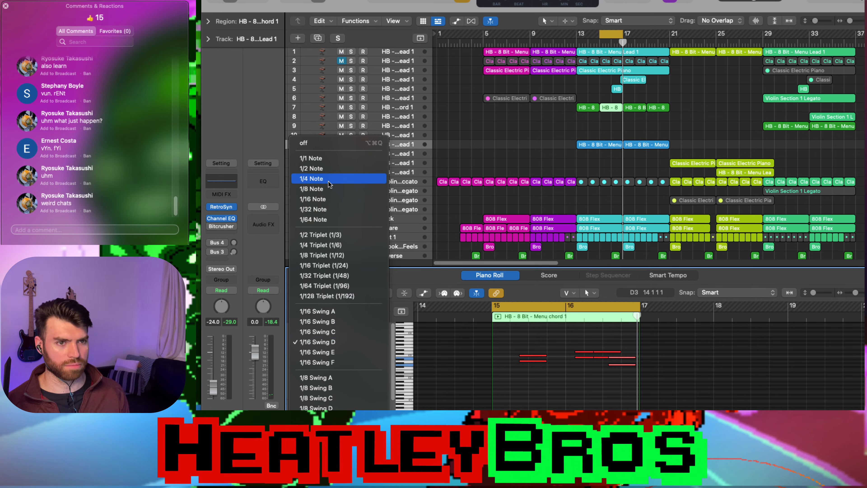
pyautogui.click(330, 199)
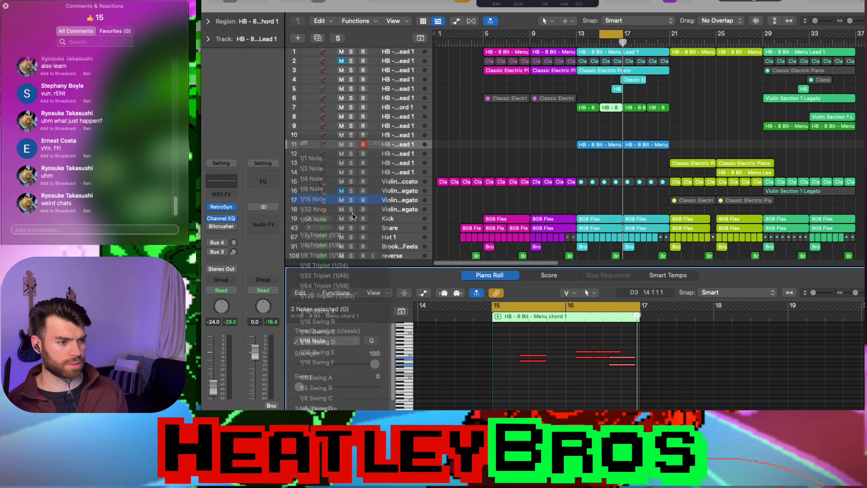
pyautogui.click(483, 317)
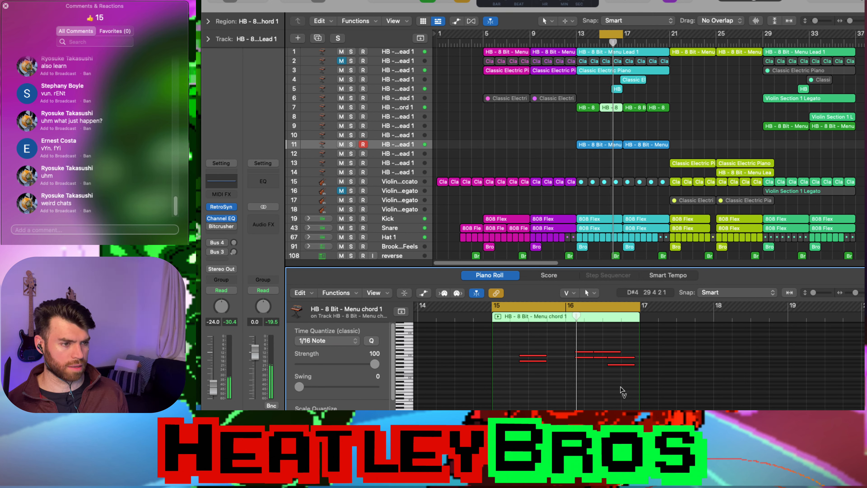
# - Try moving the G chord at the end of bar 16 slightly later while playing the cycle
pyautogui.press('space')
pyautogui.click(625, 382)
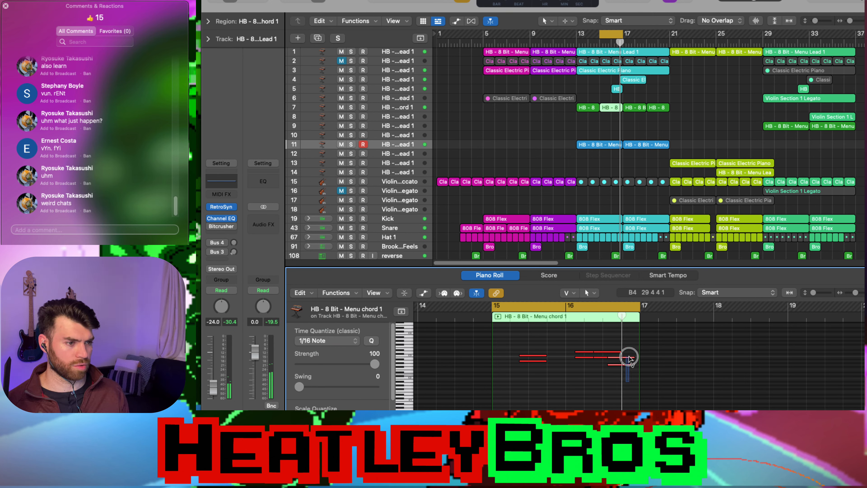
pyautogui.moveTo(629, 358); pyautogui.dragTo(633, 359)
pyautogui.click(632, 398)
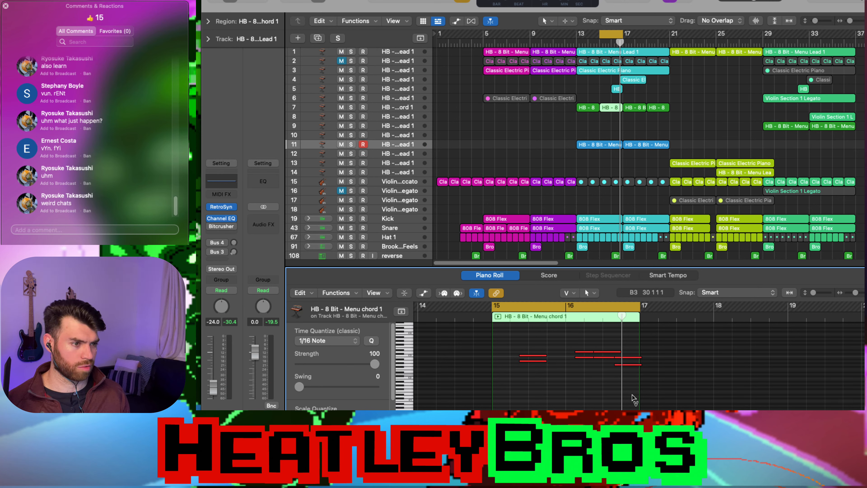
# - Shift the G chord at the end of bar 16 earlier so that it ends before the region boundary
pyautogui.press('super+Right')
pyautogui.press('super+Right')
pyautogui.press('super+Right')
pyautogui.press('super+Right')
pyautogui.press('super+Right')
pyautogui.press('super+Right')
pyautogui.moveTo(651, 393); pyautogui.dragTo(666, 332)
pyautogui.click(592, 402)
pyautogui.press('super+Left')
pyautogui.press('super+Left')
pyautogui.moveTo(507, 388); pyautogui.dragTo(698, 327)
pyautogui.moveTo(692, 357); pyautogui.dragTo(635, 361)
pyautogui.click(594, 386)
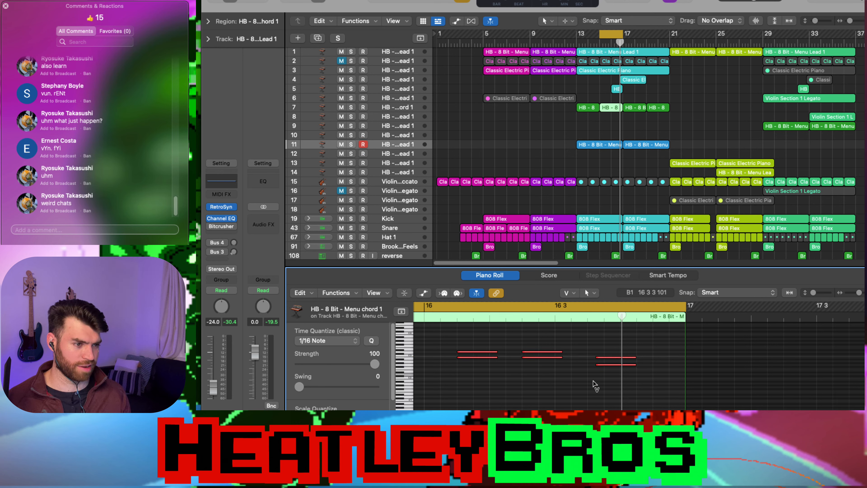
# - Quantize all notes in the region to 1/16 Note, and realign the upper notes of the first two bar 16 chords with the lower ones
pyautogui.press('super+a')
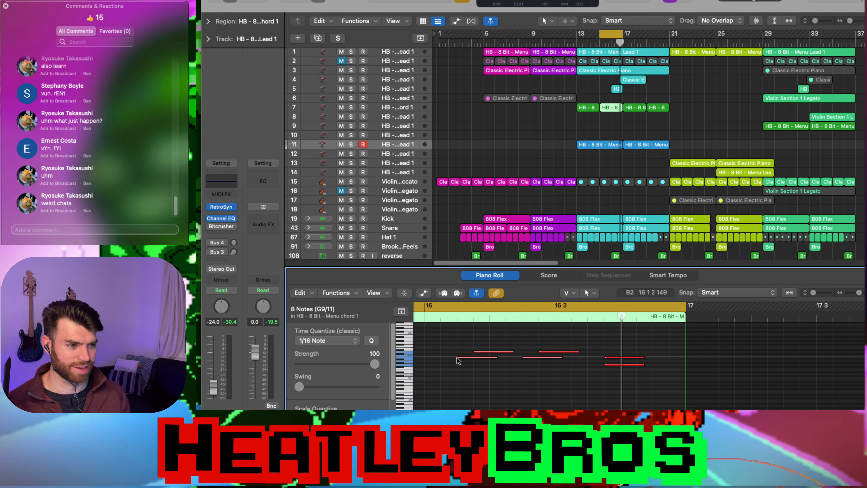
pyautogui.click(568, 377)
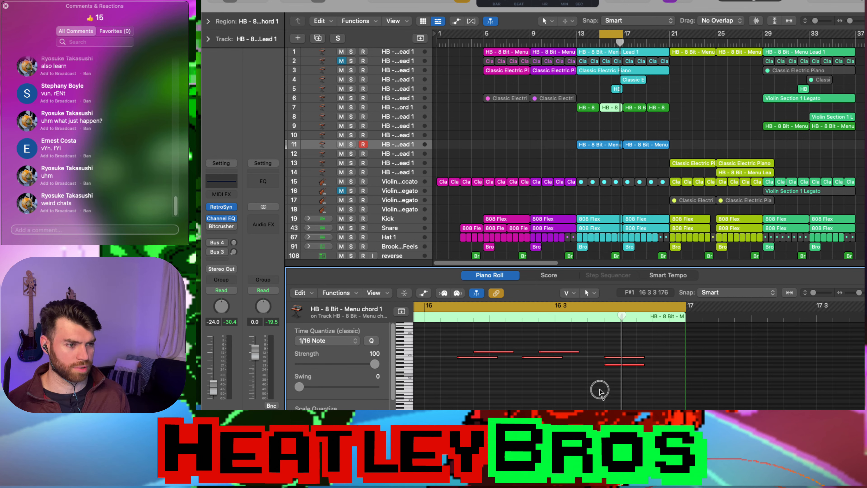
pyautogui.moveTo(584, 354); pyautogui.dragTo(464, 354)
pyautogui.click(582, 393)
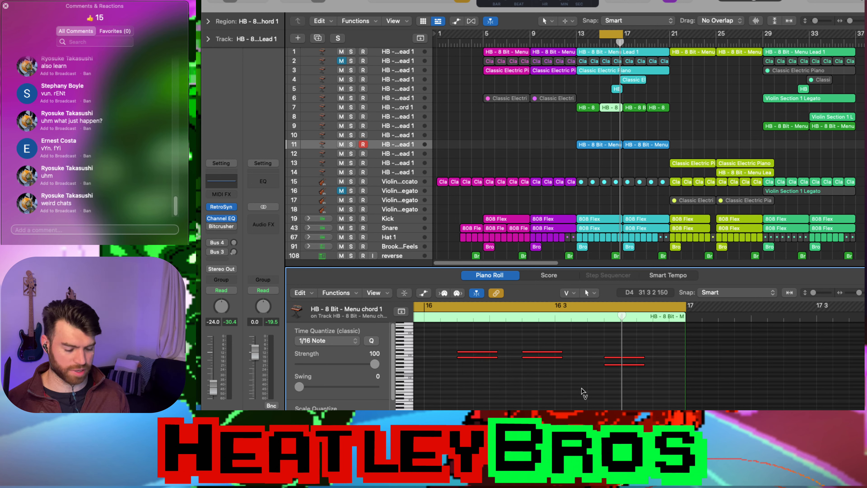
# - Play the cycle and move the bar 16 G chord one sixteenth earlier, to position 16 3 3
pyautogui.press('space')
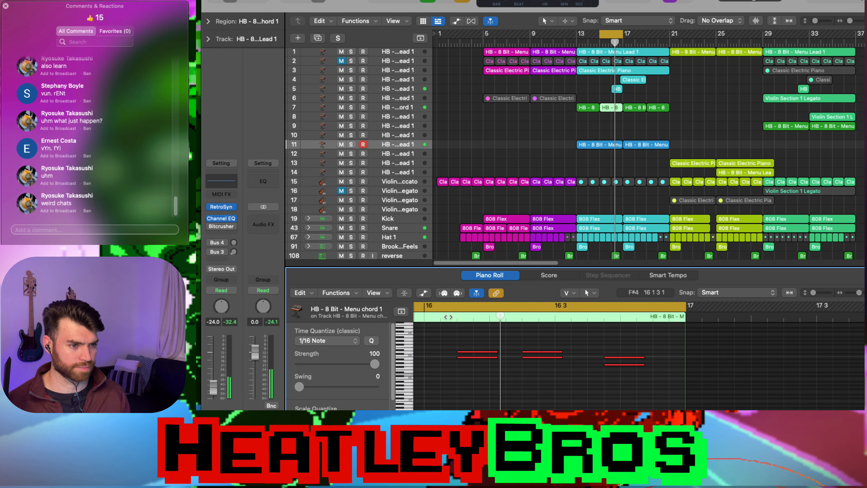
pyautogui.moveTo(612, 383); pyautogui.dragTo(600, 359)
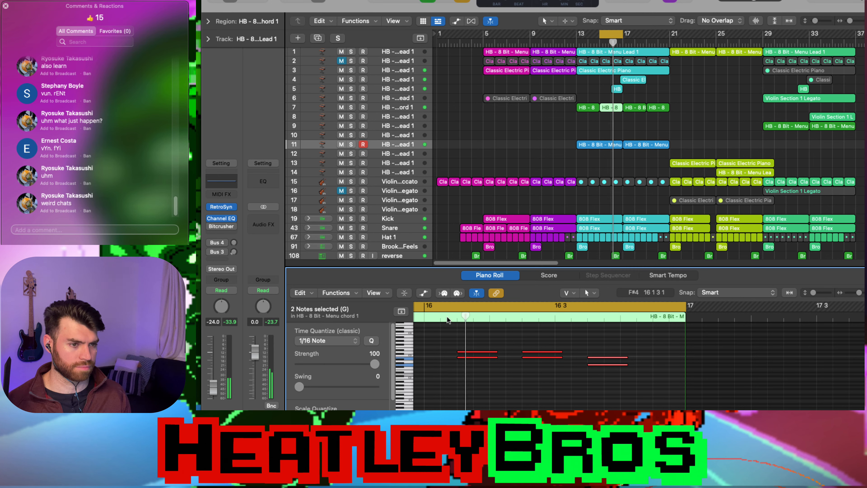
pyautogui.click(594, 400)
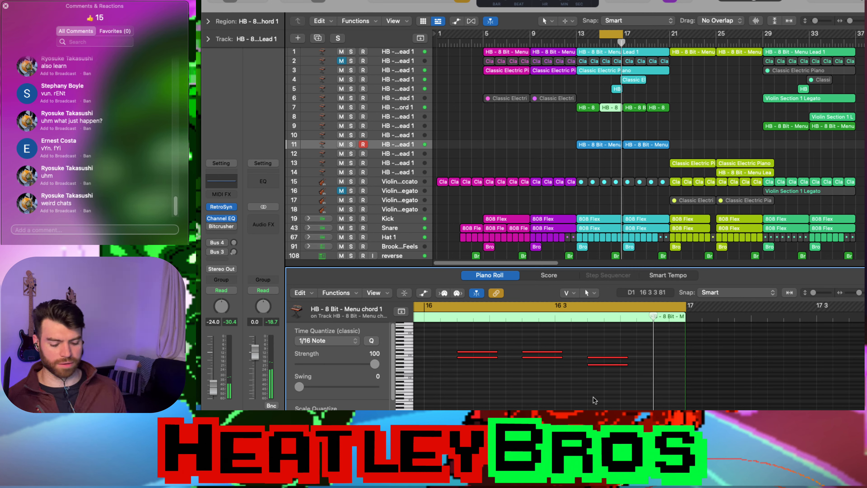
pyautogui.press('space')
# - Examine the upper note of the last bar 16 chord in the Event List, and close the list
pyautogui.moveTo(602, 398); pyautogui.dragTo(614, 367)
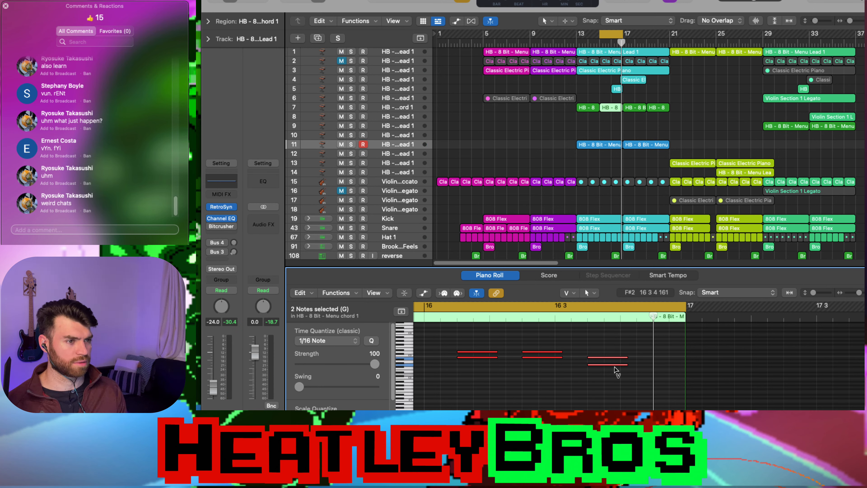
pyautogui.click(612, 336)
pyautogui.doubleClick(606, 358)
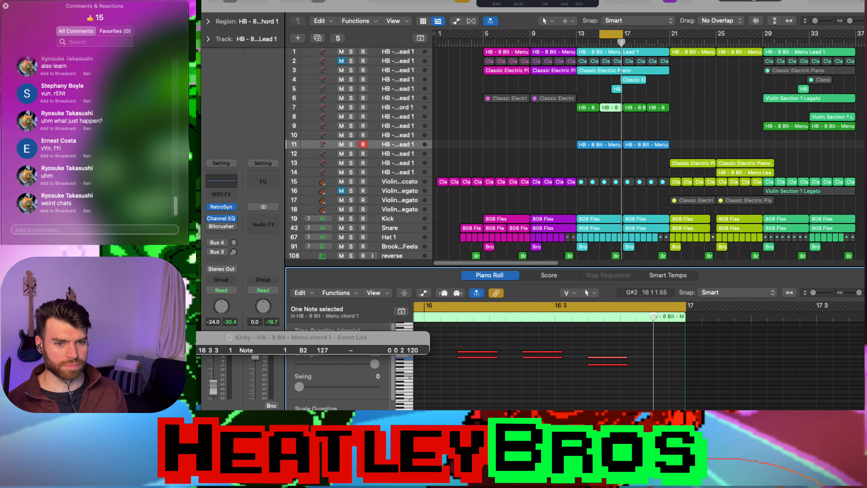
pyautogui.click(171, 338)
pyautogui.click(566, 401)
# - Clear the region selection, turn off the cycle, and play the arrangement from bar 13
pyautogui.click(531, 155)
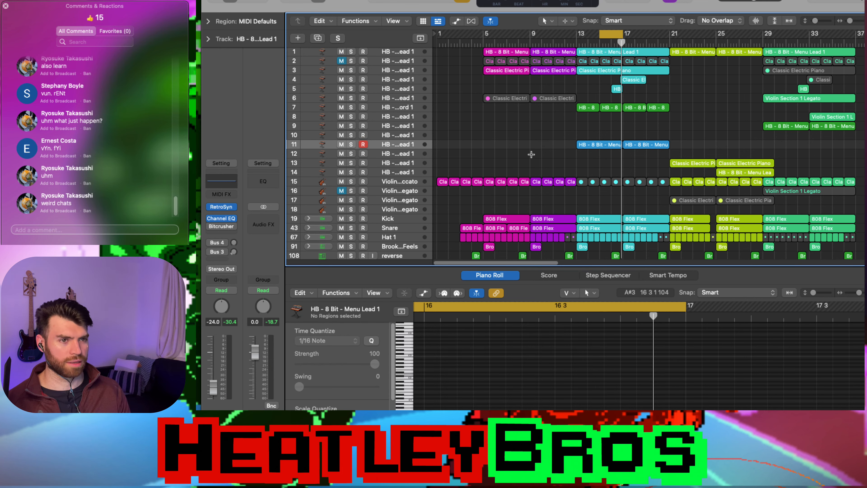
pyautogui.press('super+Left')
pyautogui.press('super+Left')
pyautogui.press('super+Left')
pyautogui.press('super+Left')
pyautogui.press('super+Right')
pyautogui.press('super+Right')
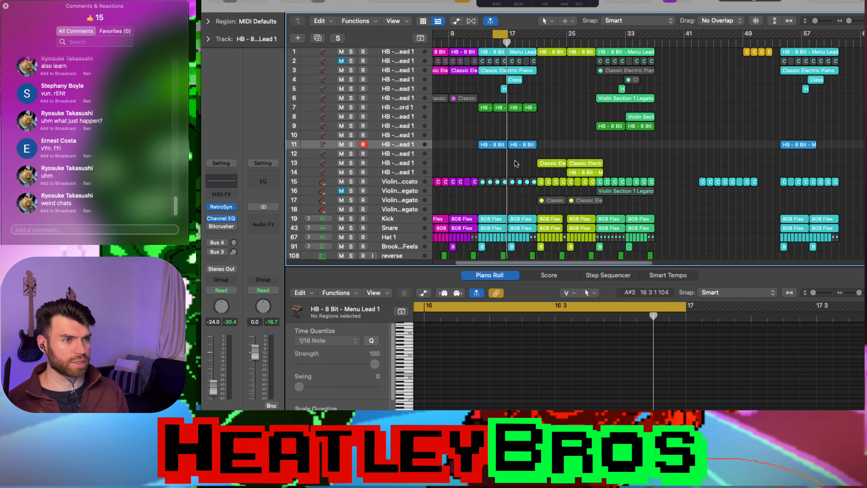
pyautogui.hscroll(-3, 526, 144)
pyautogui.click(547, 33)
pyautogui.click(525, 40)
pyautogui.press('space')
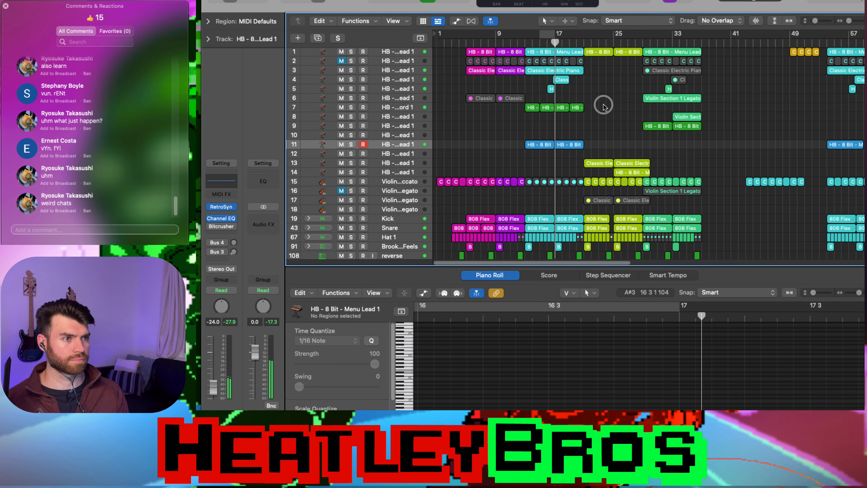
# - In the Menu chord 1 region at bar 19, add a two-note chord just before bar 20 and shorten the bar 20 chord
pyautogui.press('super+Right')
pyautogui.press('super+Right')
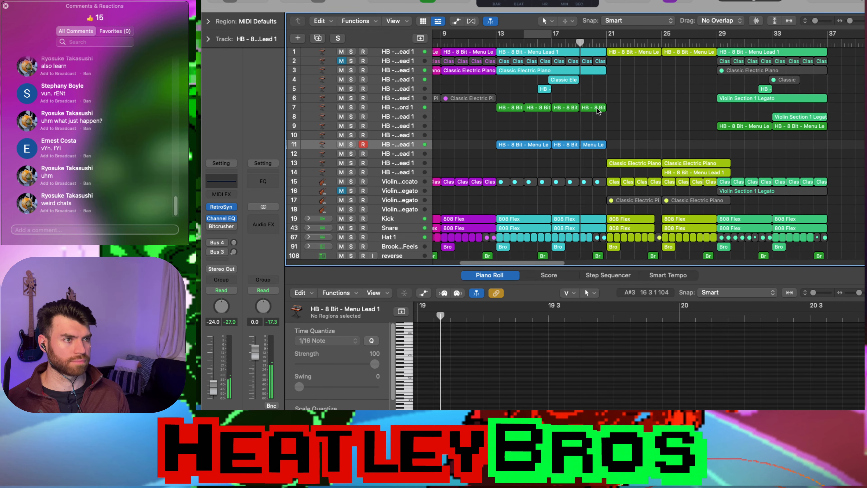
pyautogui.scroll(-5, 653, 334)
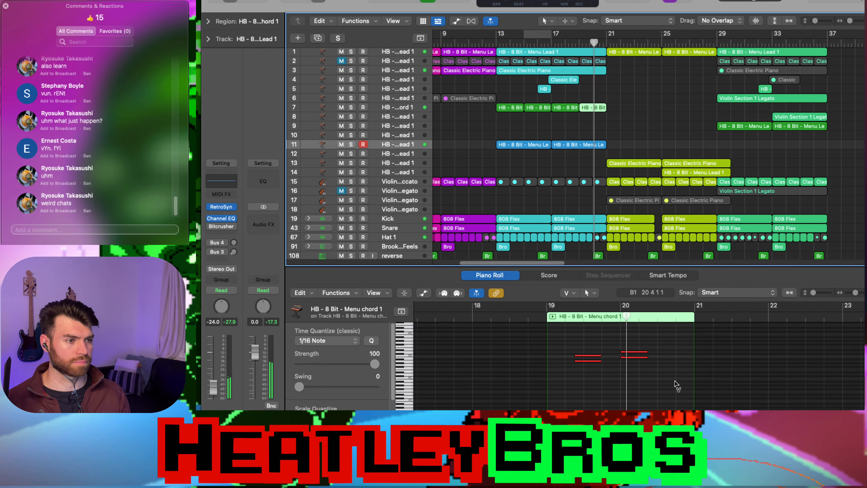
pyautogui.doubleClick(537, 315)
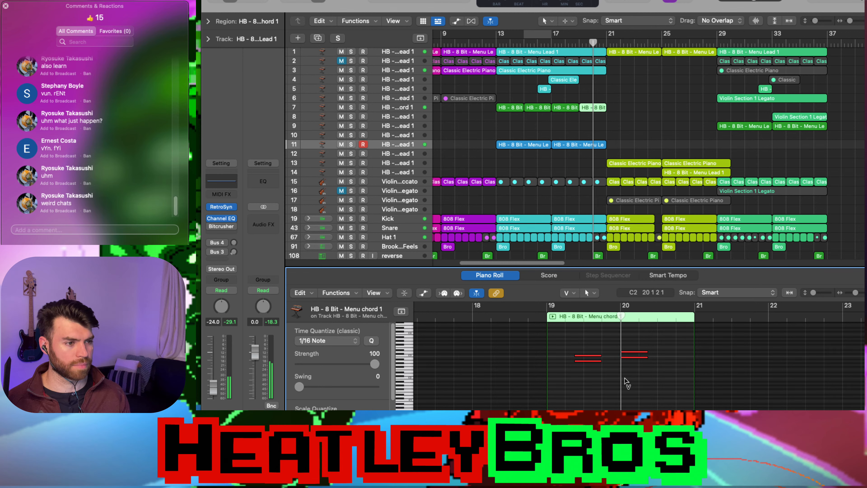
pyautogui.moveTo(603, 358)
pyautogui.mouseDown()
pyautogui.moveTo(614, 347)
pyautogui.moveTo(613, 355)
pyautogui.mouseUp()
pyautogui.moveTo(616, 368); pyautogui.dragTo(638, 354)
pyautogui.click(580, 334)
pyautogui.click(569, 320)
pyautogui.press('space')
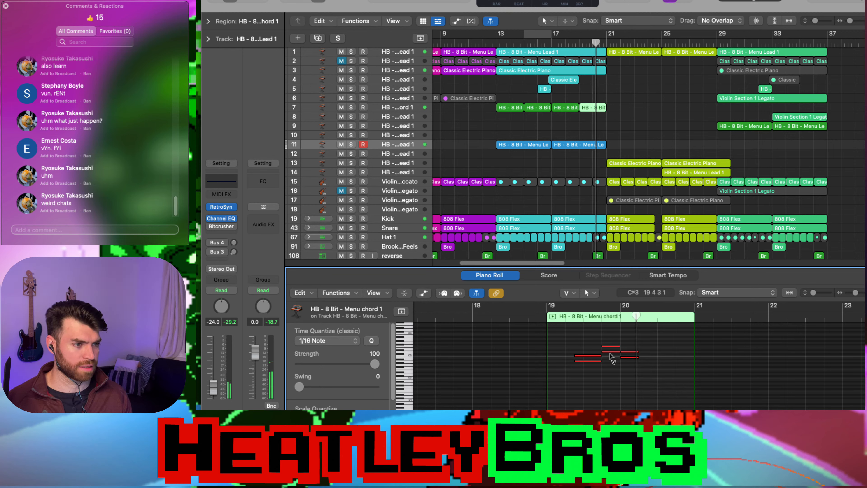
# - Lower both notes of the chord just before bar 20, replay the chord region, and clear the region selection
pyautogui.moveTo(610, 354); pyautogui.dragTo(610, 355)
pyautogui.moveTo(611, 356)
pyautogui.mouseDown()
pyautogui.moveTo(611, 348)
pyautogui.moveTo(610, 356)
pyautogui.mouseUp()
pyautogui.press('space')
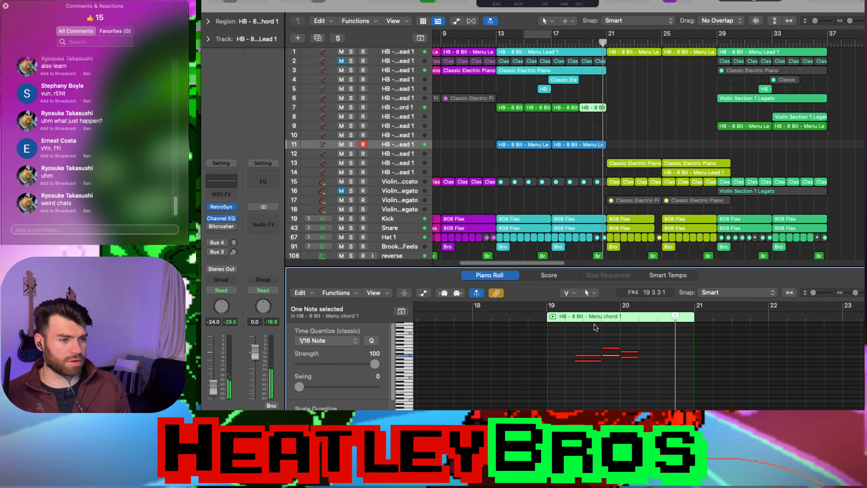
pyautogui.click(566, 317)
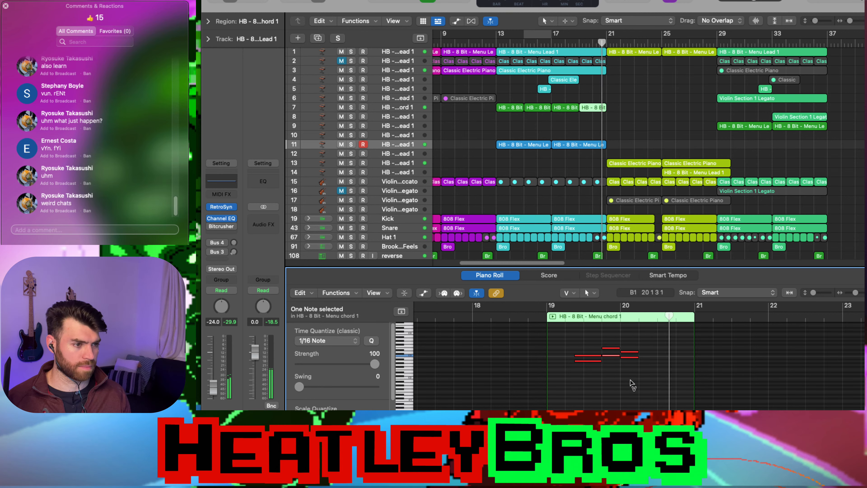
pyautogui.click(624, 143)
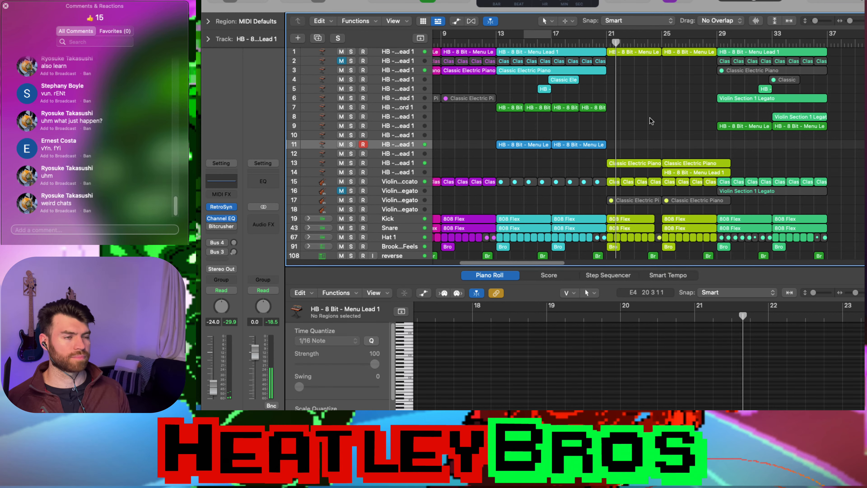
# - Play the arrangement from bar 19 to check the transition into the bar 21 section
pyautogui.press('z')
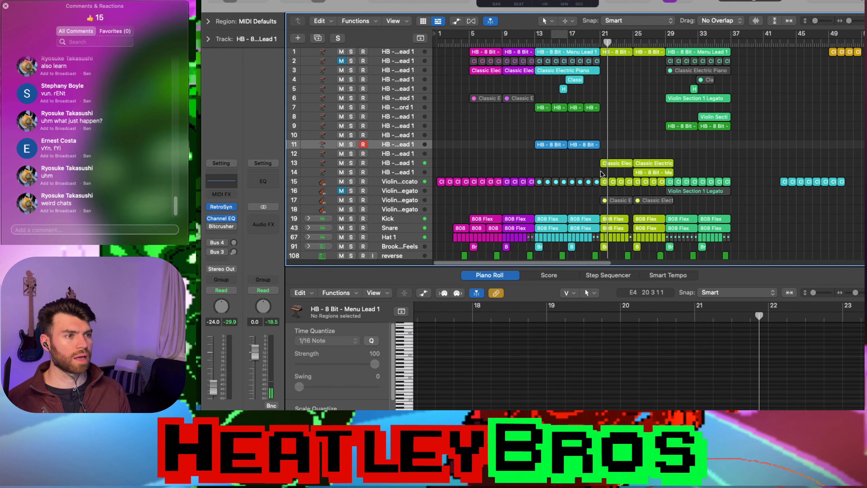
pyautogui.click(607, 164)
pyautogui.press('z')
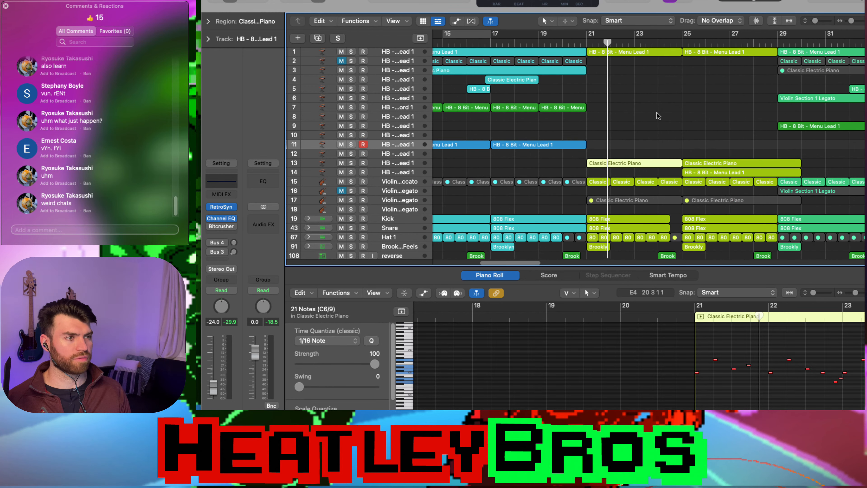
pyautogui.click(657, 116)
pyautogui.click(540, 44)
pyautogui.press('space')
pyautogui.press('super+Right')
pyautogui.press('super+Right')
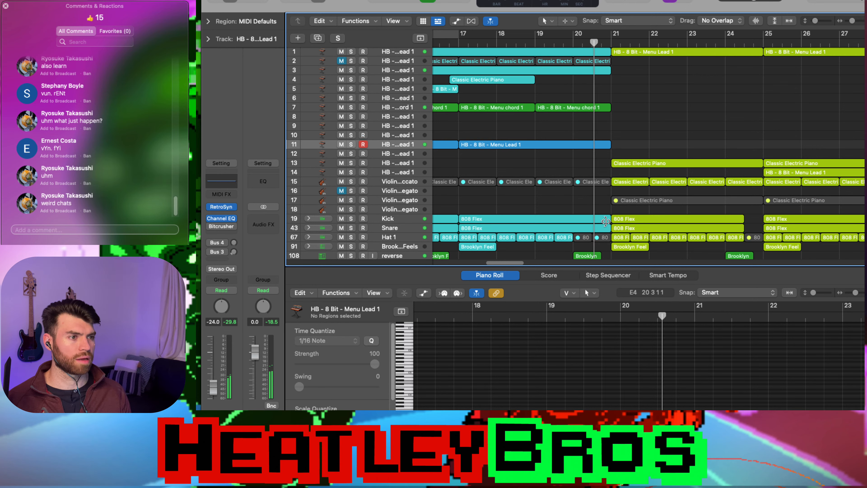
# - Shorten the Kick and Snare 808 Flex regions that start at bar 17 so both end at 20 3
pyautogui.click(607, 229)
pyautogui.moveTo(602, 206); pyautogui.dragTo(607, 230)
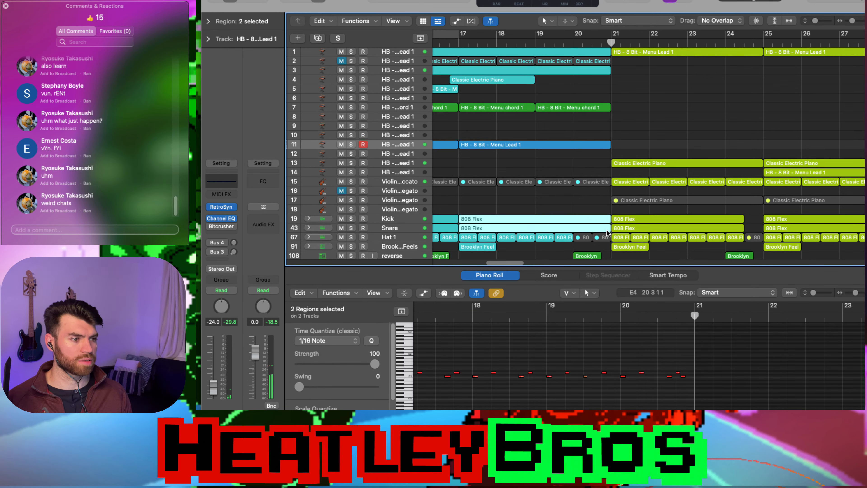
pyautogui.click(619, 304)
pyautogui.click(597, 226)
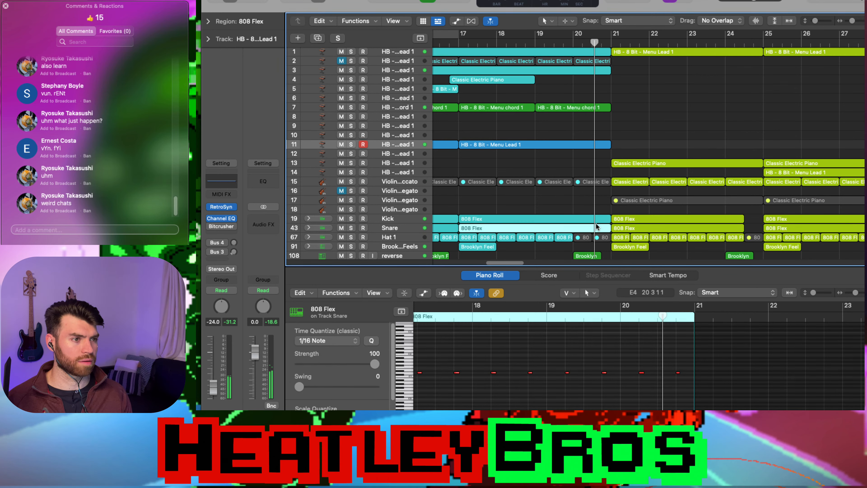
pyautogui.press('space')
pyautogui.moveTo(600, 207)
pyautogui.mouseDown()
pyautogui.moveTo(605, 230)
pyautogui.moveTo(609, 220)
pyautogui.moveTo(591, 221)
pyautogui.mouseUp()
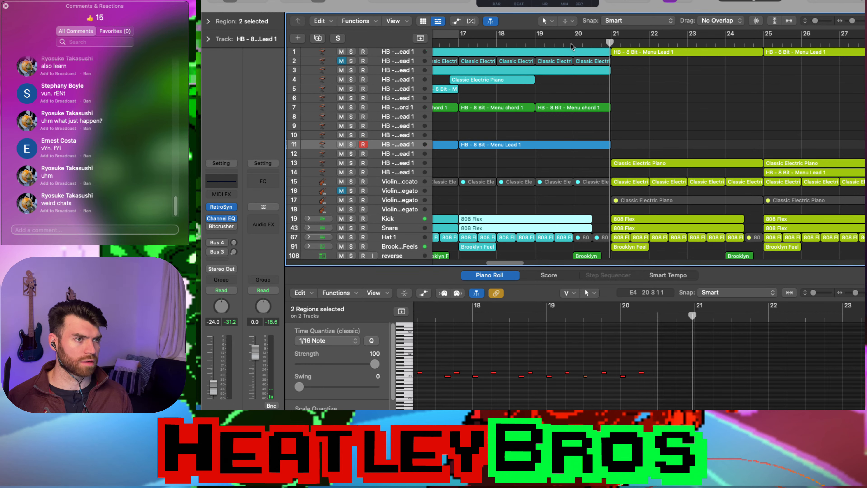
# - Play the shortened Kick and Snare ending through bar 20, and stop just before bar 21
pyautogui.press('space')
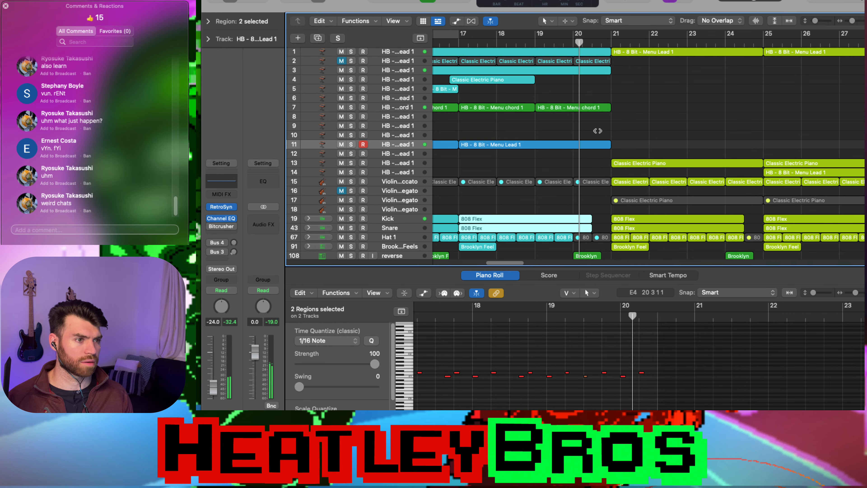
pyautogui.click(588, 205)
pyautogui.press('super+Right')
pyautogui.press('super+Right')
pyautogui.press('super+Right')
pyautogui.press('super+Right')
pyautogui.press('super+Right')
pyautogui.press('super+Right')
pyautogui.press('super+Right')
pyautogui.press('super+Right')
pyautogui.press('super+Right')
pyautogui.press('super+Right')
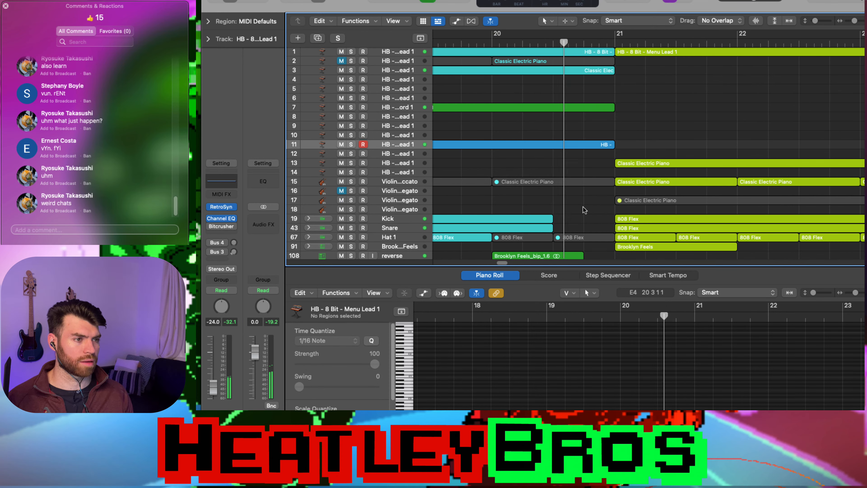
pyautogui.click(625, 222)
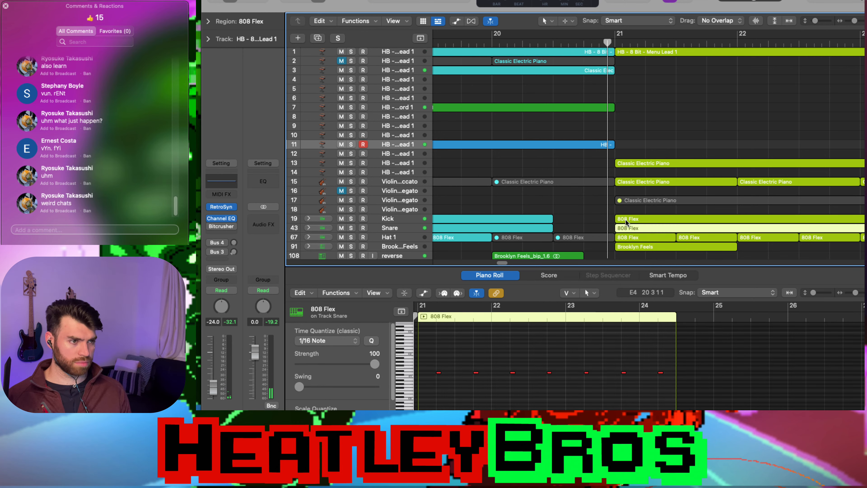
# - Open the track 13 Classic Electric Piano region at bar 21 and inspect the notes in the second half of its first bar
pyautogui.click(634, 161)
pyautogui.press('super+Right')
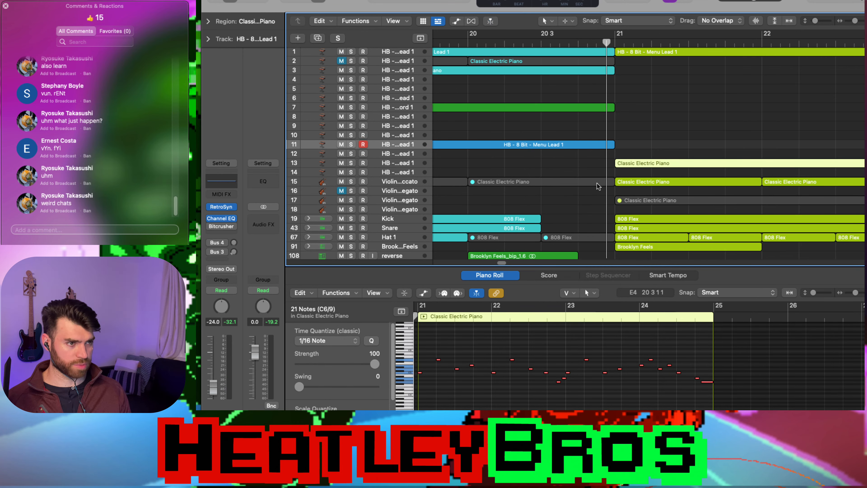
pyautogui.moveTo(475, 345); pyautogui.dragTo(456, 376)
pyautogui.click(689, 134)
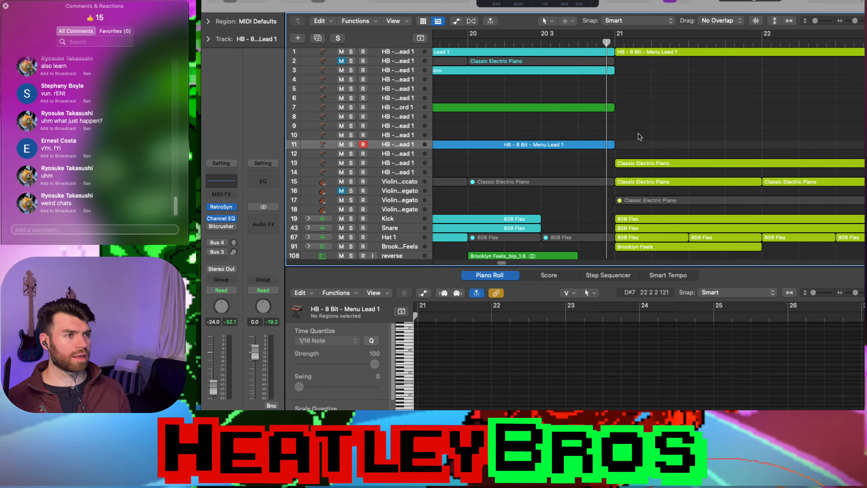
pyautogui.press('super+Left')
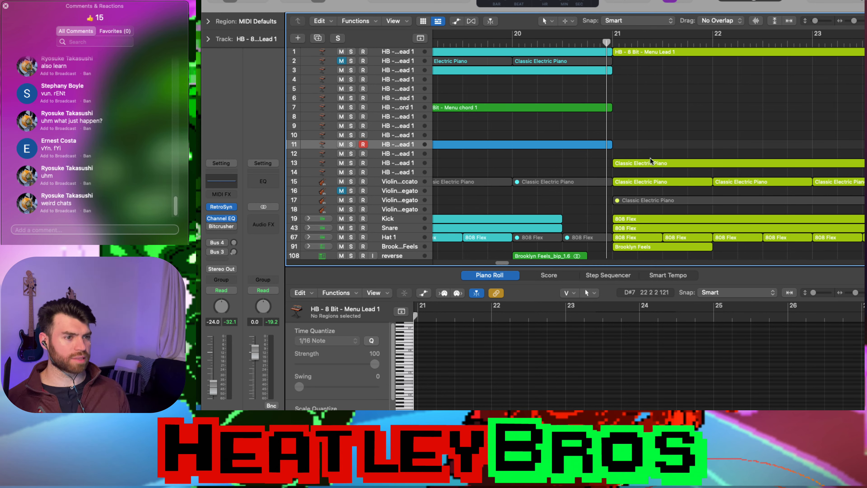
# - Try raising the Classic Electric Piano note at position 22 2 1 1 by four semitones to B5
pyautogui.click(650, 161)
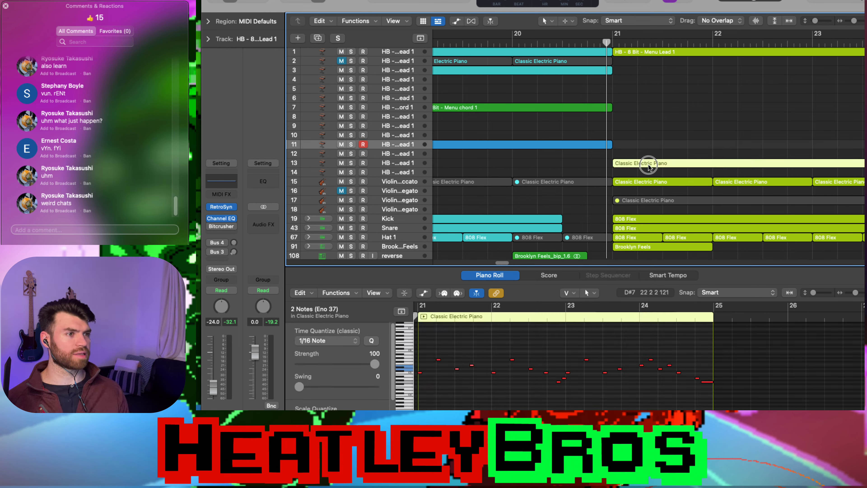
pyautogui.click(563, 370)
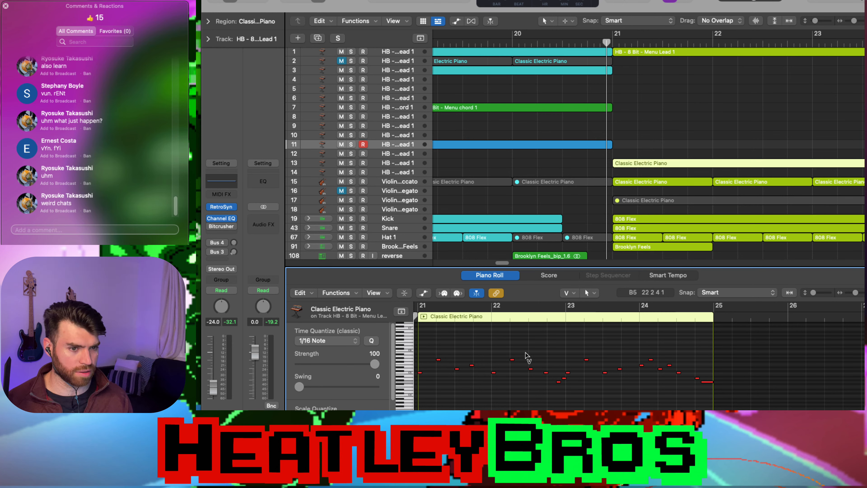
pyautogui.click(512, 360)
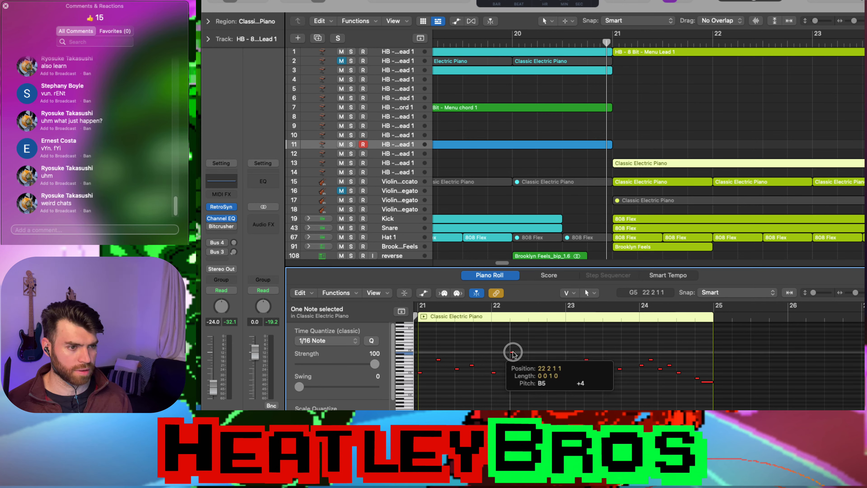
pyautogui.moveTo(523, 348); pyautogui.dragTo(512, 363)
pyautogui.click(526, 351)
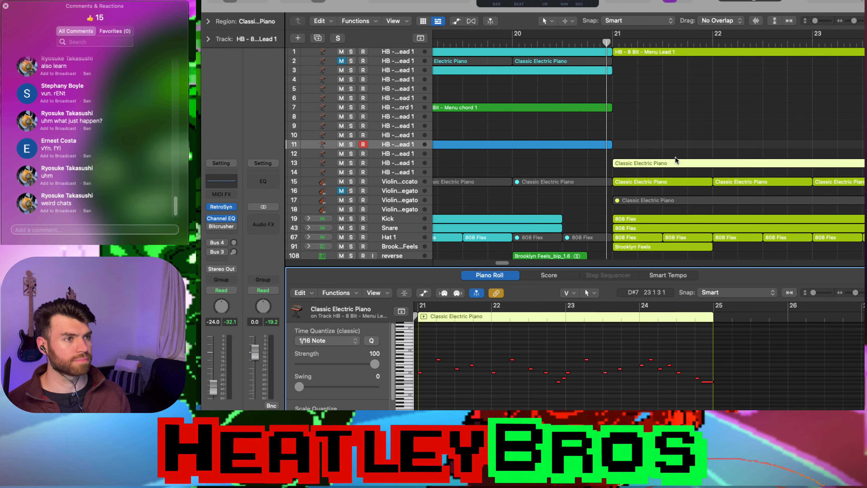
pyautogui.click(665, 61)
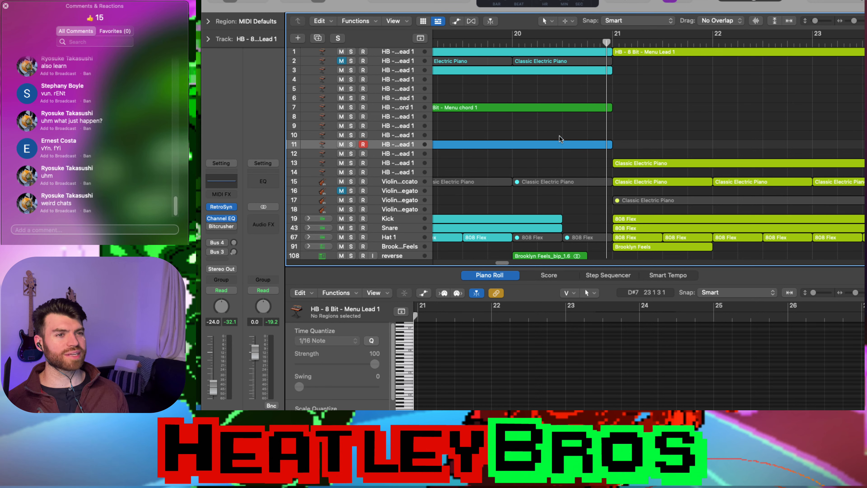
pyautogui.click(561, 170)
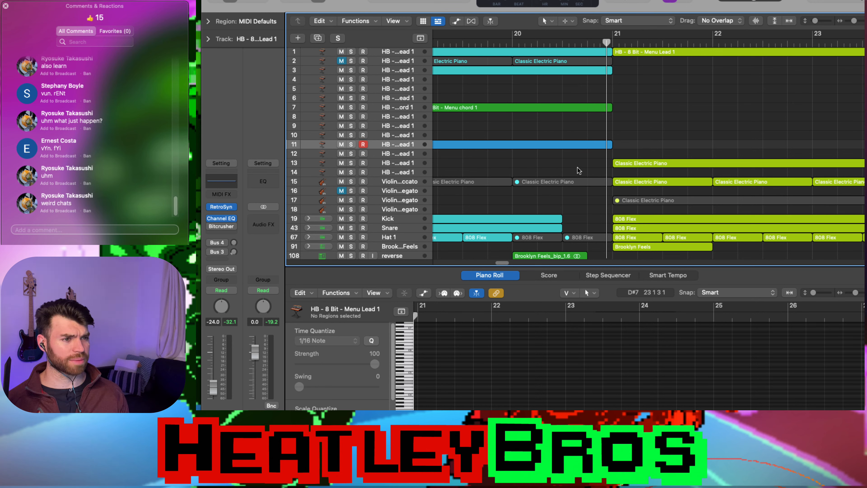
pyautogui.click(650, 166)
pyautogui.click(653, 144)
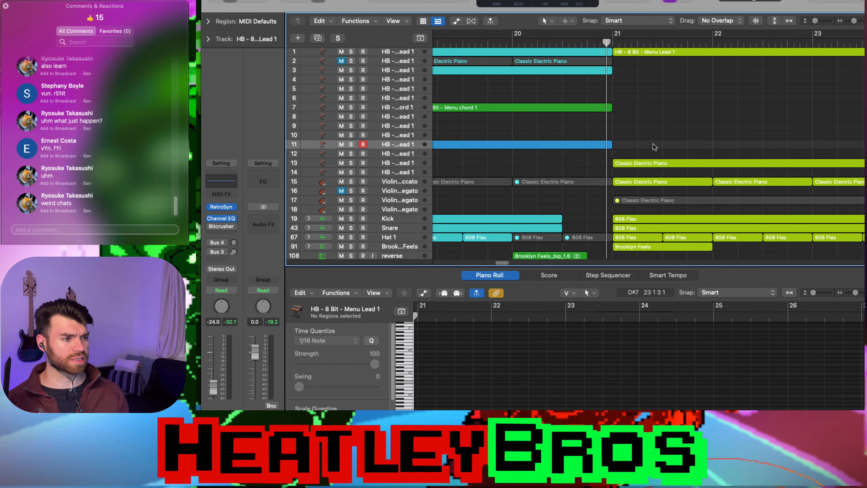
pyautogui.click(662, 139)
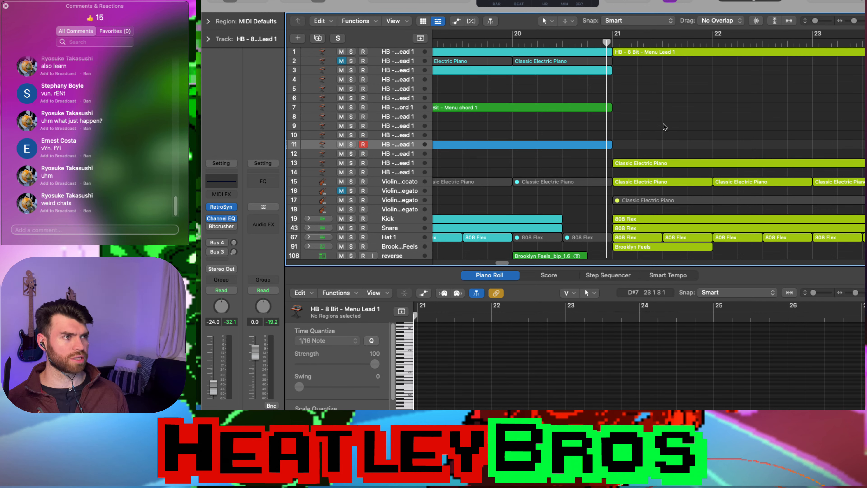
pyautogui.press('super+Left')
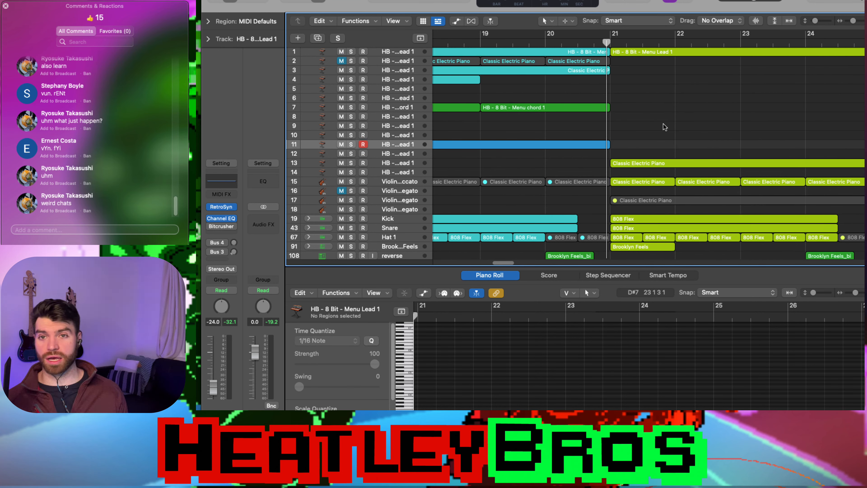